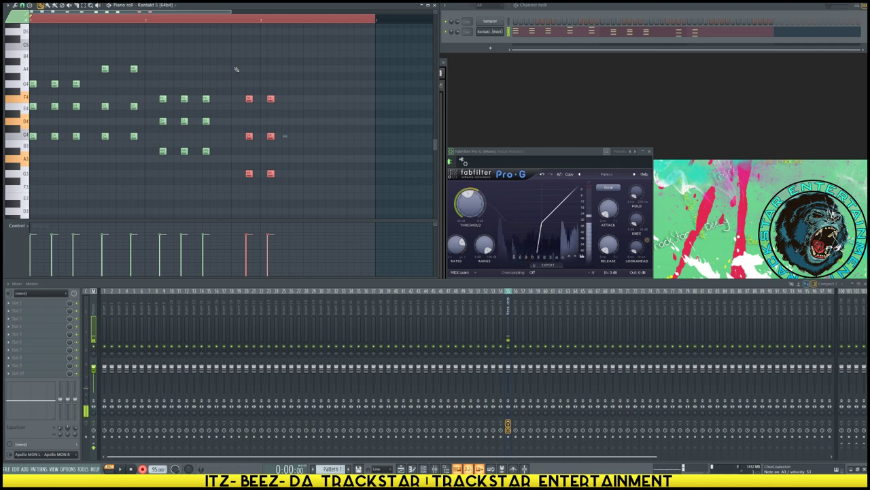
- Replace the C4 note with D4 in each of the last two chords of the Kontakt piano roll
left_click(296, 130)
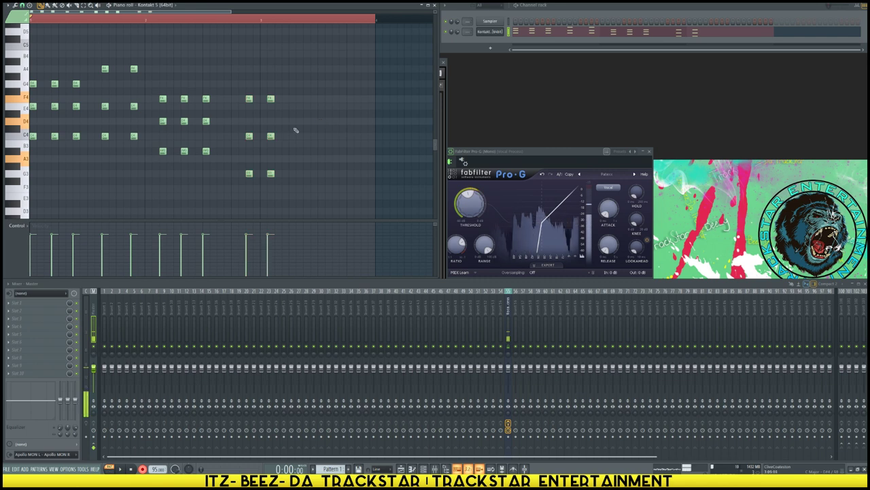
left_click(256, 122)
left_click_drag(256, 121, 250, 121)
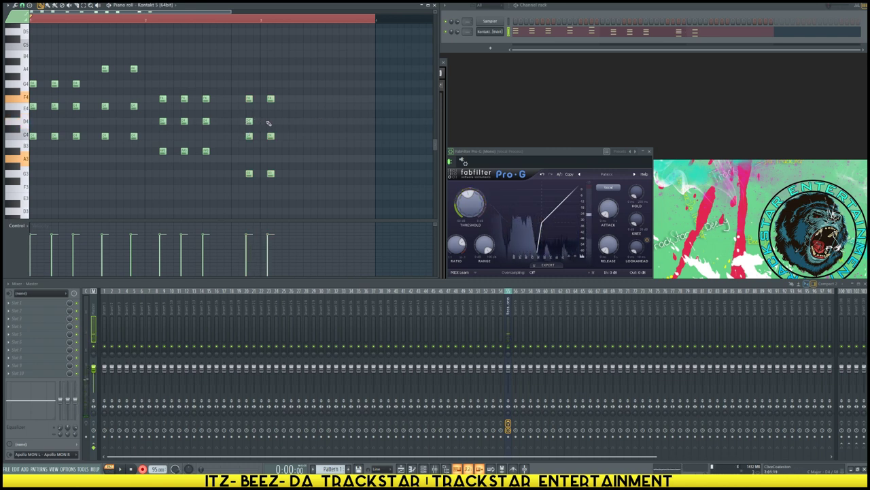
left_click(270, 122)
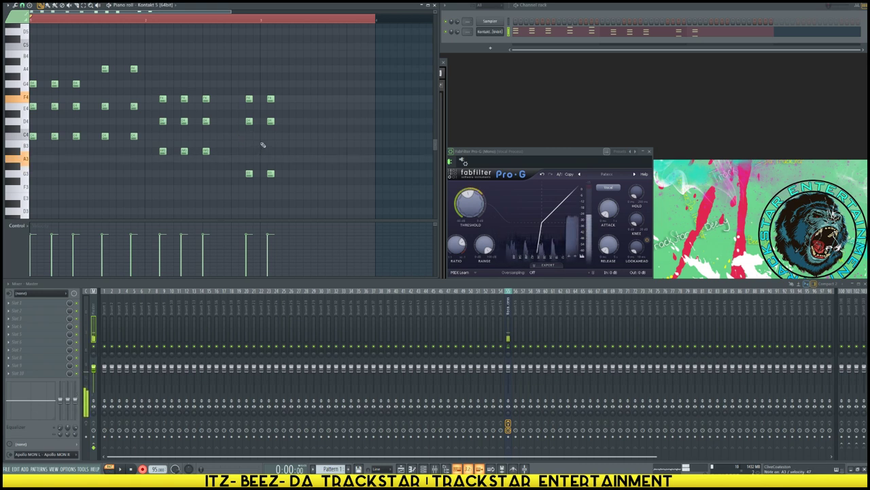
- Add A3 to each of the last two chords and delete the G3 notes beneath them
left_click(249, 159)
left_click(270, 159)
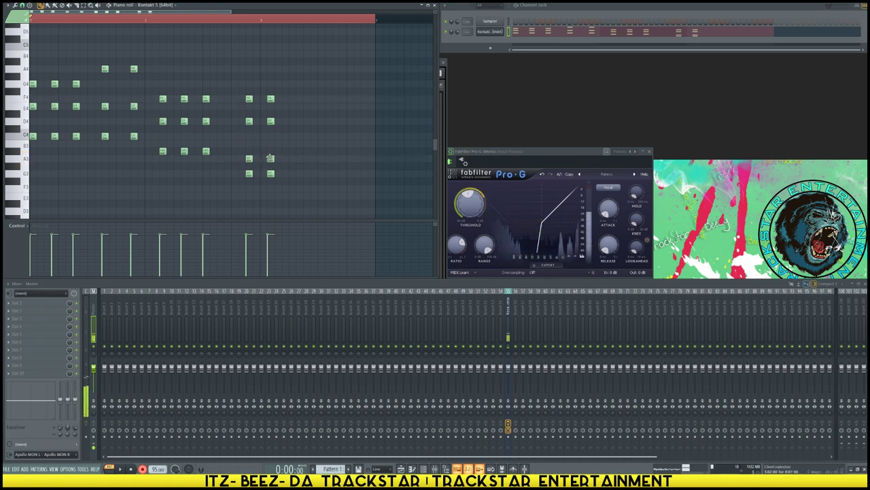
left_click_drag(284, 183, 226, 171)
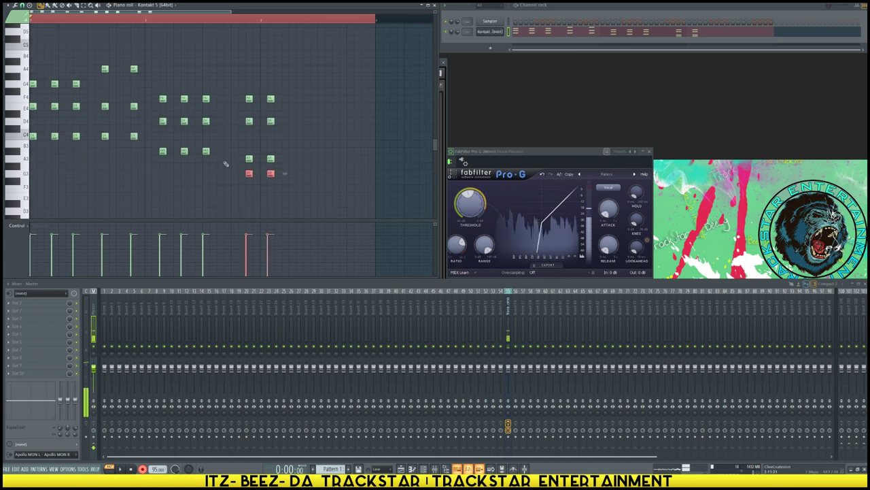
key("Delete")
scroll(227, 162, "up", 1)
scroll(227, 157, "down", 1)
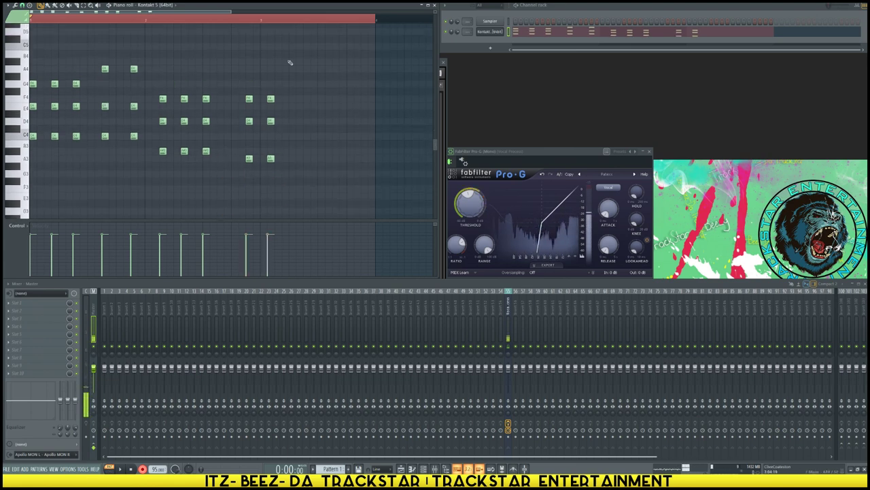
- Audition the pattern, move the fifth chord one step earlier and shift the five chords after it to start at bar 2
scroll(401, 76, "up", 3)
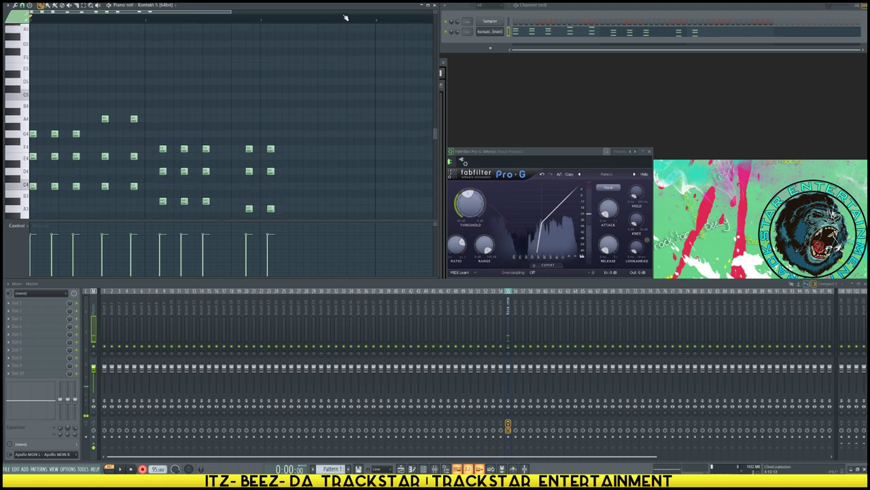
scroll(338, 19, "down", 3)
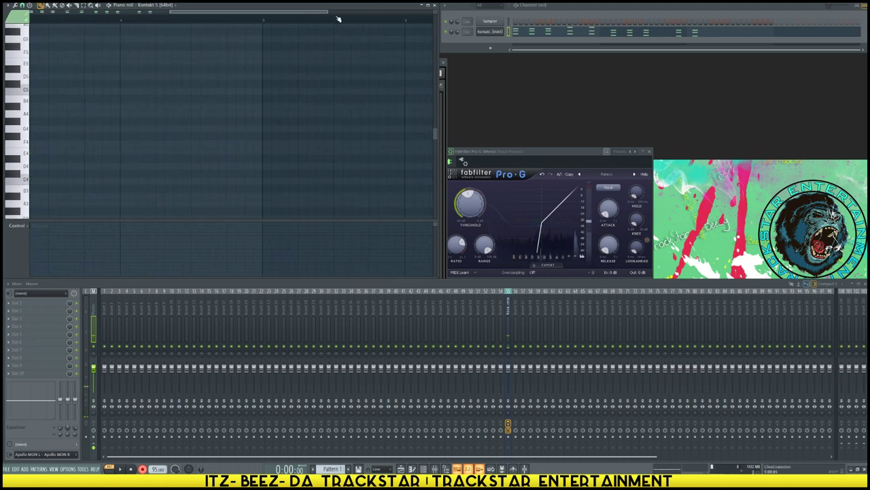
right_click(338, 19, "ctrl")
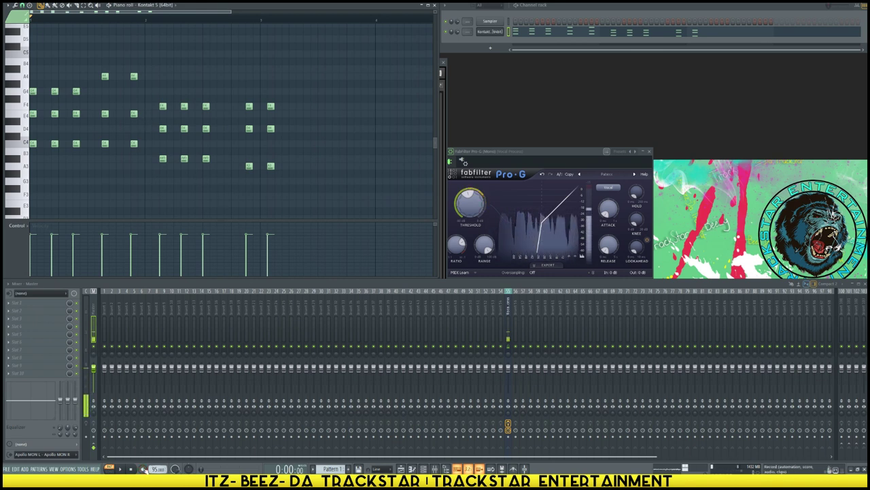
key("space")
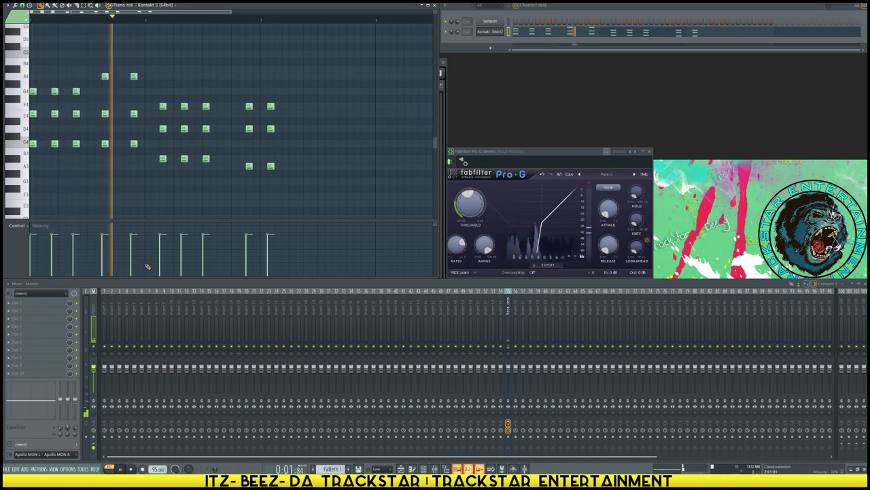
key("space")
left_click_drag(140, 162, 198, 147)
left_click_drag(153, 65, 235, 166)
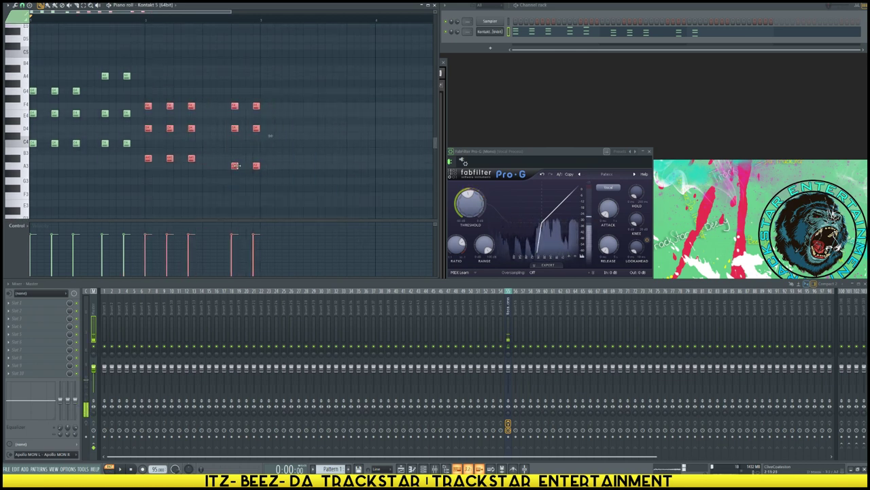
- Move the last two chords two steps earlier, playing the pattern back to check the rhythm
key("space")
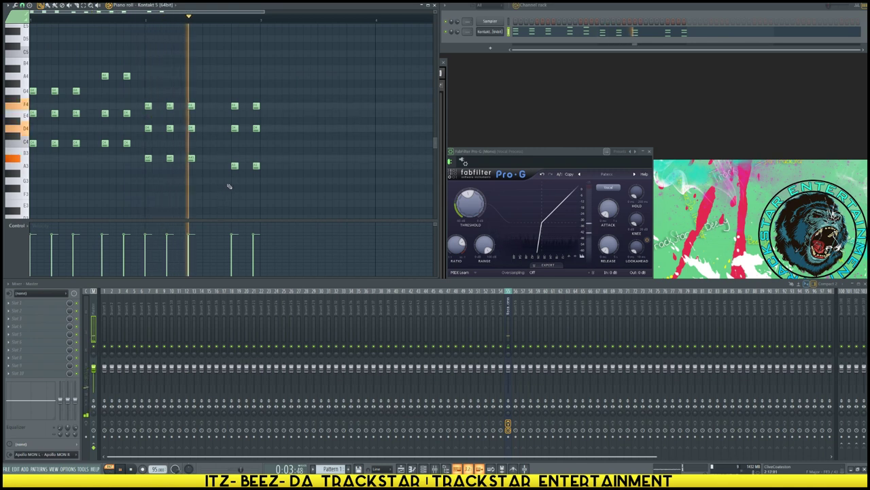
key("space")
left_click_drag(221, 80, 243, 168)
key("space")
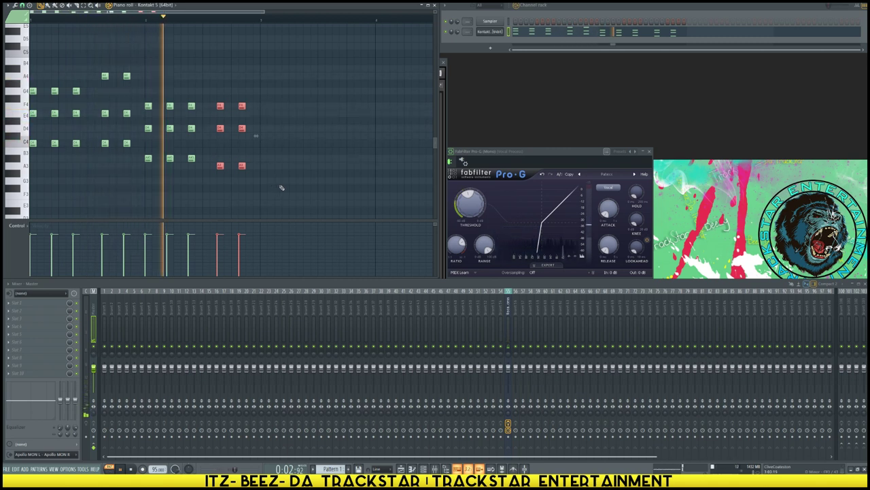
key("space")
- Duplicate the whole two-bar chord progression into bars 3 and 4
scroll(281, 188, "up", 3)
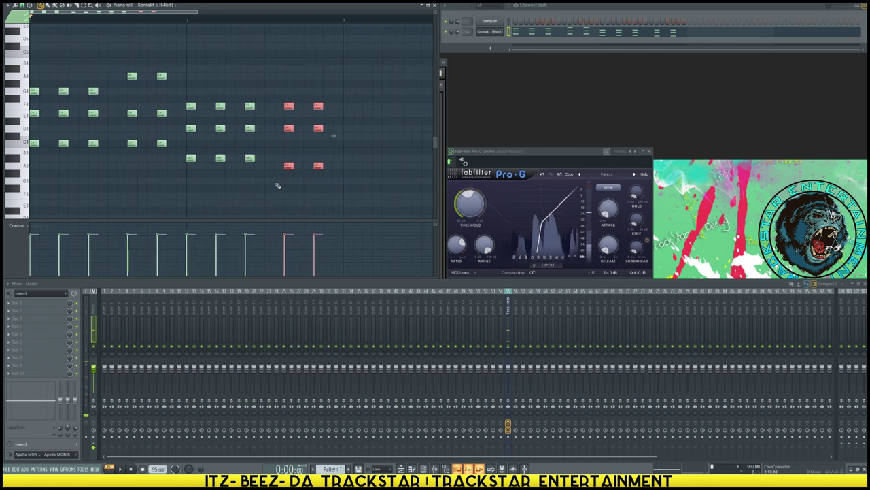
scroll(242, 24, "down", 4)
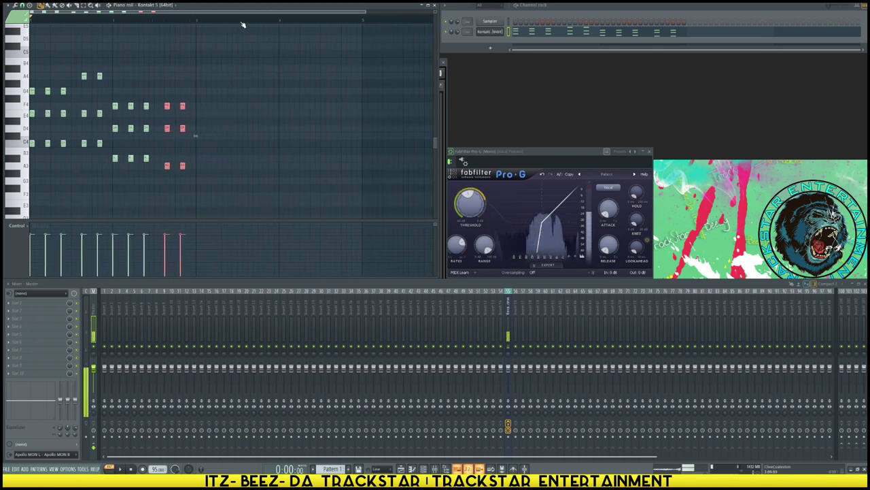
key("ctrl+a")
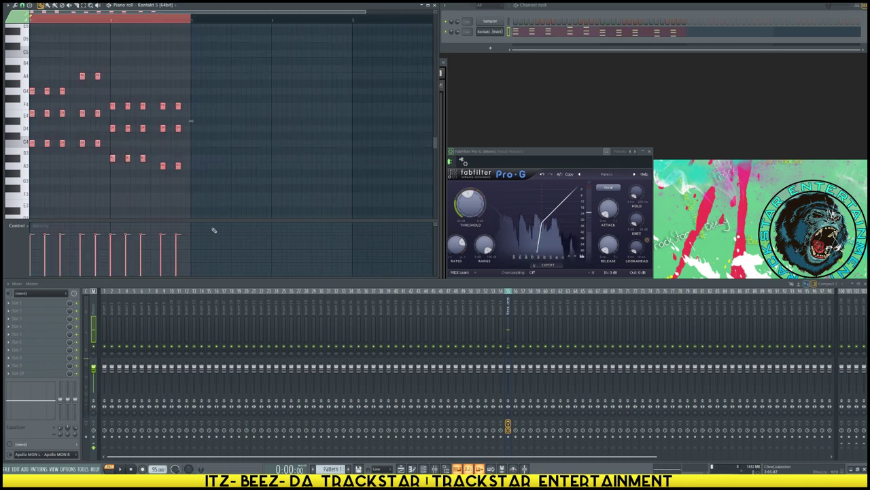
left_click_drag(34, 145, 195, 154, "shift")
left_click(224, 169, "ctrl")
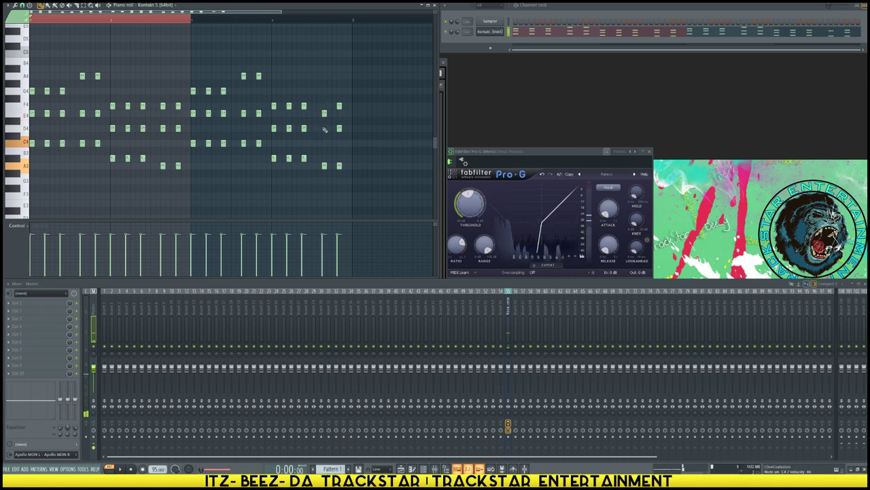
- Change the last two chords of bar 4 to A3, C4 and E4, and play the full pattern back
left_click(324, 143)
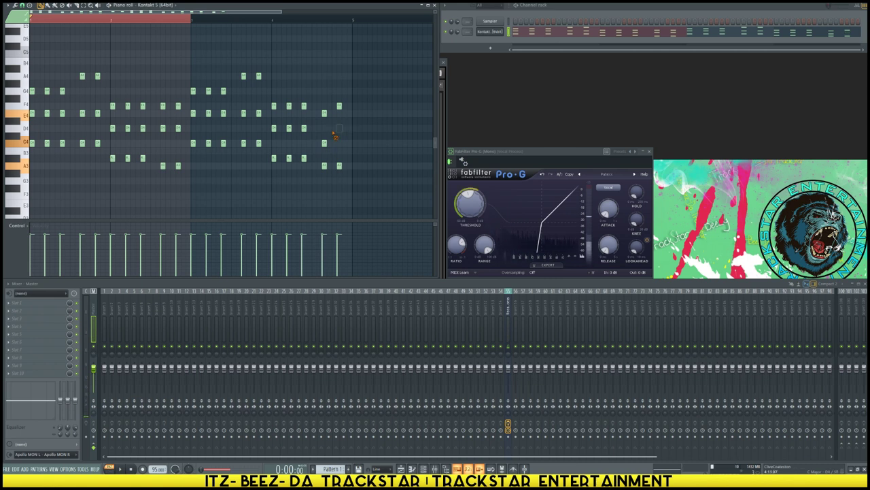
right_click(338, 106)
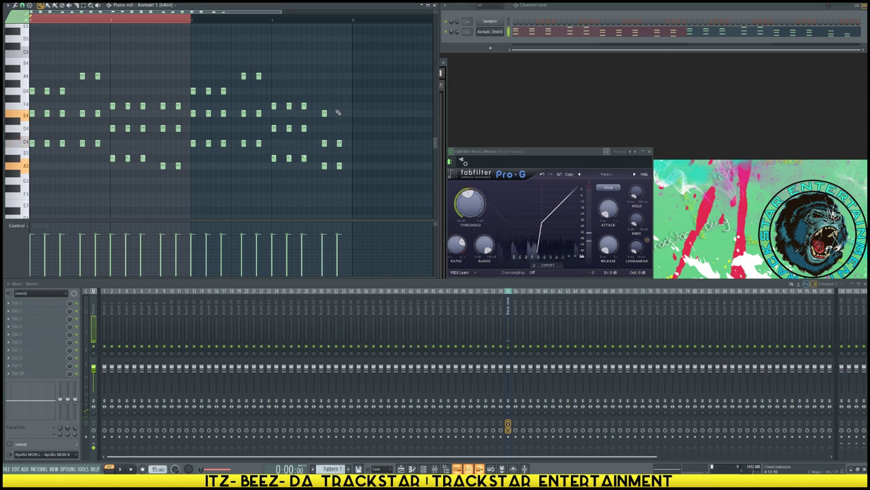
left_click(338, 115)
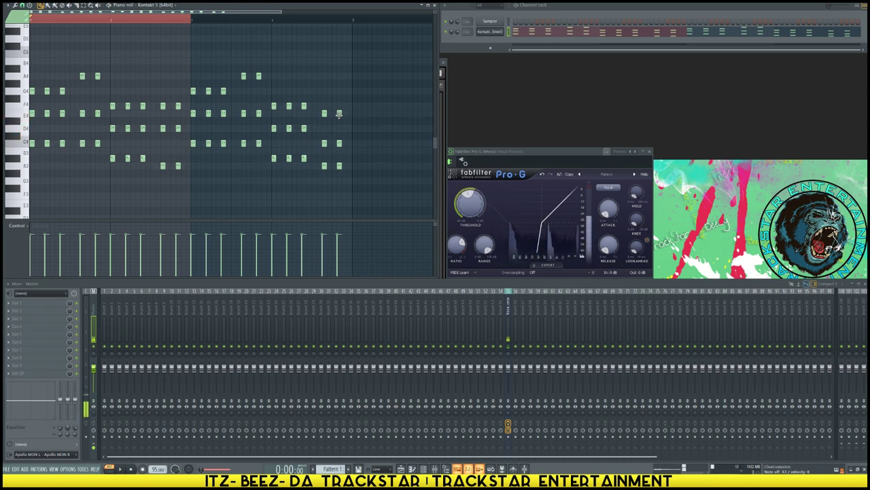
scroll(332, 97, "up", 1)
key("space")
key("ctrl+d")
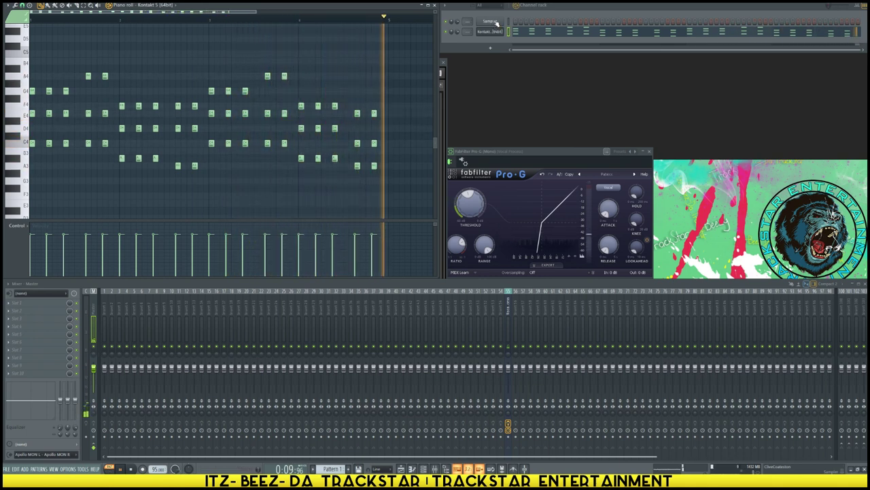
key("space")
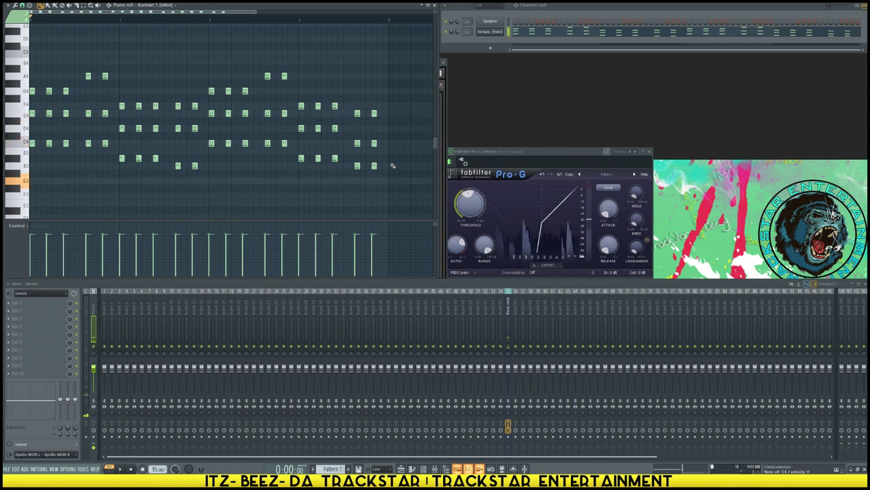
- Replace A3 with G3 in the last two chords of bar 4 and audition the ending from bar 4
left_click(356, 181)
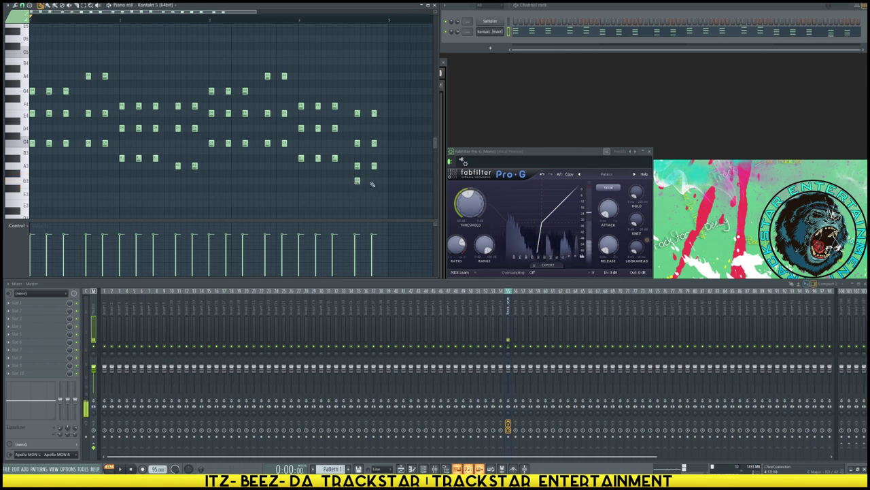
left_click(373, 181)
right_click(374, 165)
right_click(356, 166)
key("space")
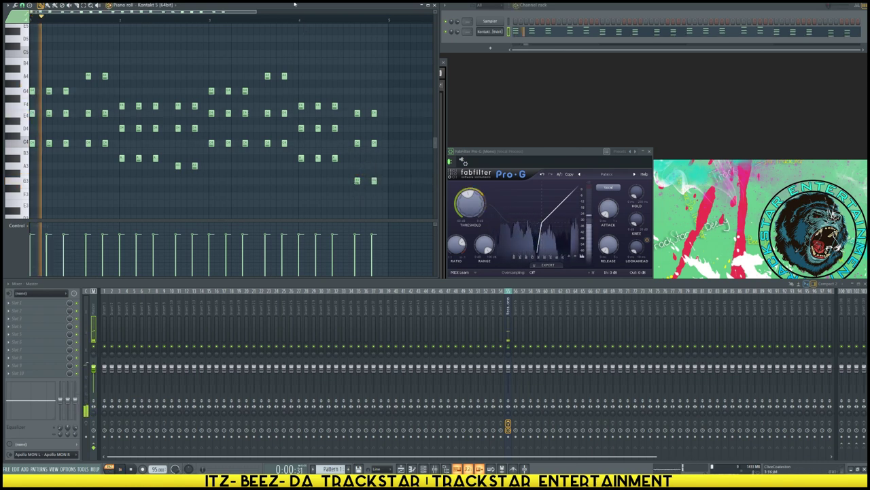
left_click(297, 19)
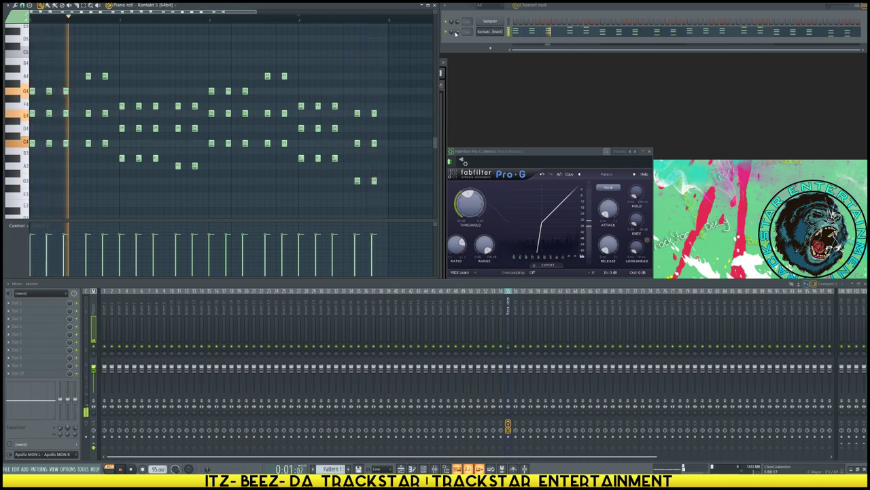
key("space")
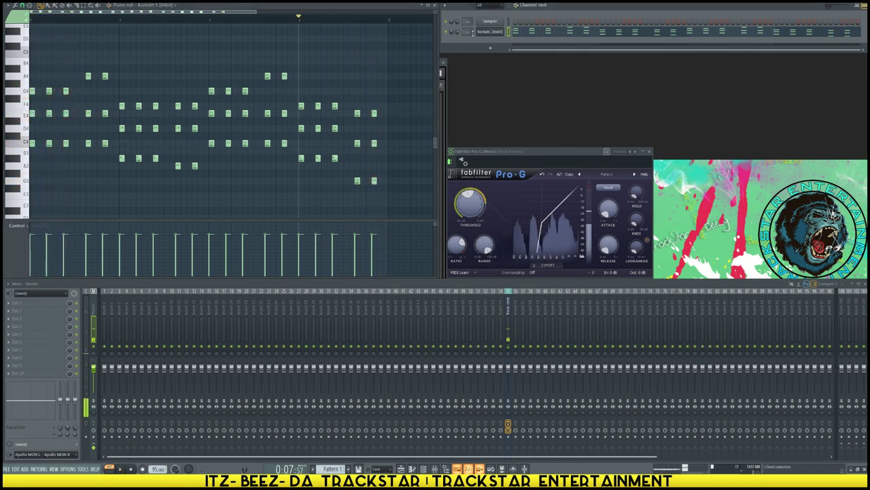
- Place a Pattern 1 clip at the start of Track 1 in the playlist
key("F5")
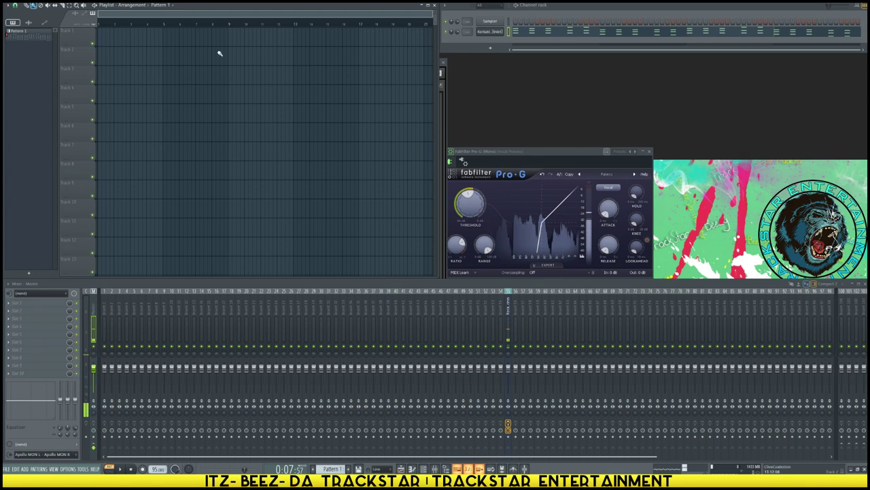
left_click(165, 38)
left_click_drag(179, 40, 114, 39)
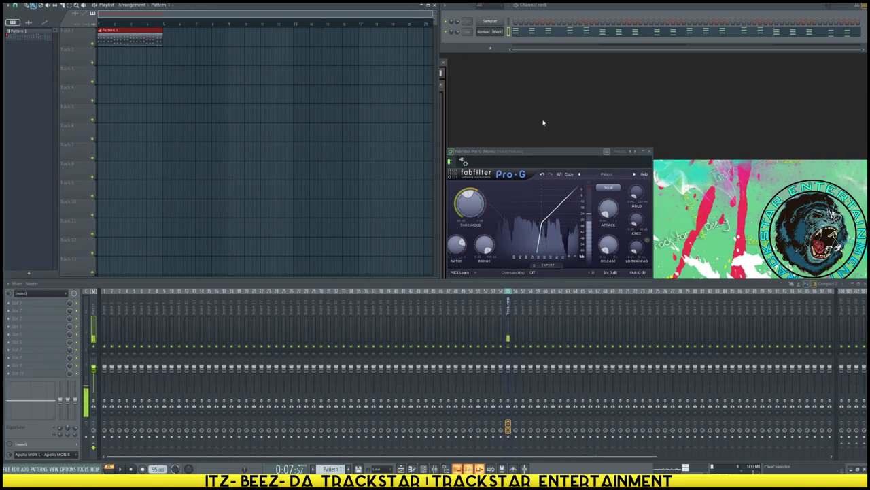
- Add a VB3-II organ channel and load its "Jimmy's shack" preset
left_click(490, 48)
mouse_move(508, 131)
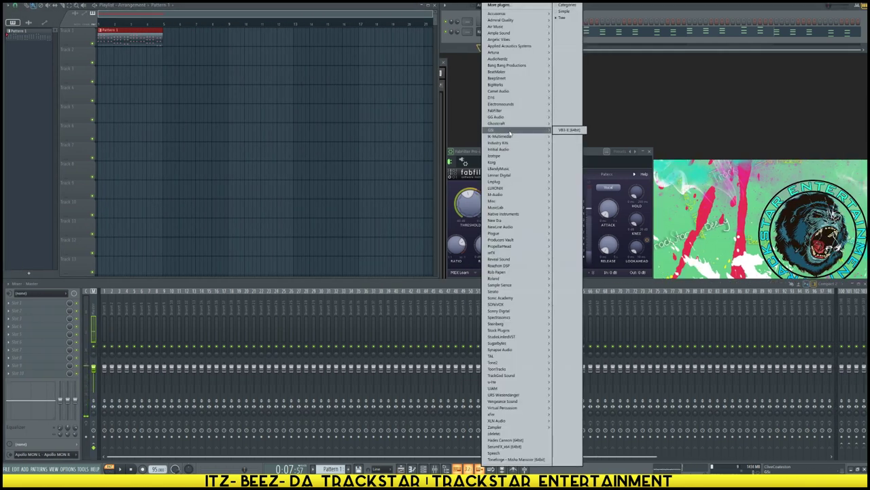
left_click(569, 129)
left_click_drag(214, 82, 247, 82)
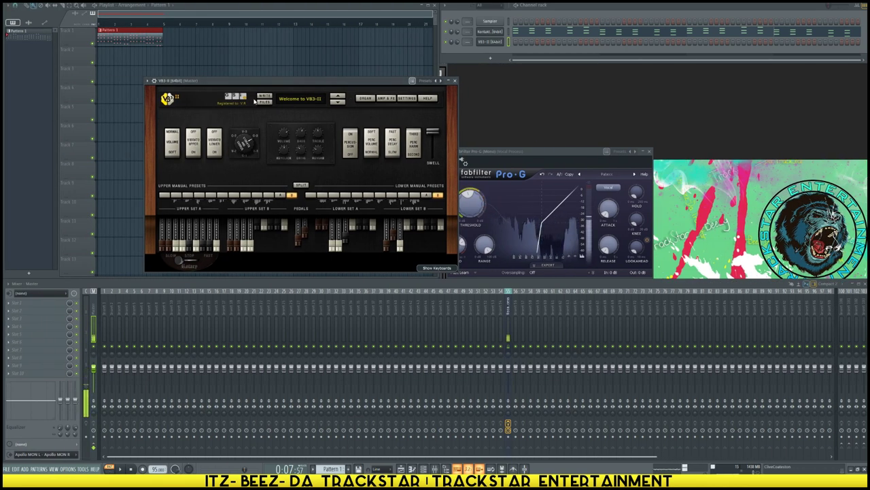
left_click(338, 97)
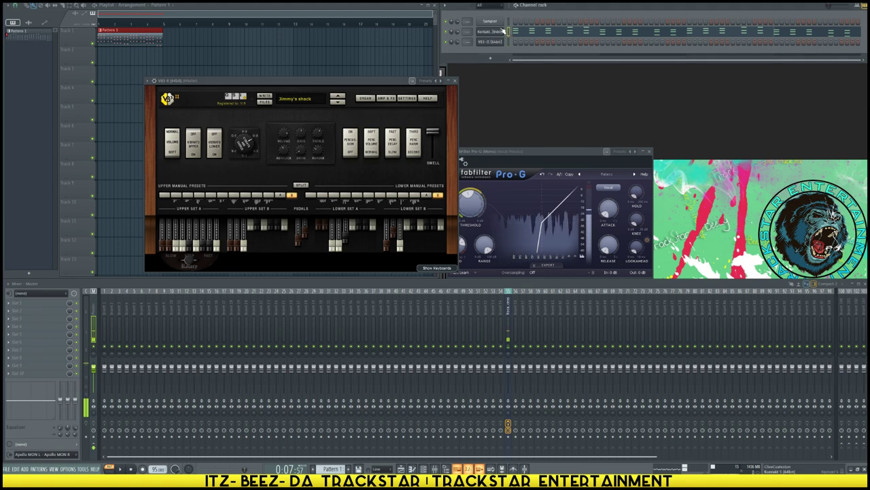
- Turn the Kontakt chords into a sustained VB3-II part, keeping one hit per chord and extending each to the next change
key("F7")
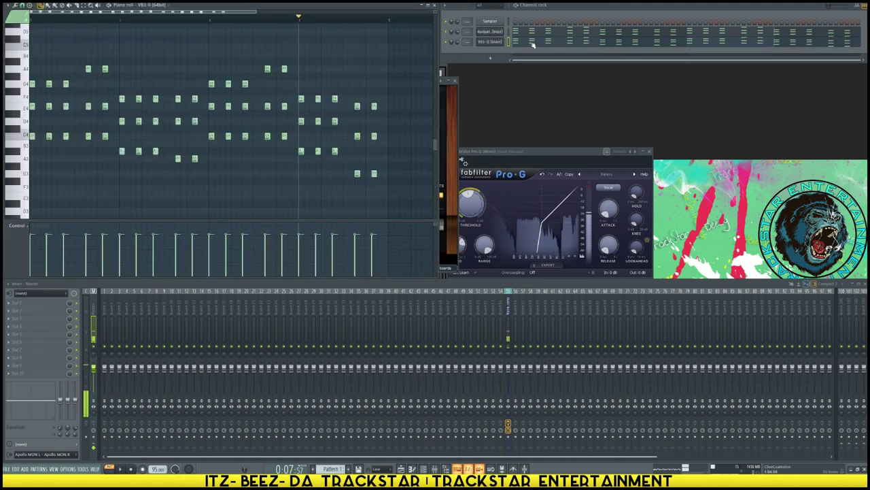
left_click_drag(47, 72, 107, 170)
left_click_drag(136, 88, 162, 155)
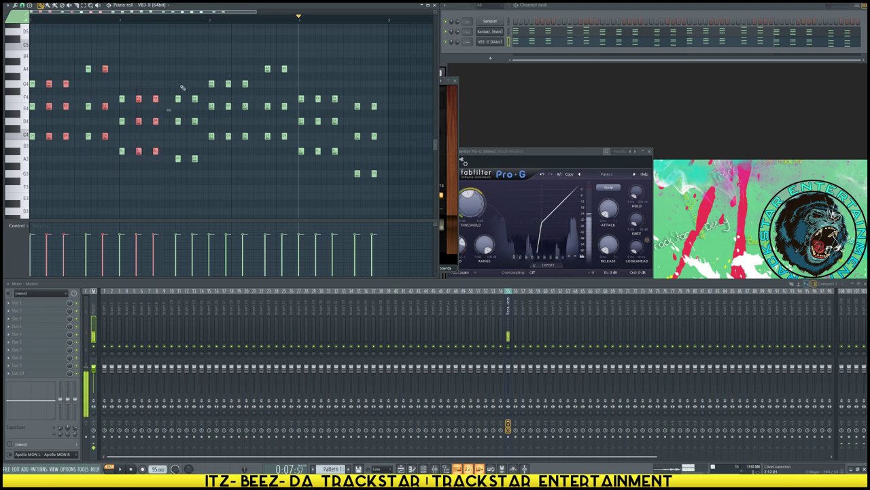
left_click_drag(185, 82, 208, 185)
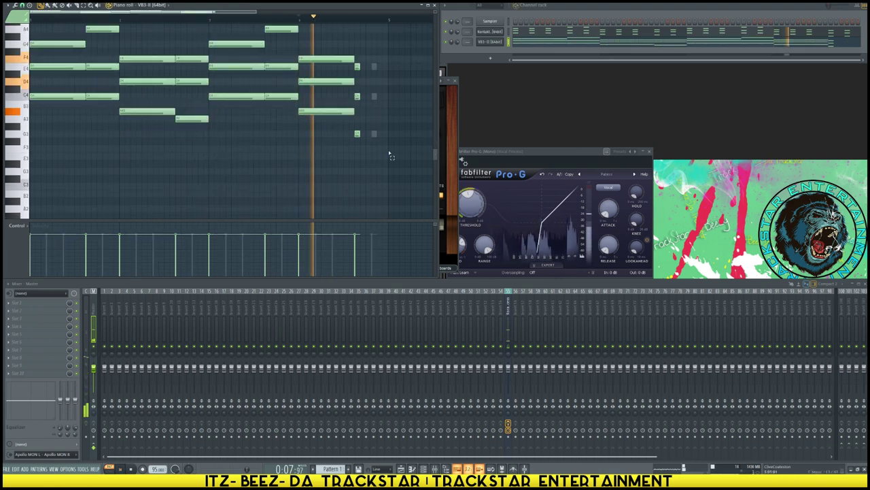
left_click_drag(389, 151, 389, 67)
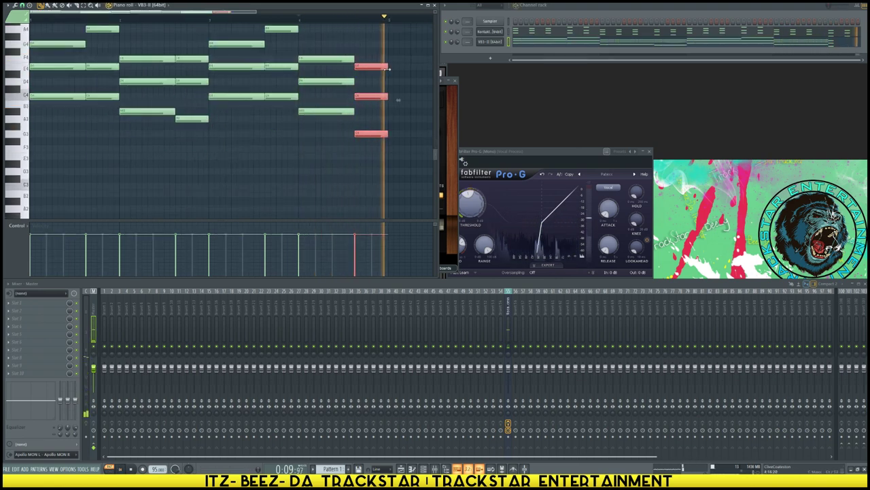
- Transpose the VB3-II organ part up one octave and switch the organ to the "Brother Jack" preset
left_click(541, 43)
left_click(542, 42)
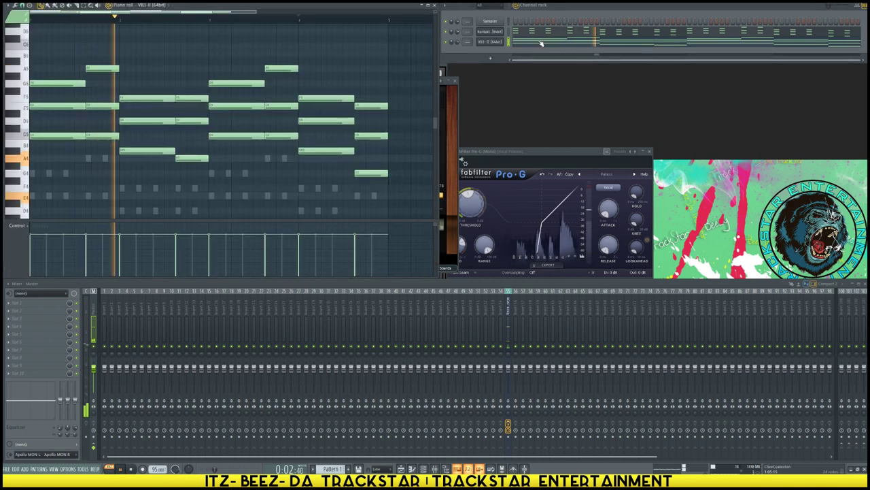
left_click(490, 43)
left_click(491, 42)
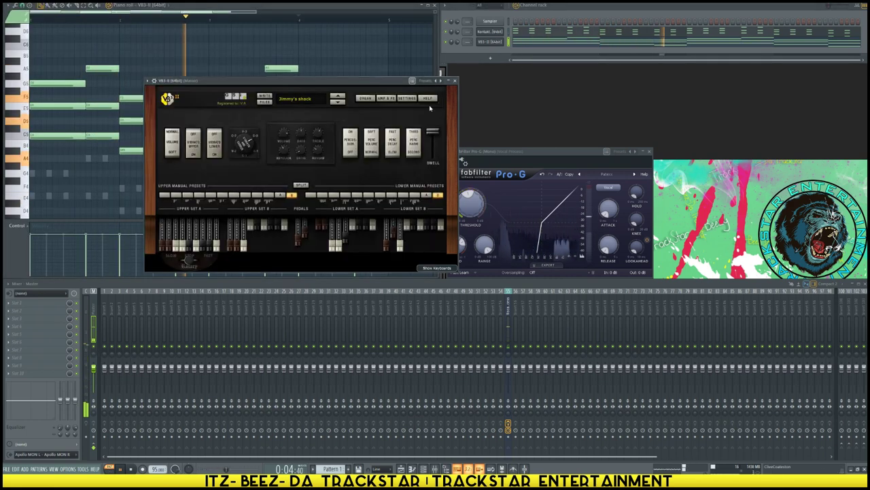
left_click(337, 97)
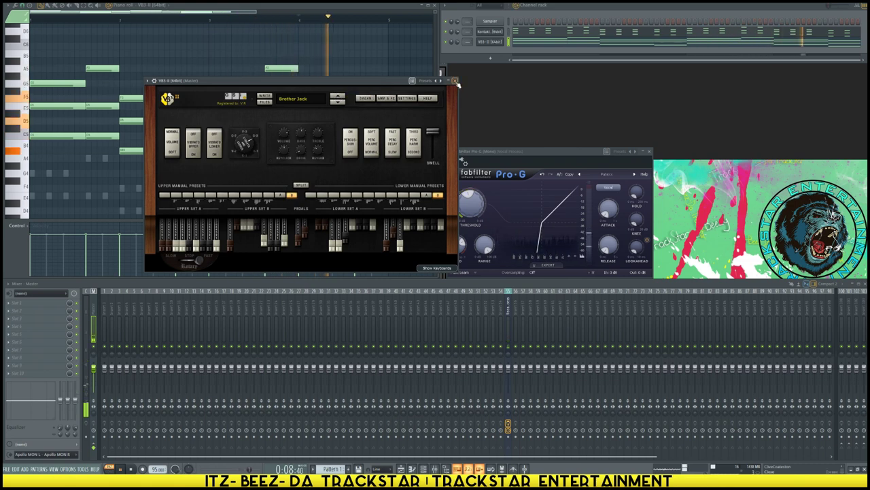
left_click(456, 81)
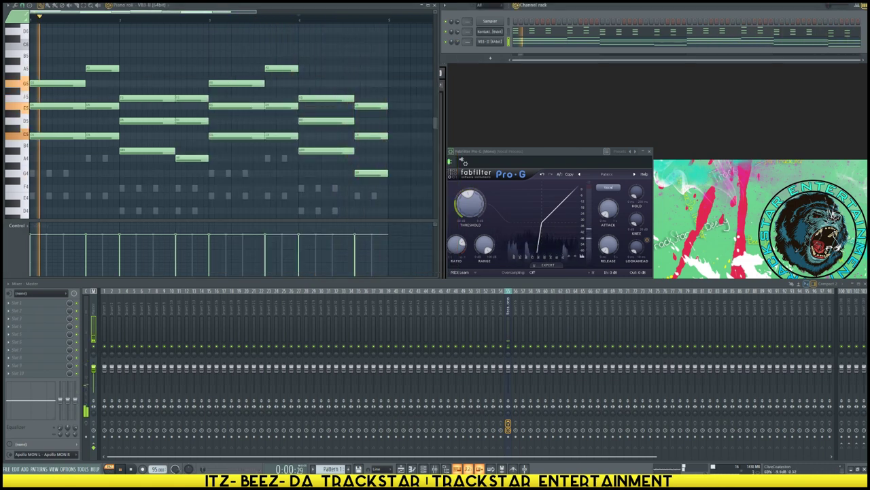
- Raise the lowest G note of the organ's last chord and of Kontakt's last two chords by one octave
left_click_drag(382, 156, 385, 189)
key("ctrl+Up")
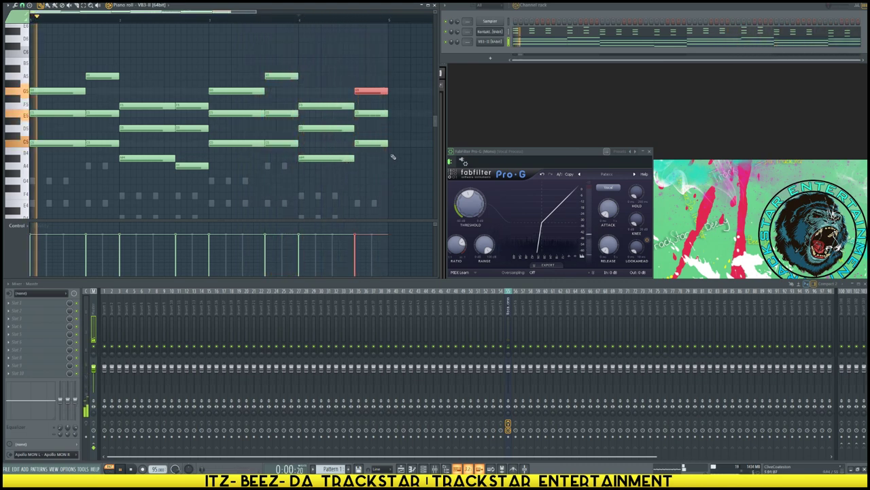
left_click(534, 32)
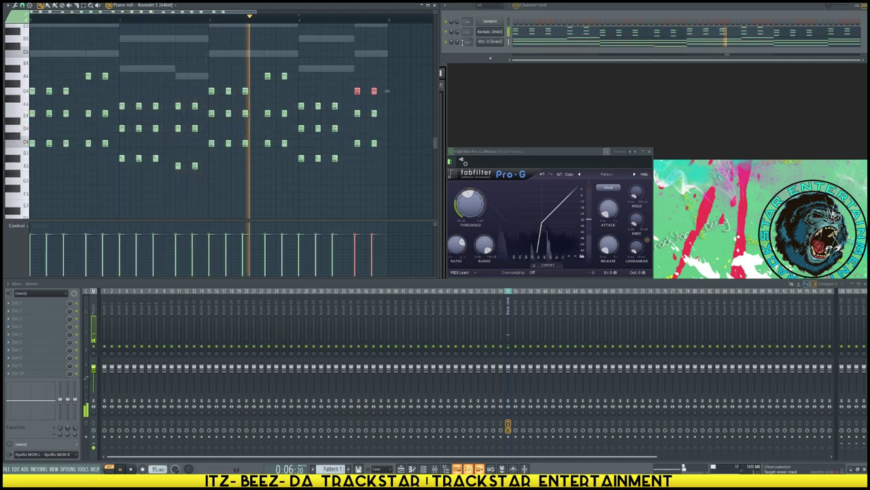
- Step the VB3-II organ forward through its presets to "Alone in the city"
left_click(499, 44)
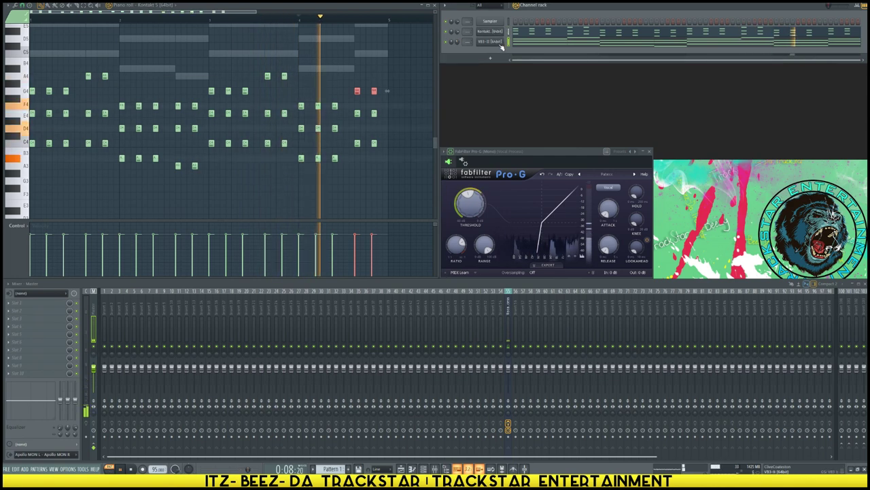
left_click(495, 42)
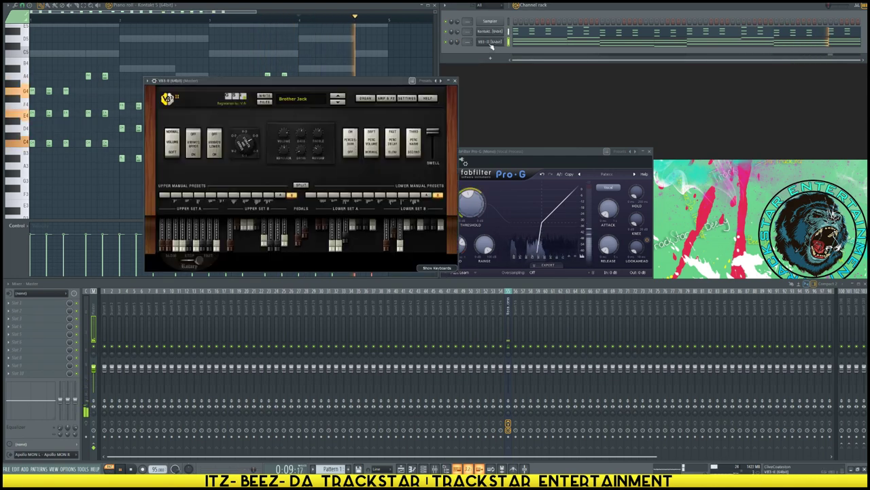
left_click(338, 98)
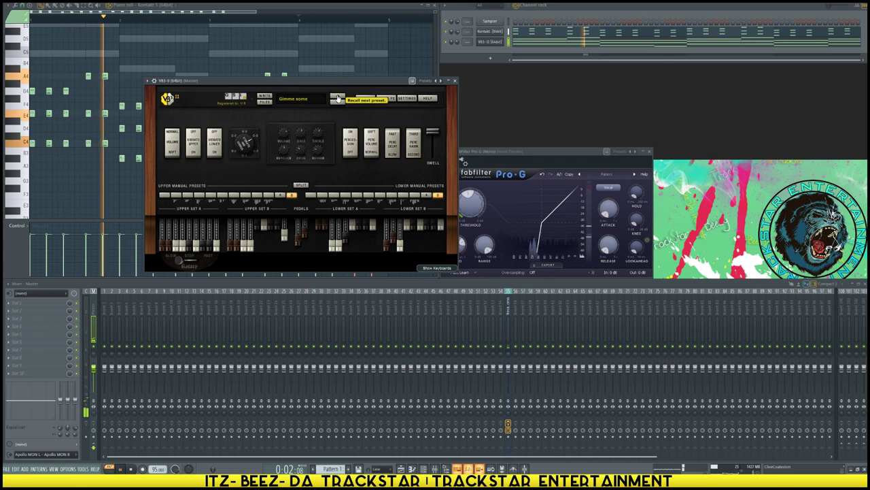
left_click(338, 99)
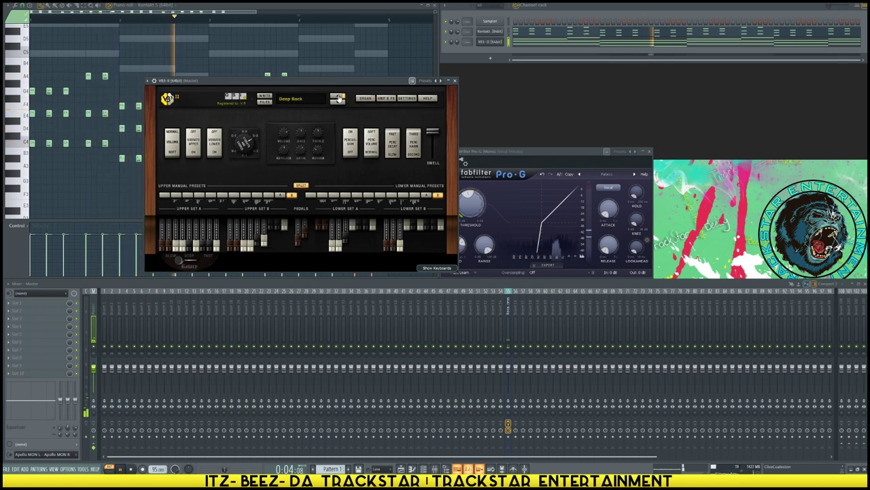
left_click(338, 99)
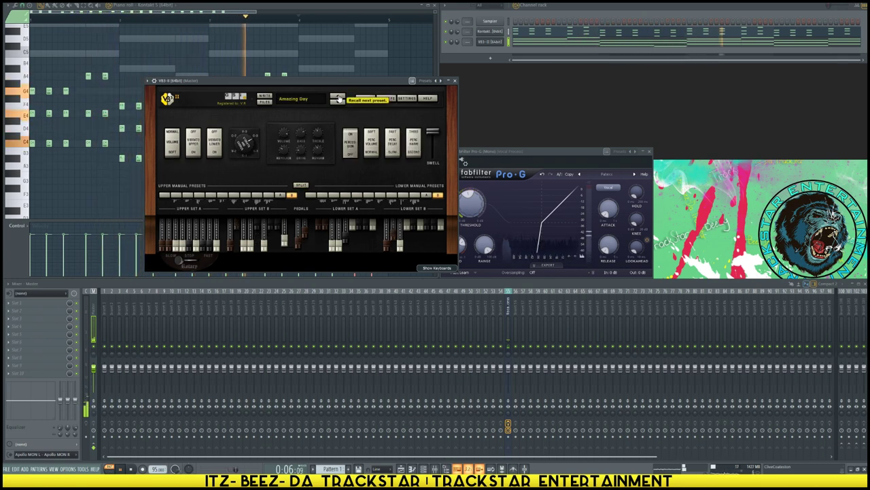
left_click(338, 98)
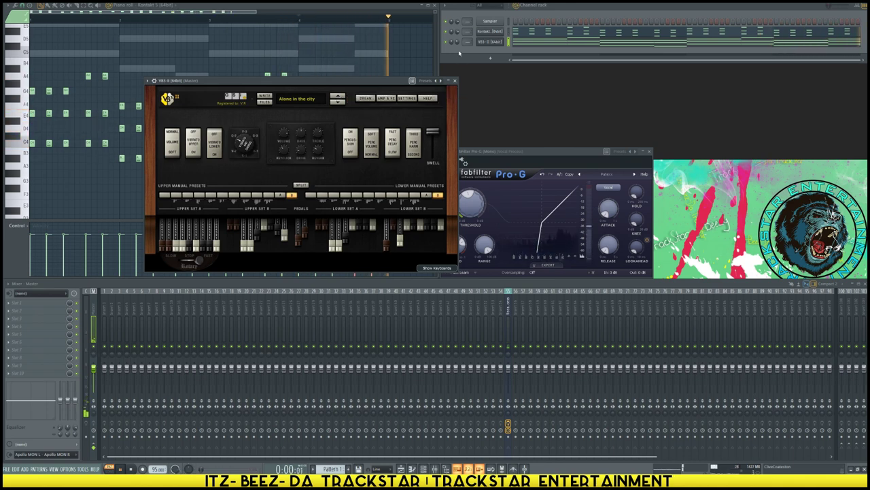
- Add a Nexus channel and split the Kontakt and VB3-II parts into separate pattern clips on Tracks 1 and 2
left_click(490, 58)
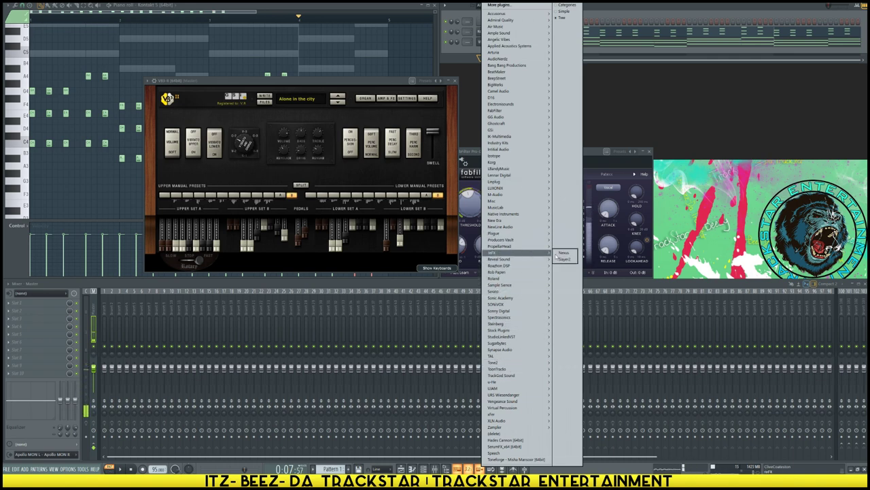
left_click(564, 253)
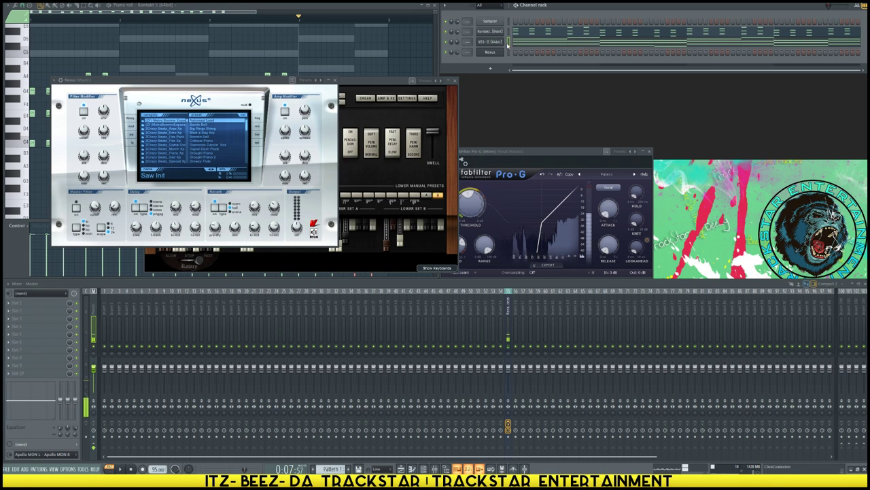
key("ctrl+x")
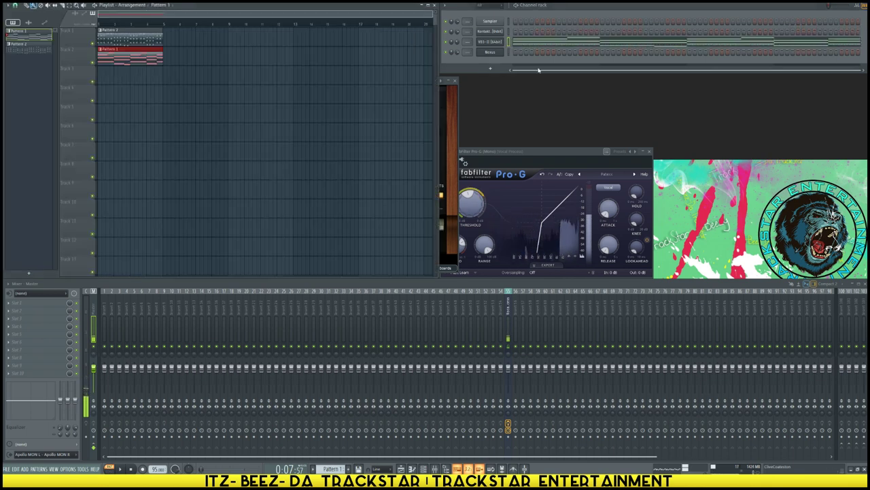
- Open the Nexus channel's piano roll in Pattern 3, the pattern that holds the Kontakt chords
key("F4")
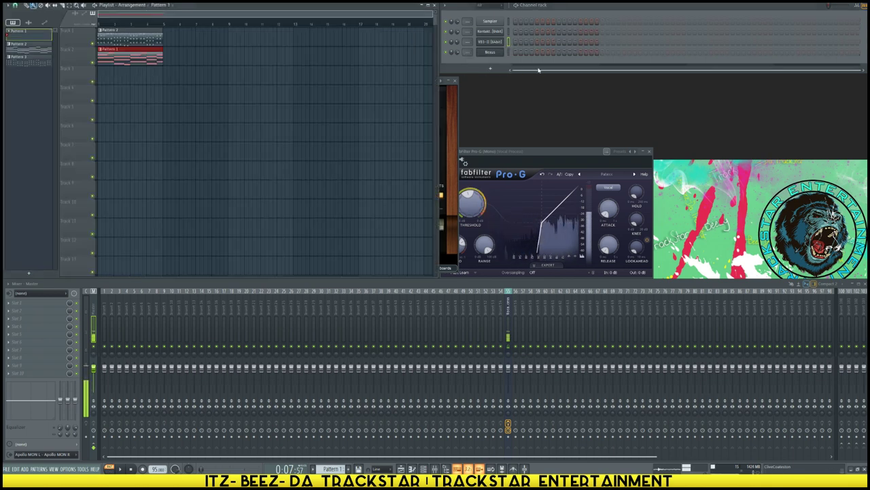
right_click(503, 52)
left_click(491, 59)
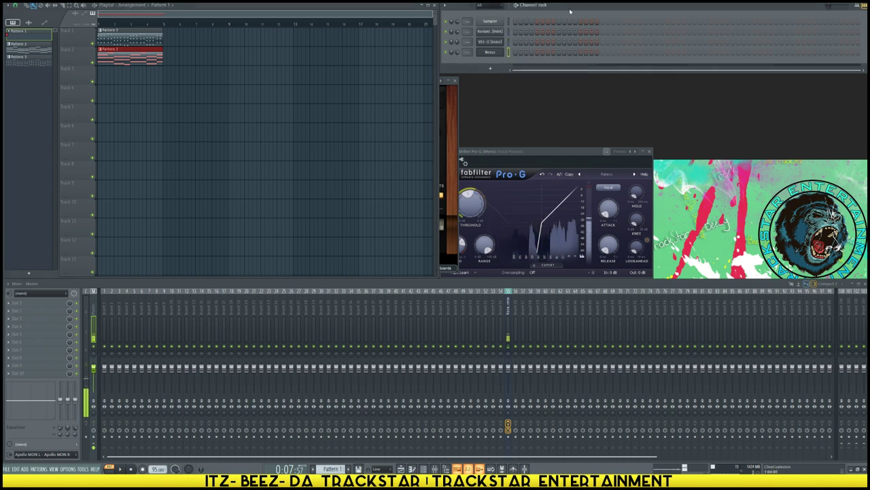
key("KP_Add")
key("KP_Add")
right_click(506, 53)
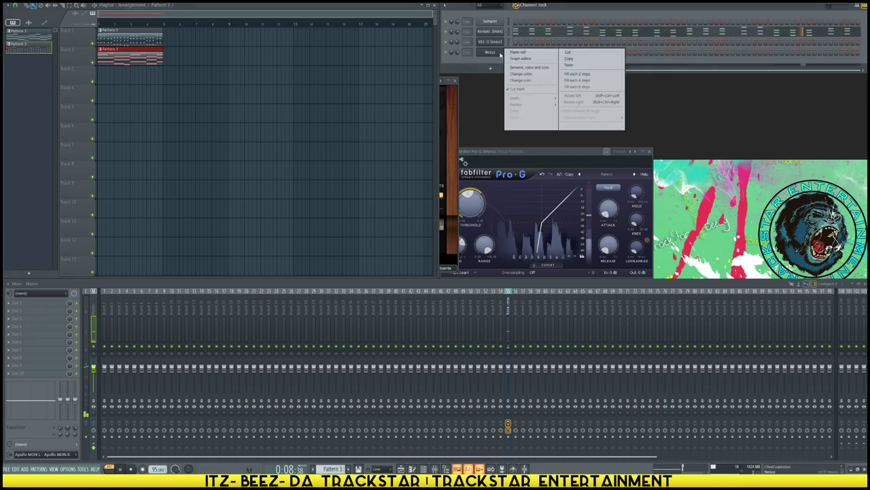
left_click(527, 54)
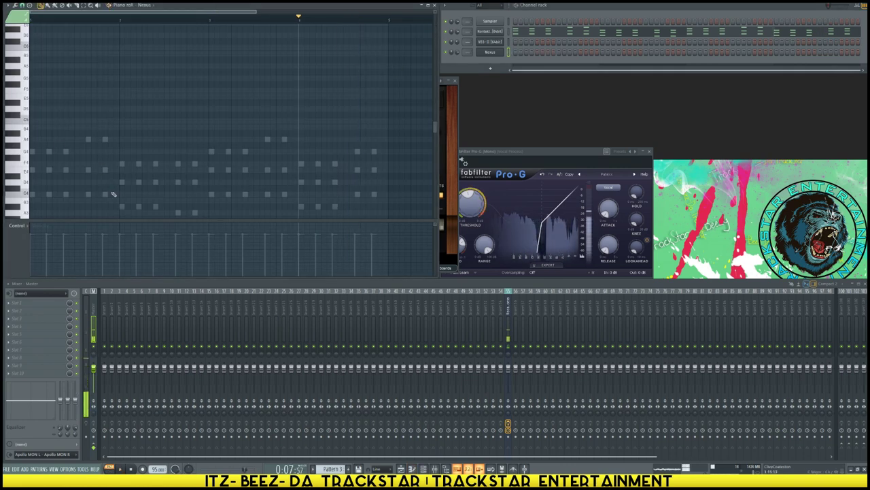
- Load the "PN Ballad Grand Piano" preset in Nexus
left_click(490, 42)
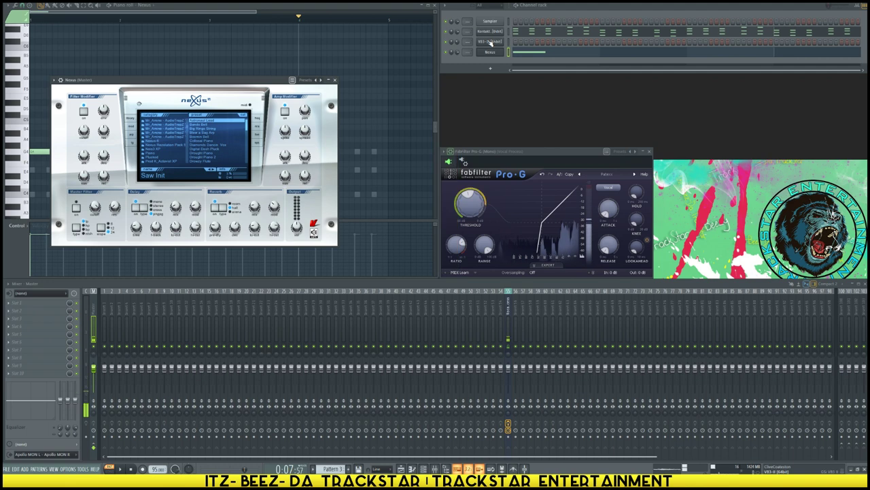
left_click(490, 44)
left_click(490, 52)
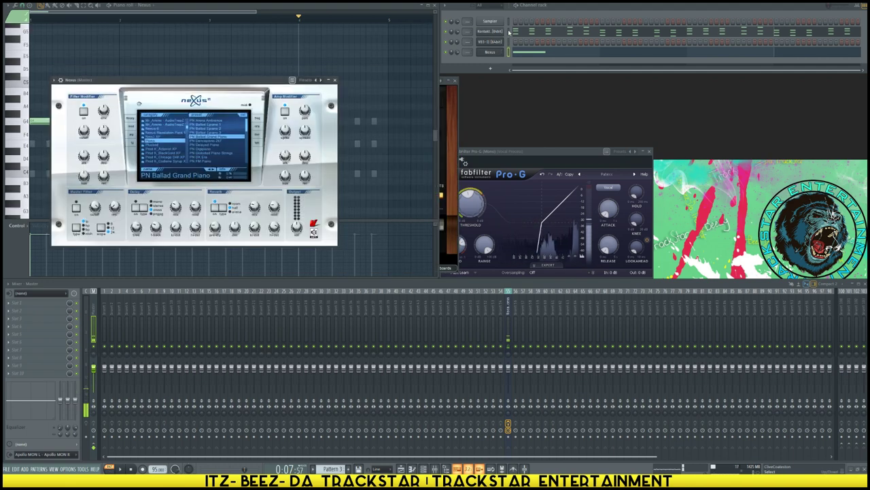
- Write a seven-note Nexus bass line of C2, A#1, A1, E2, C2, A#1 and C2 under the chord changes and audition it
left_click(525, 55)
left_click(537, 56)
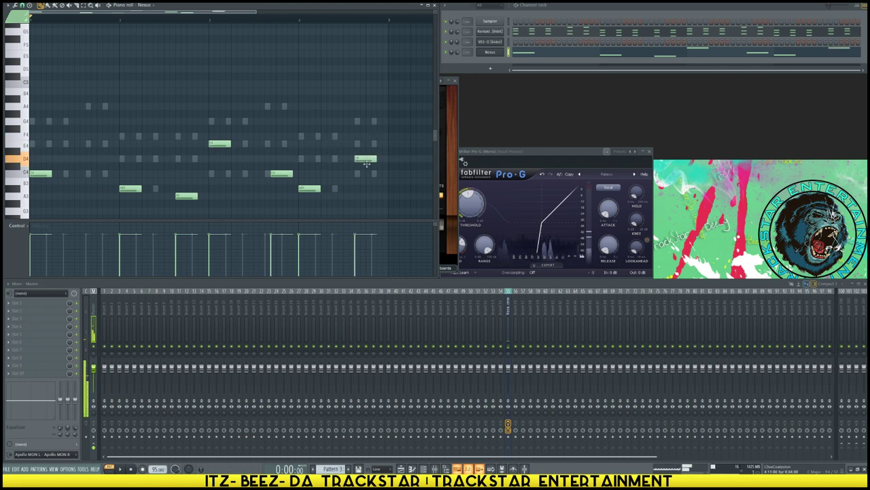
scroll(323, 143, "down", 3)
key("space")
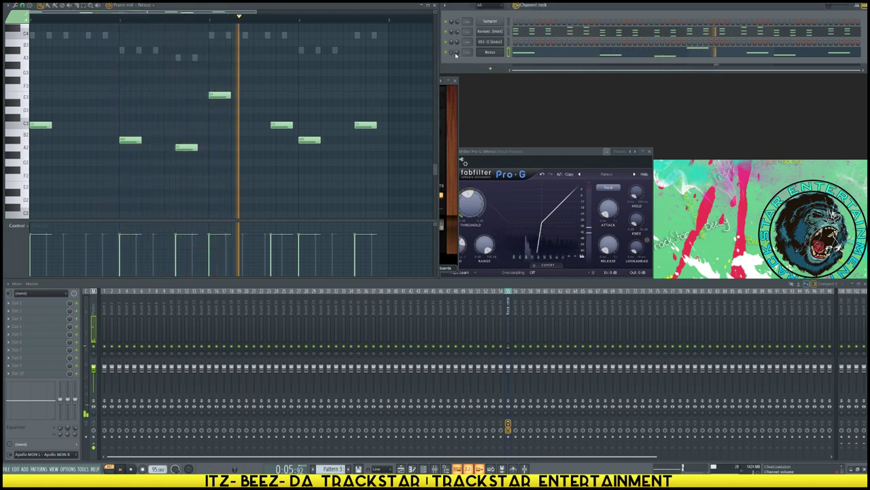
key("space")
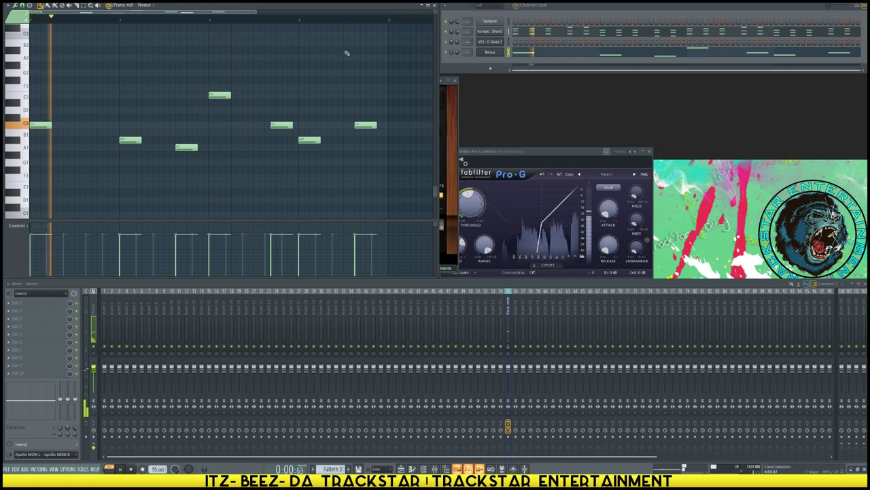
key("space")
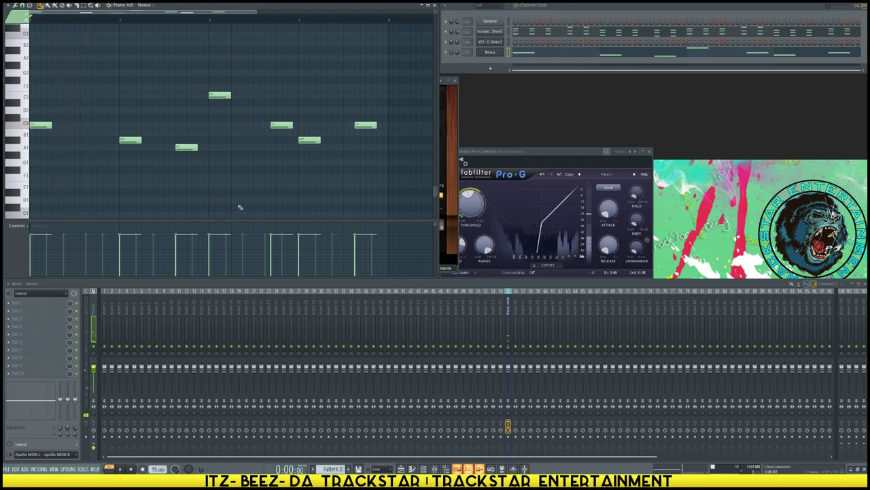
- Extend each Nexus bass note to the start of the next and stretch the last C2 to the end of bar 4
key("ctrl+l")
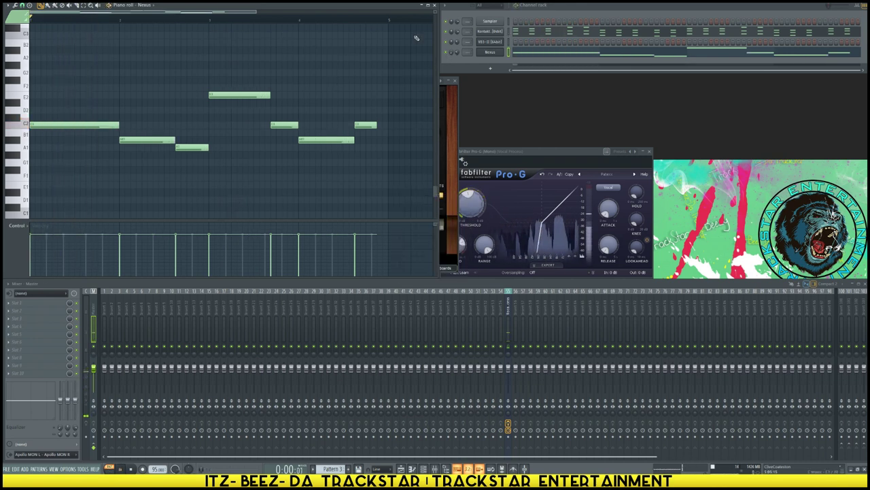
key("space")
left_click_drag(376, 125, 385, 125)
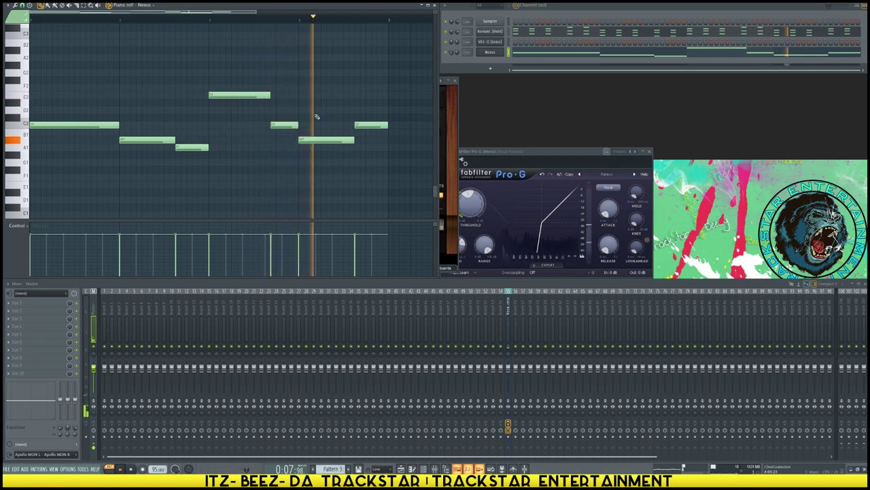
- Shorten the E2 bass note in bar 3, start the following C2 earlier right at its end, and audition the line
key("space")
key("space")
left_click_drag(266, 135, 264, 95)
left_click(282, 100)
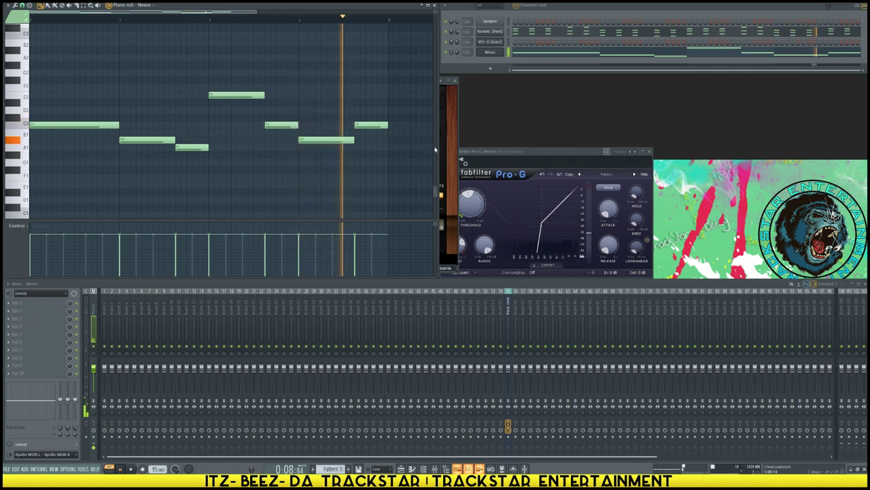
key("space")
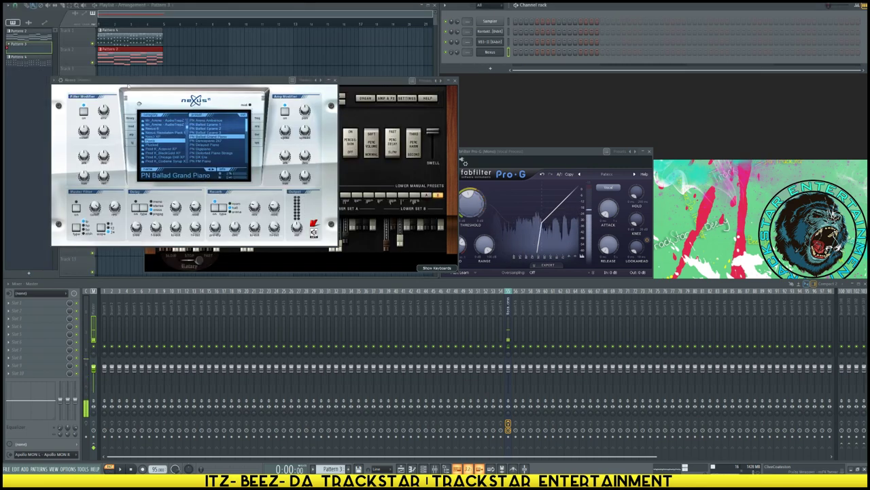
- Place the Nexus Pattern 3 clip at the start of Track 3, play the arrangement and review the bass notes
left_click(102, 69)
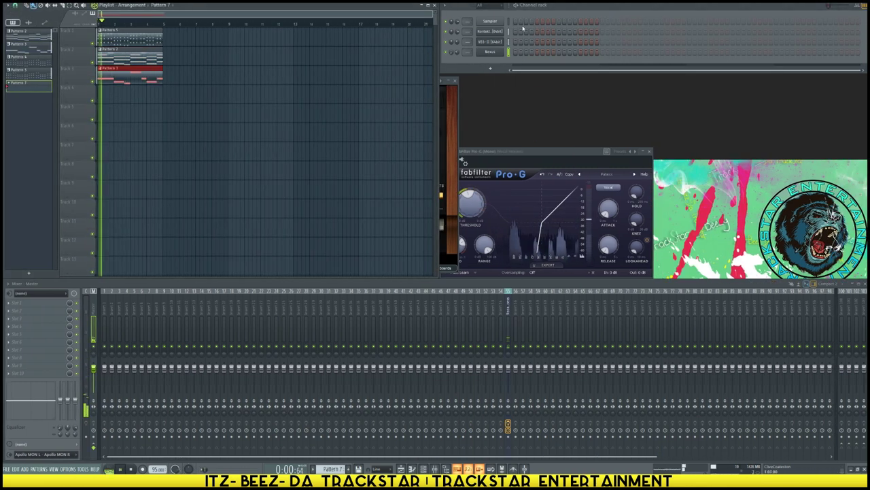
left_click(578, 8)
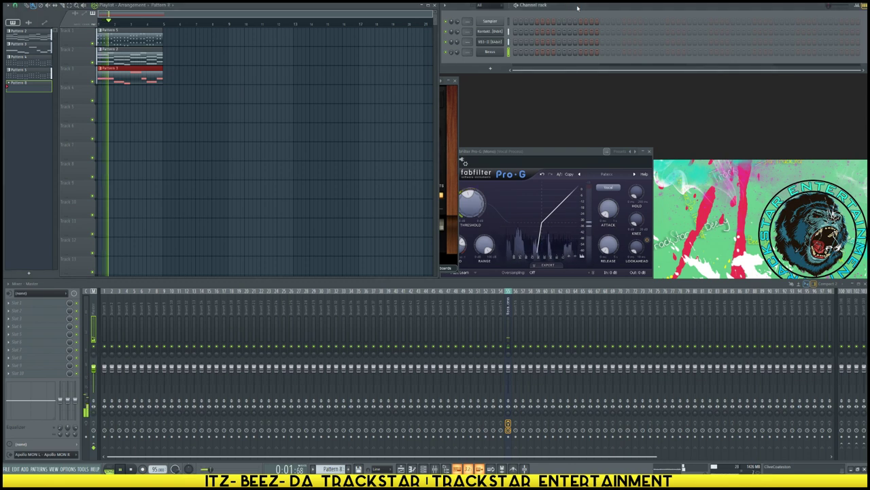
key("KP_Add")
key("KP_Subtract")
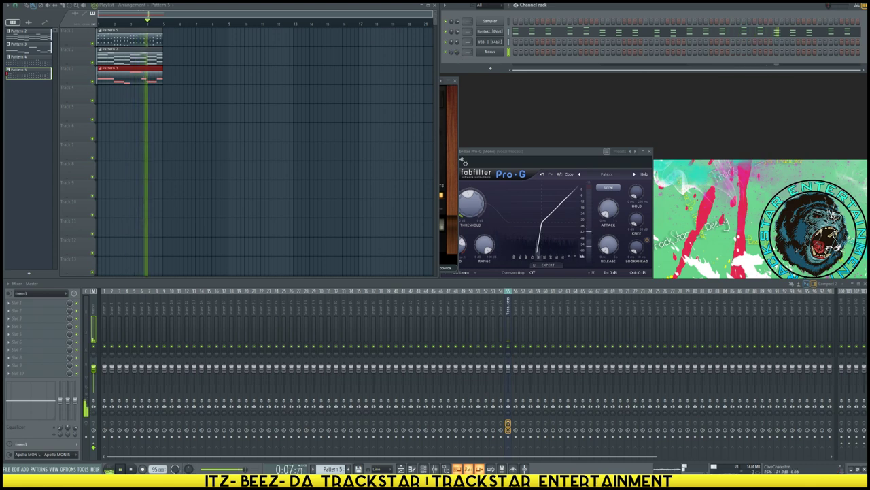
key("space")
double_click(134, 77)
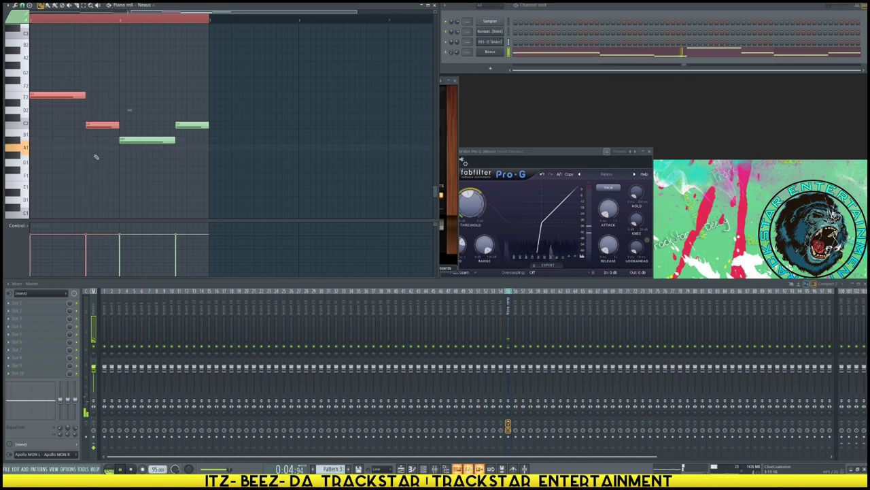
key("space")
- Clone the Nexus channel and open the Nexus #2 piano roll in Pattern 4 over the Kontakt chords
right_click(503, 53)
left_click(514, 111)
right_click(502, 62)
left_click(507, 62)
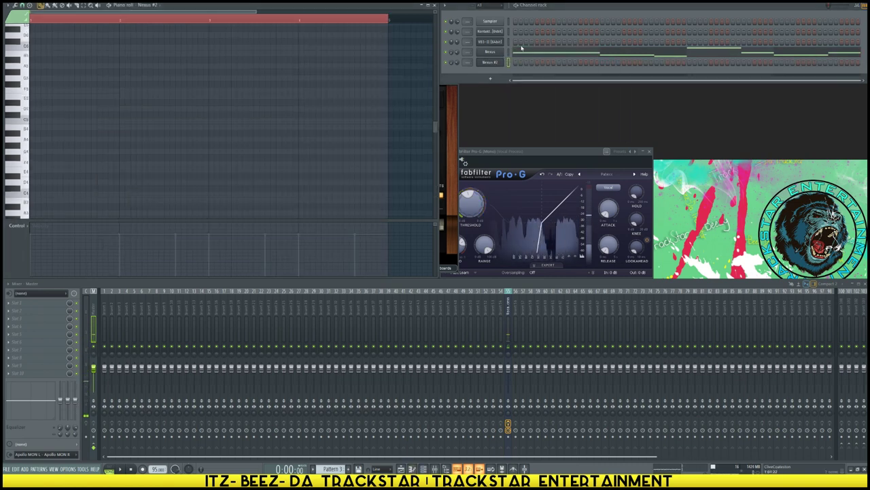
key("F4")
key("4")
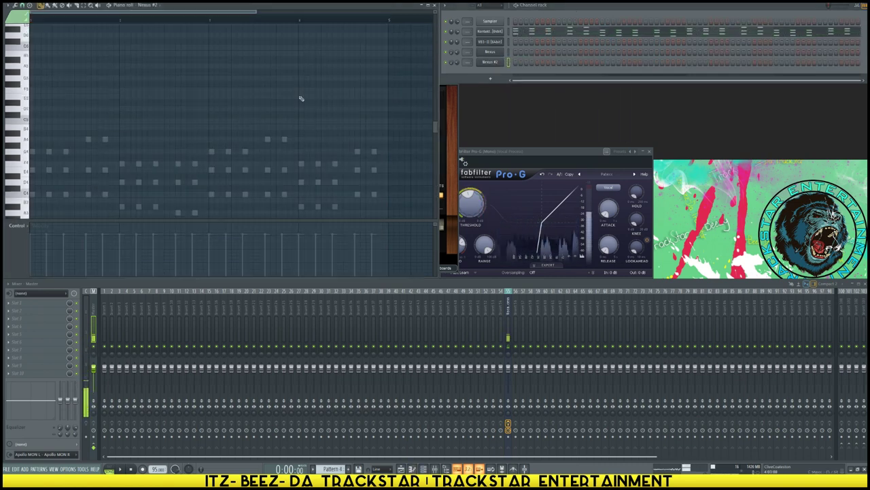
- Draw rising C4, E4 and G4 notes at the start of bar 1 and apply the Articulator to them
scroll(41, 142, "down", 3)
left_click(35, 141)
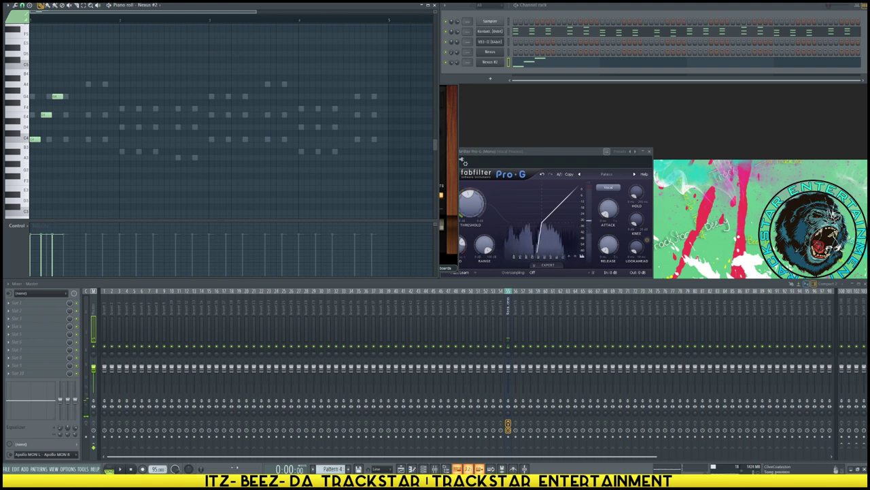
key("alt+l")
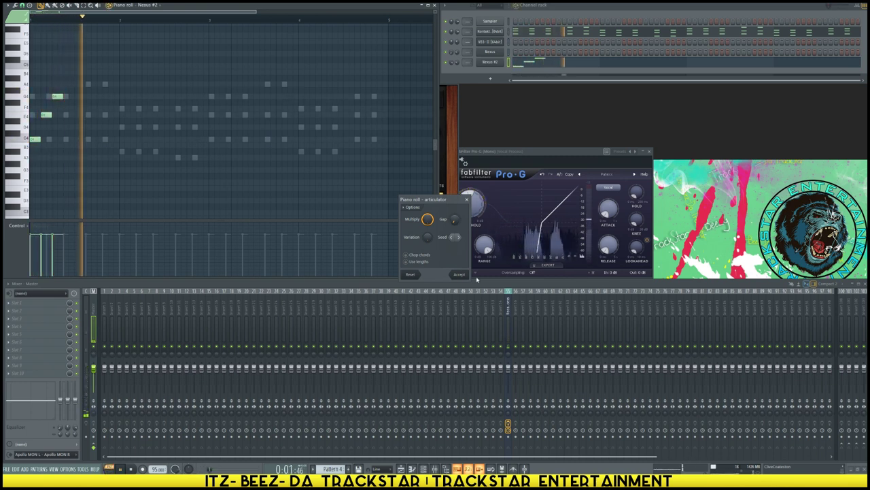
left_click(460, 275)
- Try an E4 note after the G4 in bar 1 and audition the line against the Kontakt chords
key("space")
key("space")
key("space")
key("space")
left_click(67, 117)
key("space")
key("space")
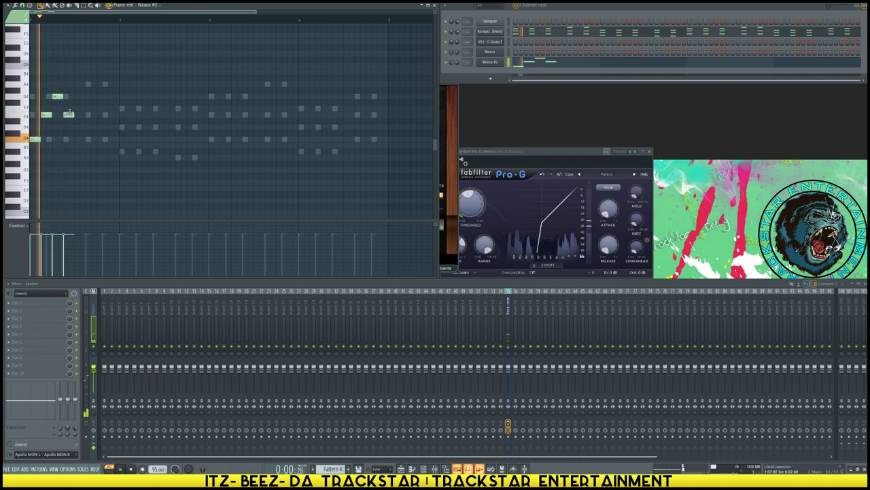
key("space")
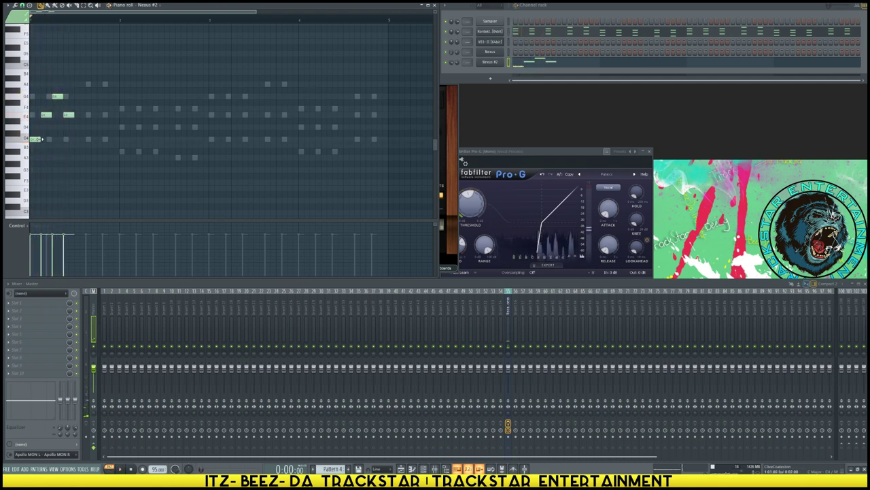
- Halve the opening C4 and E4 notes, move the E4 and G4 earlier to follow directly, and audition the line
key("space")
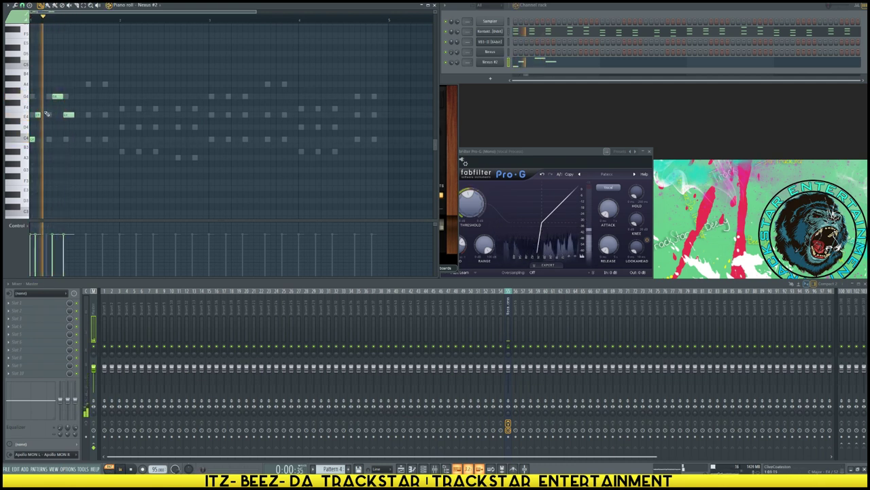
key("space")
key("space")
key("space")
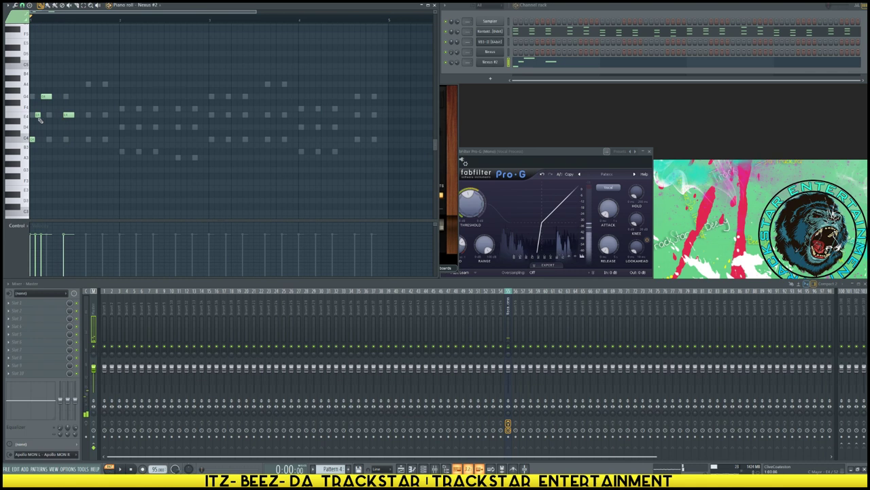
- Replace the opening C4 and E4 with one C4 reaching the G4, and chop it with the Chopper's default pattern
scroll(75, 121, "up", 5, "ctrl")
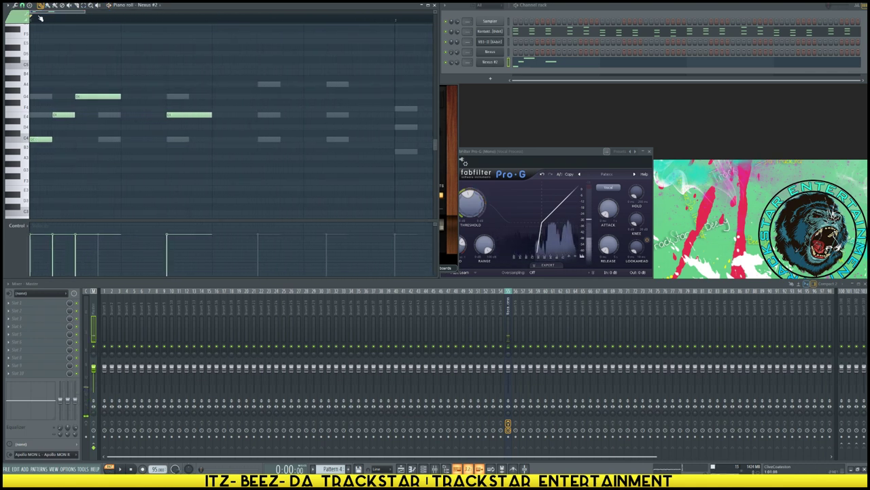
scroll(40, 18, "up", 4, "ctrl")
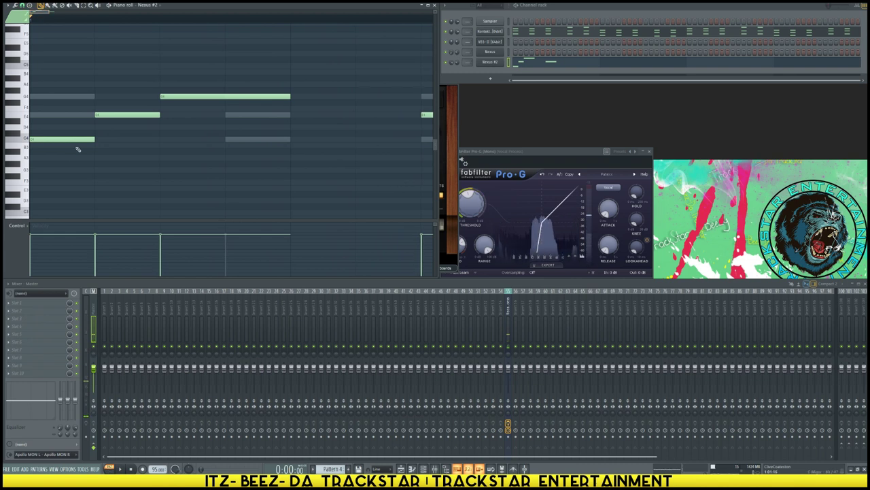
scroll(76, 168, "up", 1, "alt")
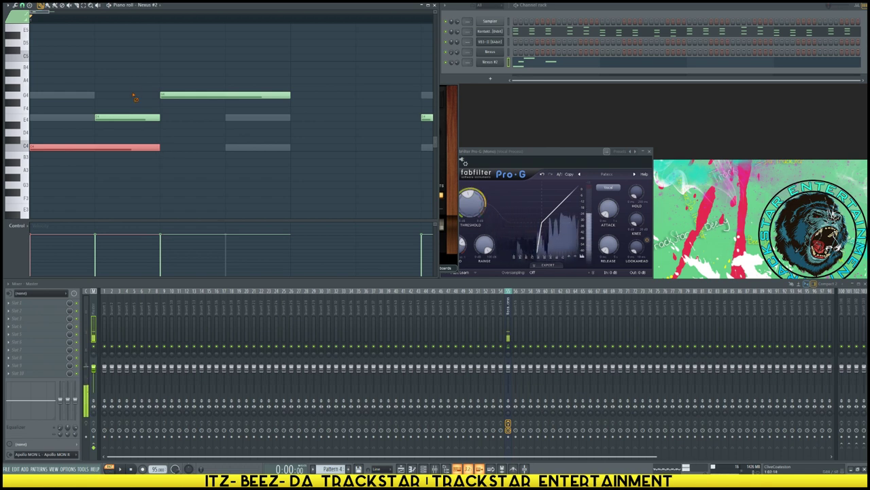
right_click(102, 118)
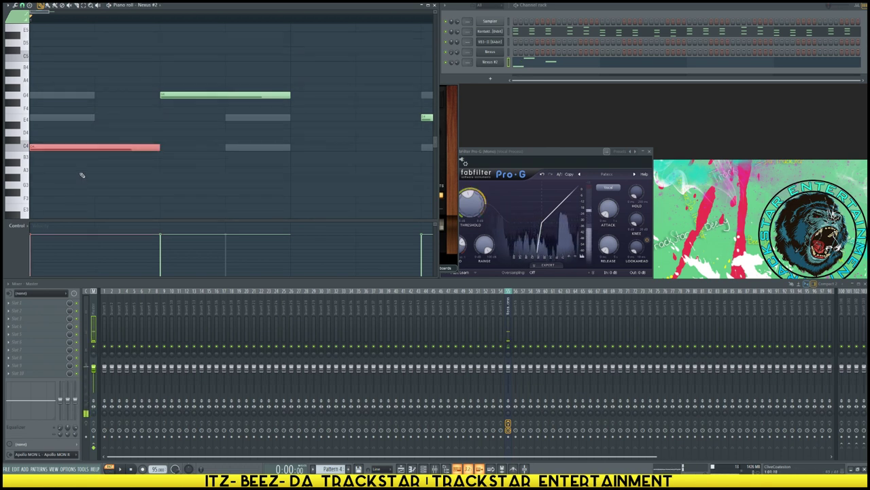
key("ctrl+u")
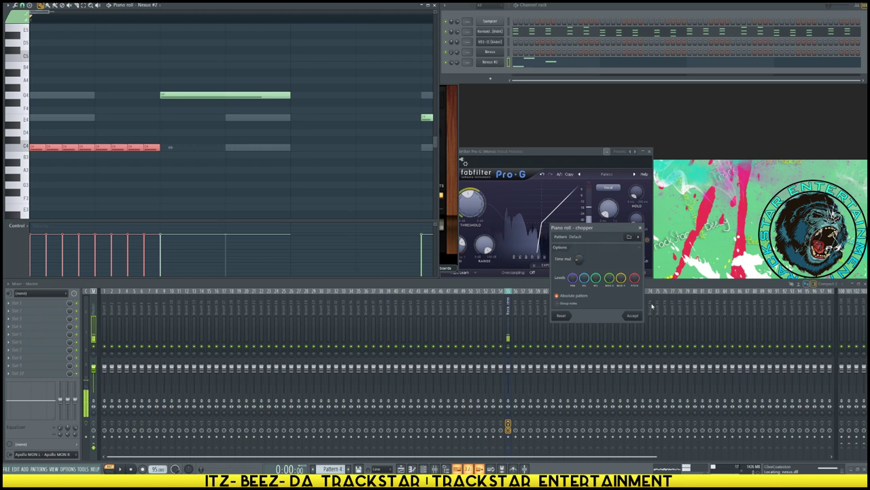
left_click(632, 316)
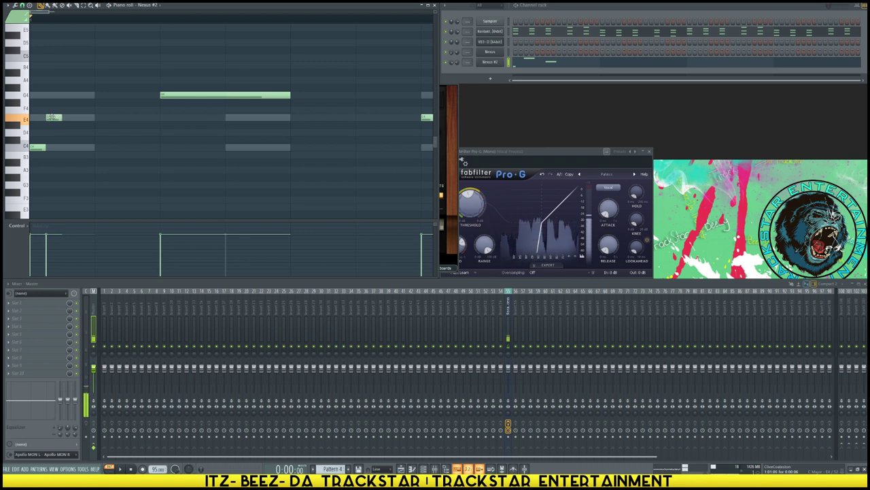
- Keep only the first C4 slice, place an E4 right after it stretching to the G4, and audition the notes
key("space")
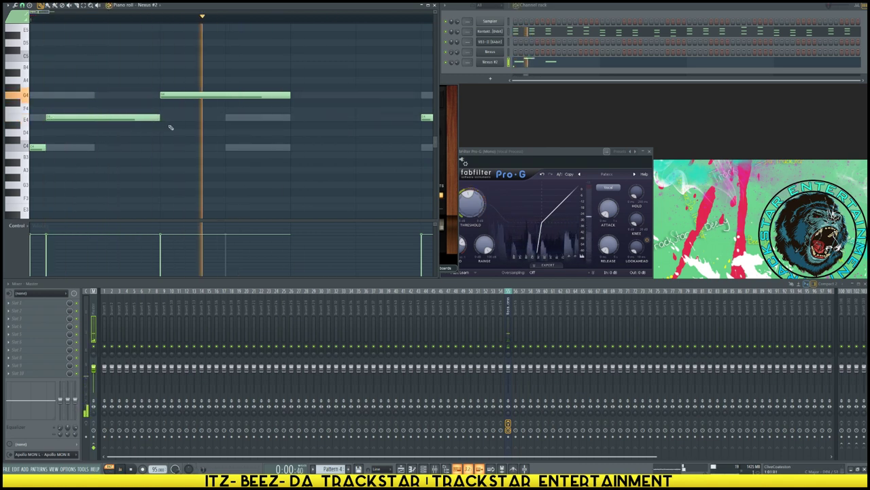
key("space")
key("space")
key("space")
- Try moving the second E4 in bar 1 earlier so it starts right at the end of the G4, and audition it
scroll(214, 25, "down", 1)
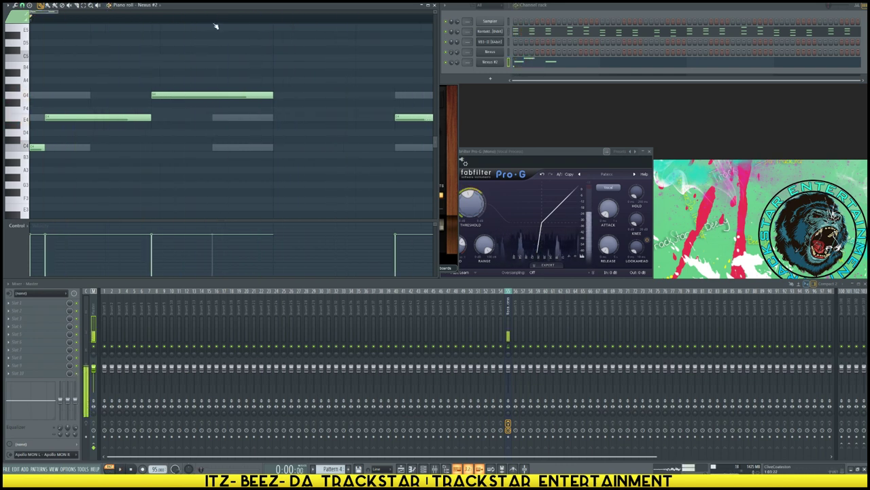
scroll(215, 26, "down", 2)
left_click_drag(202, 117, 168, 117)
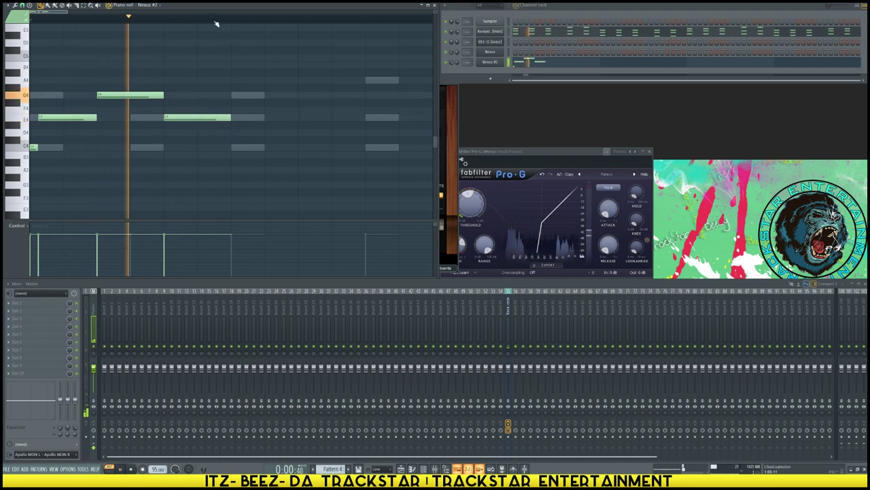
scroll(204, 27, "down", 2)
scroll(94, 124, "down", 2)
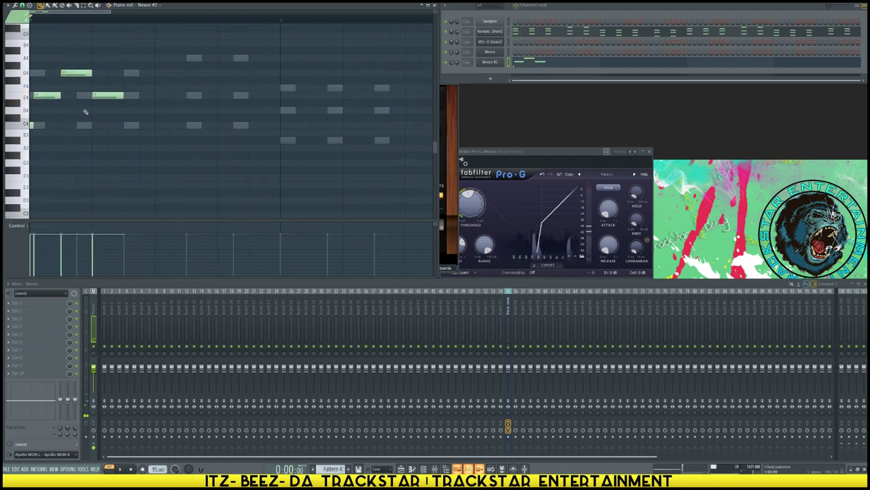
key("space")
key("space")
- Try a shortened G4 followed by a short E4 and a C4, play it, and delete that C4
left_click(84, 95)
left_click_drag(106, 97, 106, 125)
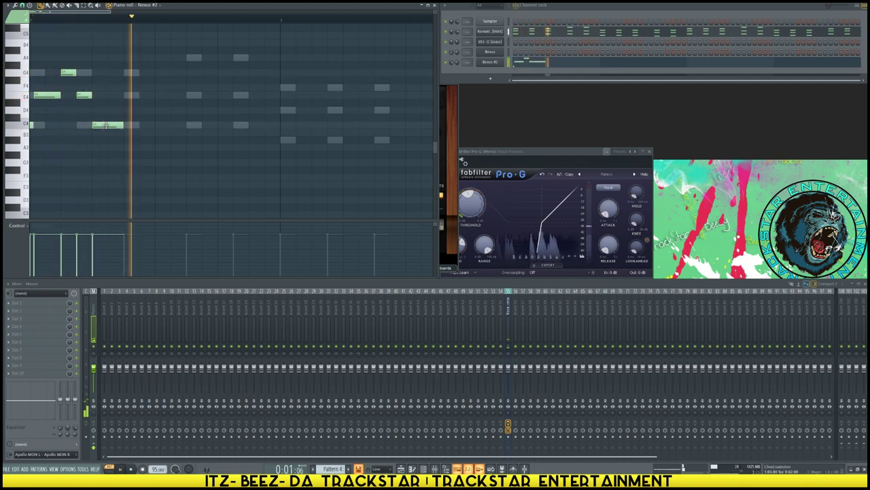
key("space")
right_click(106, 125)
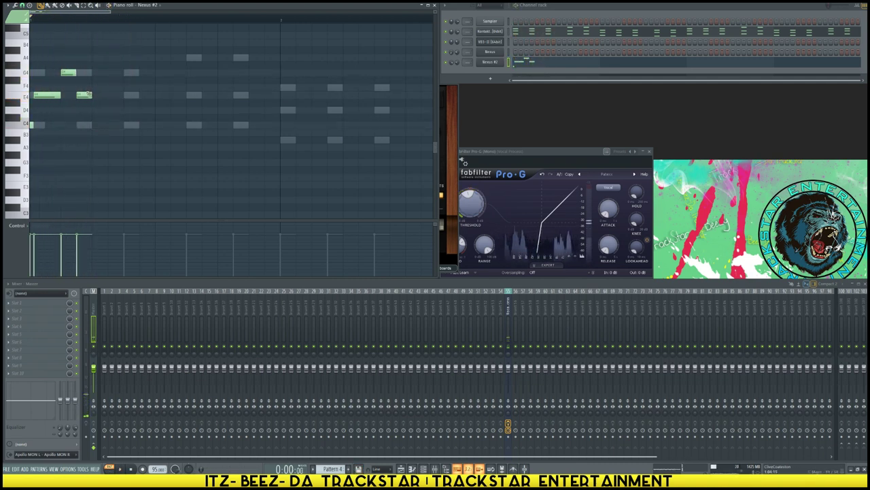
- Try a short A4 in place of the E4 after the shortened G4, audition it, and remove the A4
scroll(92, 92, "up", 2)
left_click(80, 103)
key("space")
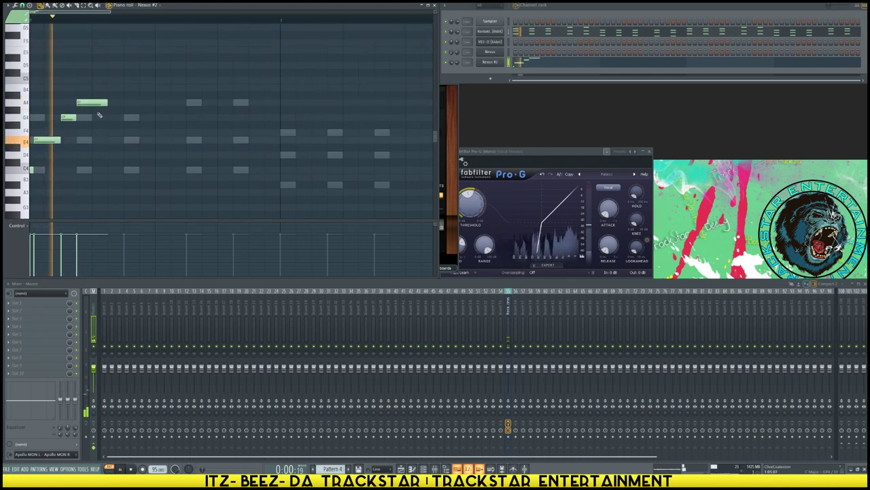
mouse_move(107, 103)
left_mouse_down()
mouse_move(91, 103)
mouse_move(100, 117)
left_mouse_up()
left_click(95, 109)
key("space")
key("space")
key("space")
key("space")
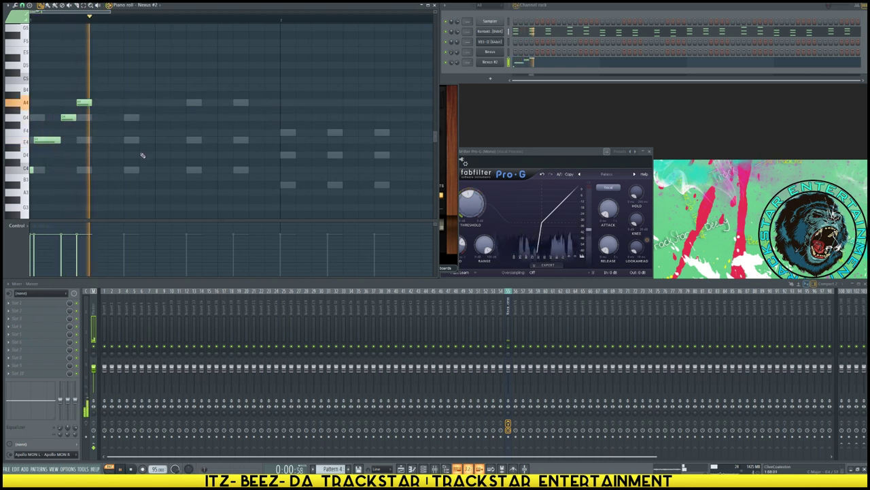
right_click(82, 103)
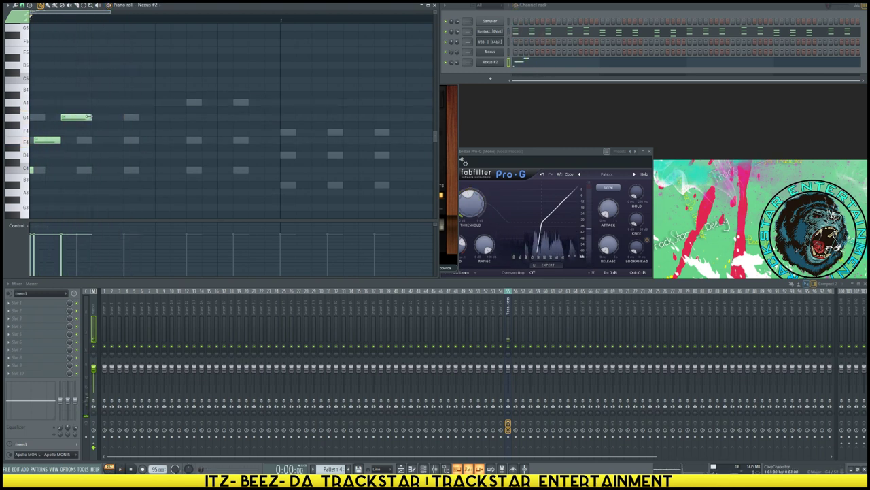
- Add a descending A4, E4, C4 run back to back through the middle of bar 1 and play it
left_click(128, 103)
left_click(161, 140)
left_click(189, 162)
left_click(191, 170)
right_click(192, 163)
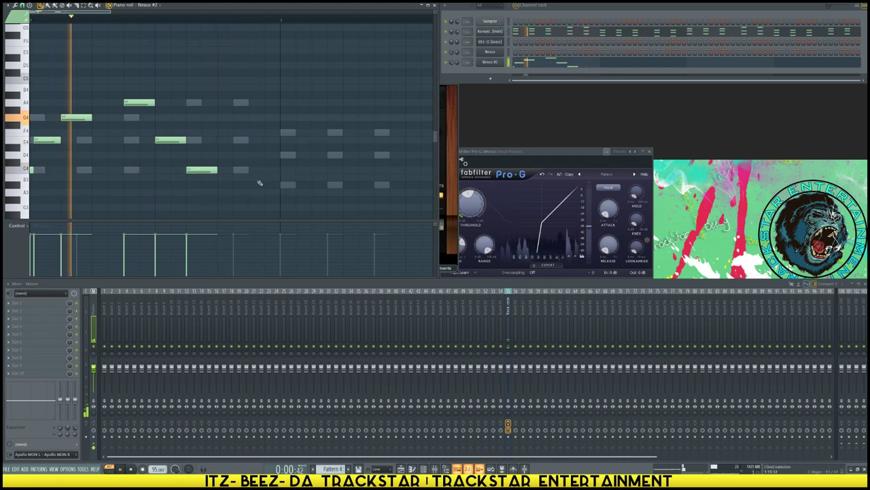
- Add an F4 shortly after the start of bar 2 and remove the trial C4 and D4 notes leading into it
left_click(266, 171)
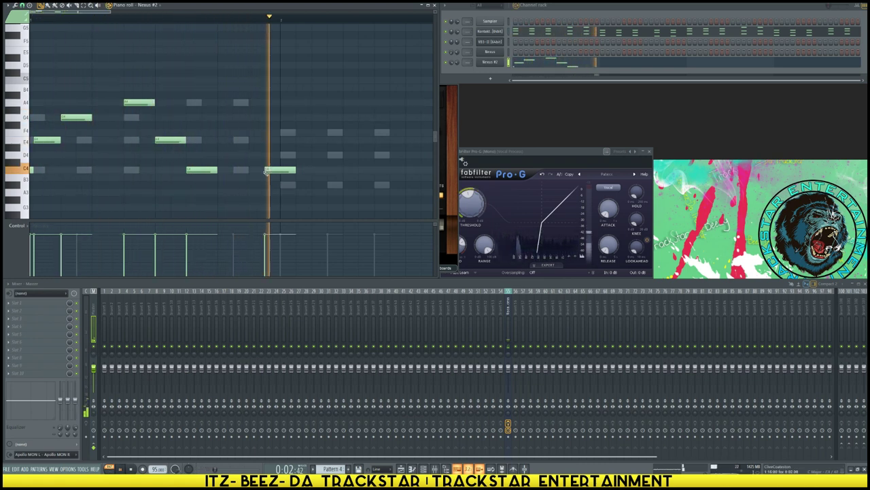
mouse_move(295, 170)
left_mouse_down()
mouse_move(279, 170)
mouse_move(311, 184)
mouse_move(301, 155)
left_mouse_up()
left_click(283, 184)
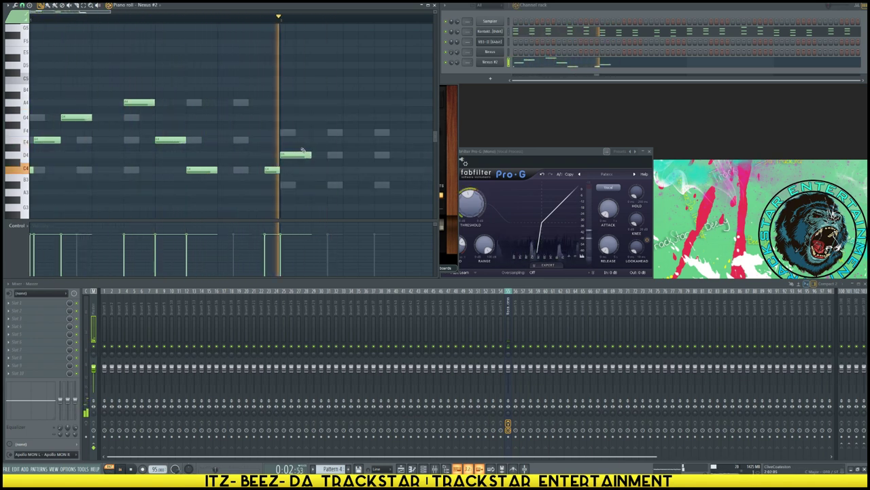
left_click(318, 132)
right_click(279, 170)
key("space")
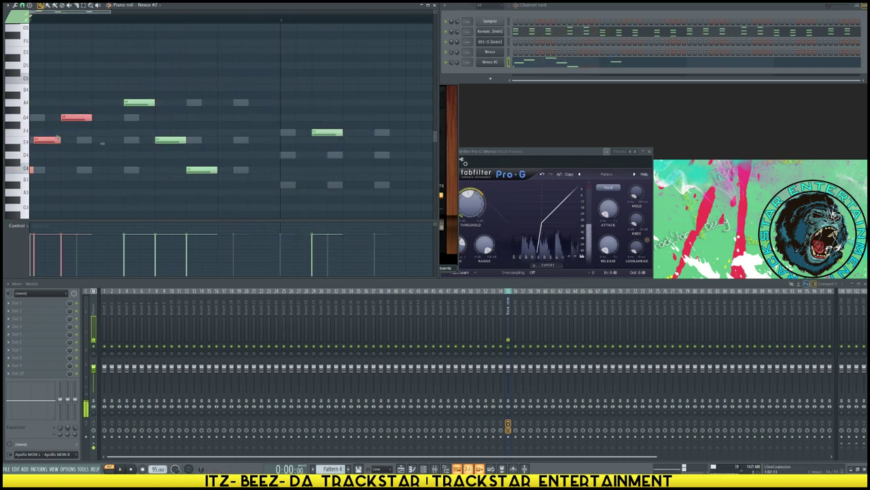
- Copy the opening short C4 and E4 to the start of bar 2 as B3 and D4, and play the line
left_click_drag(52, 129, 31, 207)
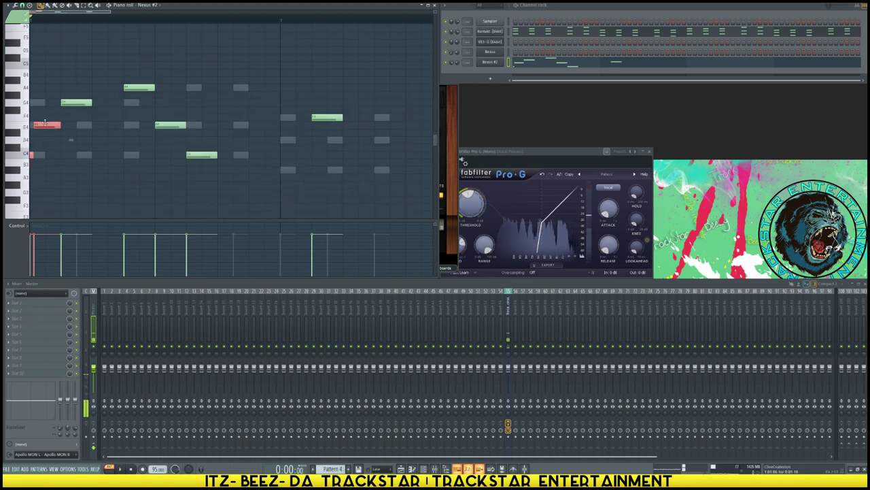
left_click_drag(297, 141, 298, 141)
left_click(321, 136, "ctrl")
key("space")
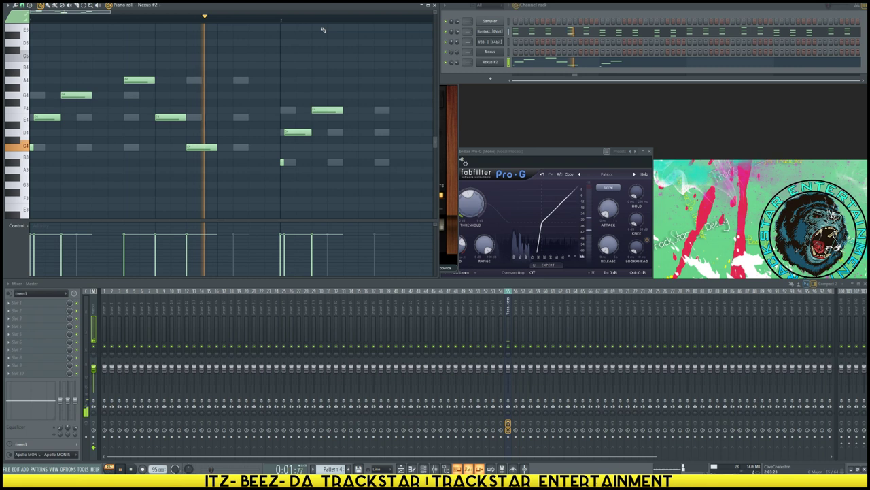
- Add a C4 at the end of bar 1 leading into the B3 of bar 2 and audition the melody
scroll(325, 21, "down", 2)
scroll(325, 21, "down", 2)
key("space")
key("space")
left_click_drag(190, 179, 251, 77)
left_click(200, 147)
key("space")
key("space")
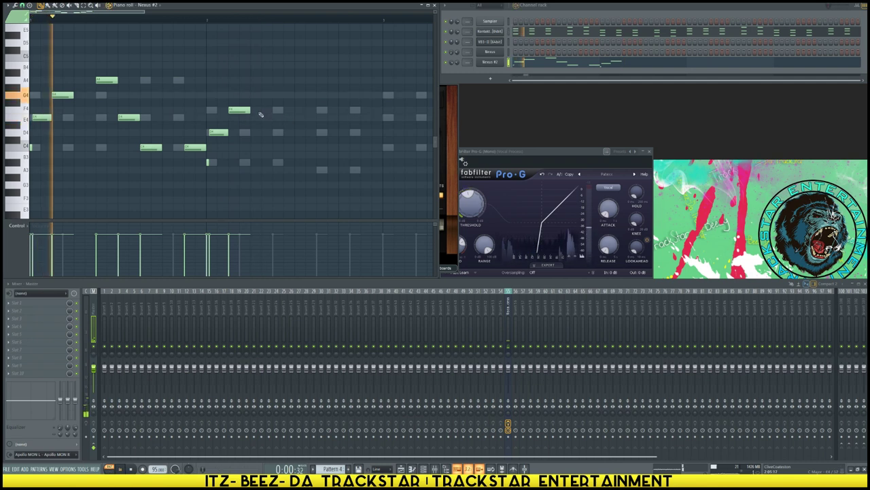
- Add G4 and F4 after the F4 in bar 2 and duplicate the five-note phrase into the bar's second half
left_click(255, 94)
left_click(283, 110)
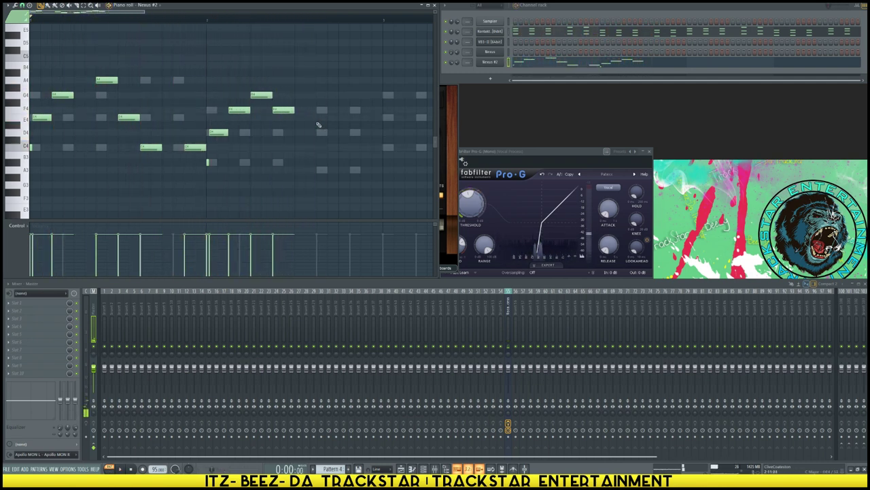
left_click_drag(305, 158, 227, 69)
left_click_drag(325, 210, 209, 47)
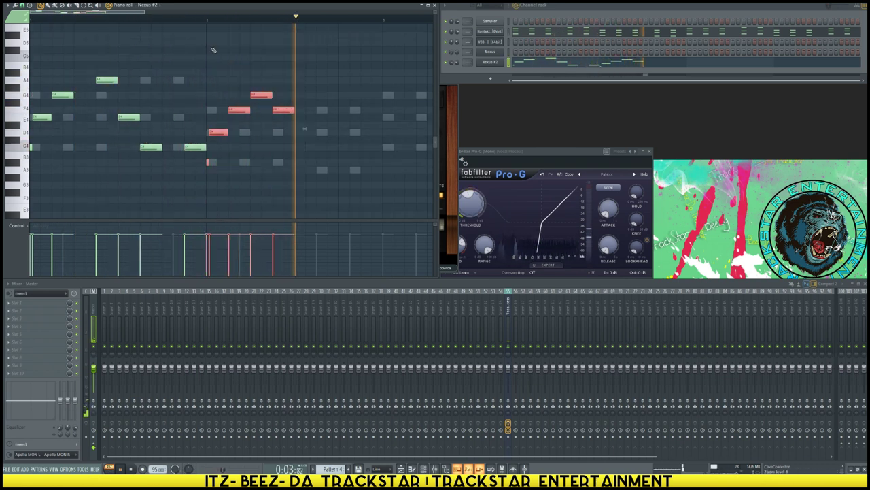
key("ctrl+b")
key("space")
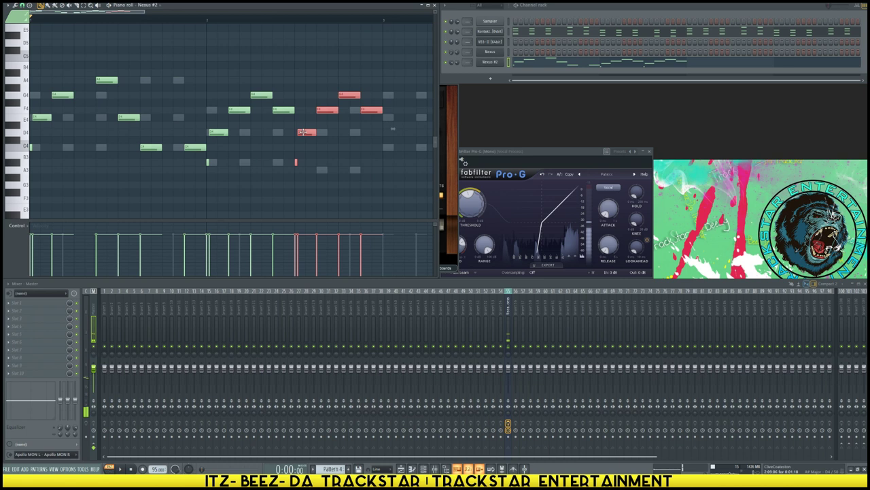
- Lower the duplicated phrase's short B3 to A3 and audition the melody
left_click(320, 174)
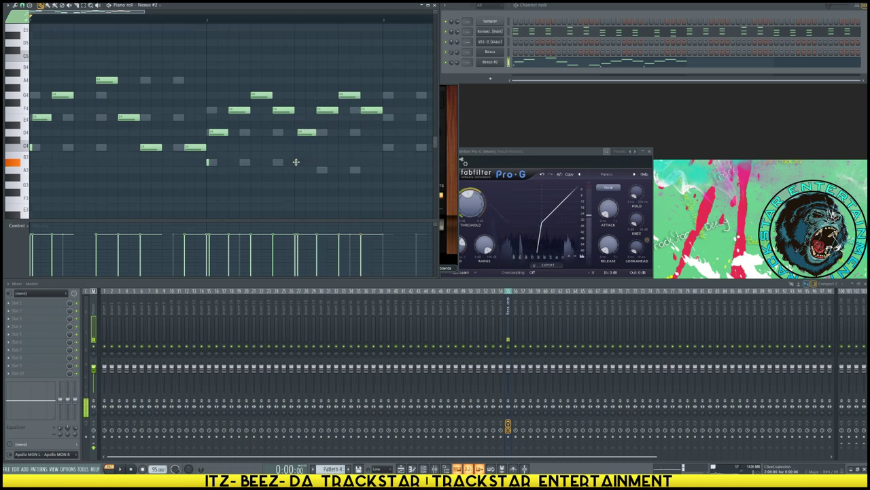
key("space")
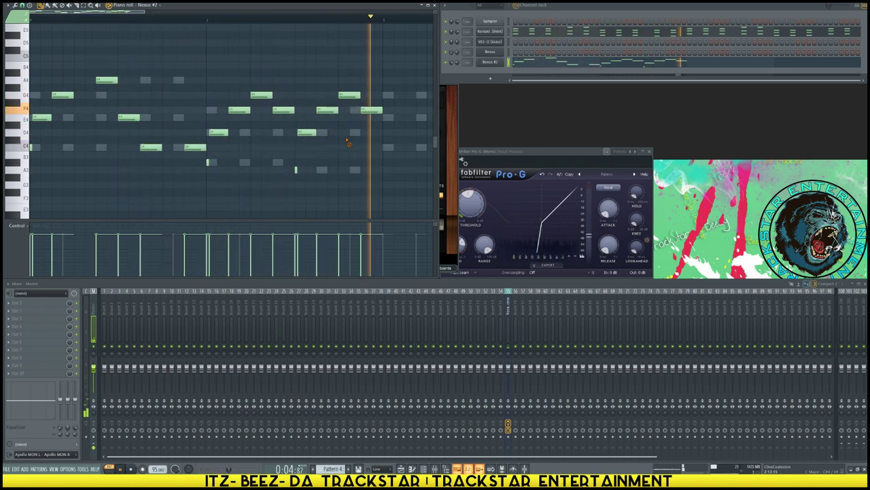
key("space")
- Transpose all Nexus #2 melody notes up two octaves
key("ctrl+Up")
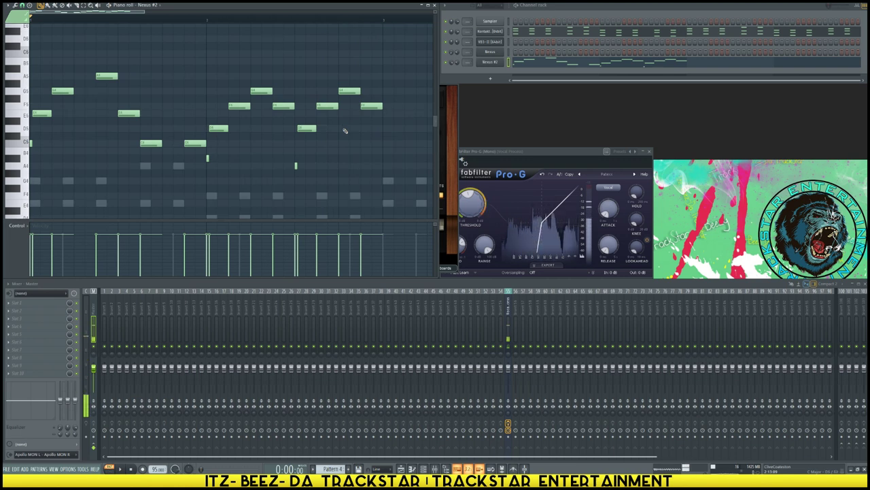
key("ctrl+Up")
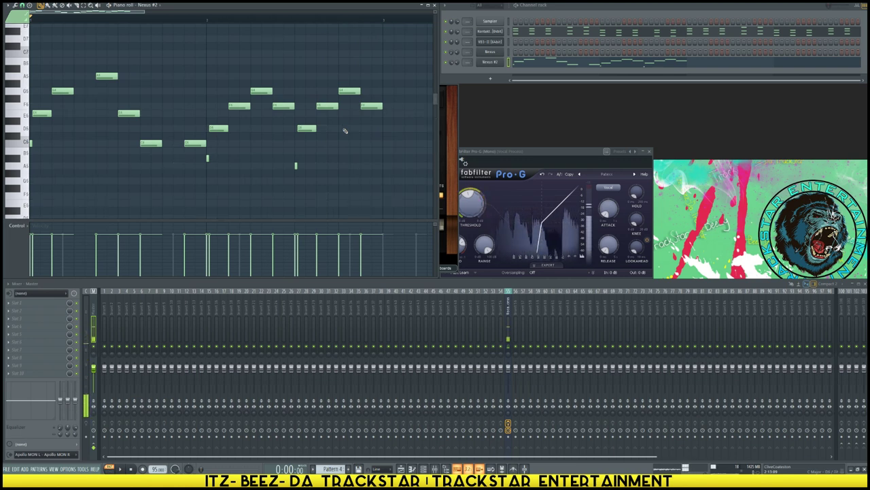
- Audition the two-bar Nexus #2 melody and duplicate it into bars 3 and 4
scroll(345, 131, "down", 3)
key("space")
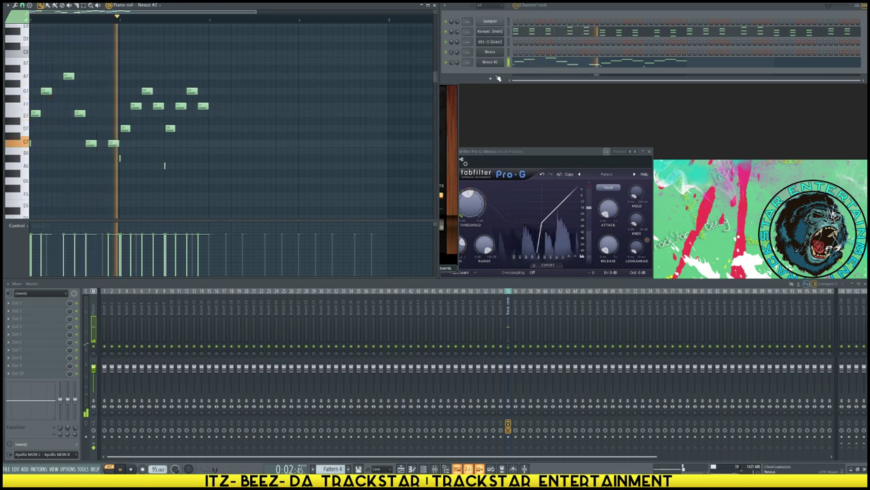
key("space")
key("ctrl+b")
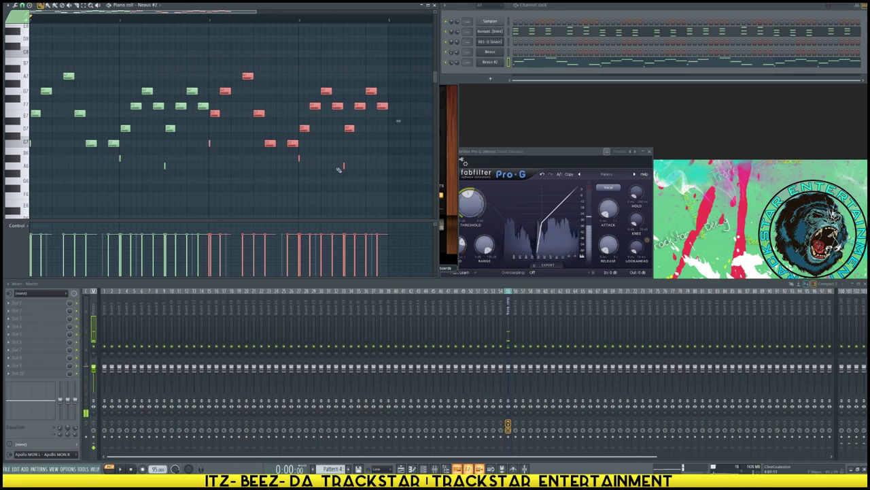
- Lower the velocity of all Nexus #2 melody notes together and audition the melody
key("ctrl+a")
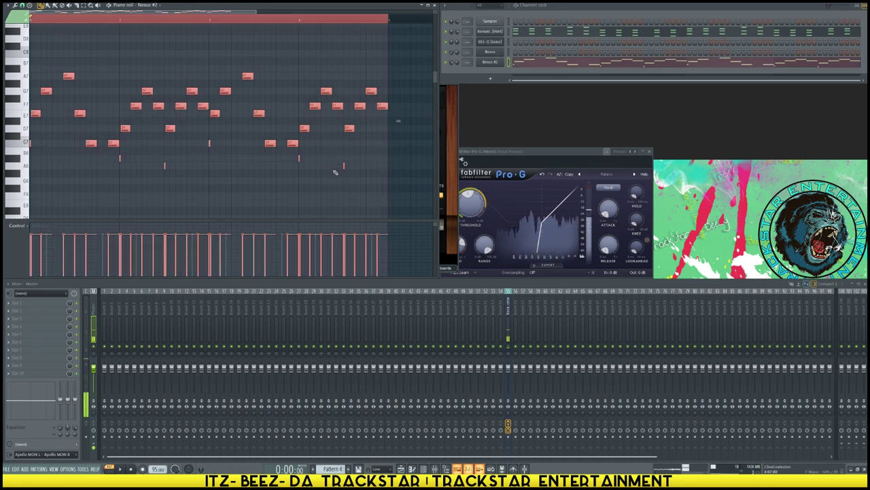
scroll(336, 170, "down", 5, "alt")
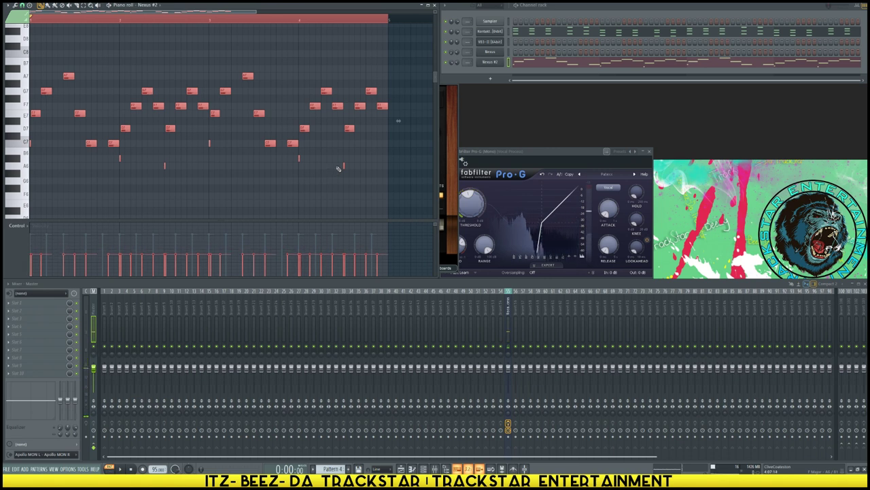
key("space")
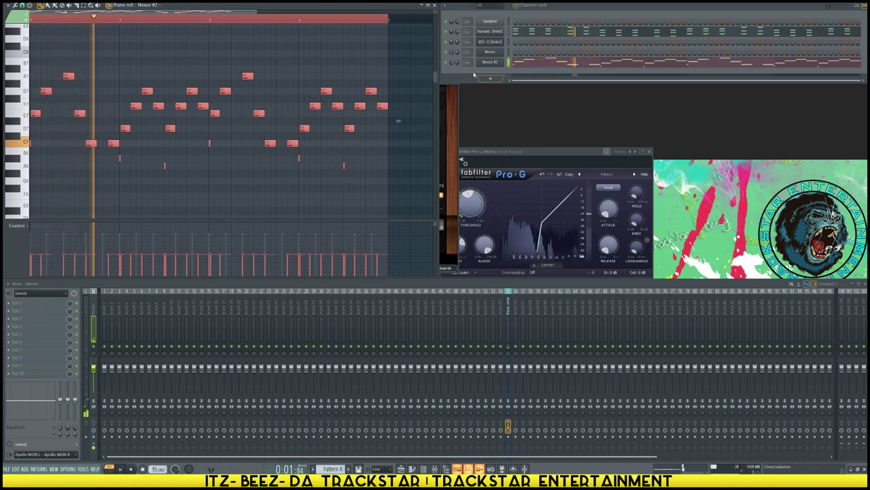
key("space")
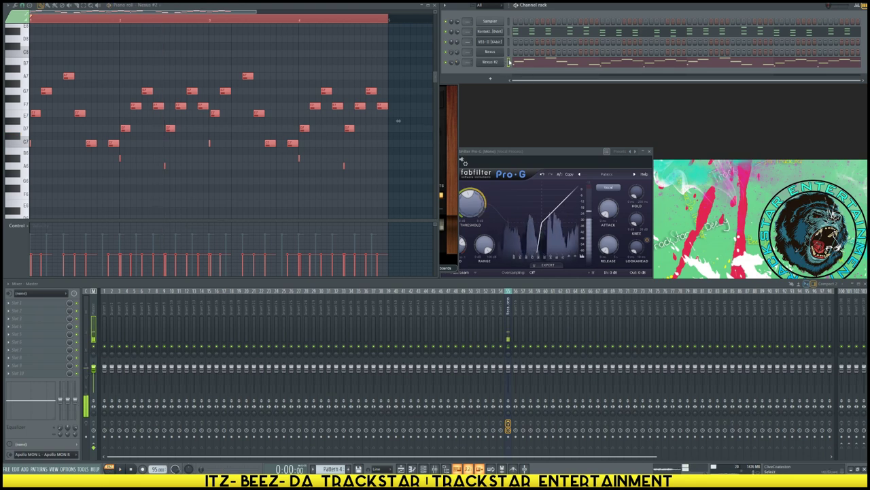
- Move the Nexus #2 melody on its own into Pattern 4 and place that pattern at bar 1 of Track 4
left_click(509, 62)
key("F5")
key("F4")
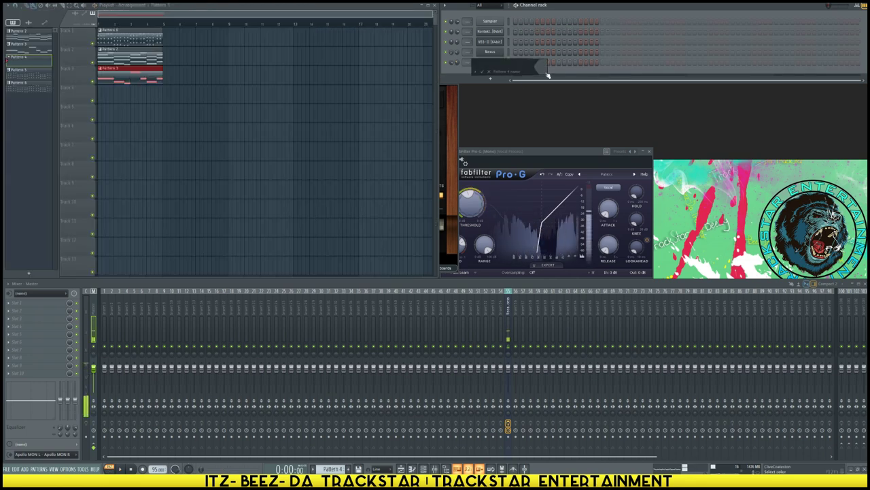
left_click_drag(548, 74, 544, 68)
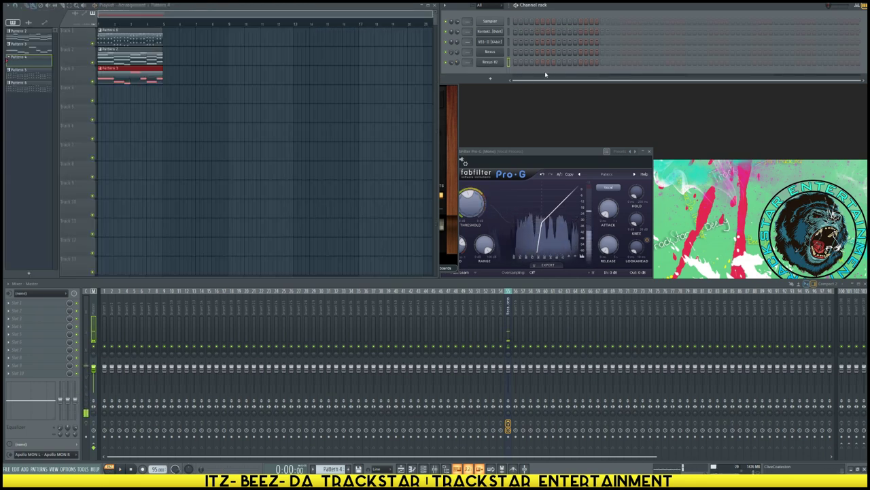
left_click(112, 98)
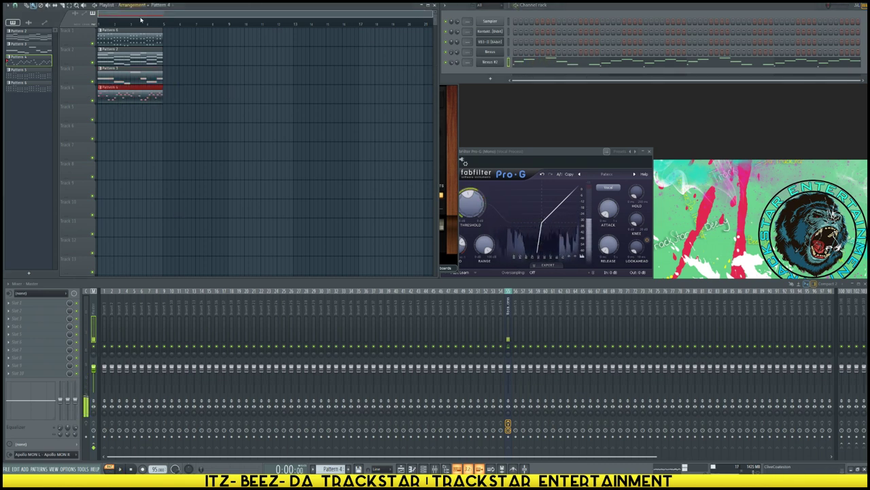
- Play back the four layered pattern clips in song mode
key("alt+F8")
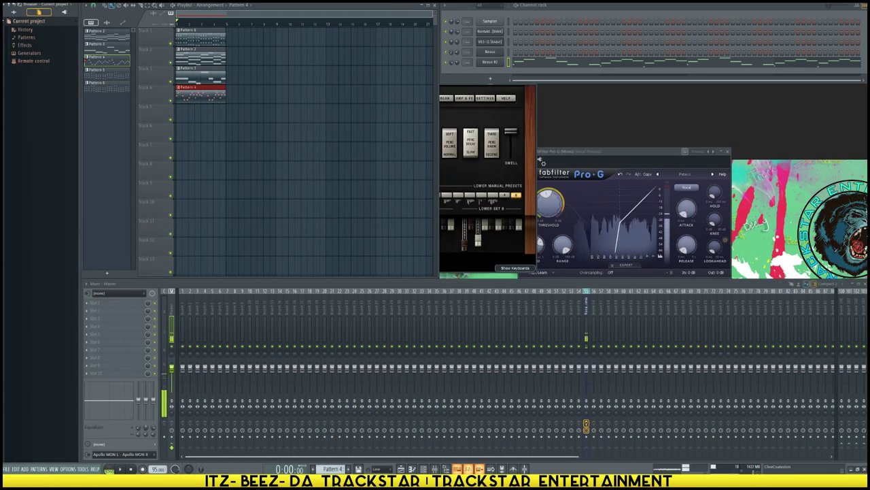
key("space")
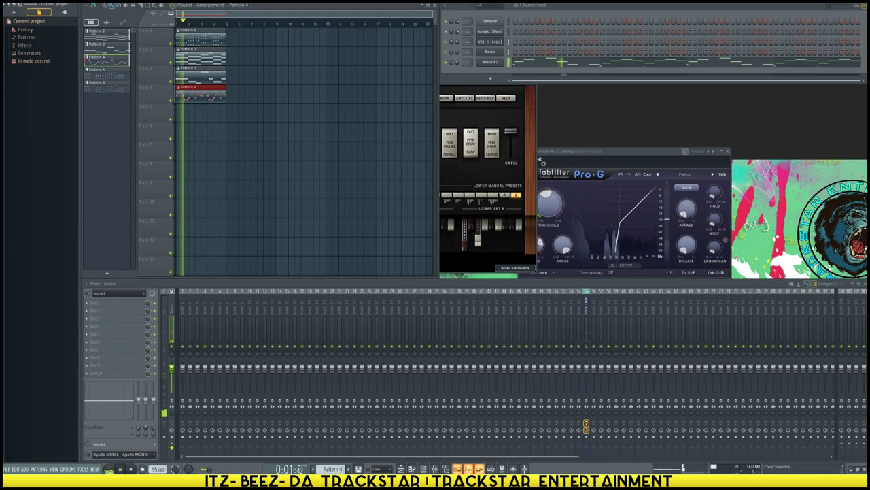
key("alt+F8")
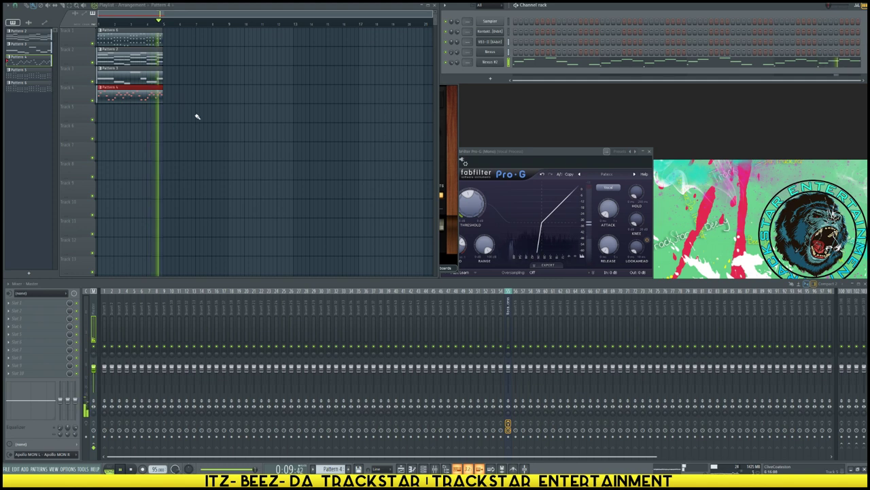
key("space")
- Move the Pattern 6 clip to bar 5 on Track 1 and shift the Pattern 2, 3 and 4 clips down one track
left_click_drag(134, 43, 196, 38)
left_click_drag(120, 50, 118, 101)
right_click(209, 43)
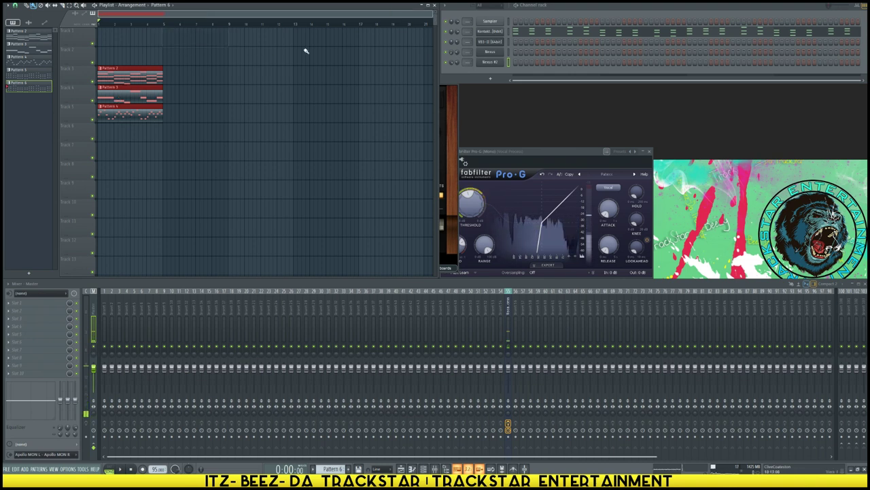
key("ctrl+z")
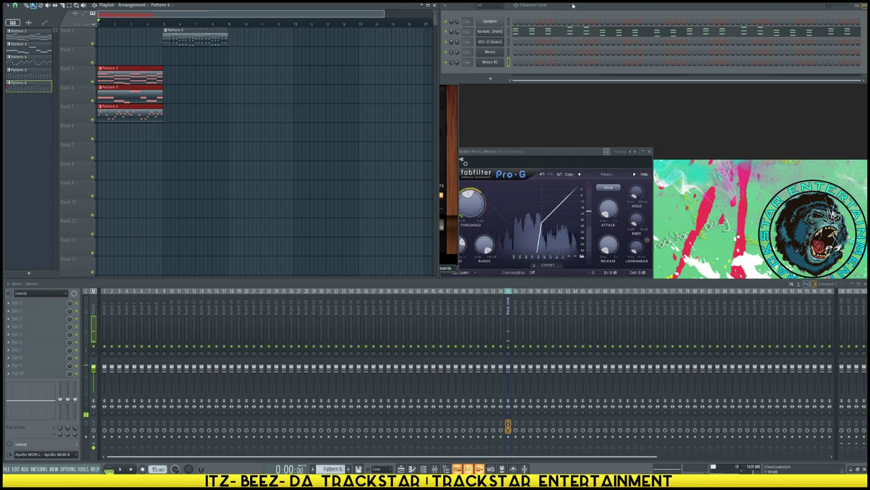
- Clone the Kontakt chord channel and remove the loaded instrument from the clone
right_click(495, 36)
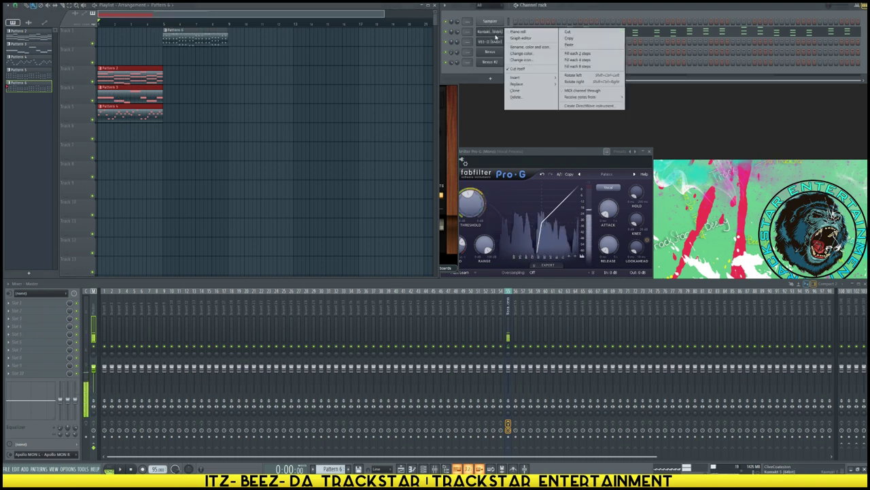
left_click(515, 91)
left_click(443, 106)
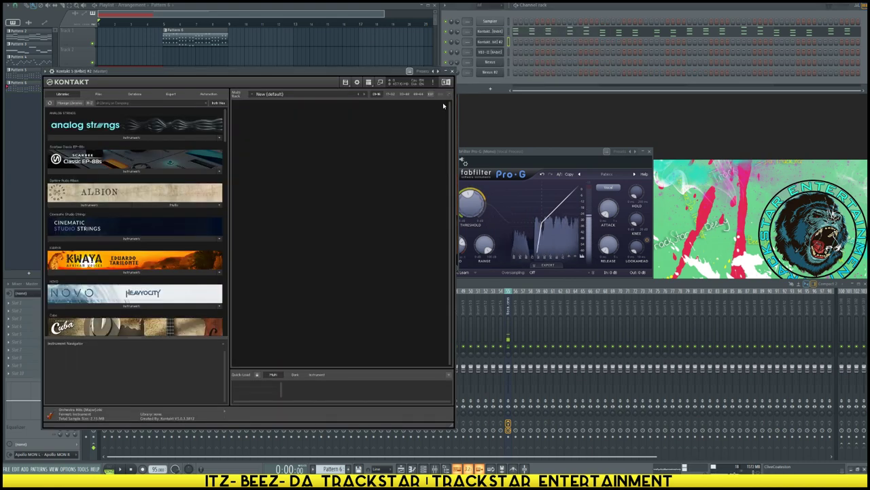
- Look through the Strings High patches in the Spitfire orchestral library for a layering sound
left_click_drag(226, 141, 227, 197)
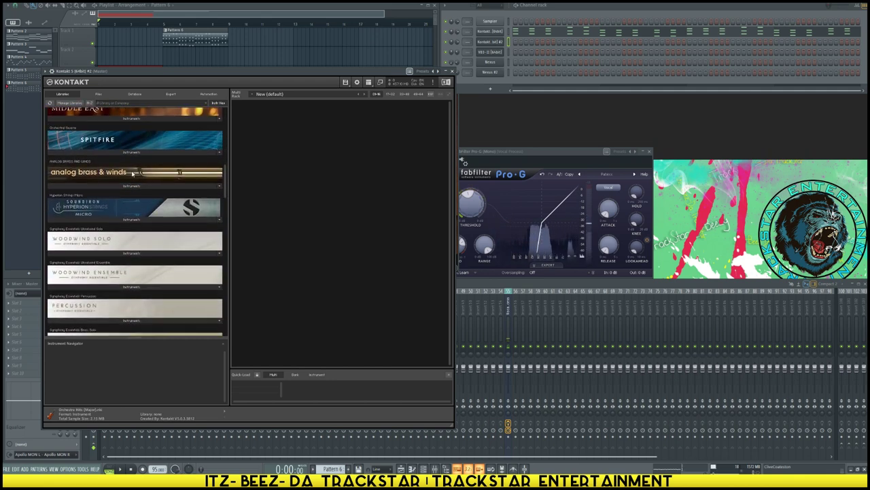
left_click(128, 152)
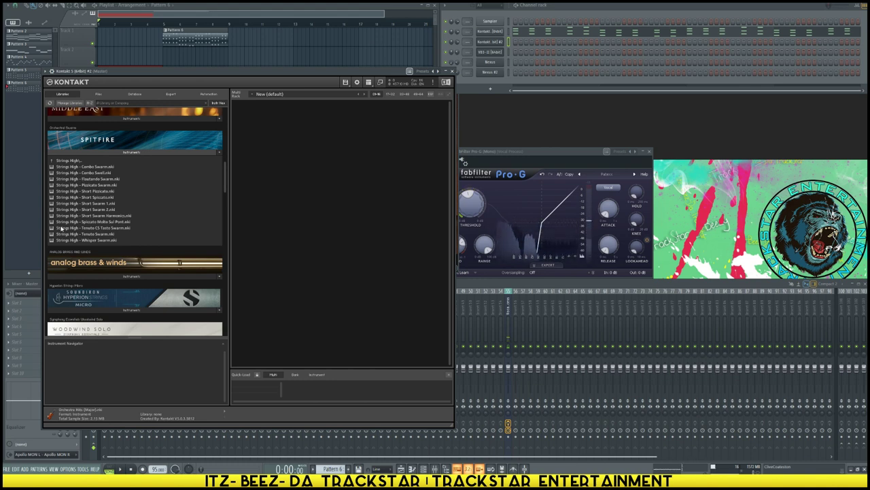
scroll(71, 197, "down", 2)
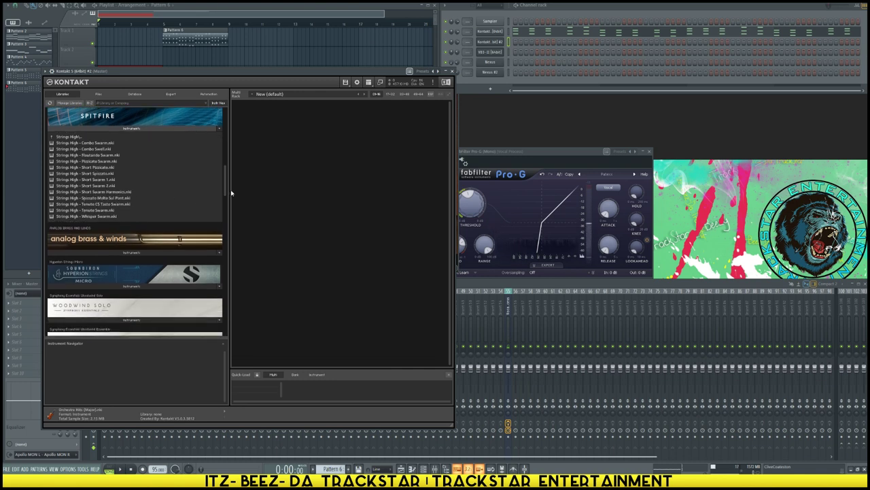
- Try the Strings.nki instrument from the Albion ONE library in the cloned Kontakt and remove it again
left_click_drag(226, 192, 217, 298)
left_click(139, 222)
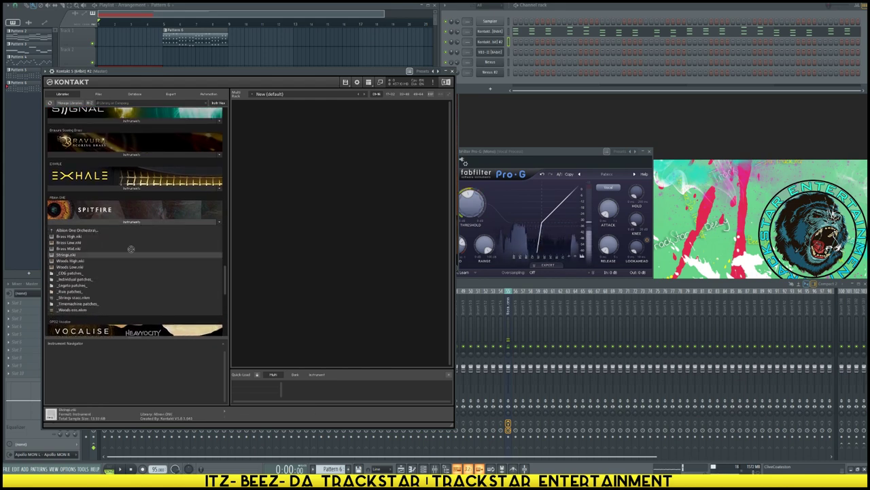
left_click_drag(317, 206, 310, 204)
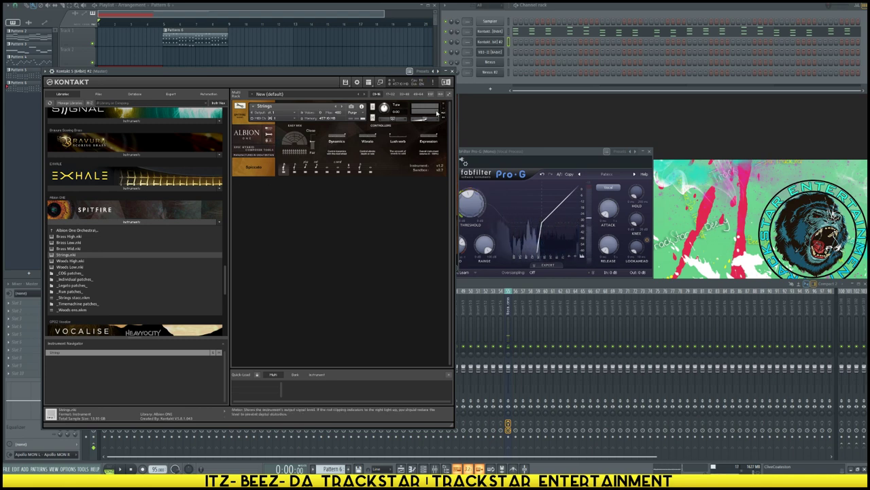
left_click(443, 106)
- Try 01 Full Orchestrator from the Symphobia 2 library and replace it with 02 Strings with Woodwinds
scroll(124, 255, "down", 1)
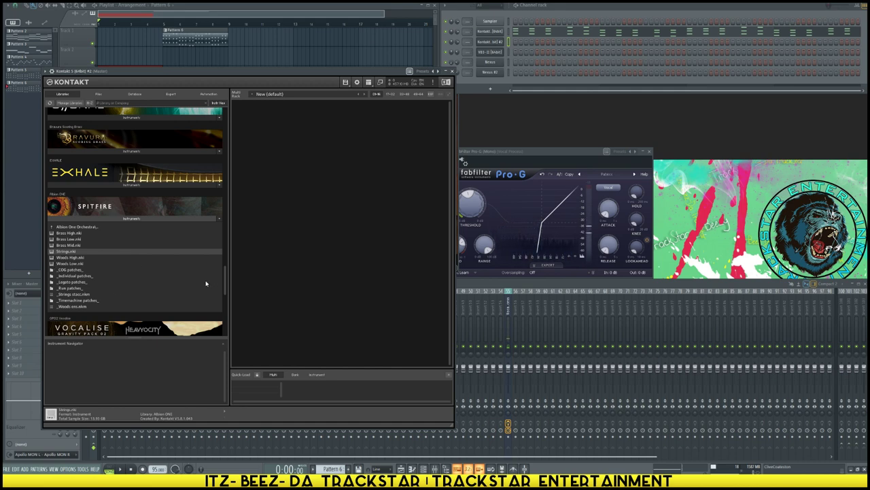
left_click_drag(226, 285, 219, 315)
left_click(89, 230)
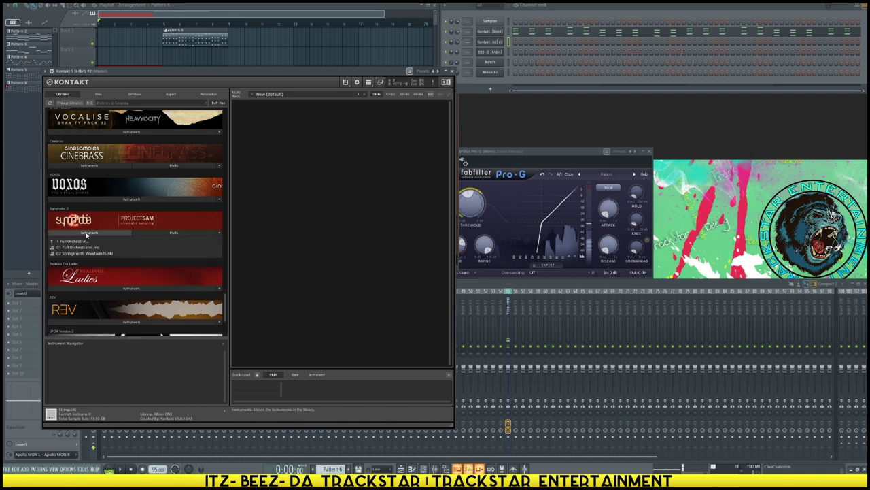
left_click(71, 248)
left_click_drag(356, 207, 357, 207)
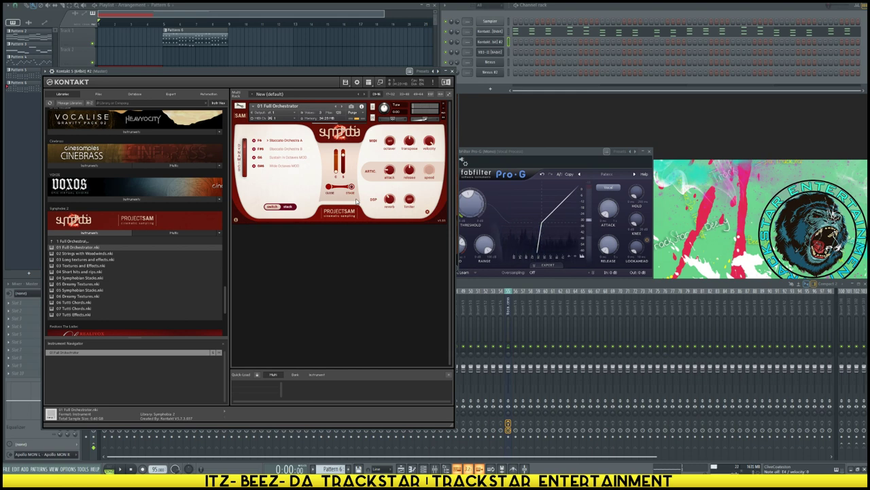
left_click(79, 253)
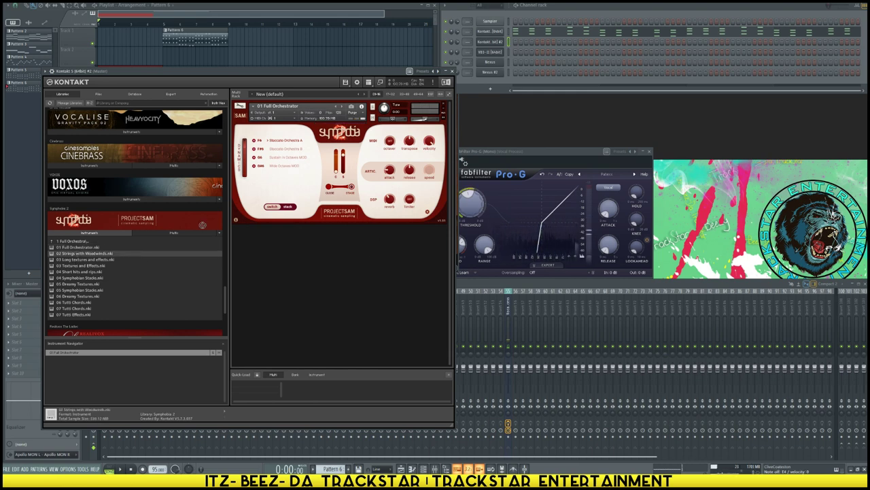
left_click_drag(382, 130, 383, 132)
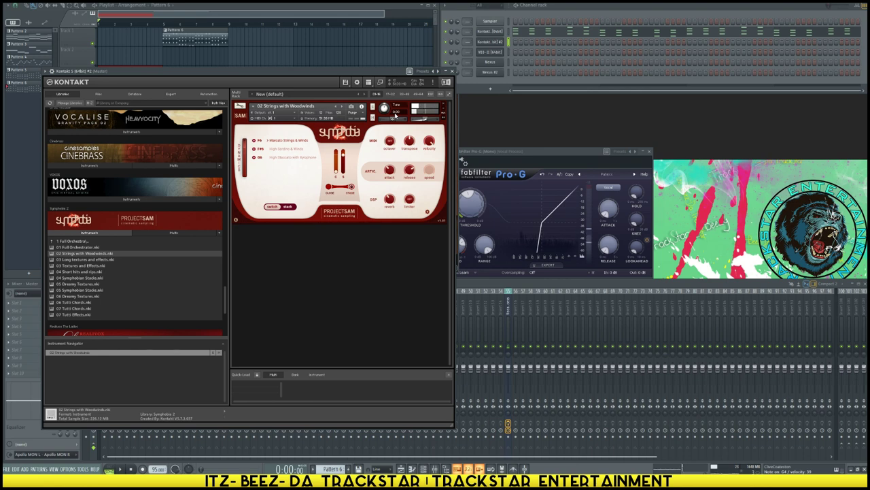
scroll(128, 275, "down", 2)
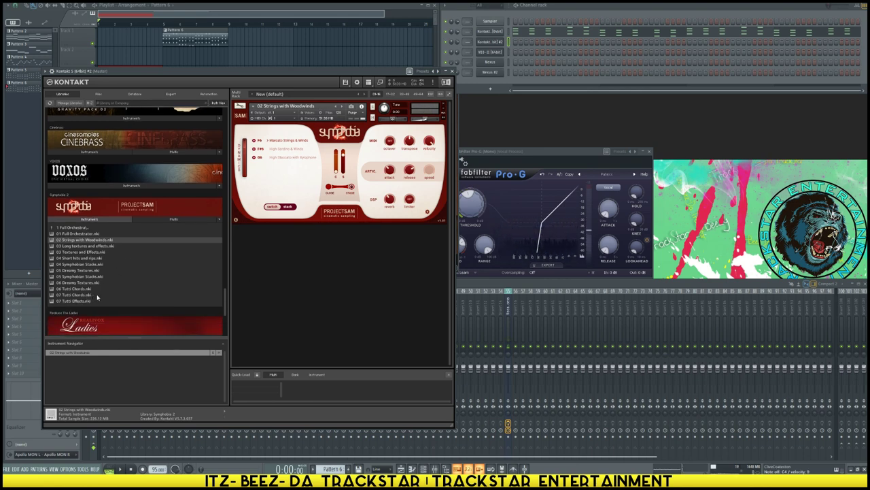
- Copy the chord notes from the original Kontakt channel into the cloned Kontakt #2 channel
left_click(509, 32)
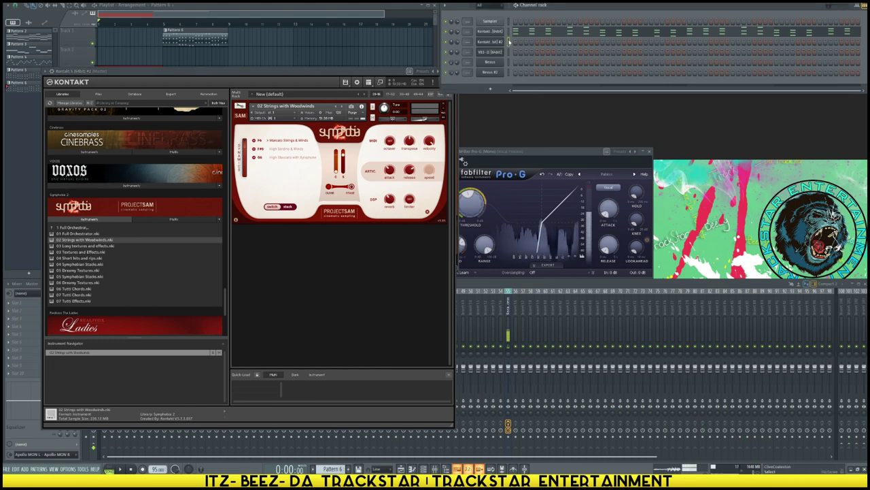
key("ctrl+v")
left_click(522, 47)
left_click(523, 47)
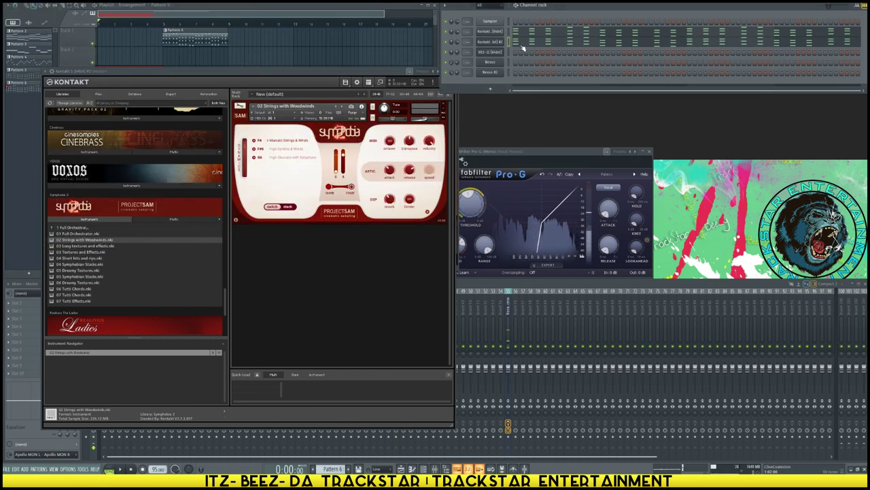
- Delete the second and fifth chords of bar 1 in the Kontakt #2 part and audition Pattern 6 in pattern mode
left_click(523, 46)
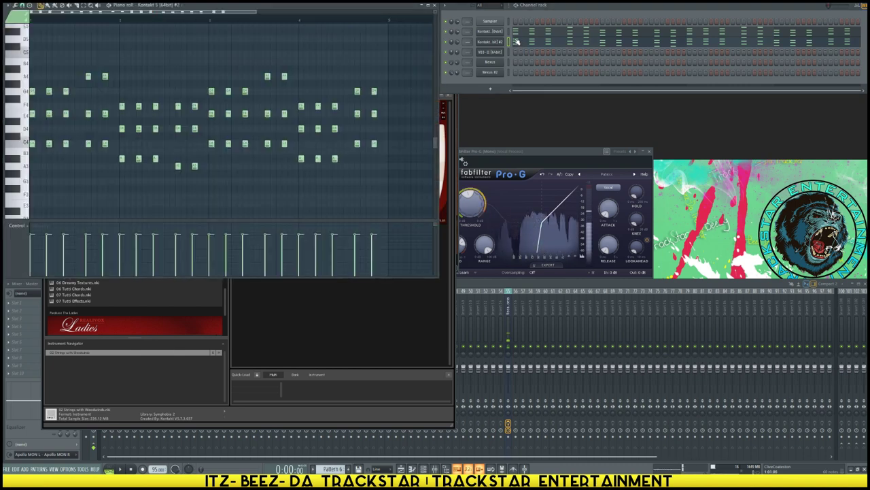
left_click_drag(46, 80, 66, 187)
left_click_drag(105, 71, 109, 197)
key("Delete")
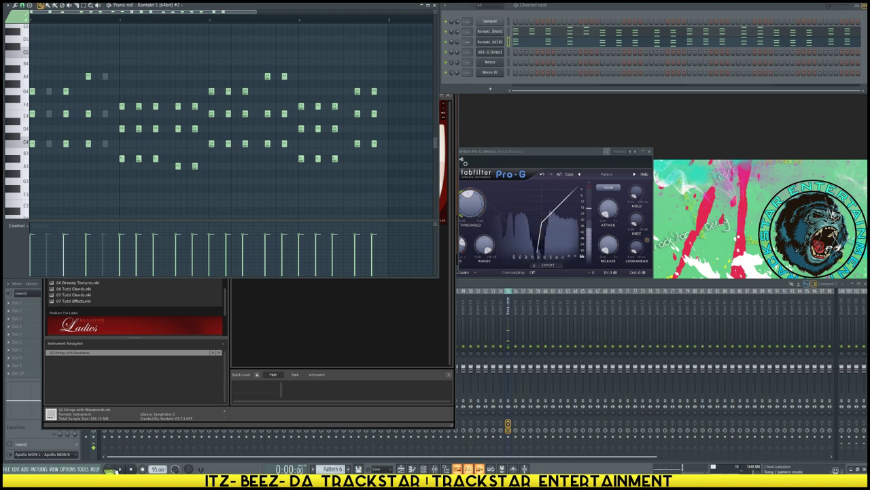
left_click(112, 469)
left_click(120, 469)
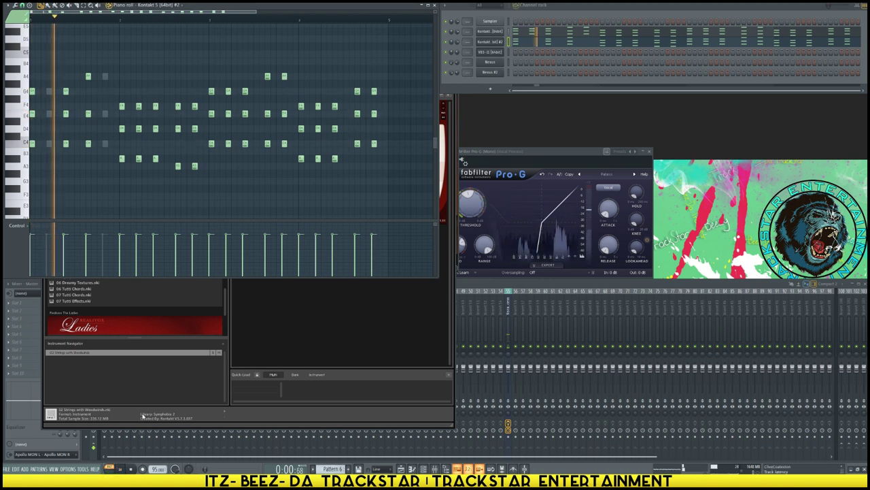
key("space")
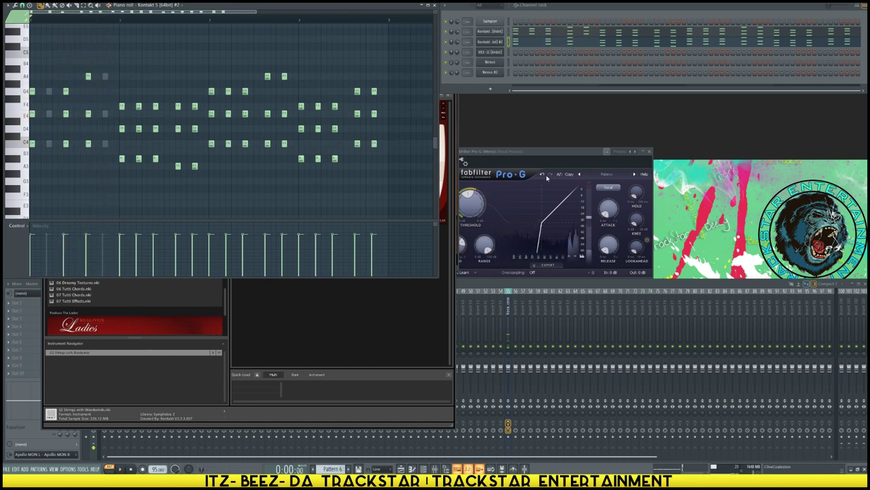
- Transpose the Kontakt #2 chords down one octave and audition Pattern 6
key("ctrl+Down")
key("space")
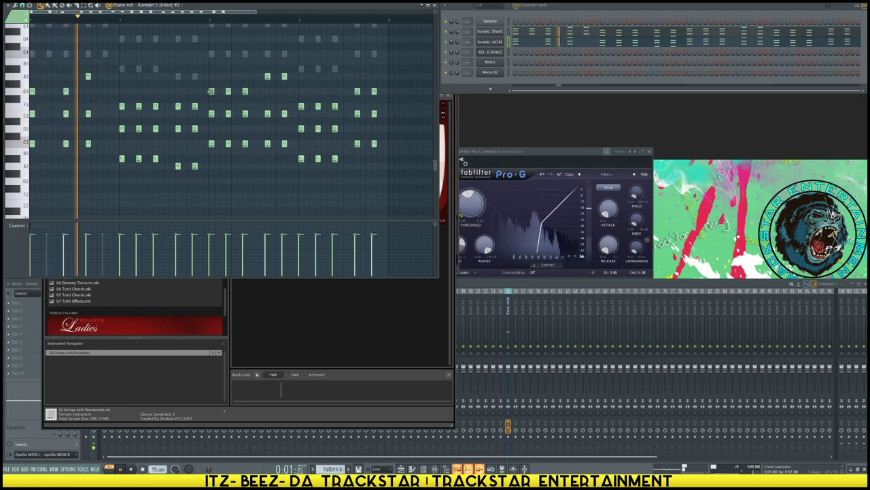
key("space")
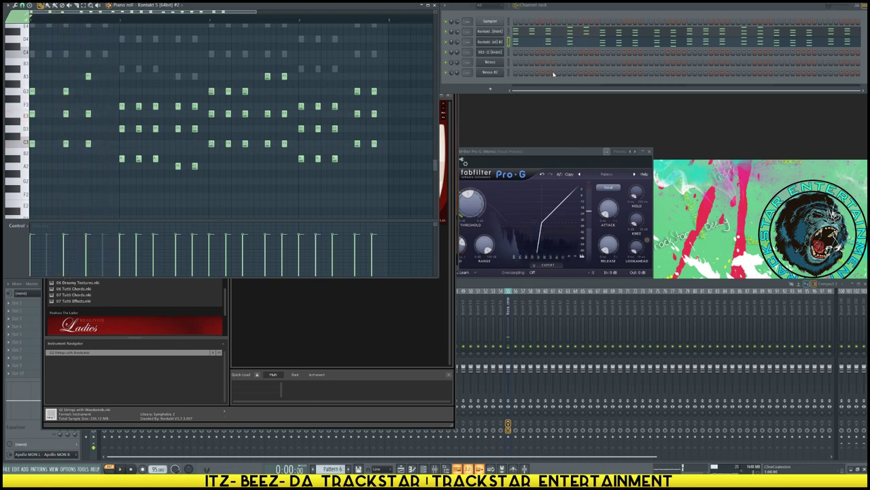
- Try Cellos Legato from The Orchestra library in the Kontakt #2 channel and replace it with Cellos Sustain
left_click(506, 42)
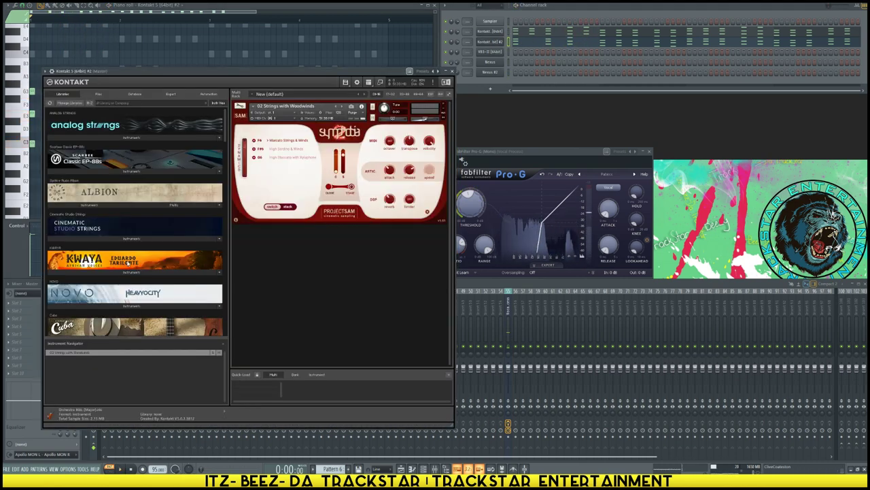
scroll(129, 263, "down", 5)
scroll(155, 249, "down", 2)
left_click(123, 268)
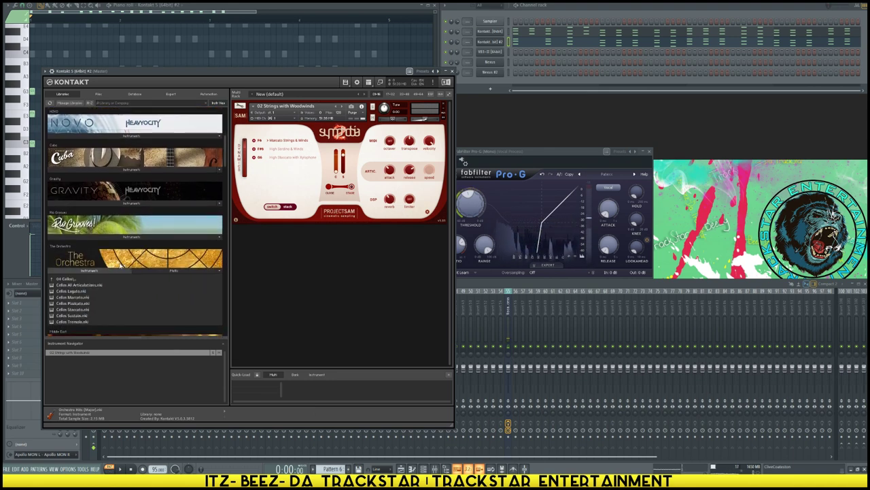
scroll(109, 272, "down", 1)
left_click(78, 280)
left_click_drag(379, 163, 372, 185)
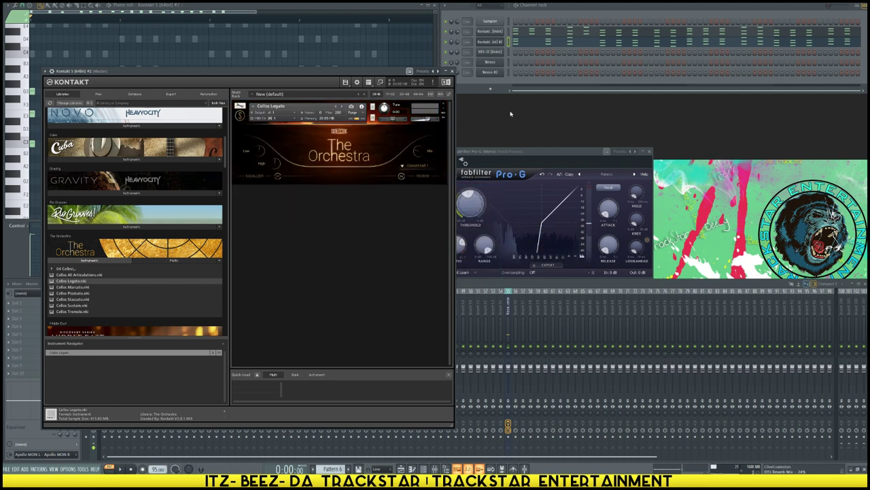
key("space")
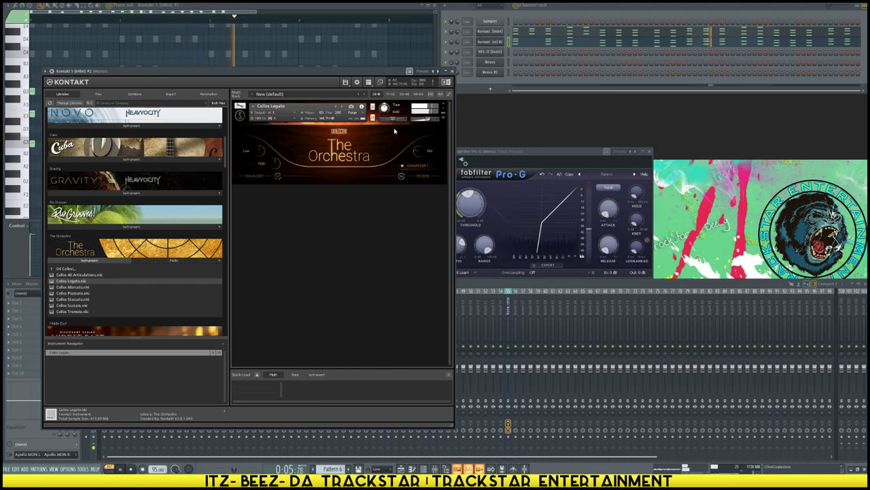
key("space")
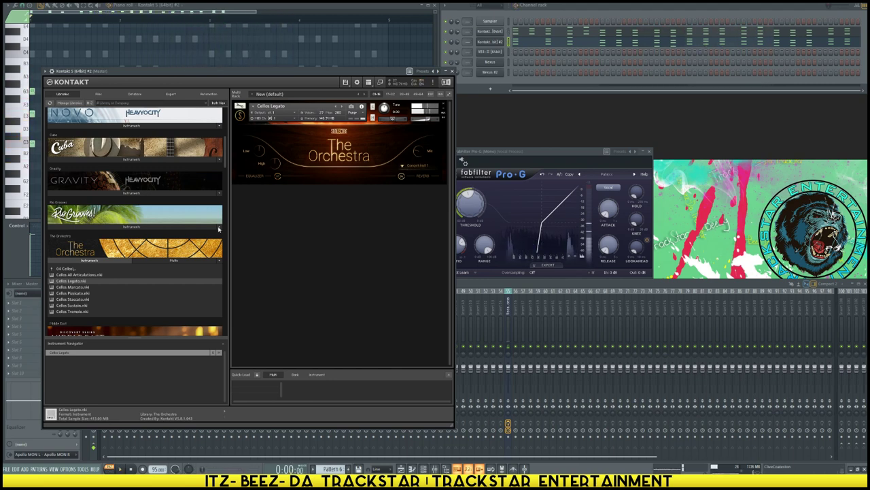
left_click(82, 305)
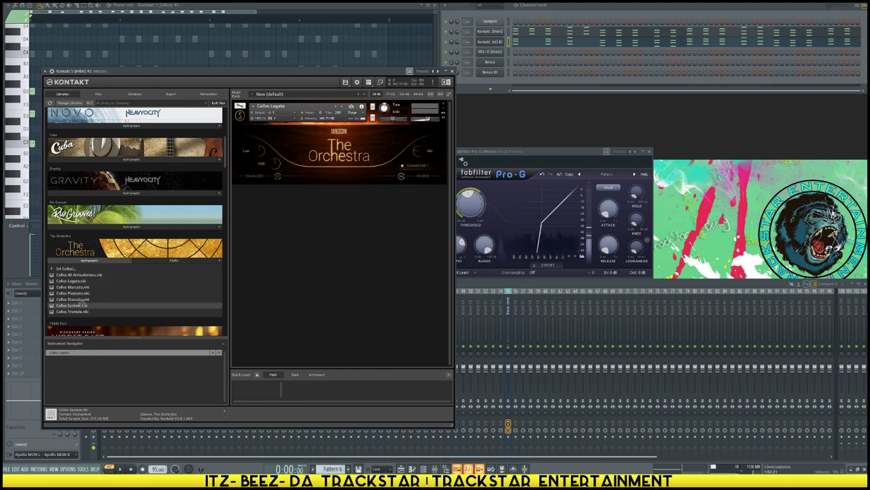
key("space")
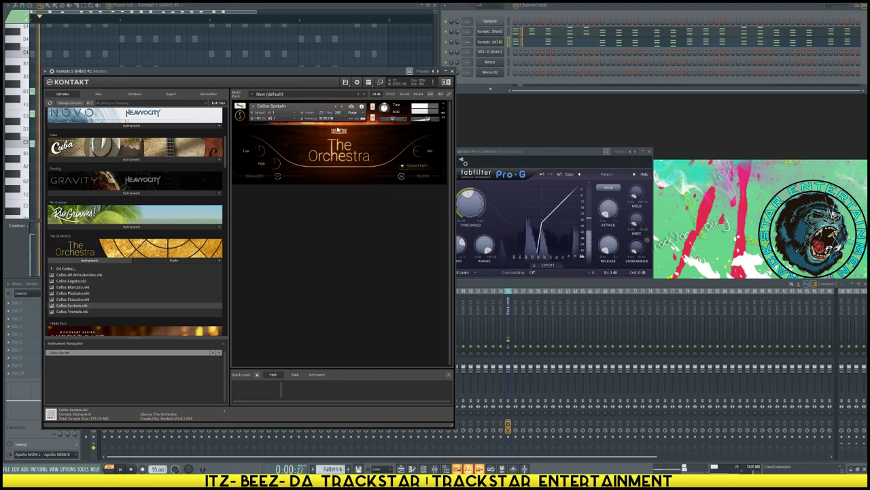
left_click(543, 45)
key("space")
- Replace the short Kontakt #2 chords in Pattern 6 with the sustained organ chords copied from Pattern 2
left_click(539, 43)
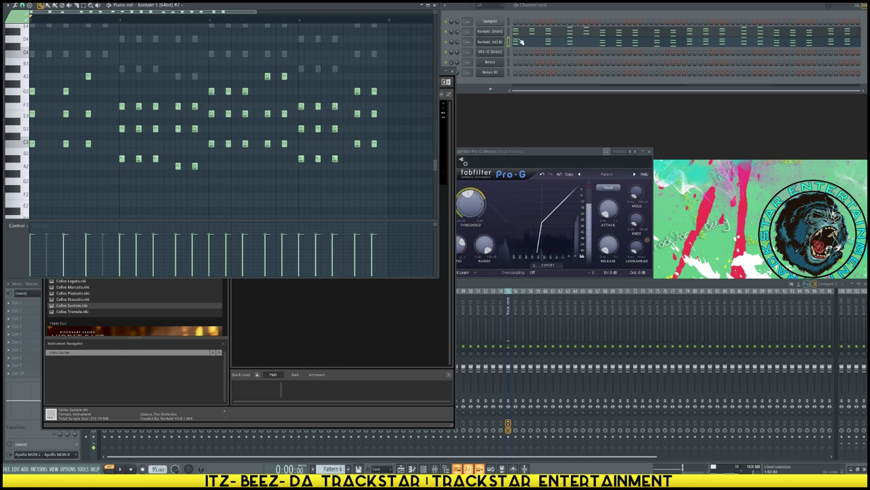
left_click(522, 42)
left_click(528, 44)
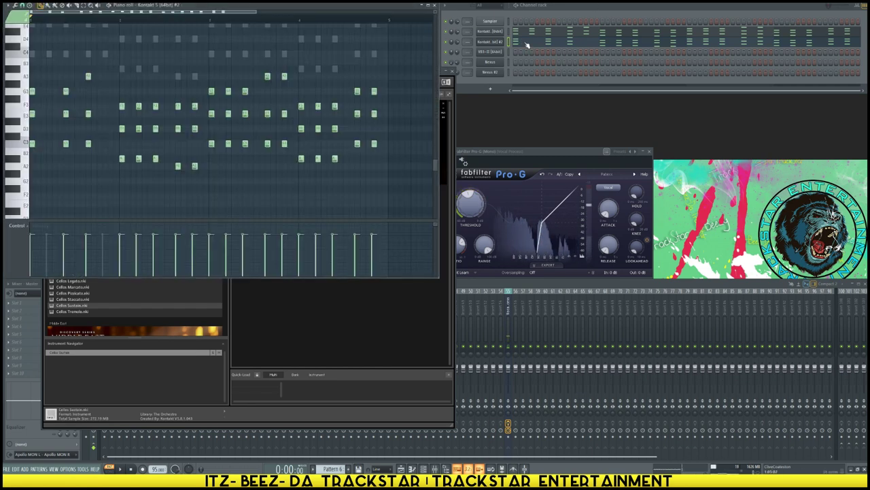
left_click(560, 13)
key("Right")
key("Left")
key("Left")
key("Left")
key("Left")
key("Left")
key("Left")
key("Left")
key("Left")
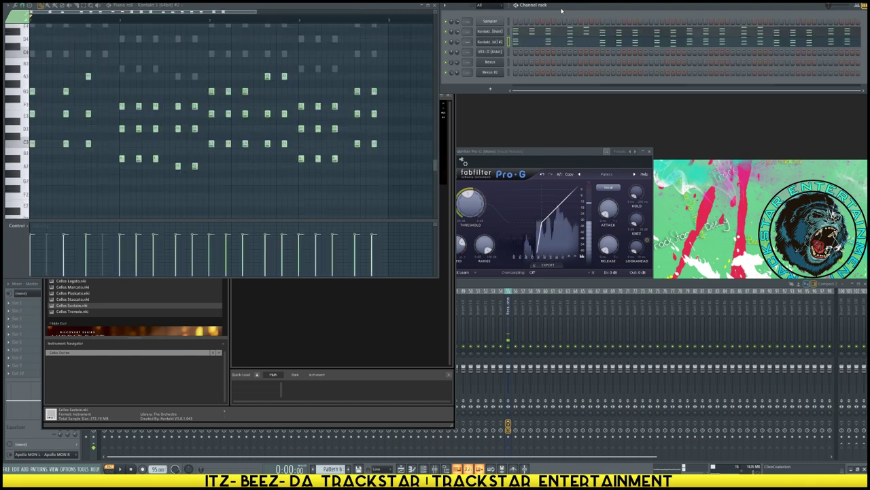
key("Right")
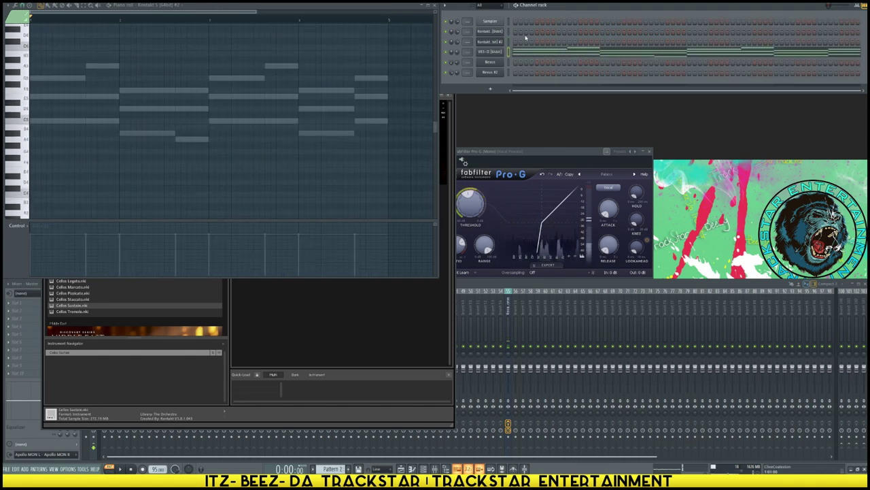
key("Right")
key("Right")
key("Right")
key("Right")
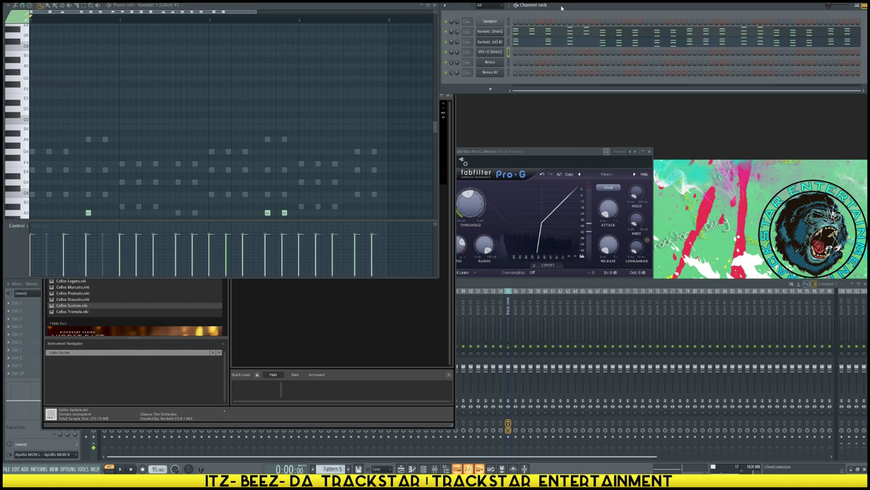
key("Right")
- Transpose the sustained Kontakt #2 chords down one octave and audition Pattern 6
key("space")
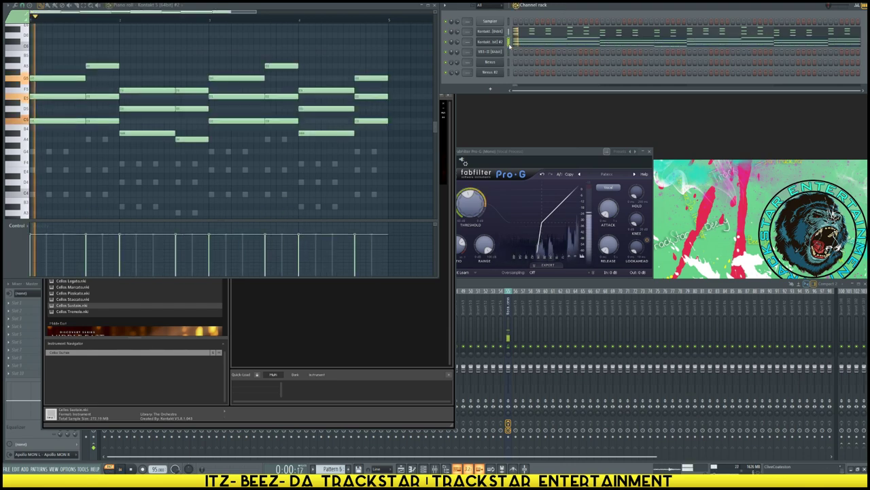
left_click(534, 46)
key("F7")
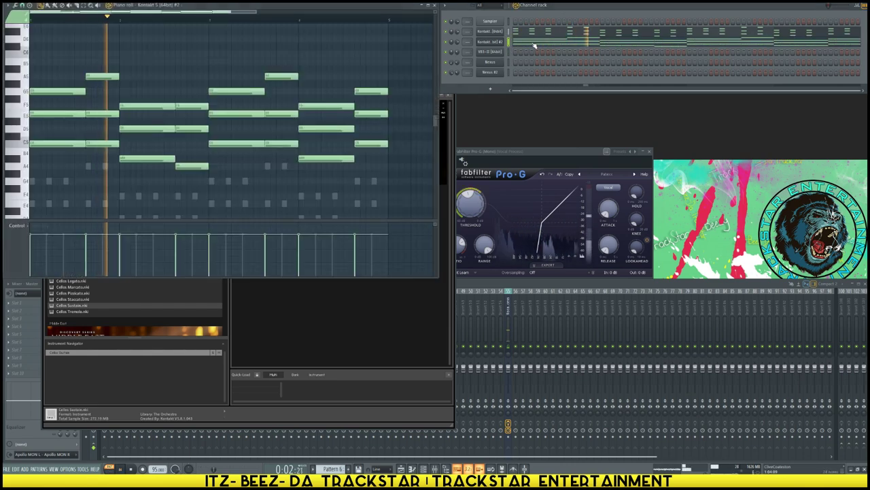
key("space")
key("space")
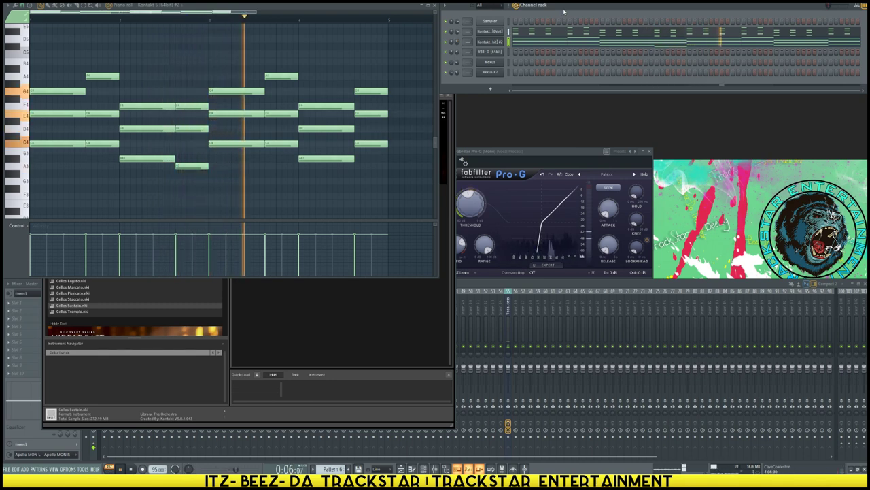
- Adjust the volume of the Albion Strings instrument in the original Kontakt channel while auditioning Pattern 6
left_click(491, 32)
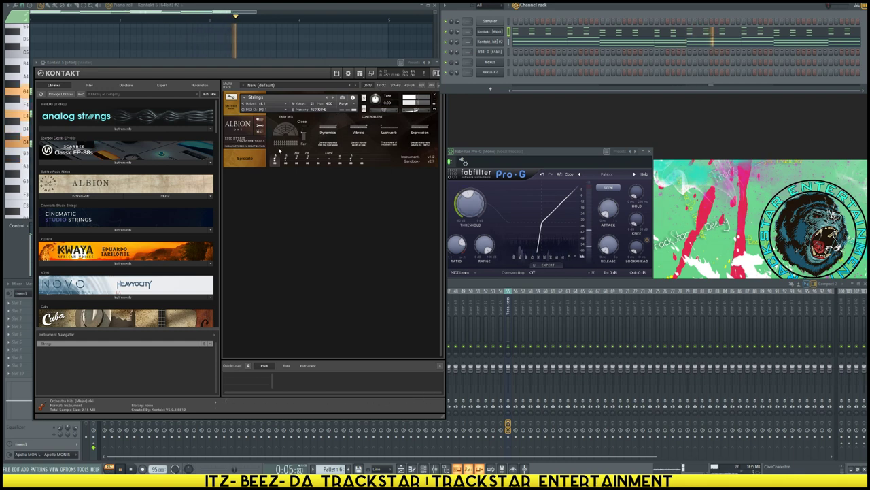
key("space")
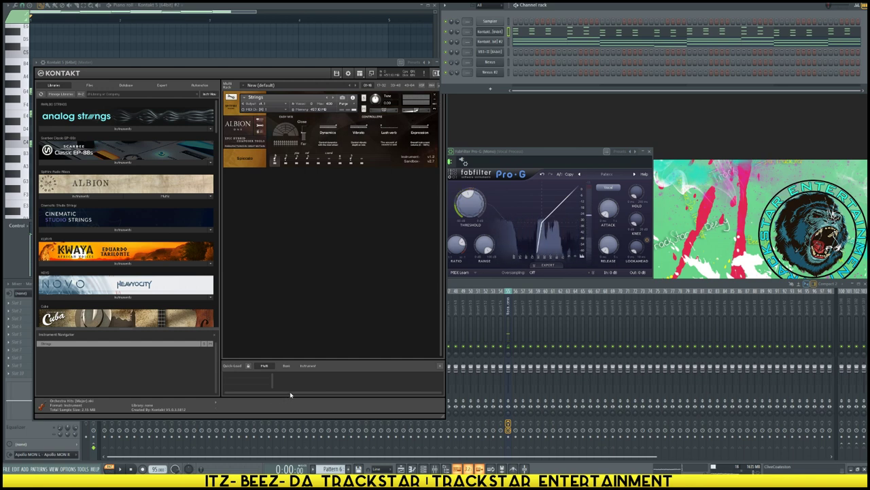
left_click_drag(417, 110, 418, 111)
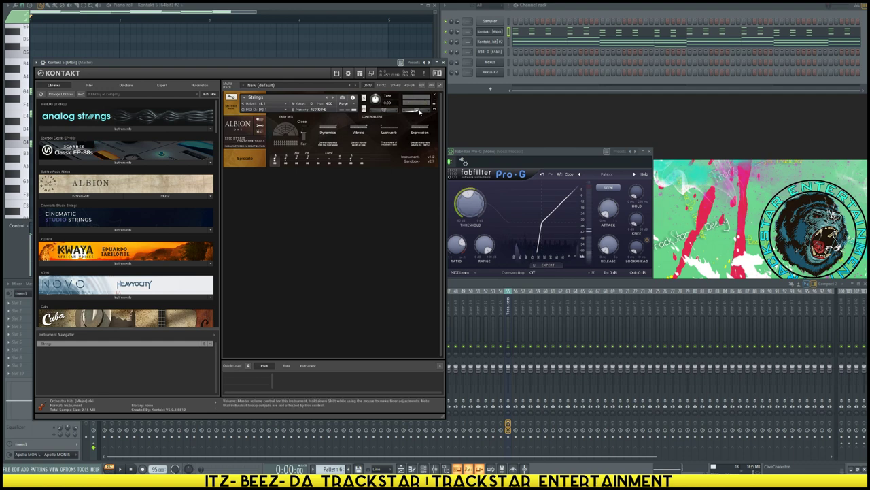
key("space")
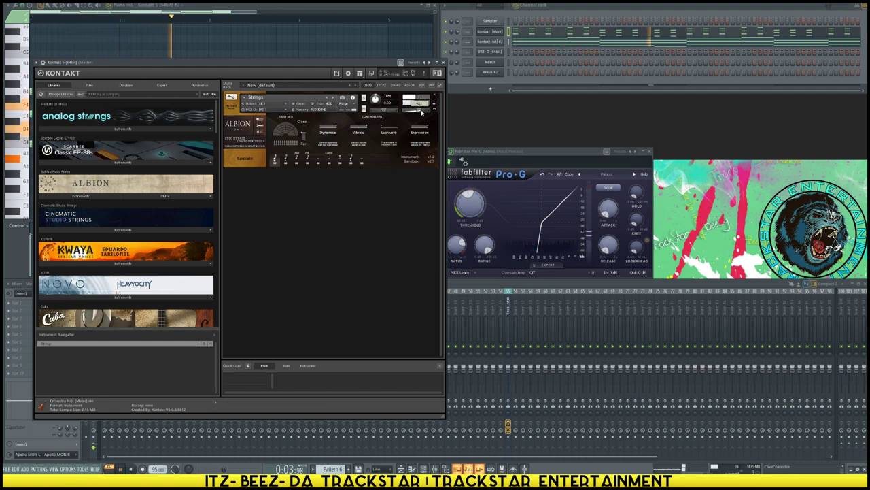
key("space")
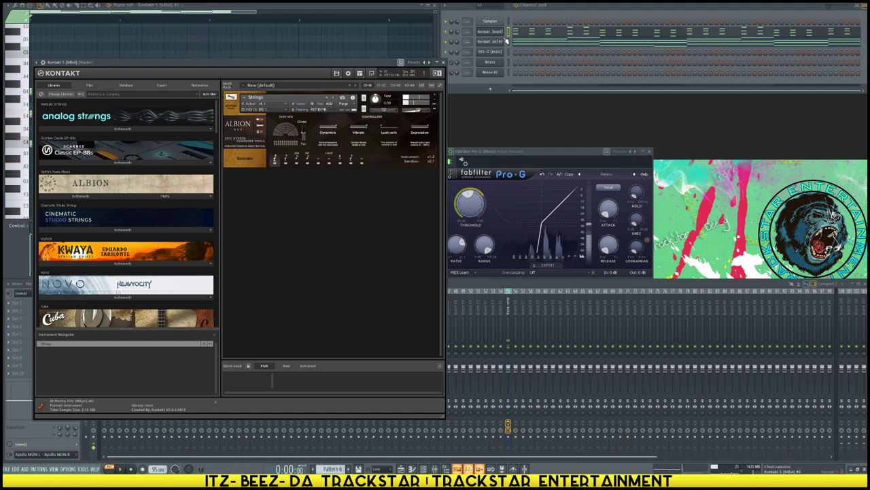
- Move the sustained Kontakt #2 chords into their own pattern and place its clip at bar 1 on Track 2
left_click(508, 43)
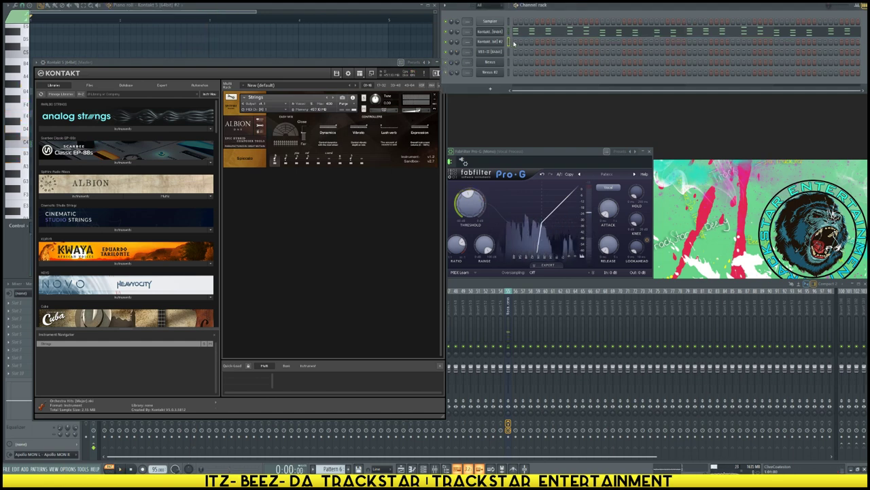
key("F4")
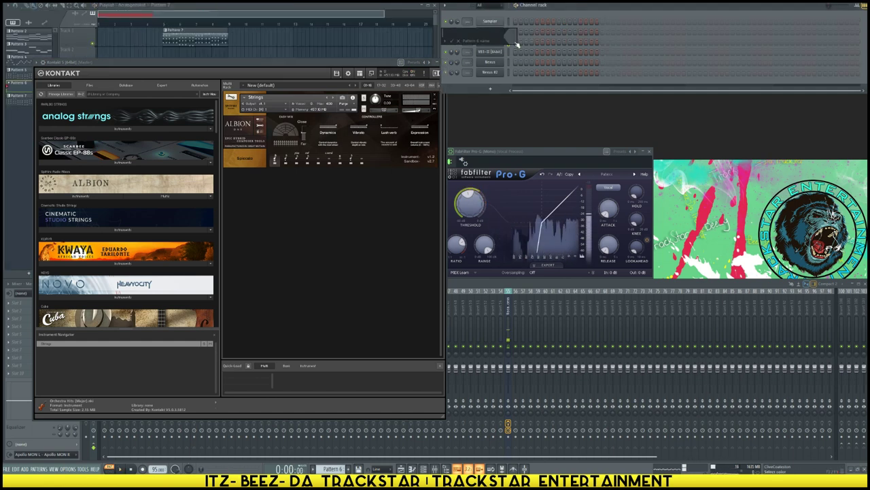
left_click_drag(517, 45, 517, 44)
left_click(268, 45)
left_click_drag(238, 52, 91, 61)
key("space")
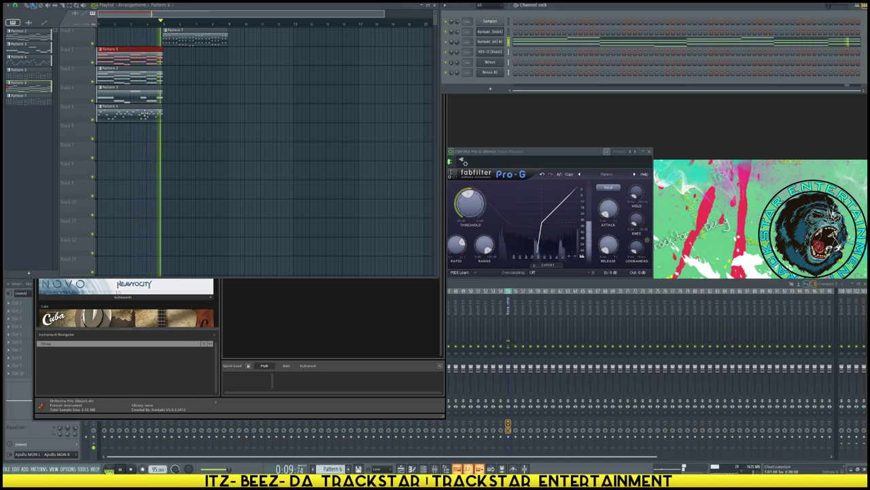
- Duplicate the Pattern 2, Pattern 3 and Pattern 4 clips to bar 5 in the playlist
left_click_drag(116, 64, 200, 161)
key("ctrl+b")
left_click_drag(188, 80, 194, 80)
left_click(165, 159, "ctrl")
- Browse the drum kits in the Producer Drumkits folder
mouse_move(4, 166)
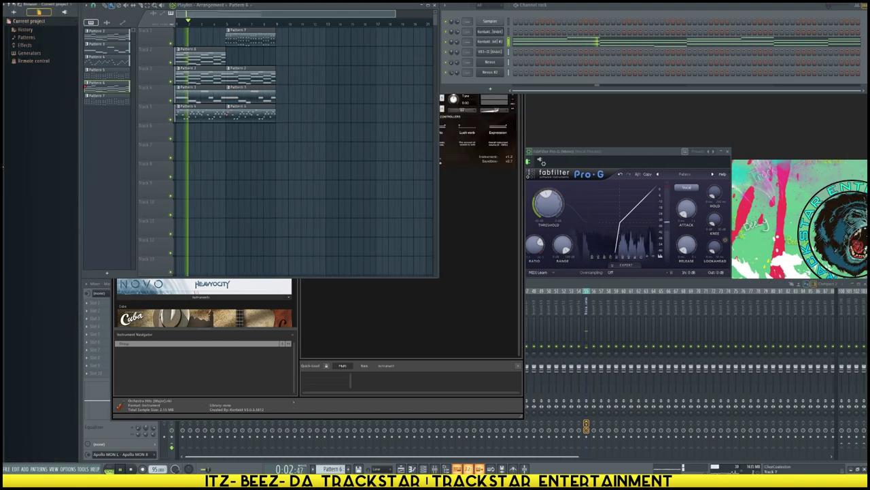
left_click(14, 12)
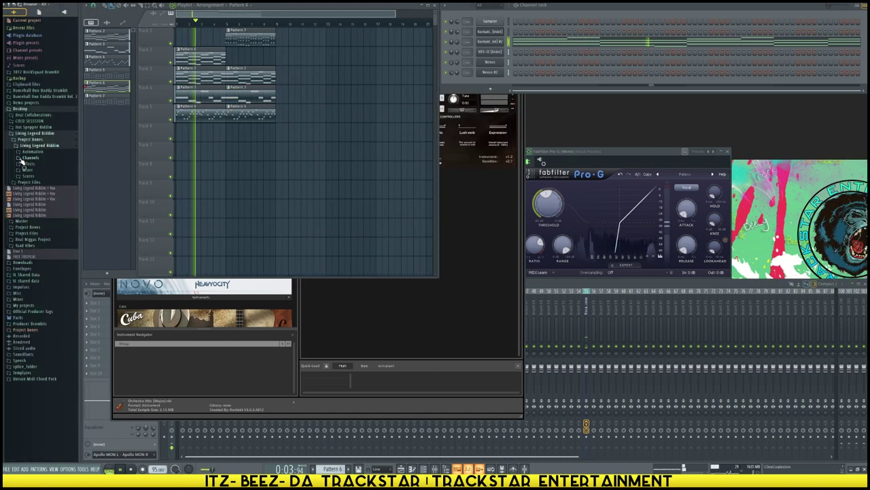
left_click(30, 324)
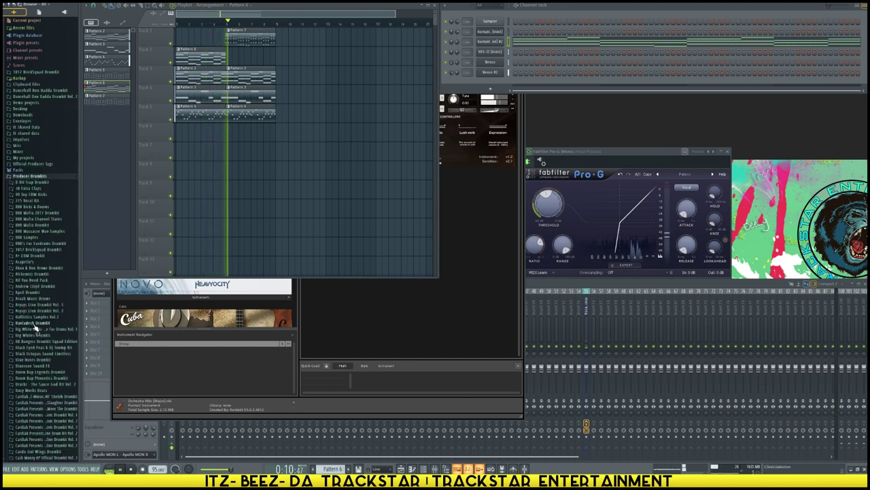
scroll(35, 330, "down", 10)
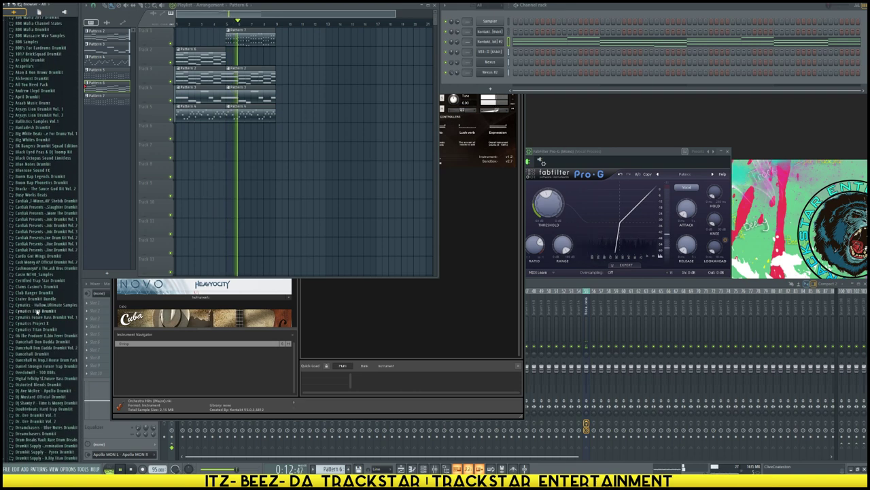
key("alt+F8")
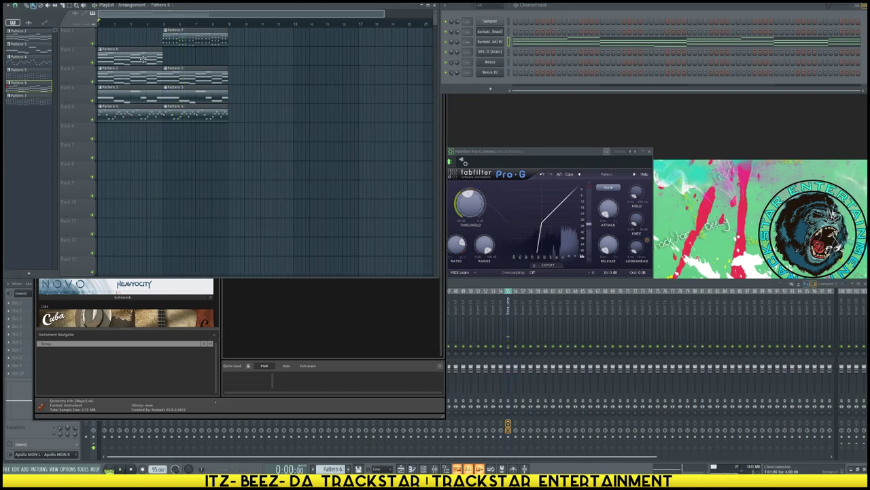
- Copy the Pattern 6 clip to bar 5 on Track 2 and make that copy a unique pattern
mouse_move(129, 62)
left_mouse_down()
mouse_move(215, 73)
mouse_move(208, 56)
left_mouse_up()
left_click(140, 68)
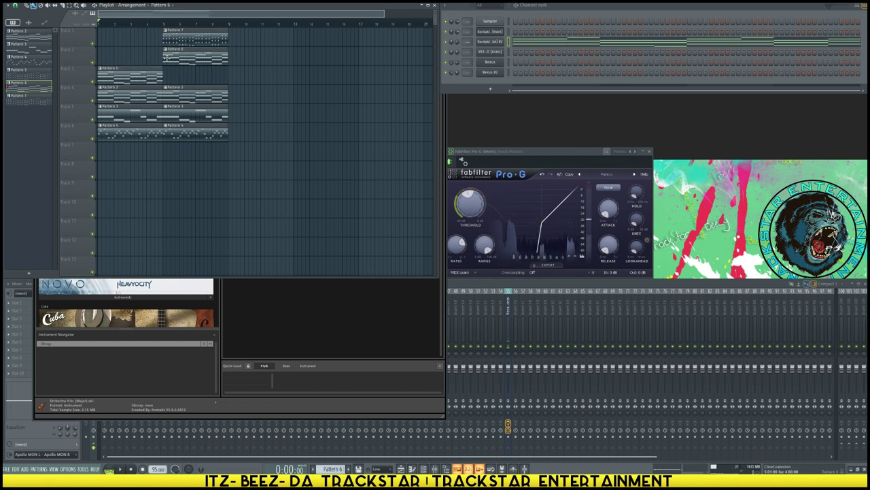
right_click(168, 57)
left_click(168, 51)
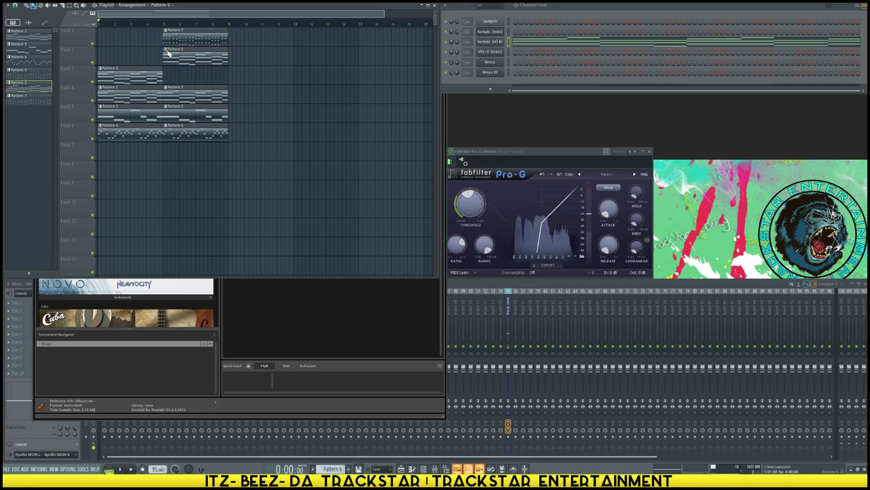
left_click(166, 51)
left_click(183, 94)
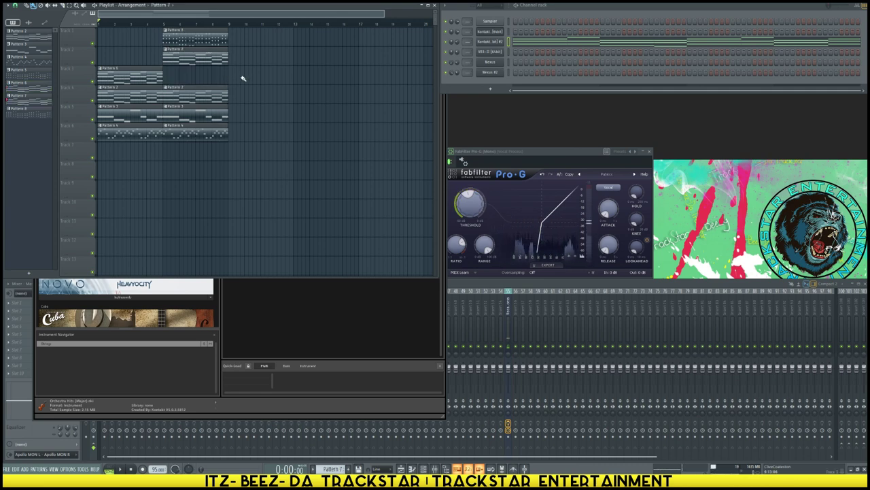
- Thin the Kontakt #2 chords in Pattern 7 to a single-note line and transpose it up one octave
double_click(194, 63)
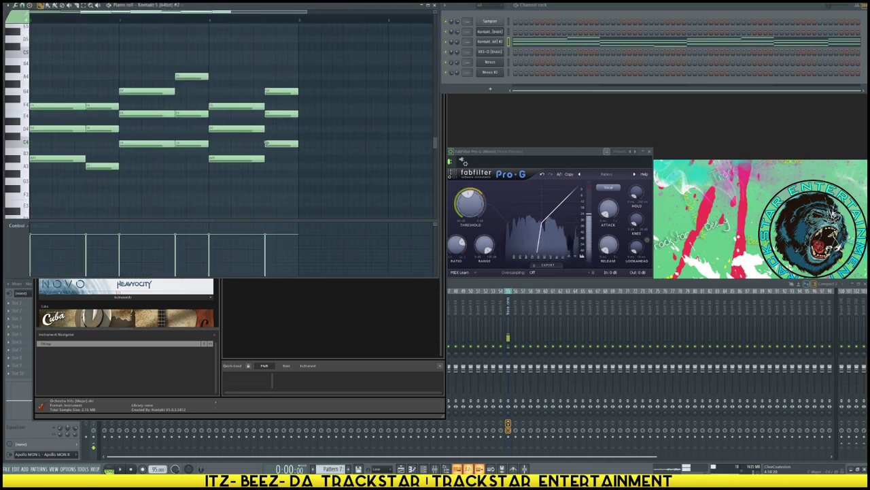
left_click_drag(60, 110, 78, 178)
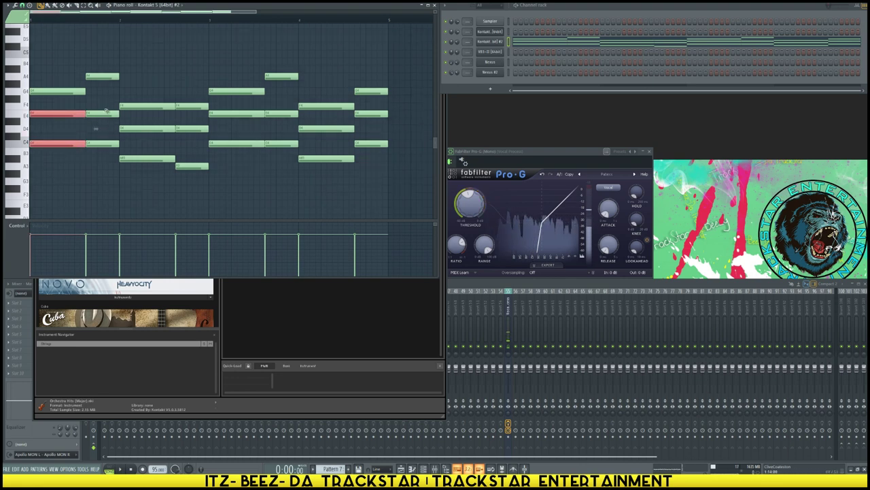
left_click_drag(100, 104, 108, 177)
left_click_drag(132, 122, 211, 160)
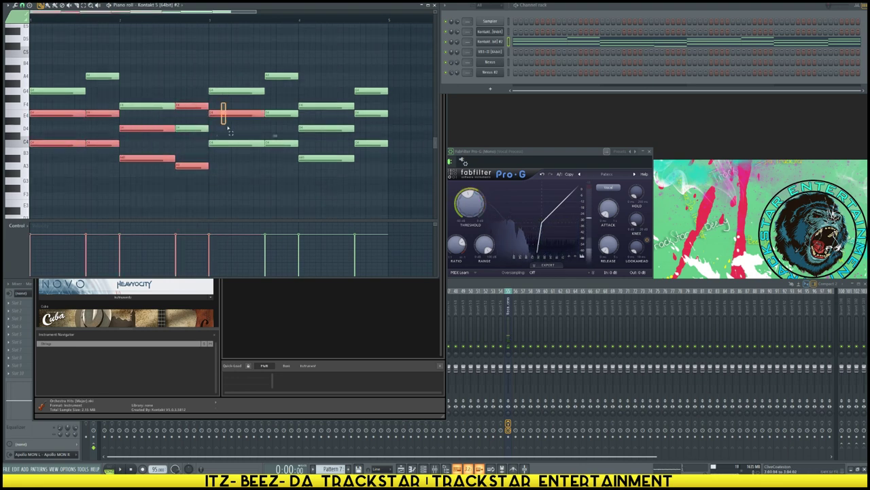
left_click_drag(228, 127, 244, 177)
left_click_drag(272, 103, 290, 195)
left_click_drag(332, 109, 362, 209)
key("Delete")
scroll(309, 177, "up", 2)
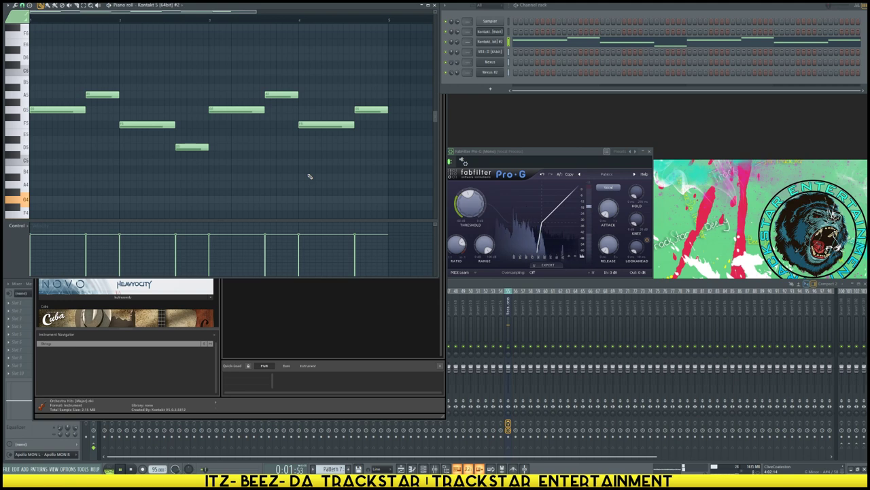
- Play the song while checking the Kontakt #2 line of Pattern 7 against the playlist arrangement
scroll(310, 177, "down", 3)
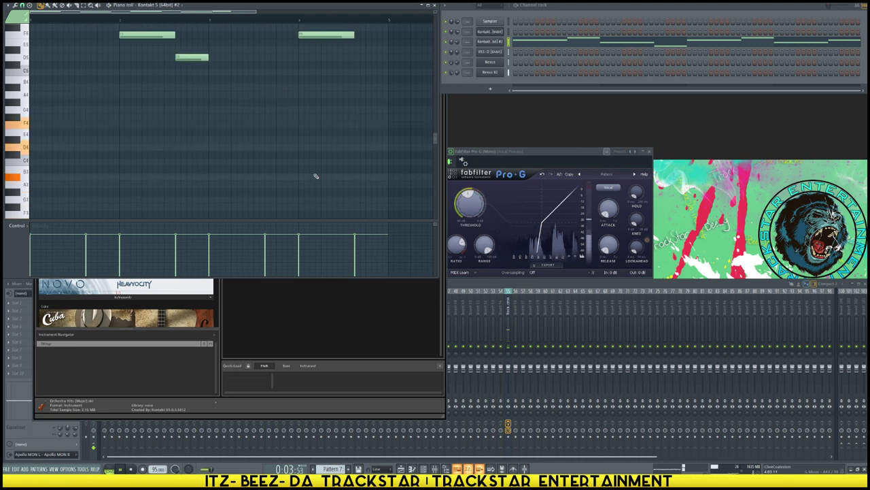
left_click(435, 5)
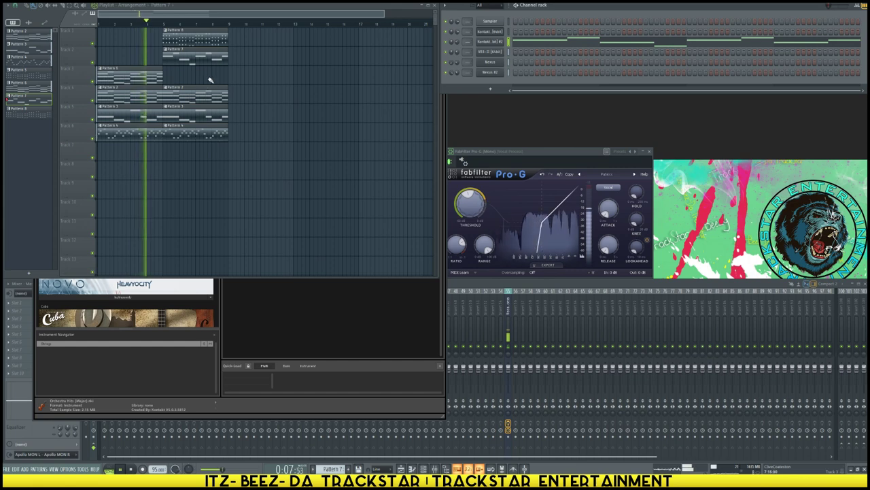
double_click(204, 57)
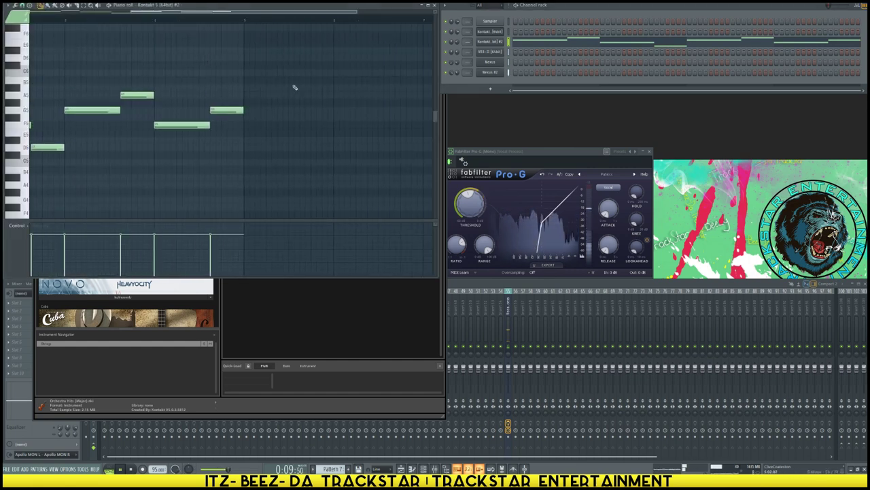
scroll(359, 106, "left", 4)
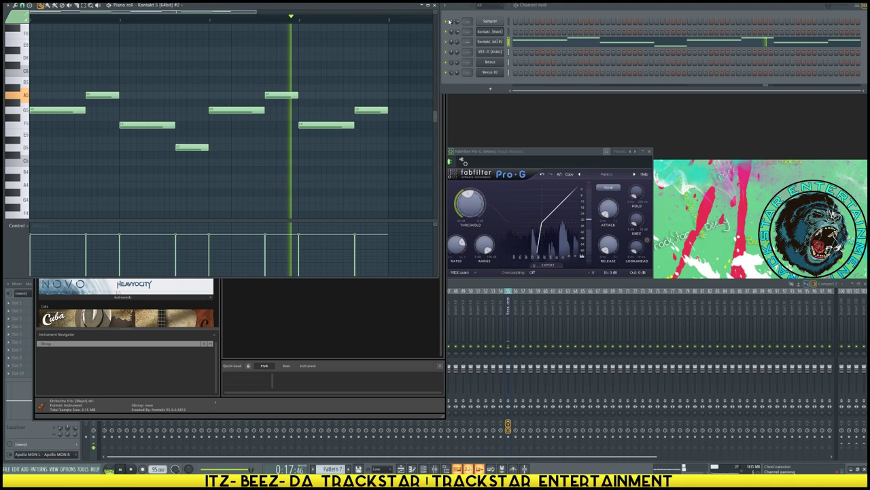
key("F5")
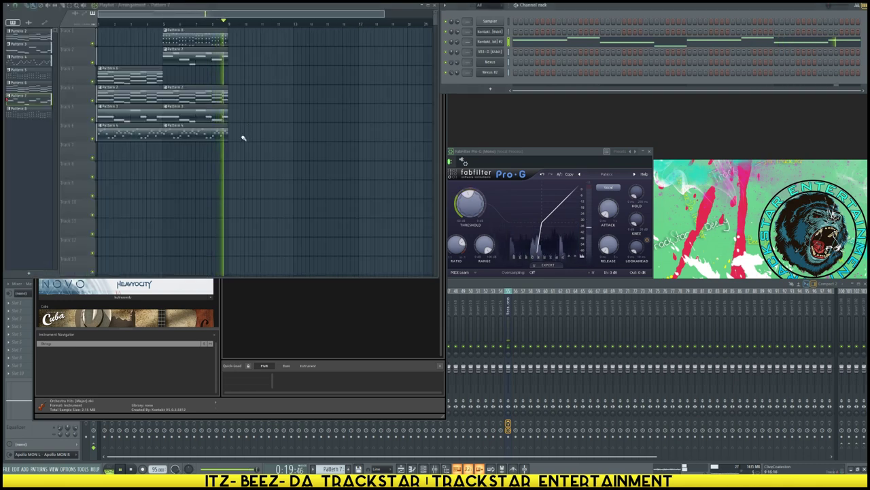
key("space")
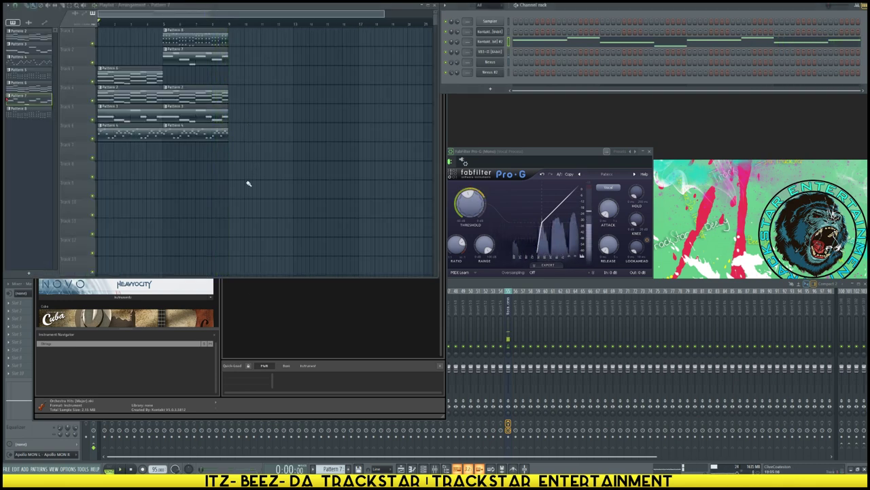
- Browse the drum kits and open the Laughs folder of the Cymatics Halloween Ultimate Samples kit
key("alt+F8")
scroll(24, 239, "down", 20)
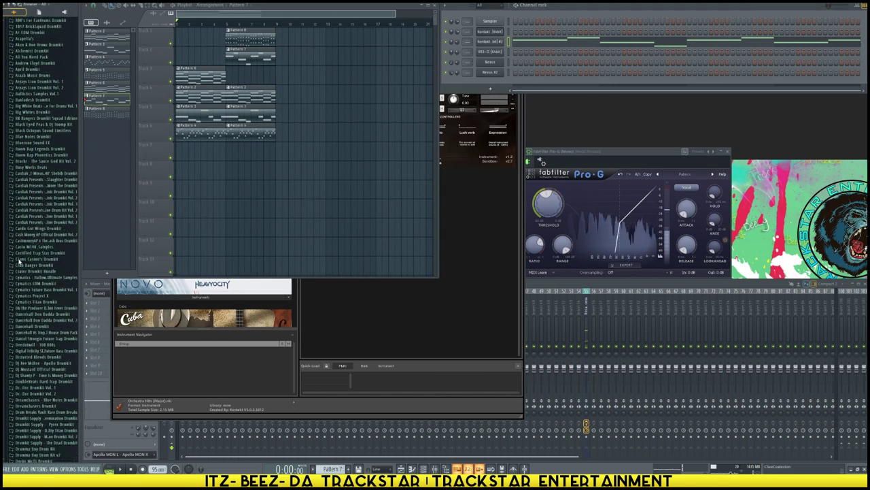
scroll(73, 370, "down", 14)
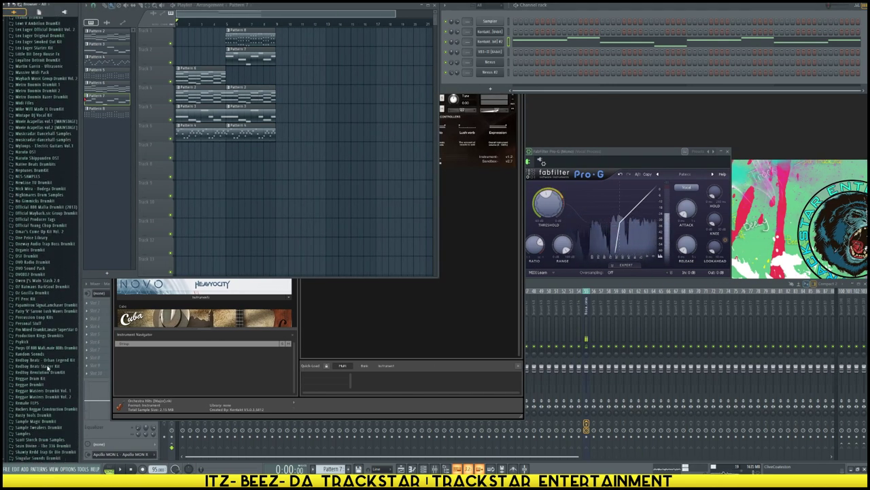
scroll(44, 338, "up", 20)
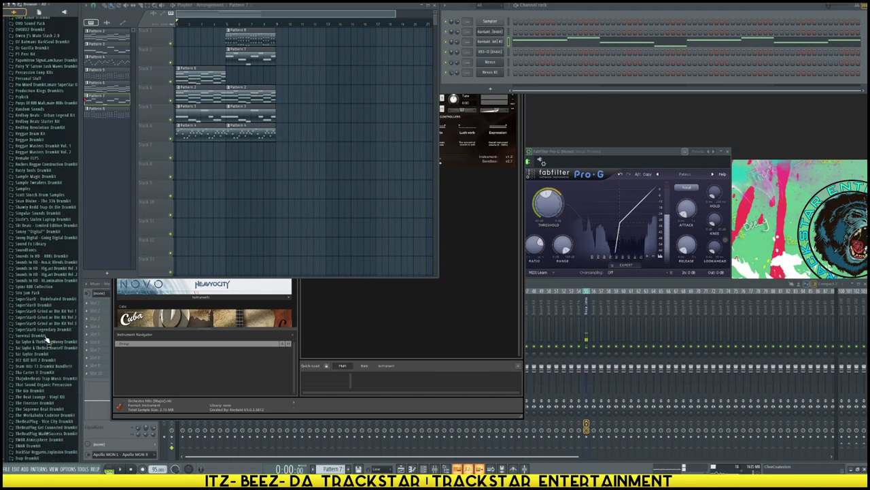
scroll(31, 243, "up", 10)
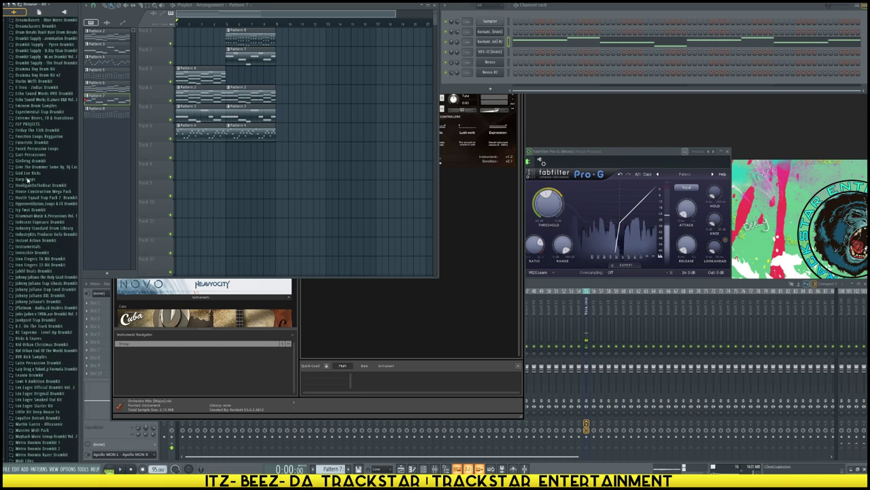
scroll(30, 147, "up", 5)
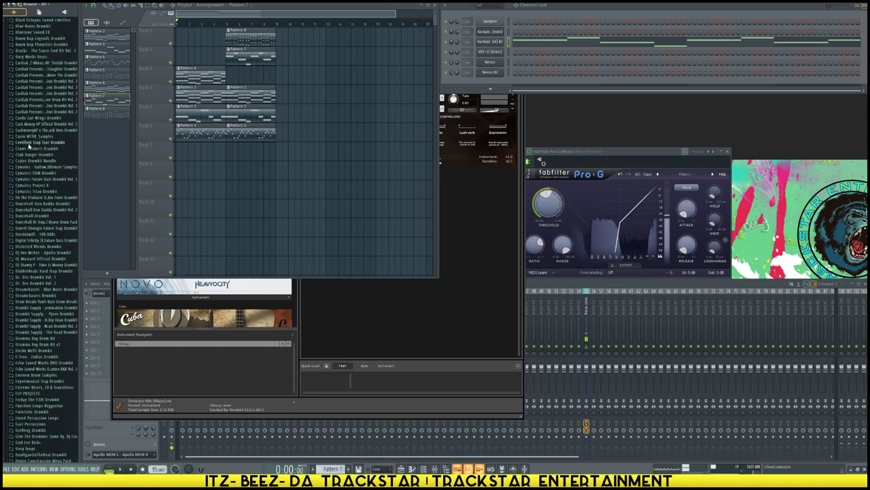
left_click(49, 175)
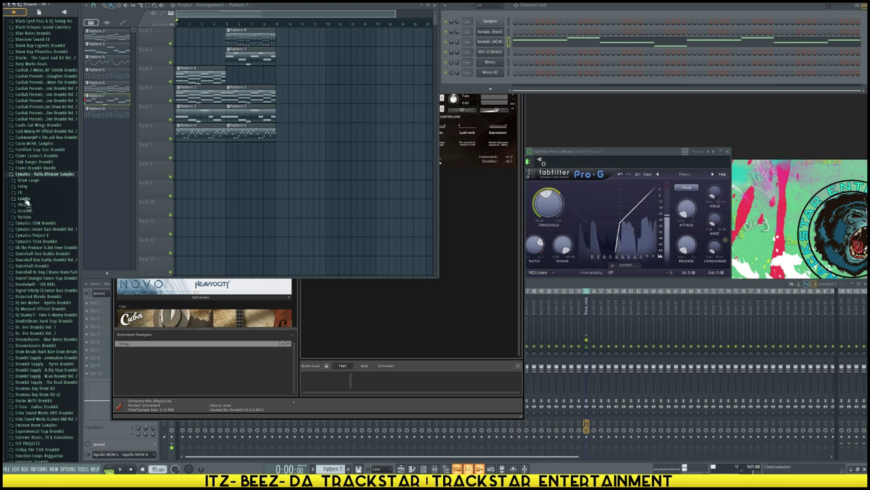
left_click(24, 199)
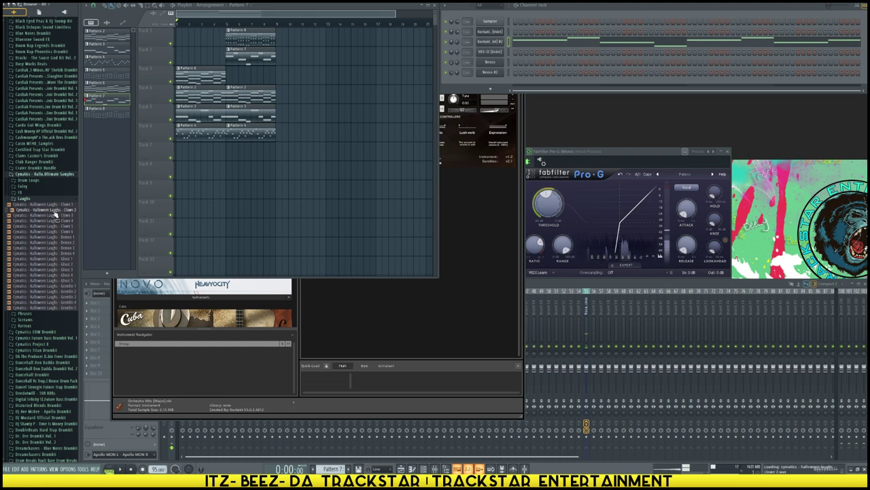
- Place the Halloween Laughs - Clown 2 sample on Track 7, starting late in bar 1
left_click_drag(52, 212, 292, 189)
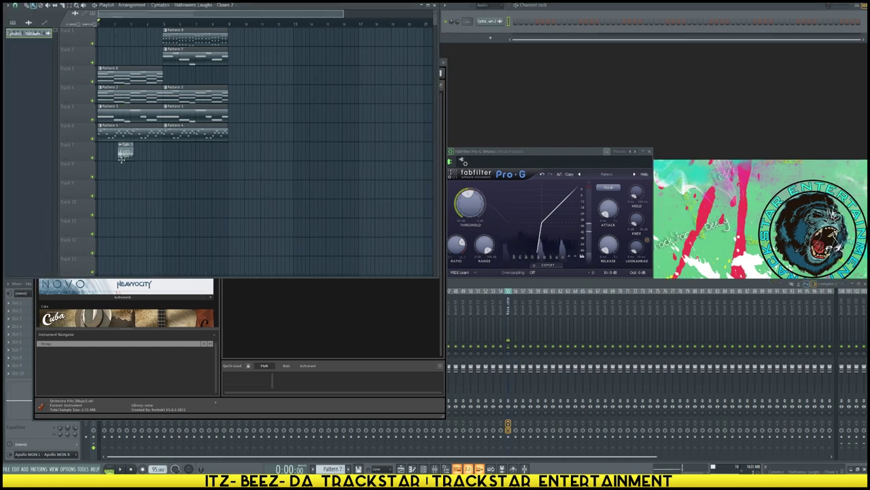
left_click_drag(120, 161, 100, 159)
key("space")
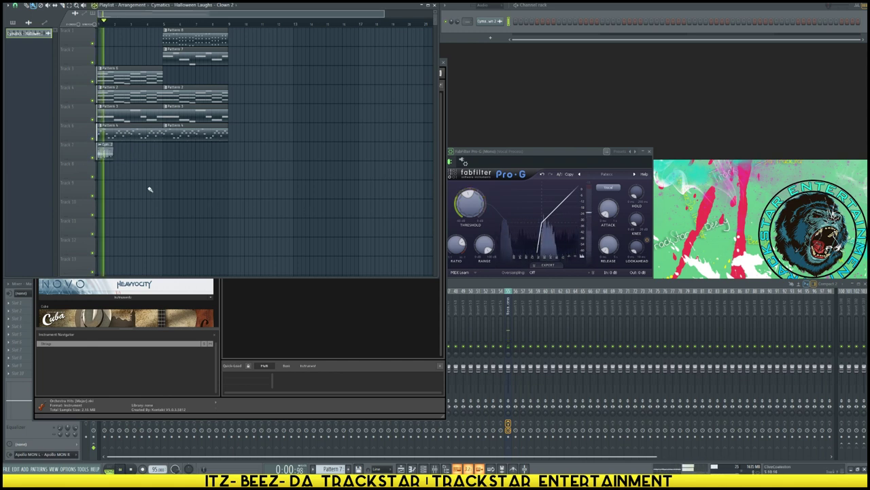
left_click_drag(113, 157, 126, 156)
key("space")
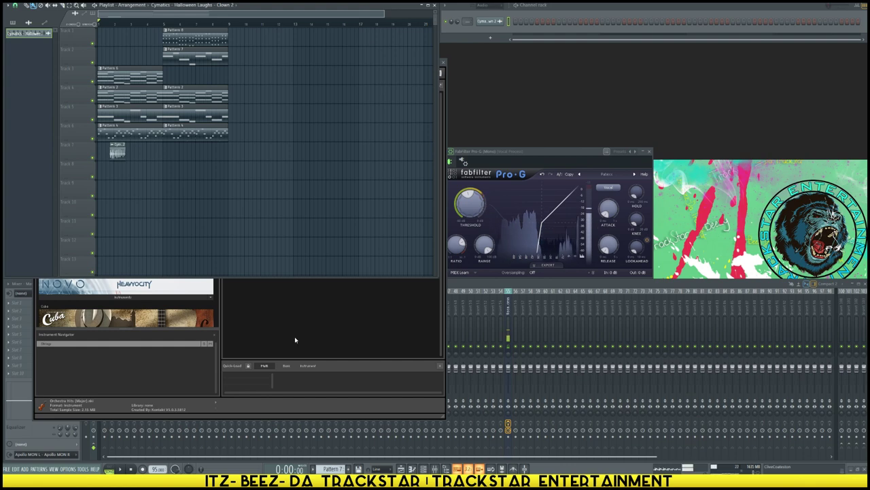
- Import the Di Creature Riddim instrumental from the computer's Music folder onto Track 8 at bar 1
key("super+e")
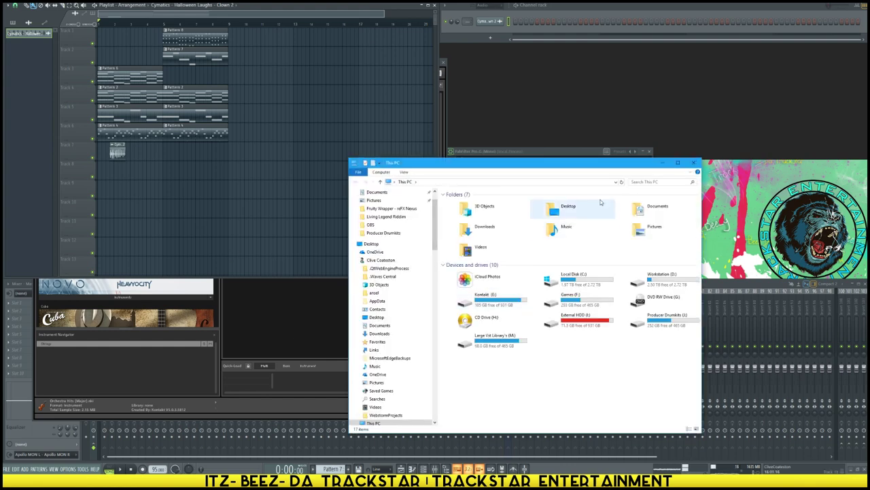
left_click(644, 215)
double_click(644, 215)
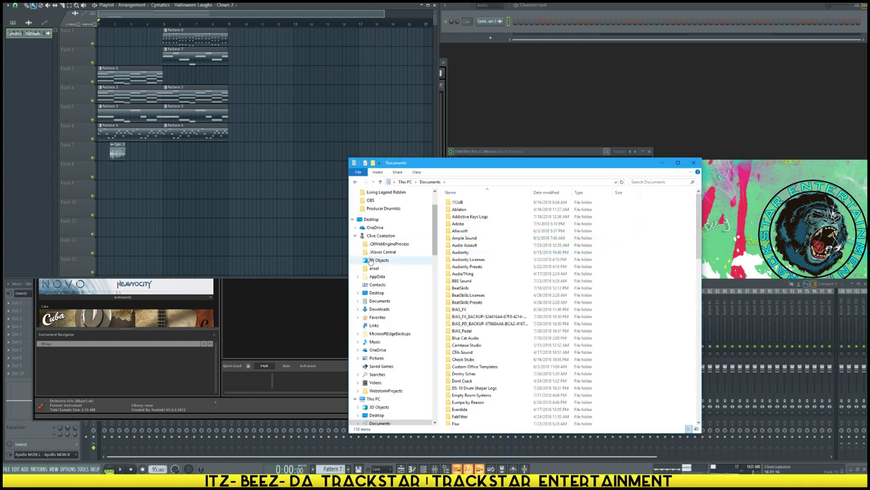
scroll(380, 296, "down", 3)
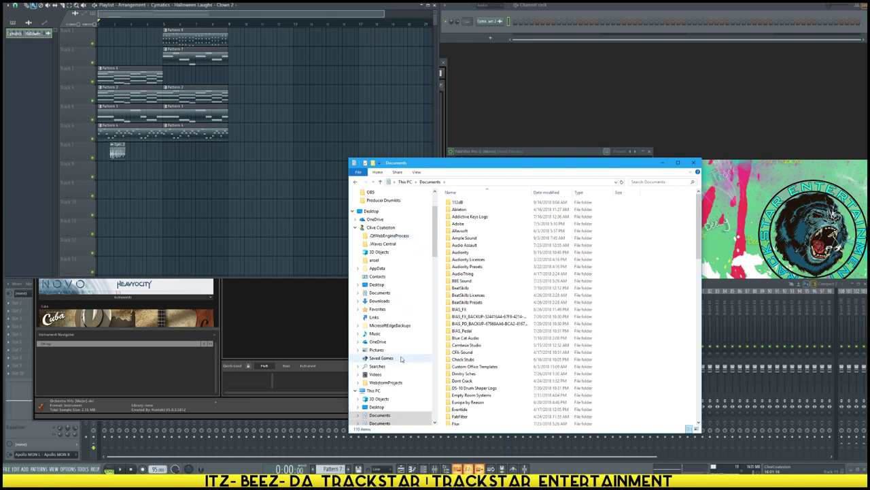
left_click(374, 379)
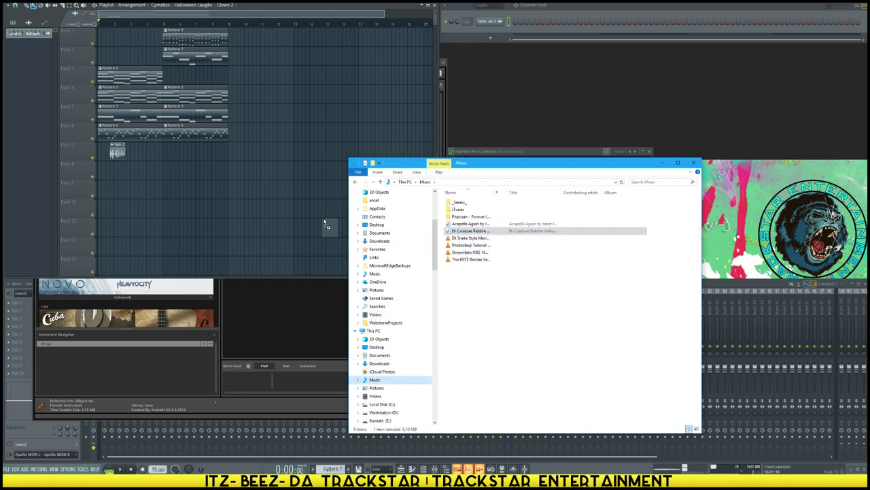
left_click_drag(156, 181, 157, 178)
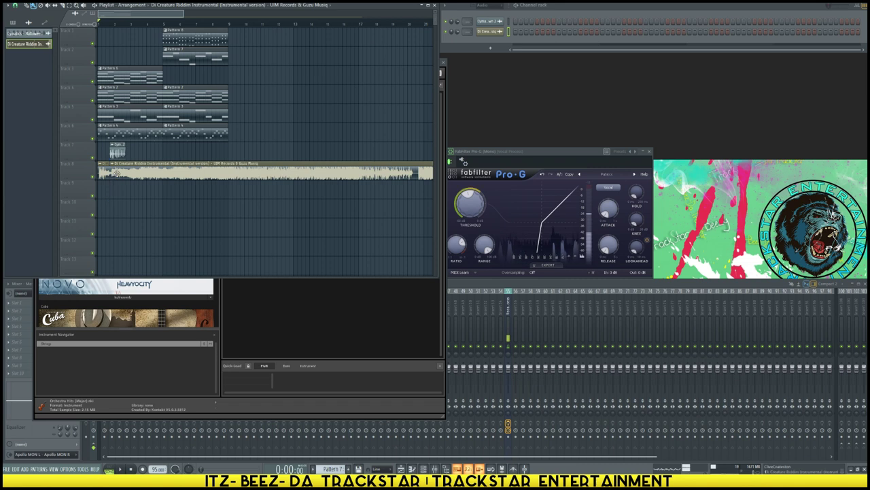
- Cut the Di Creature Riddim clip to a short intro under one bar and shift the other clips to follow it
right_click(116, 172)
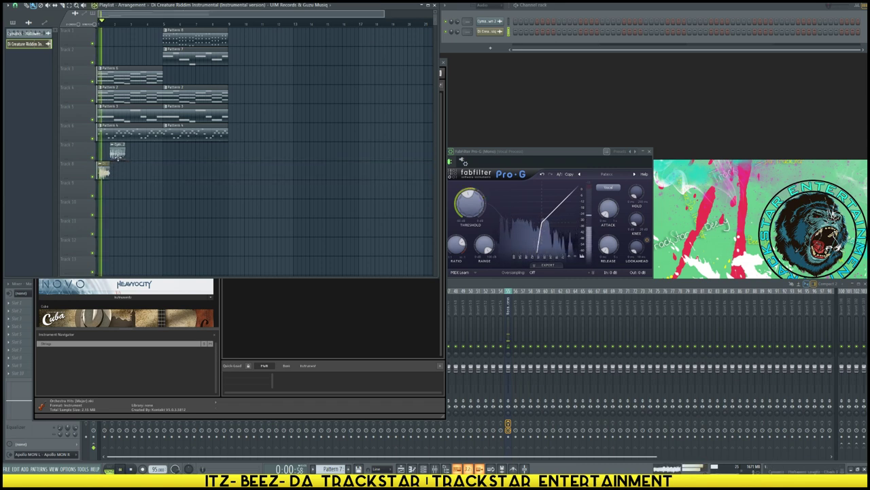
key("space")
key("ctrl+a")
left_click_drag(113, 135, 127, 137)
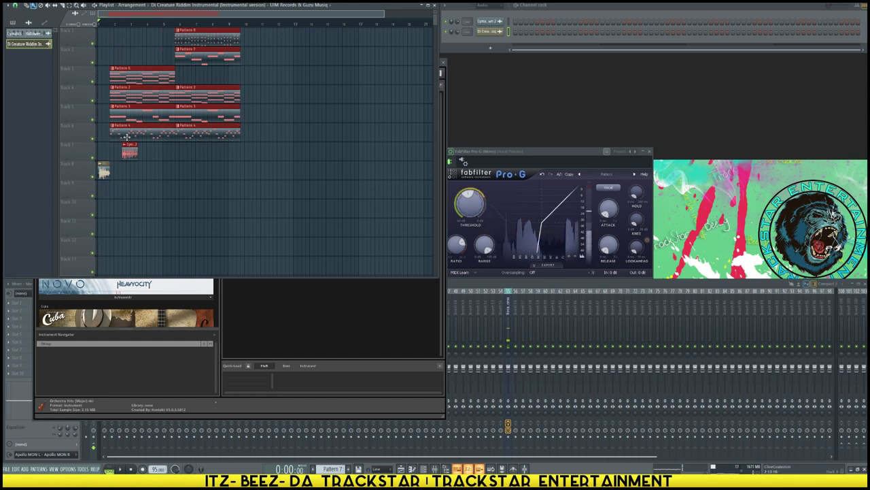
scroll(103, 32, "up", 4)
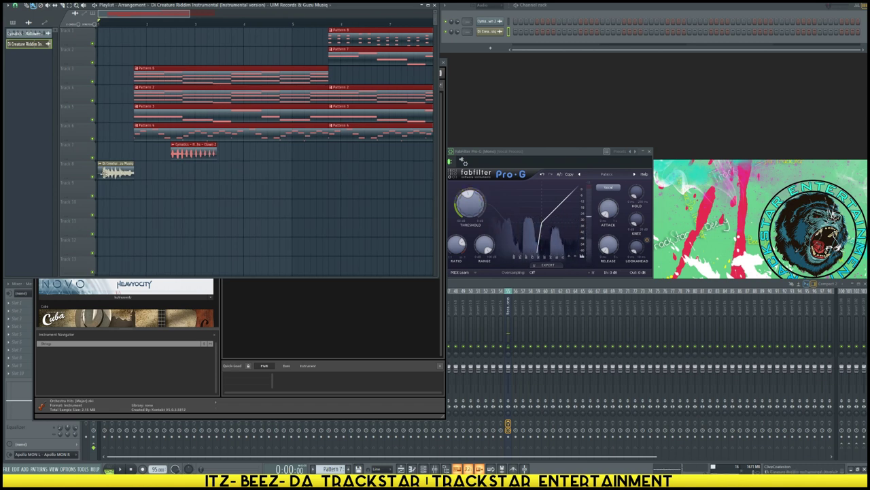
left_click_drag(99, 174, 101, 174)
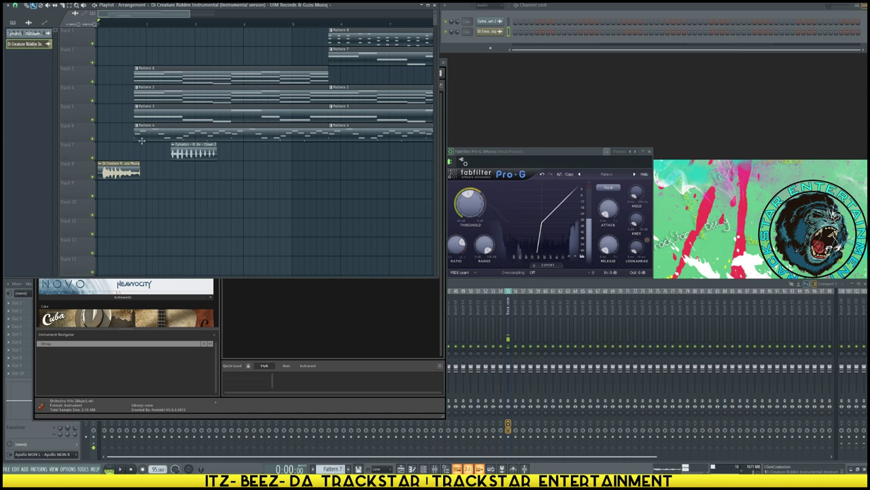
- Move the pattern clips and the laugh clip slightly so the main section starts at bar 2, and play the result
mouse_move(143, 150)
left_mouse_down()
mouse_move(155, 76)
mouse_move(177, 77)
mouse_move(165, 78)
left_mouse_up()
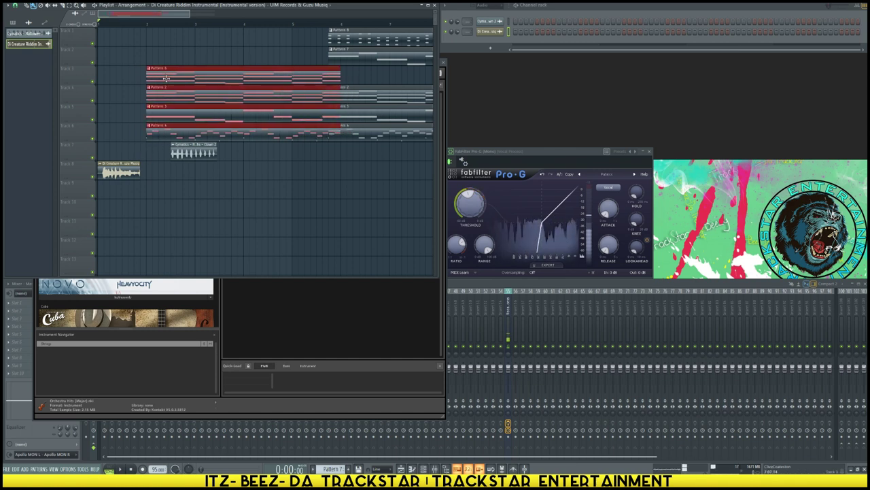
right_click(322, 115)
key("ctrl+z")
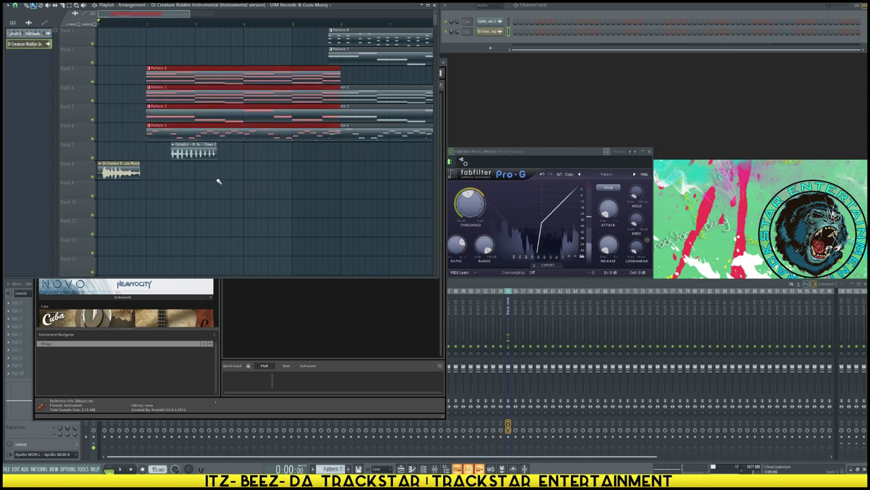
scroll(219, 181, "down", 2)
left_click_drag(342, 208, 368, 6)
left_click_drag(319, 50, 330, 49)
key("space")
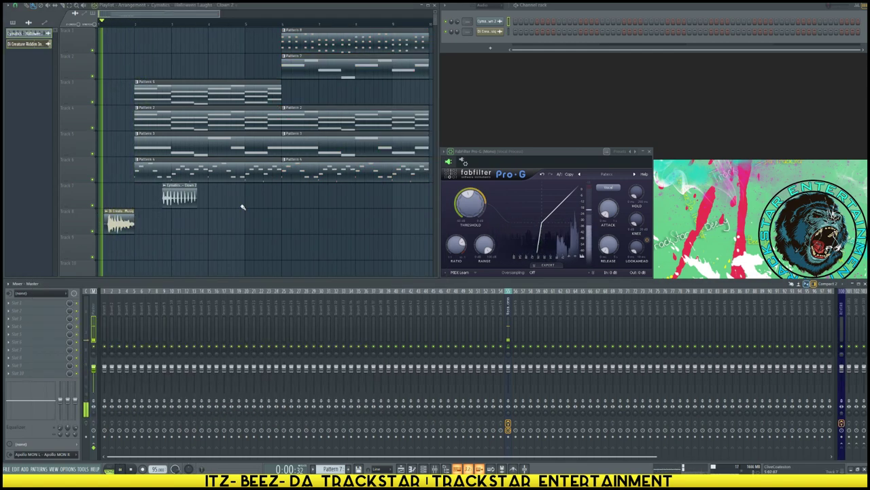
- Audition other Halloween laughs and replace the Clown 2 sample with Ghost 1, starting its Track 7 clip at bar 2
scroll(188, 28, "down", 3)
mouse_move(4, 214)
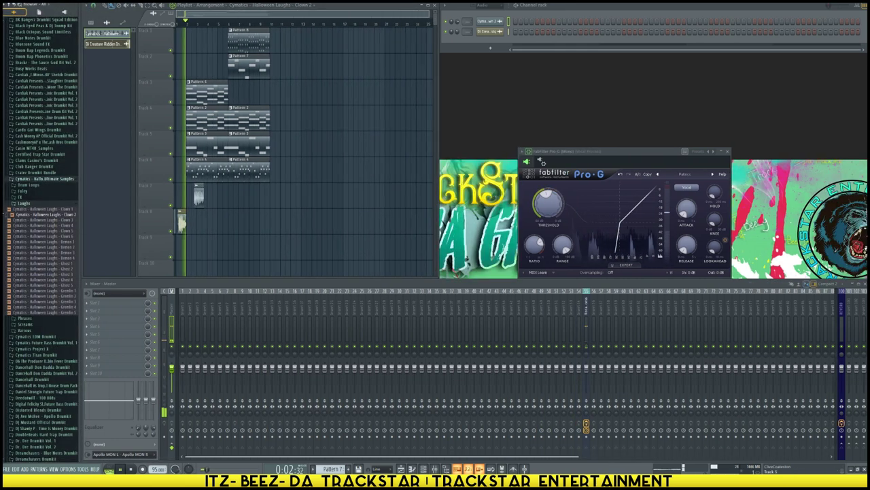
key("space")
left_click(56, 247)
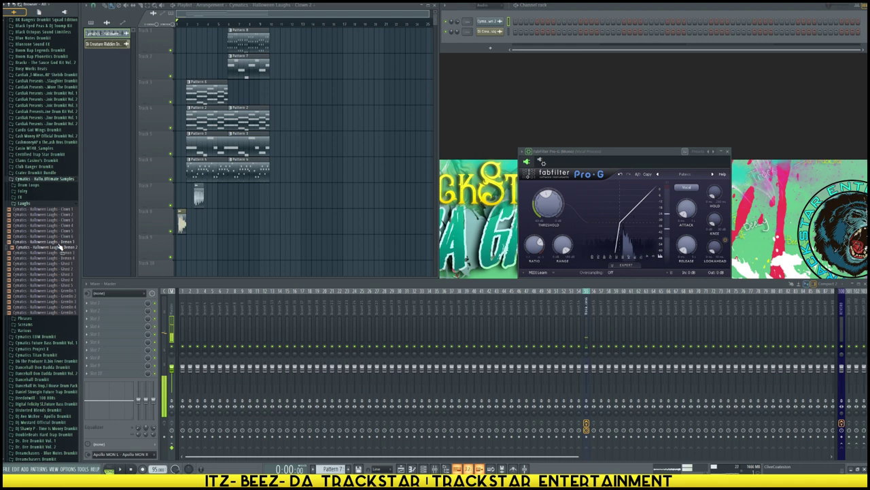
left_click(60, 258)
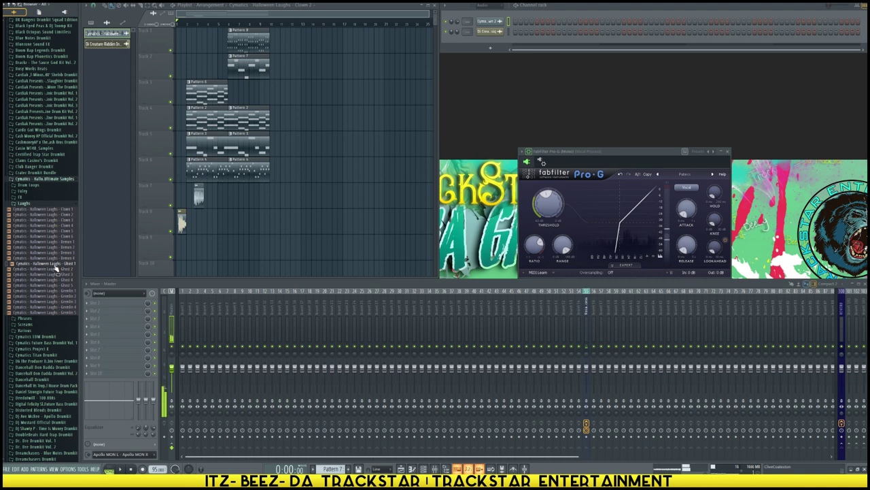
left_click_drag(55, 268, 221, 229)
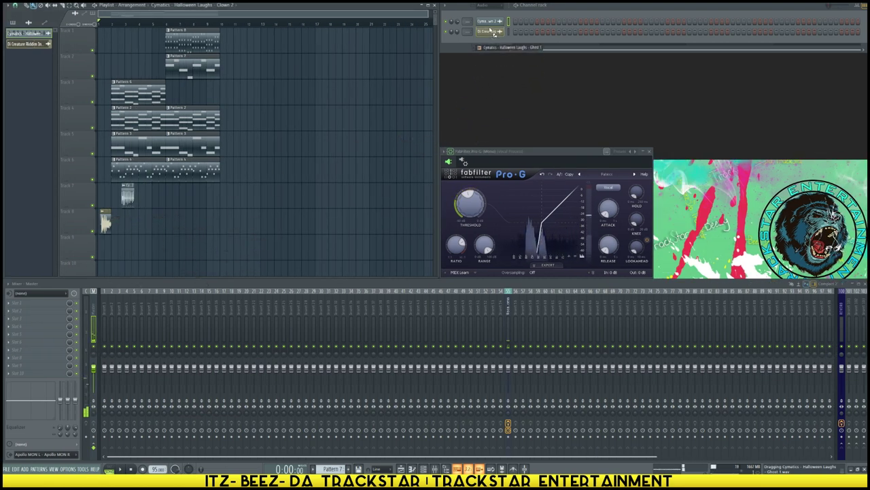
left_click_drag(491, 24, 143, 200)
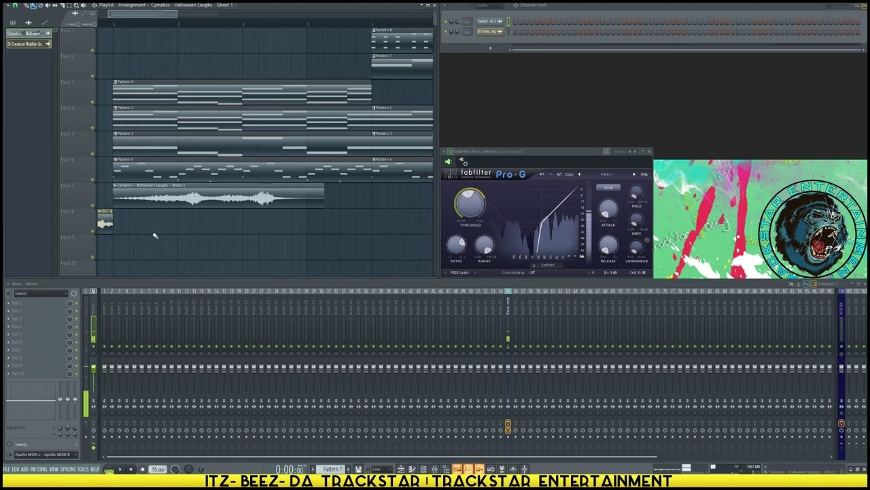
- Route the Ghost 1 laugh channel to mixer track 37 and load the Soundtoys PanMan effect on that track
left_click_drag(469, 22, 469, 10)
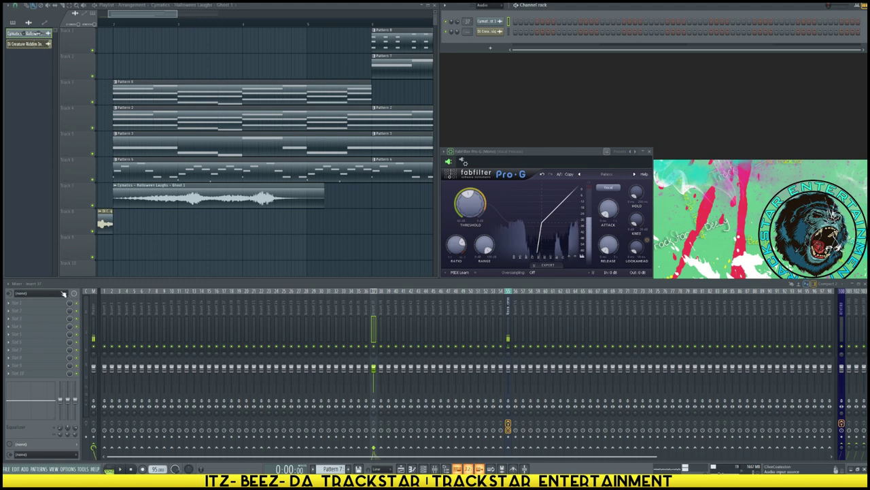
left_click(63, 293)
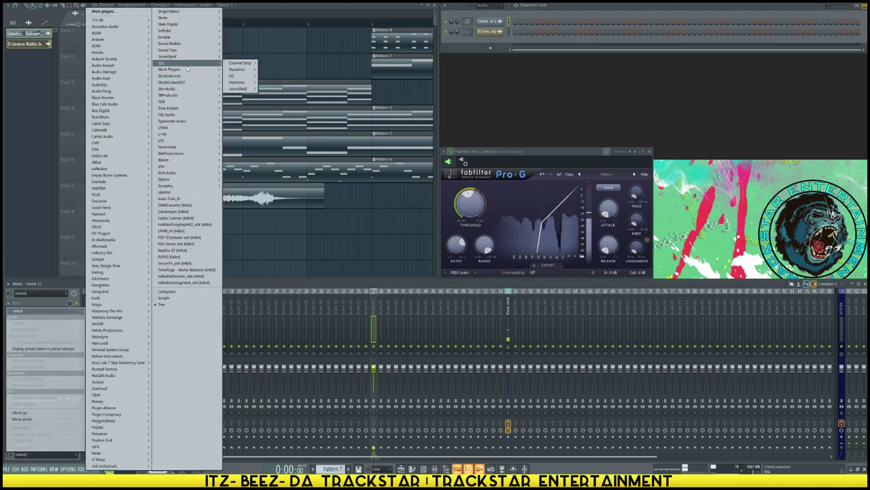
mouse_move(172, 50)
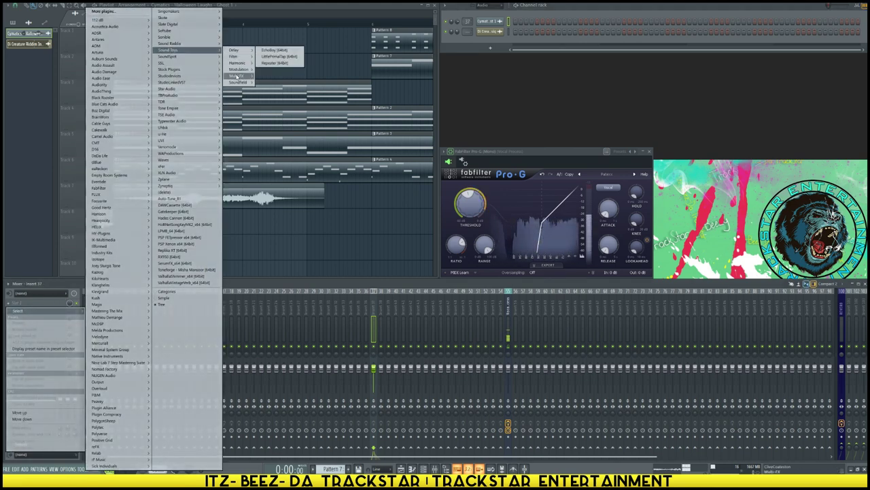
mouse_move(238, 81)
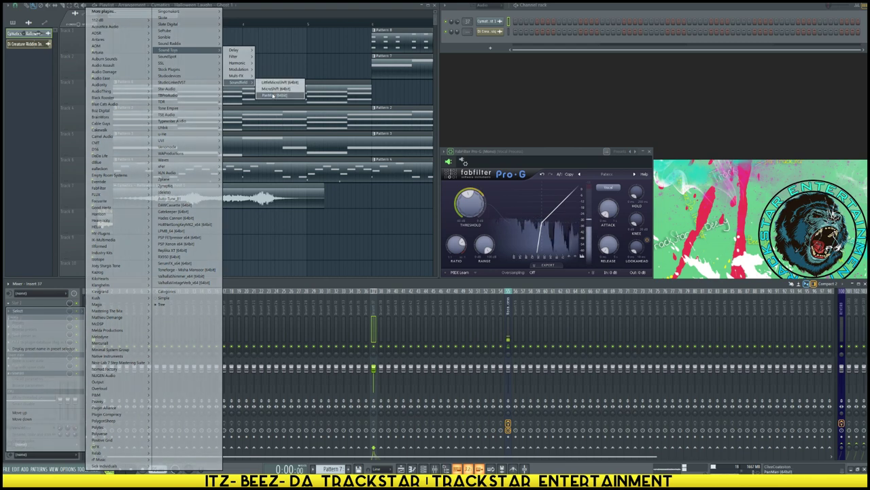
left_click(273, 96)
left_click_drag(254, 75, 446, 94)
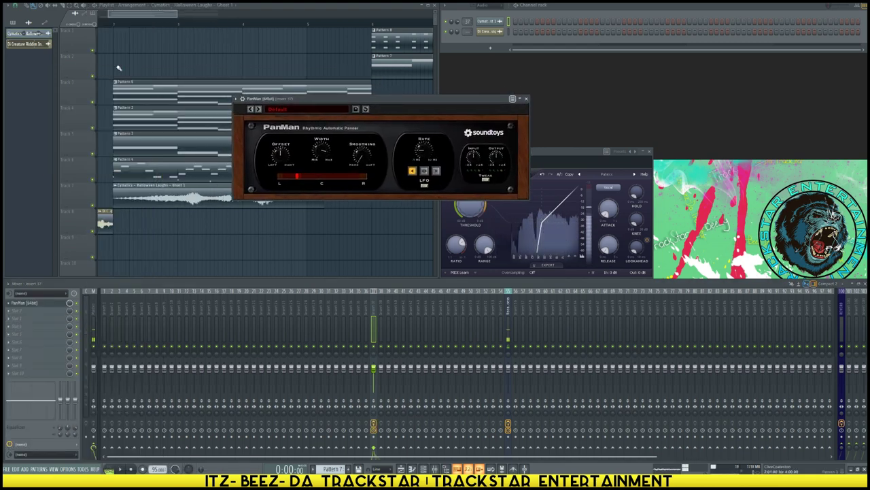
left_click(115, 25)
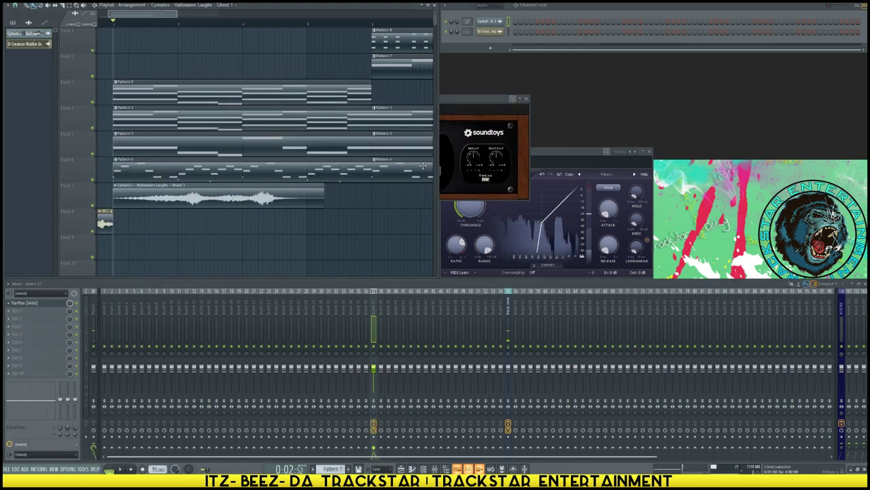
left_click_drag(447, 103, 569, 147)
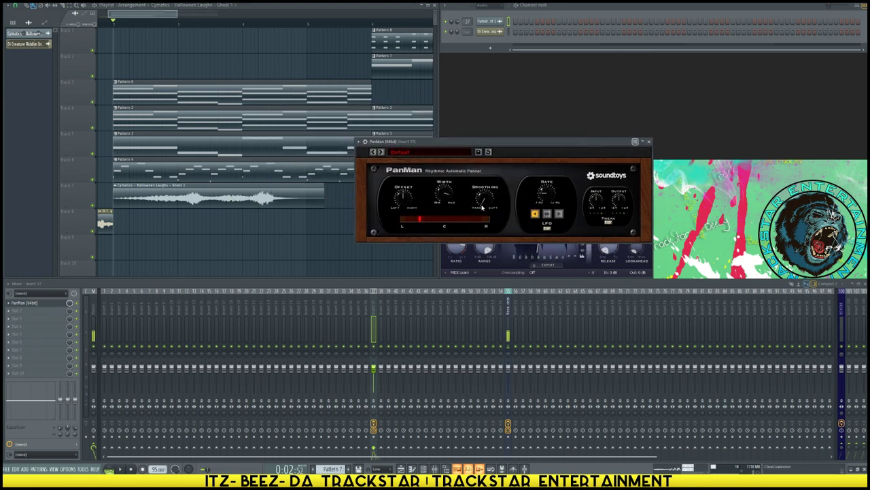
- Play from bar 2 and try PanMan's rhythmic pan preset Occasional Sideglance on the laugh
key("space")
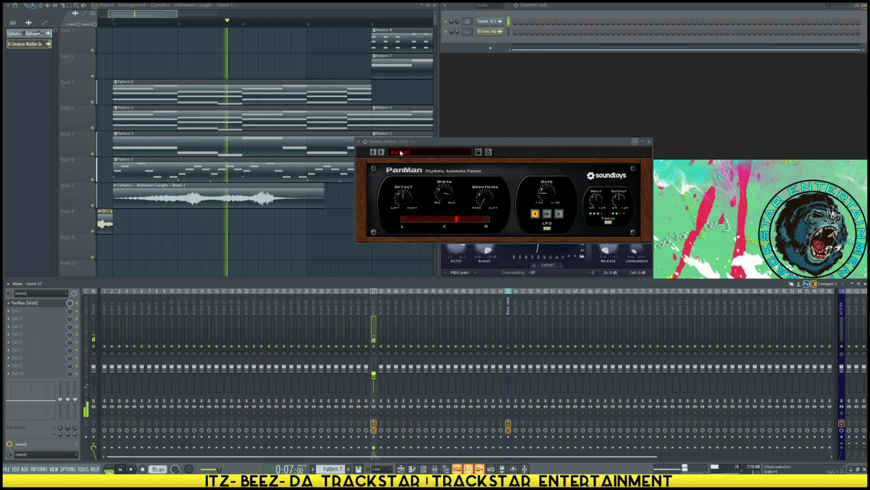
left_click(438, 152)
mouse_move(432, 163)
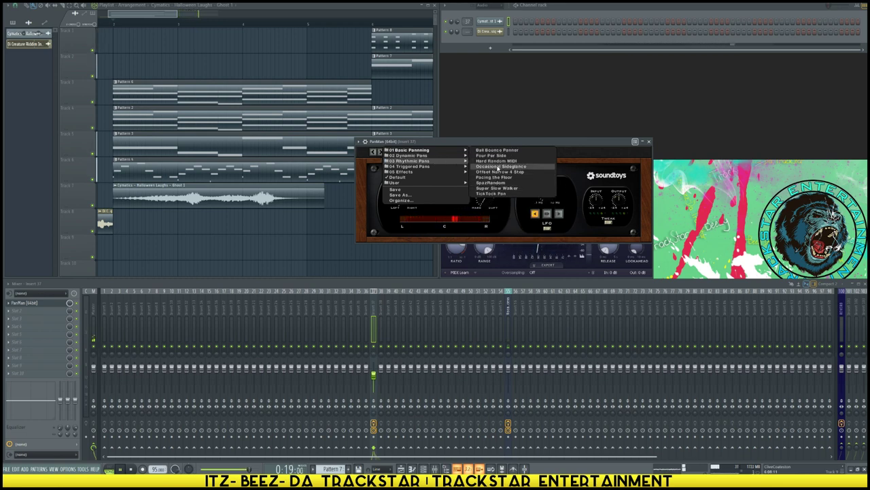
left_click(498, 166)
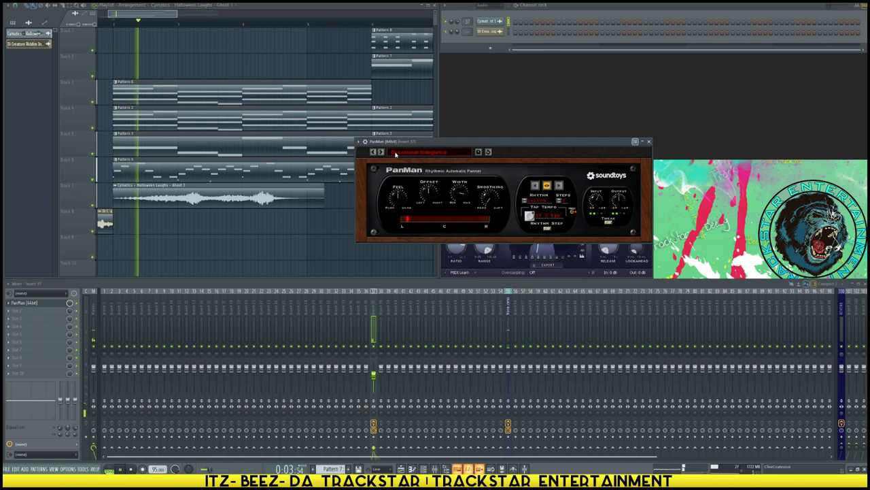
- Browse PanMan's dynamic pan presets during playback and load Wider N Wider
left_click(413, 152)
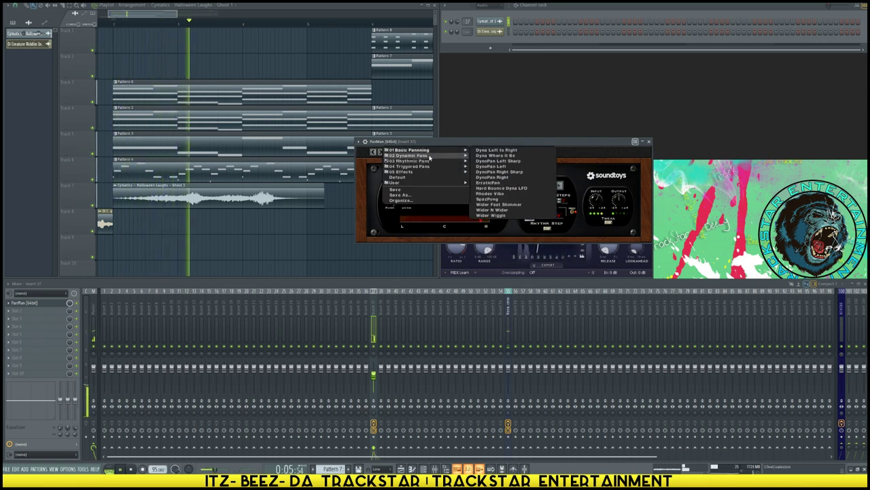
left_click(469, 160)
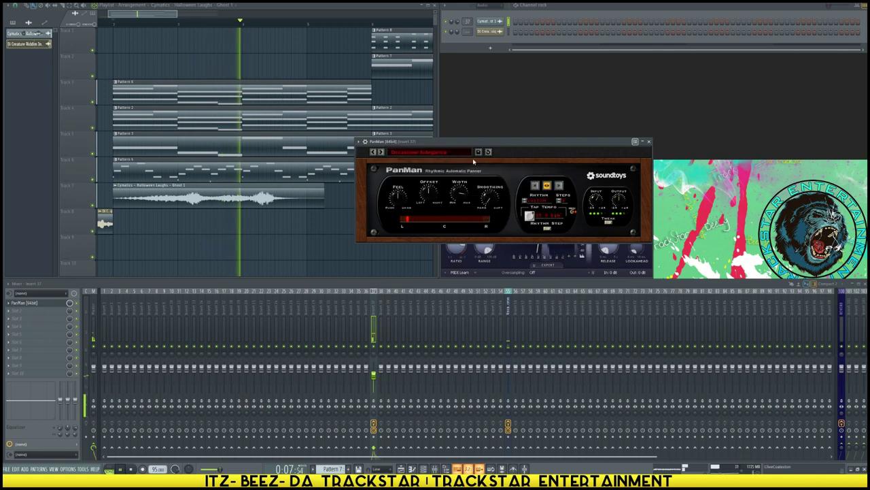
left_click(410, 151)
mouse_move(412, 158)
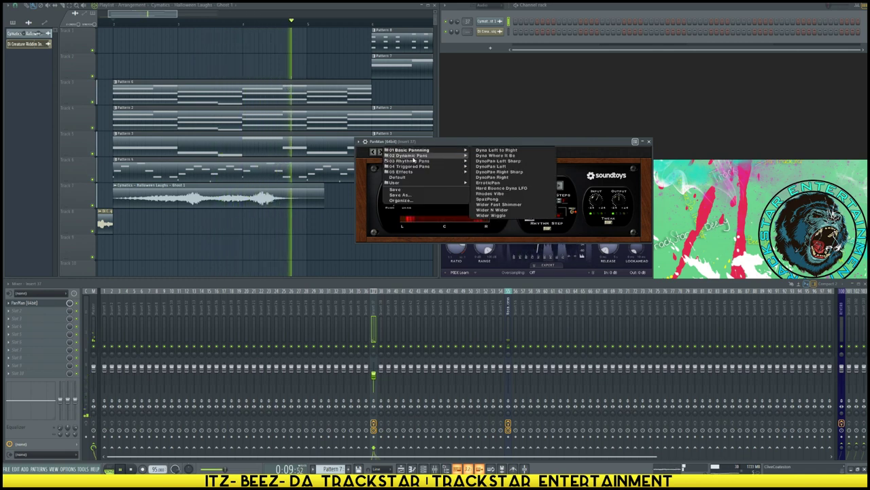
left_click(487, 163)
left_click(430, 151)
left_click(430, 152)
left_click(430, 151)
mouse_move(430, 151)
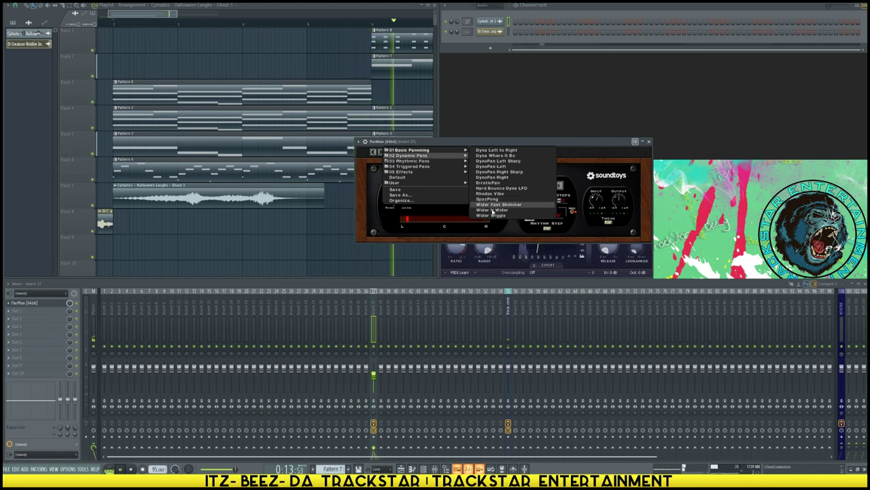
left_click(489, 209)
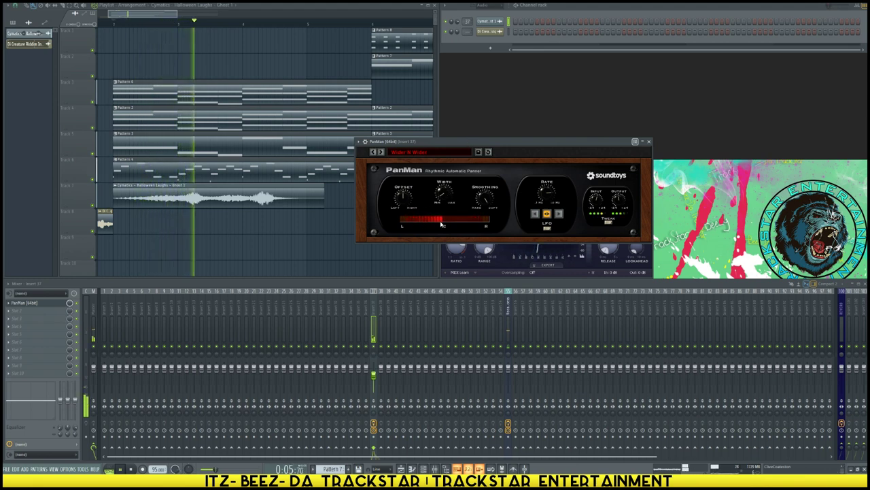
- Lower mixer track 37's volume slightly and shorten the Ghost 1 clip on Track 7 to end at bar 5, checking by playback
left_click_drag(374, 376, 374, 385)
key("space")
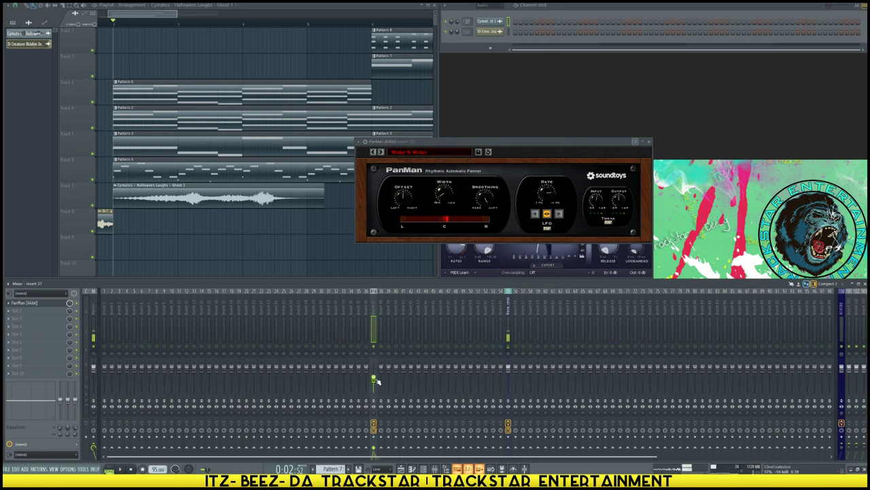
key("space")
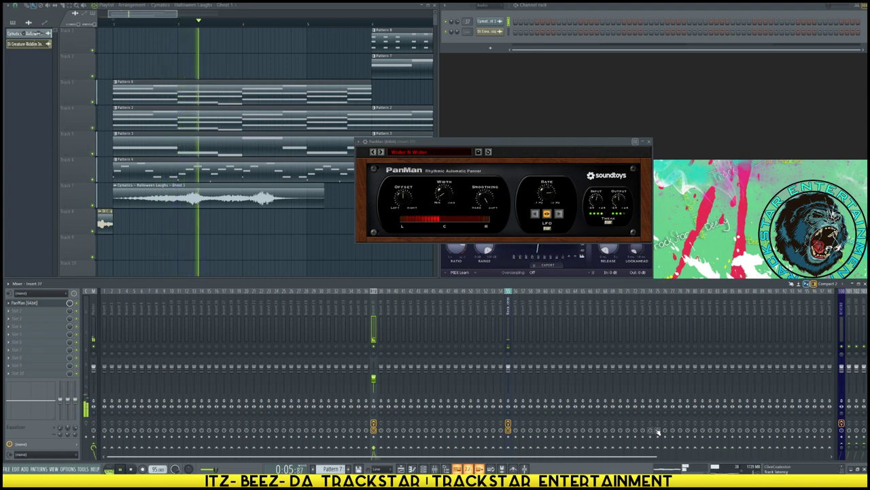
key("space")
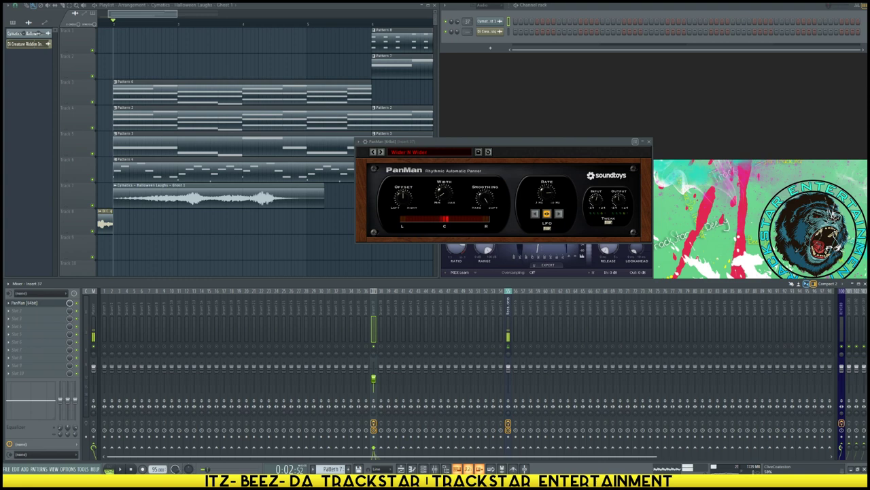
key("space")
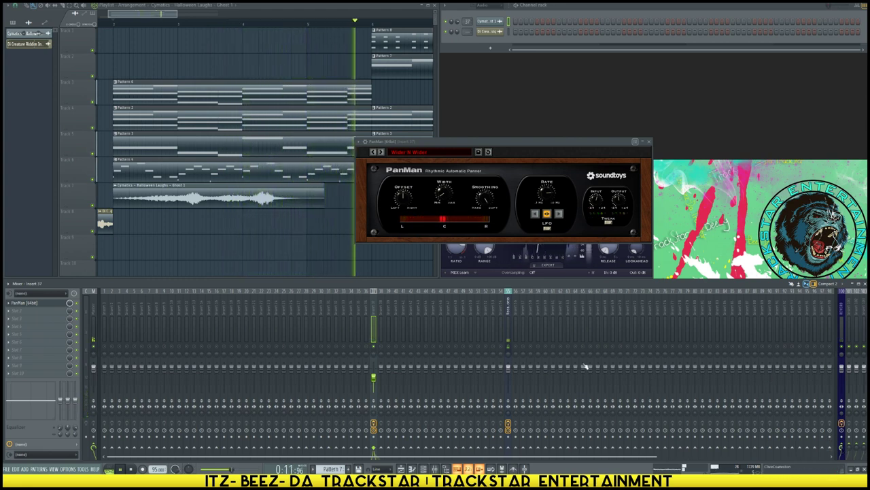
left_click(325, 230)
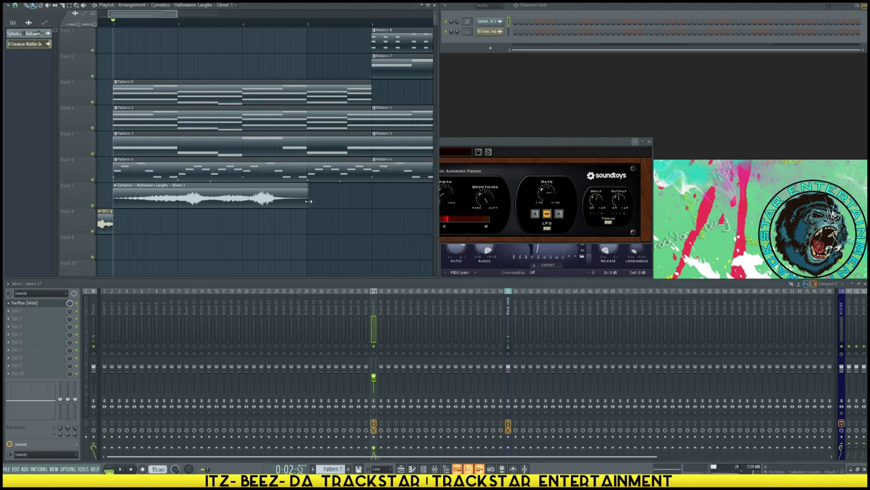
key("space")
- Add the Halloween Laughs Ghost 3 sample to Track 7 at bar 6
scroll(276, 26, "down", 2)
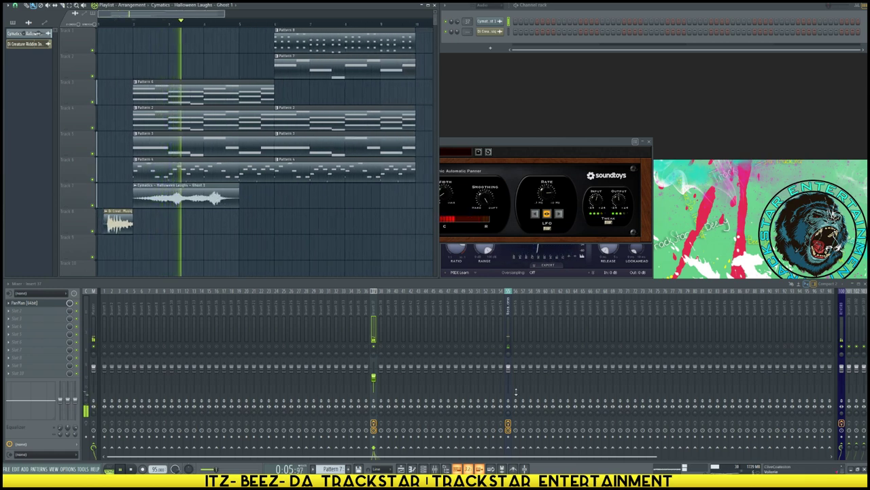
left_click(509, 340)
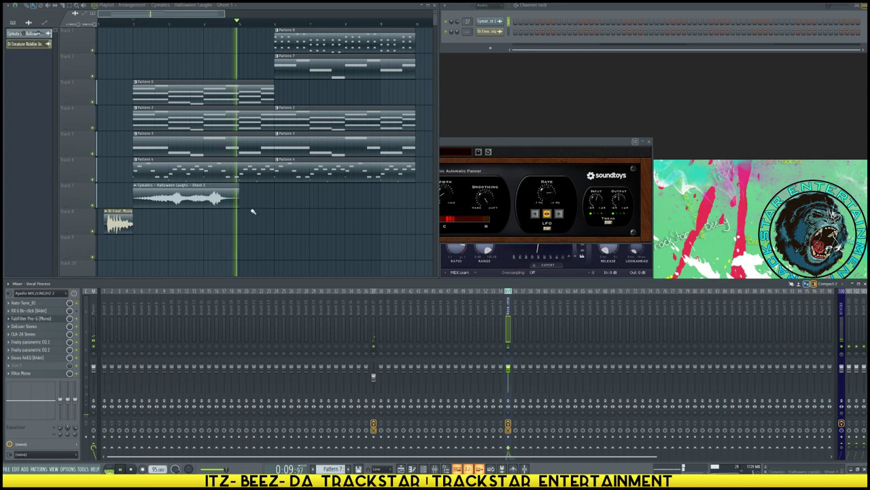
mouse_move(2, 168)
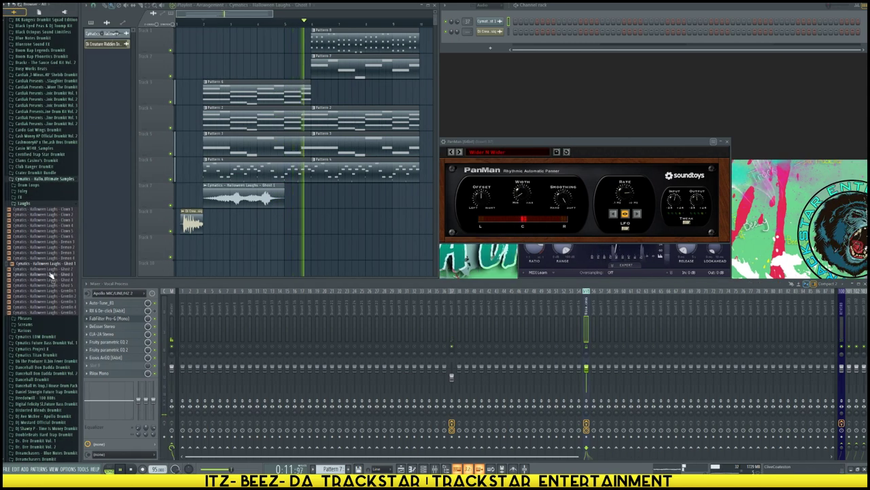
left_click(67, 275)
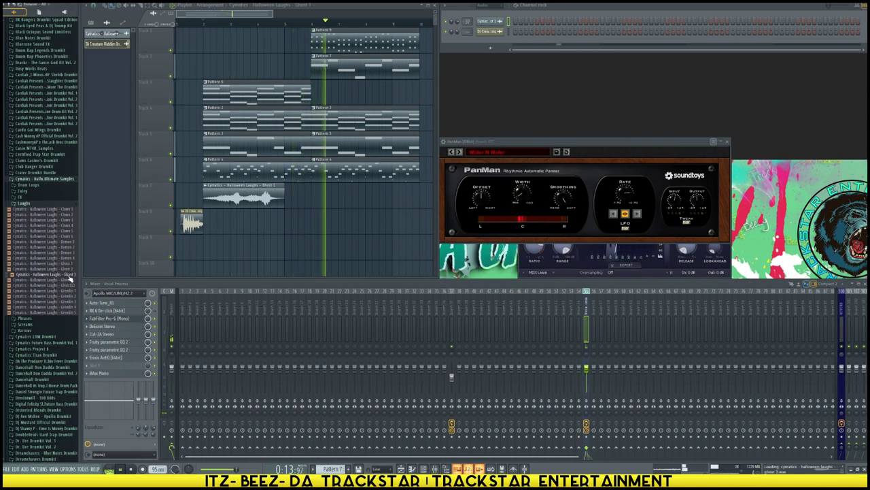
left_click_drag(67, 275, 279, 205)
key("space")
- Copy the Ghost 1 channel's mixer routing to the Ghost 3 channel so it uses track 37, and play the arrangement
double_click(337, 195)
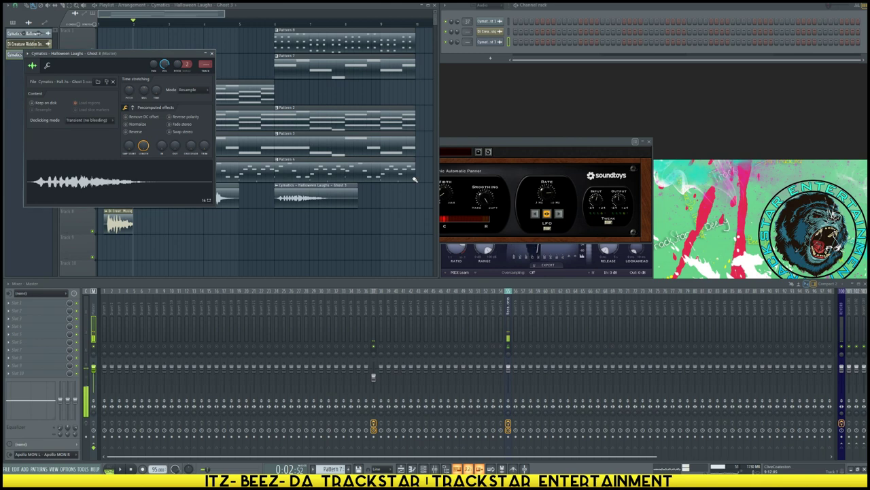
right_click(468, 22)
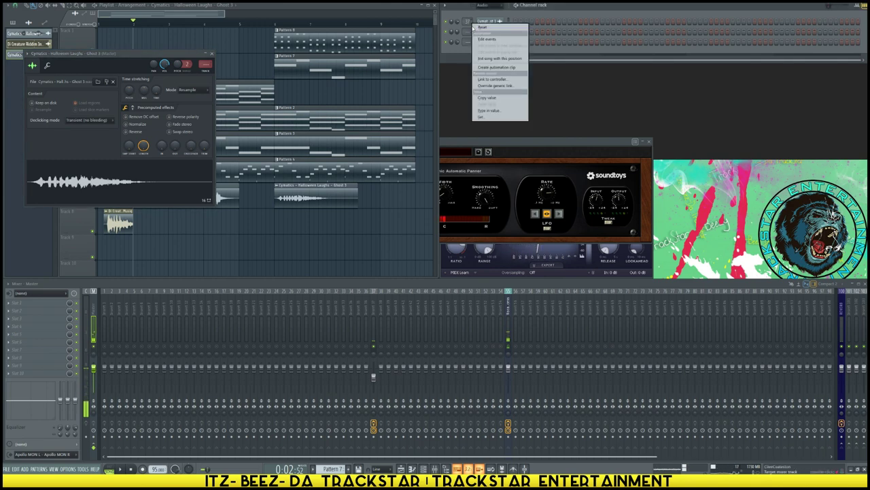
left_click(487, 98)
right_click(467, 42)
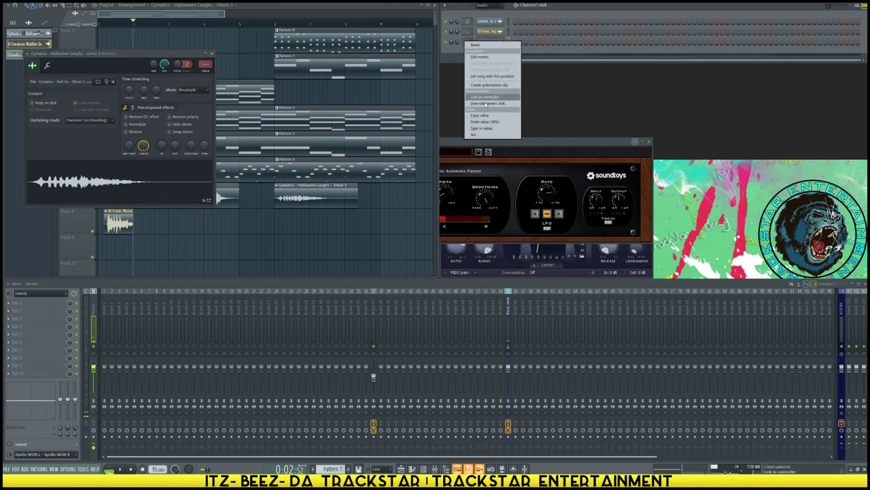
left_click(487, 122)
key("space")
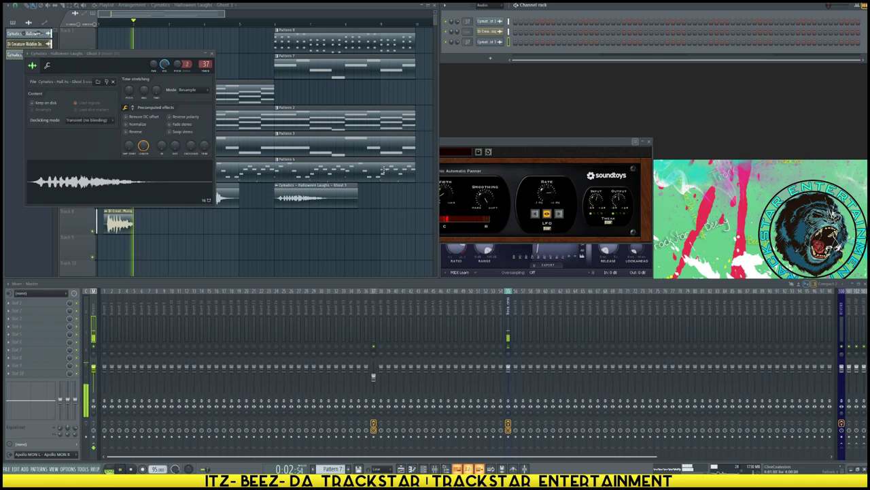
right_click(356, 252)
- Audition the Cymatics Halloween impact effects and place Halloween Ultimate Impact 2 on Track 9 at bar 2
key("alt+F8")
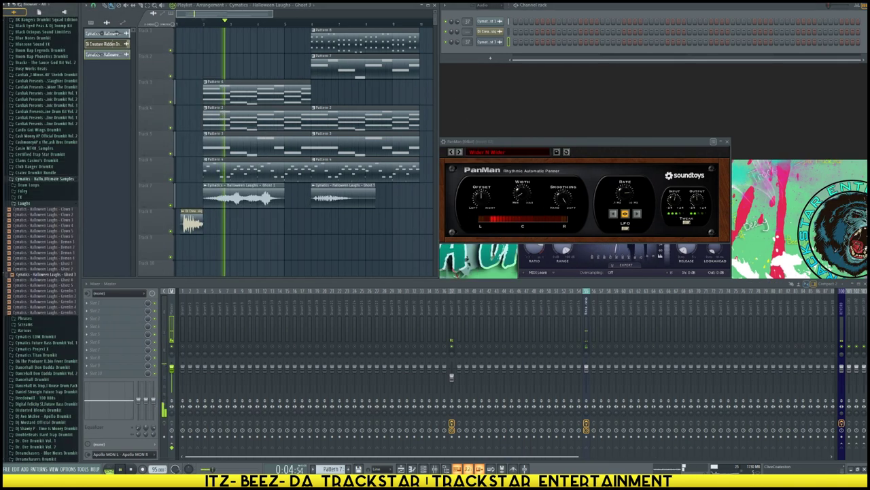
left_click(23, 198)
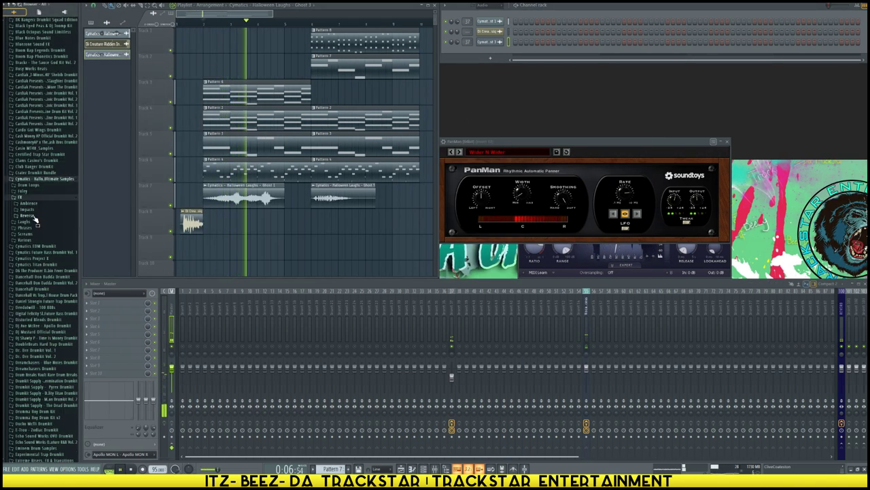
left_click(31, 210)
left_click(39, 221)
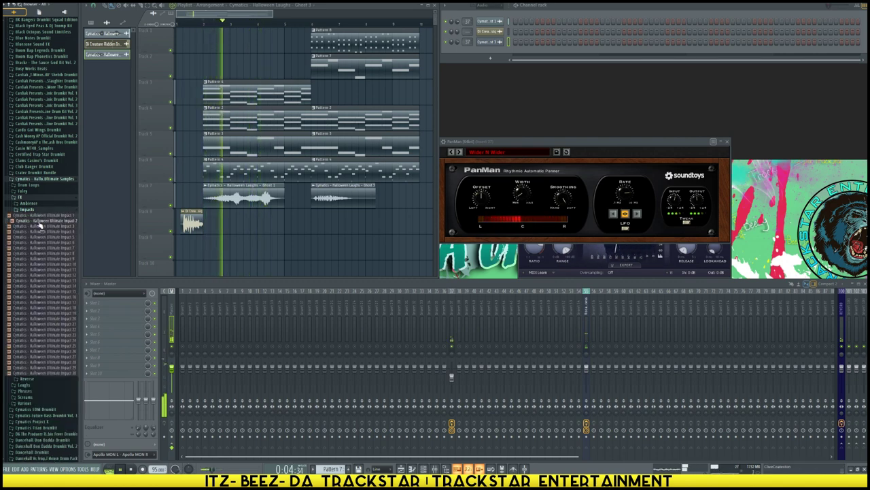
left_click_drag(39, 225, 151, 267)
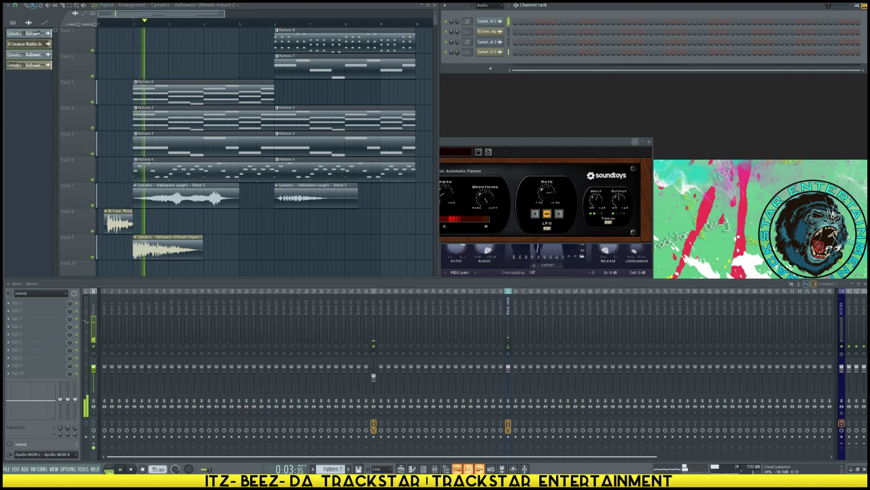
- Play the start of the arrangement and set the riddim intro clip's time-stretching mode to Auto
key("space")
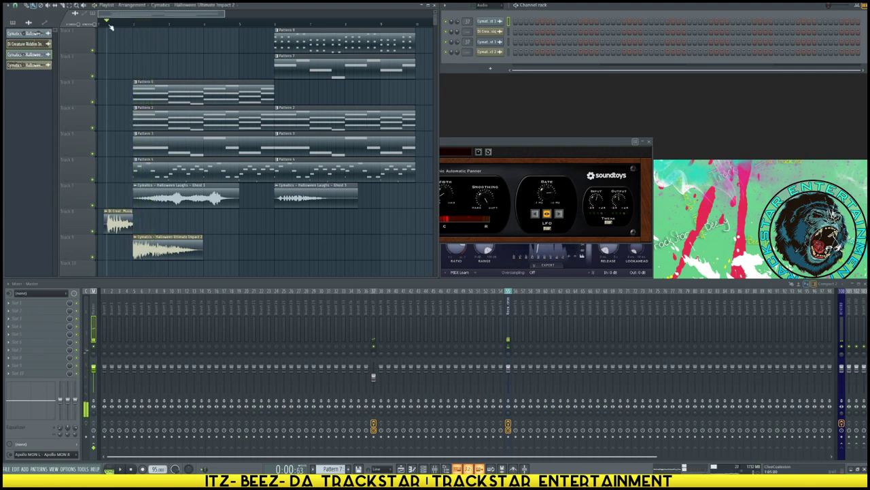
key("space")
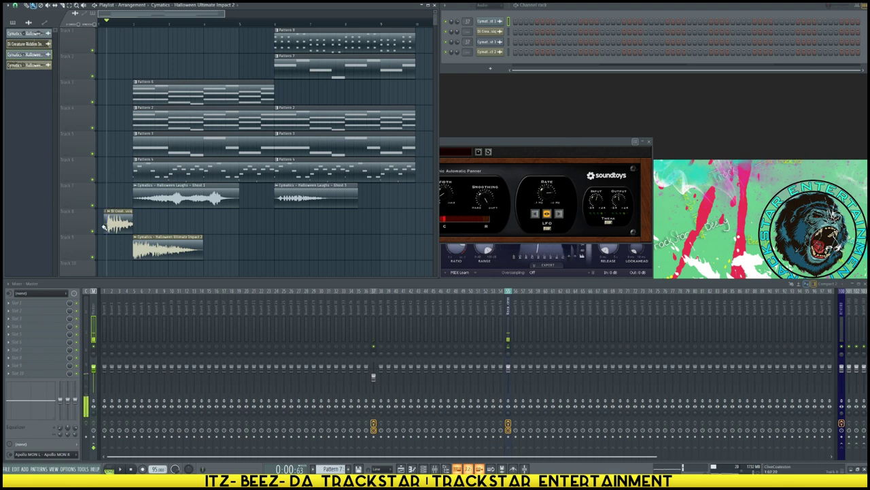
double_click(111, 225)
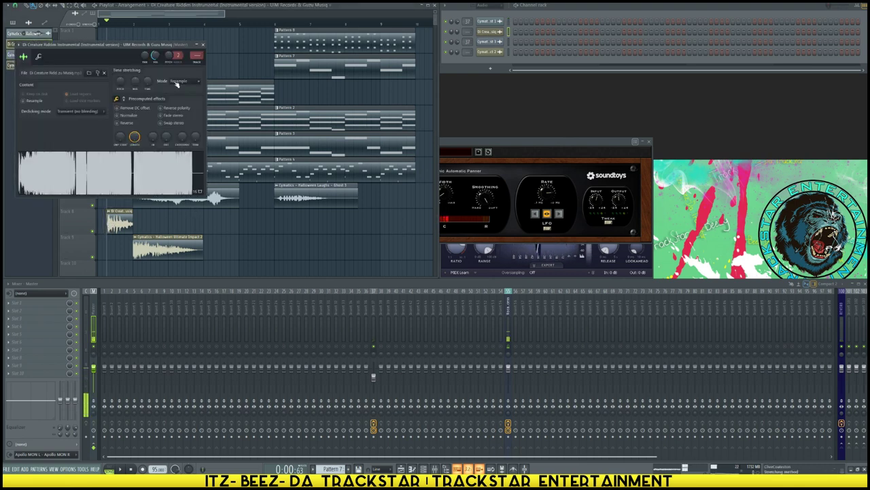
left_click(180, 81)
left_click(179, 145)
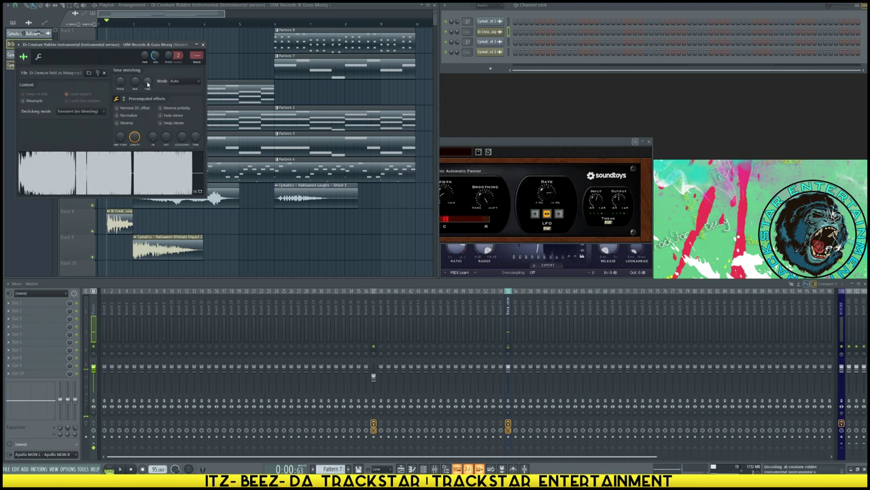
scroll(148, 84, "up", 2)
scroll(147, 84, "up", 2)
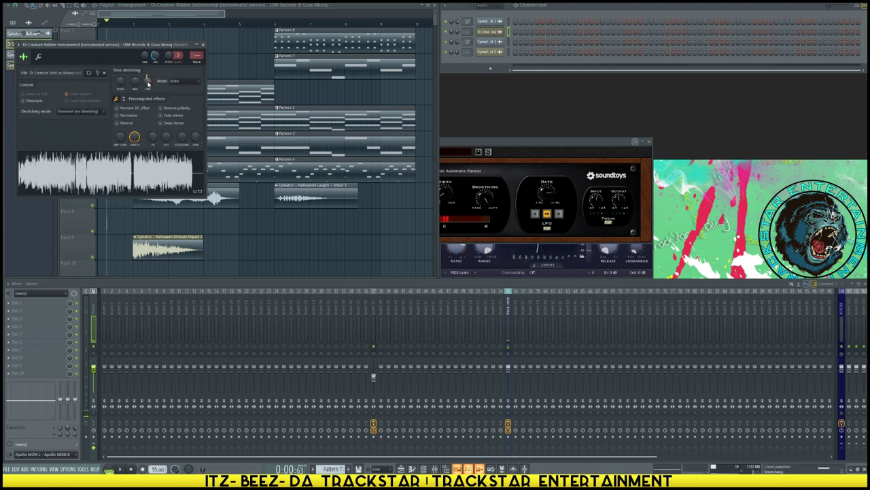
- Open the riddim sample in the audio editor, crop it to its opening hit before the beat starts, and play it
right_click(133, 174)
left_click(139, 191)
scroll(31, 179, "up", 7)
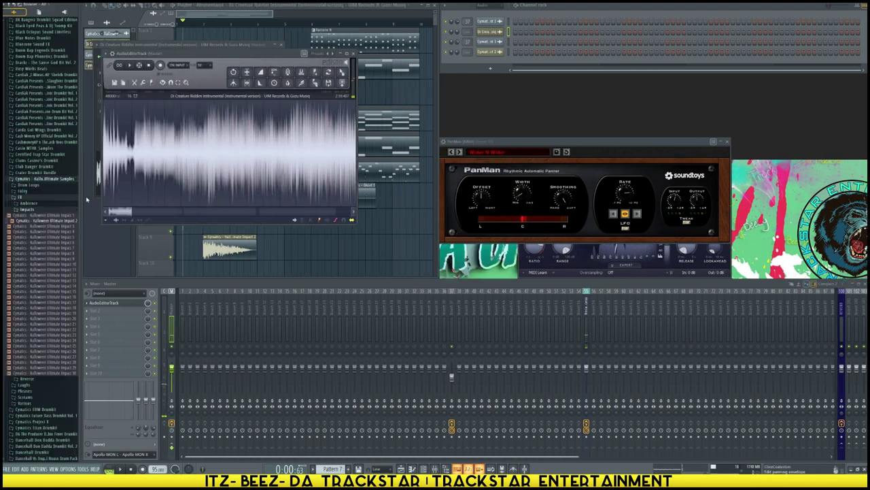
left_click_drag(37, 213, 42, 156)
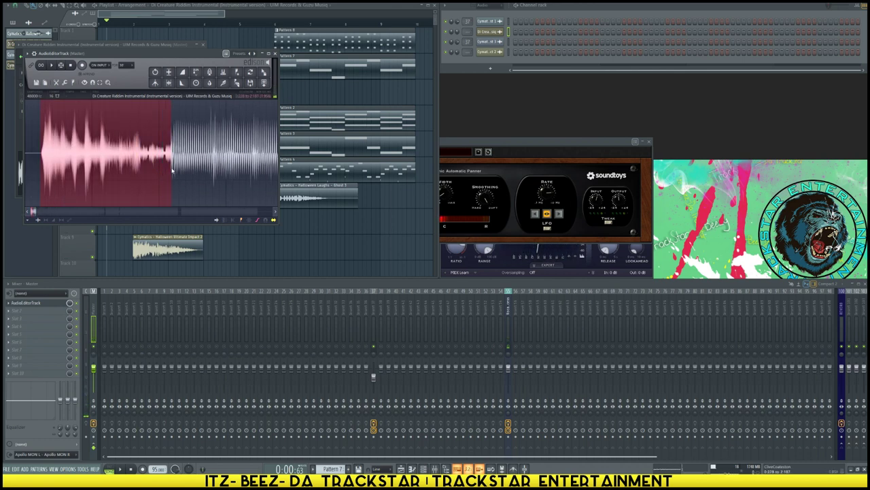
key("ctrl+Delete")
key("space")
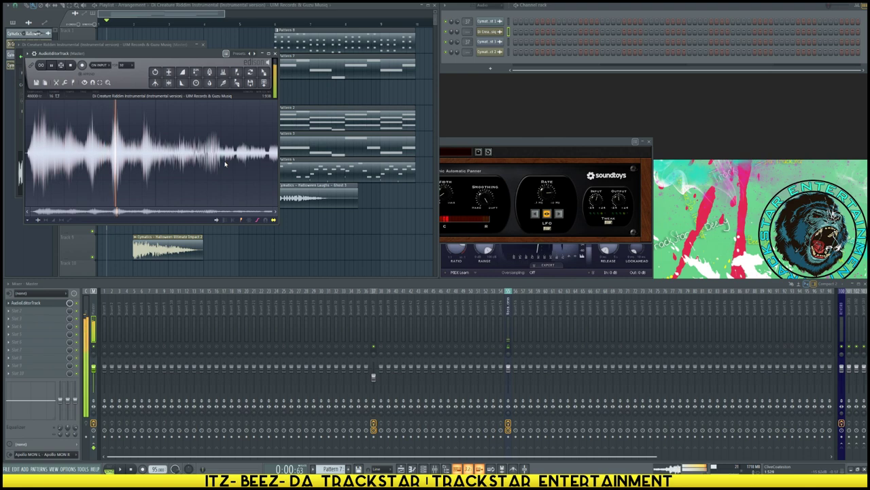
- Try to load the cropped audio from the audio editor into the riddim channel
key("alt+F8")
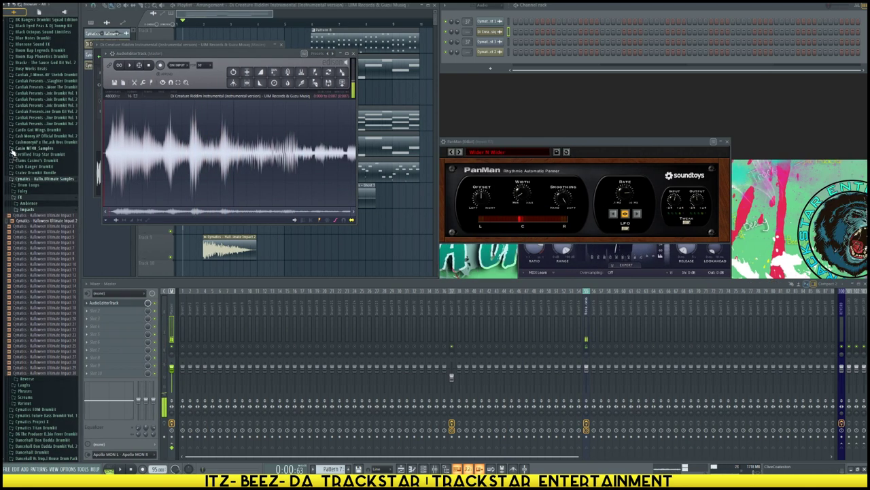
key("alt+F8")
left_click_drag(264, 73, 552, 77)
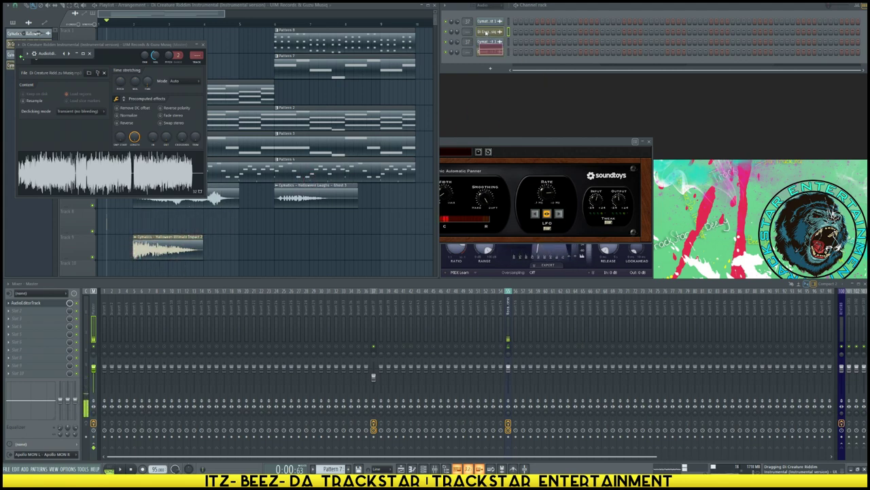
left_click_drag(486, 44, 488, 36)
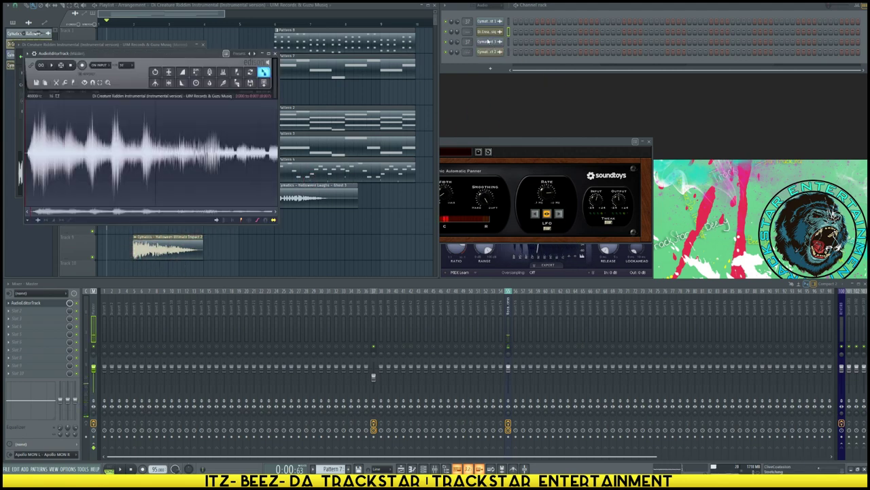
left_click(256, 241)
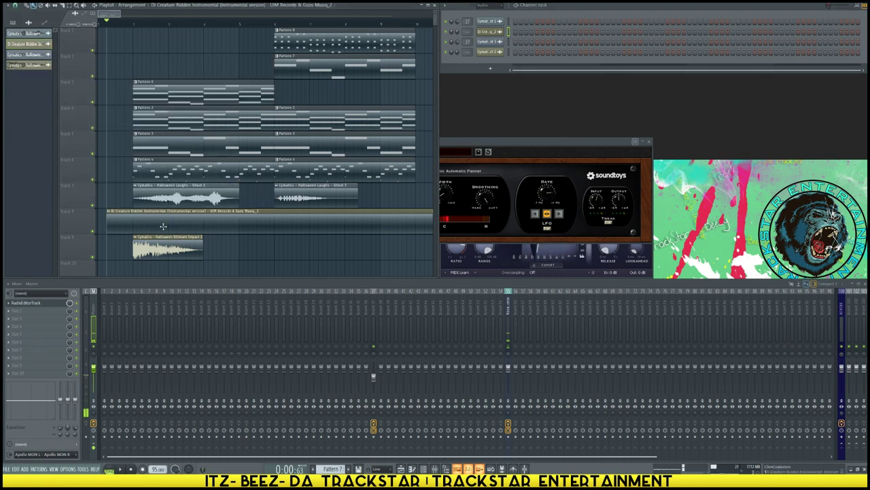
- Reset the stretch time of the riddim clip on Track 8 to none
double_click(157, 229)
left_click(162, 81)
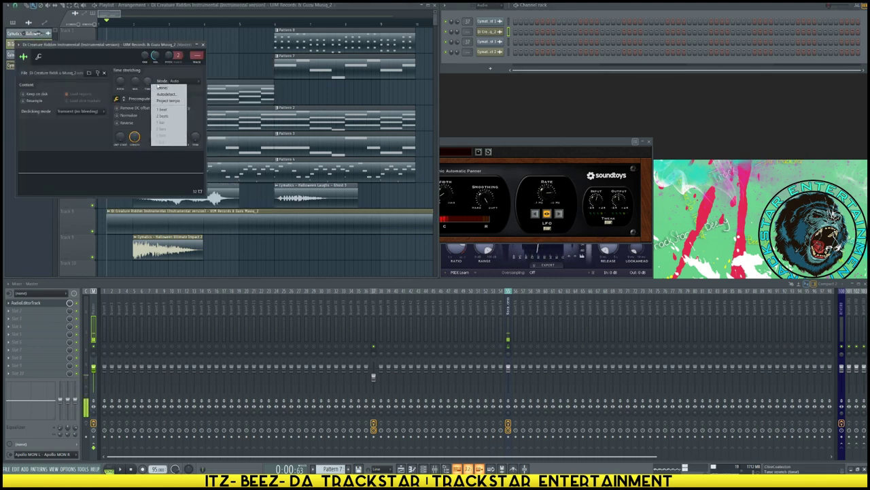
left_click(167, 90)
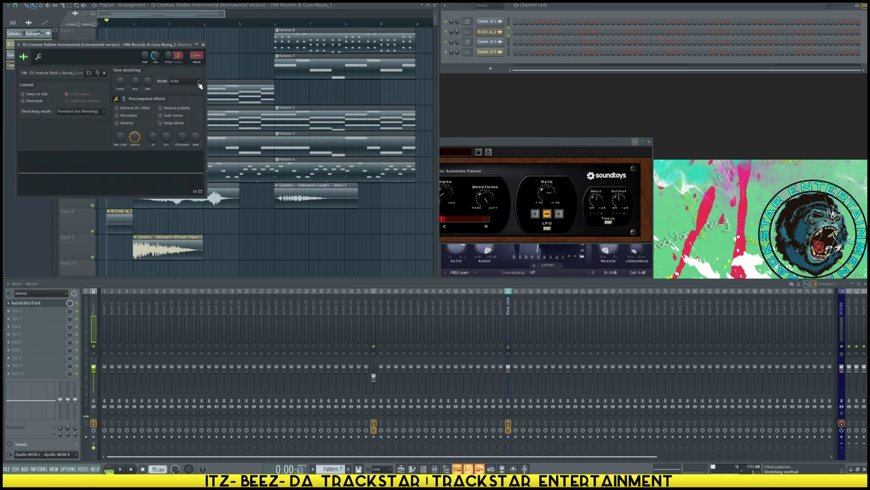
- Reopen the audio editor from the master track and replace the riddim channel's sample with the cropped audio
left_click(492, 34)
left_click(492, 33)
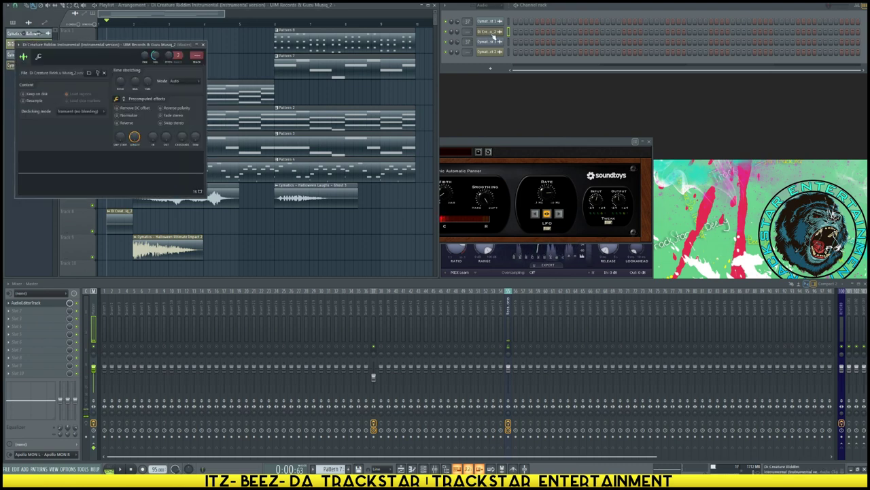
left_click(37, 306)
key("Delete")
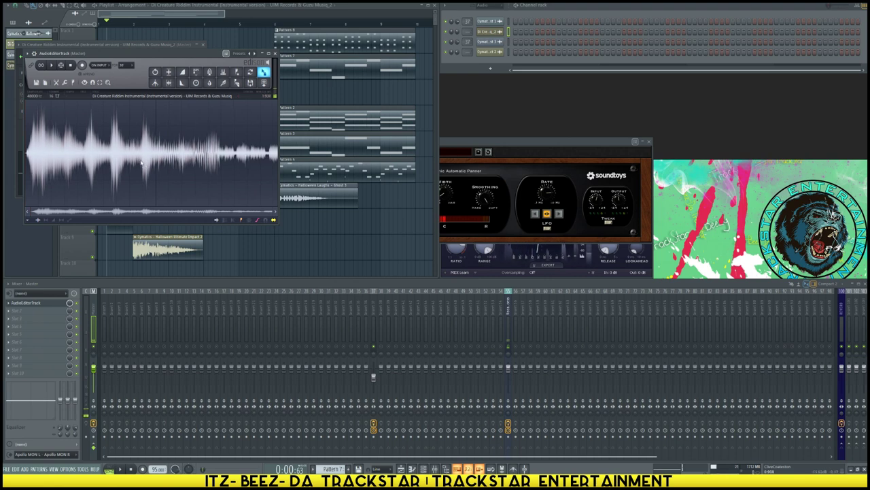
left_click_drag(263, 72, 507, 45)
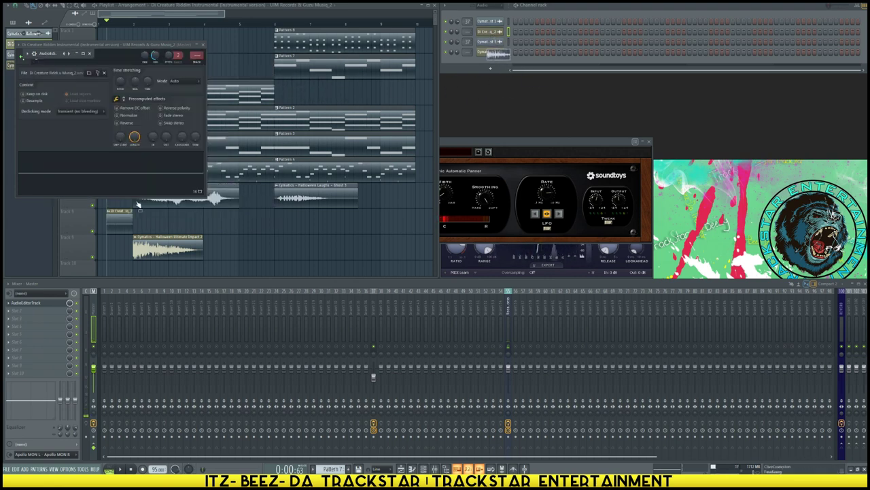
left_click_drag(139, 205, 154, 170)
left_click(238, 247)
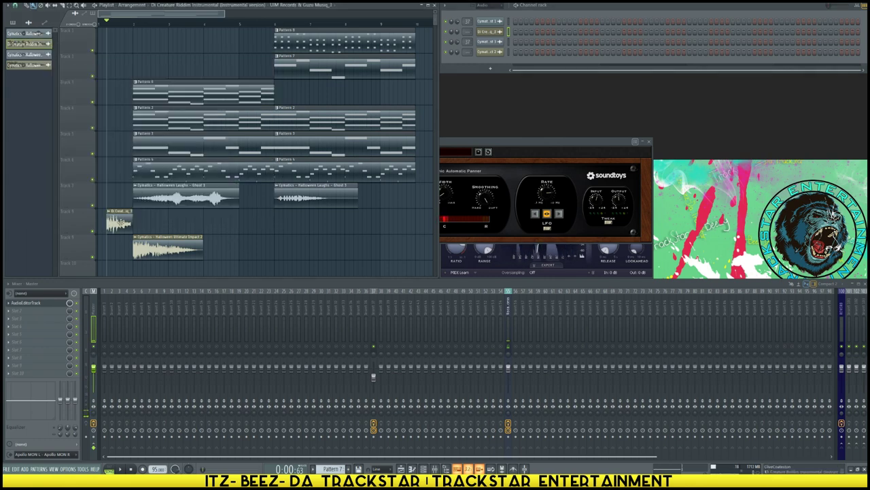
- Move the riddim clip to the start of bar 1 on Track 8 and adjust its stretch time to reach about bar 2
left_click_drag(119, 223, 109, 223)
double_click(109, 223)
scroll(151, 84, "up", 2)
scroll(152, 85, "up", 2)
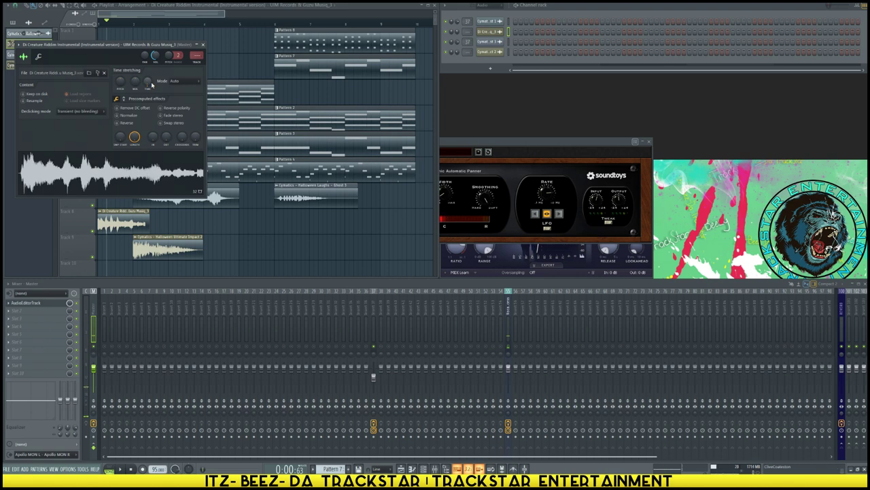
scroll(152, 84, "down", 2)
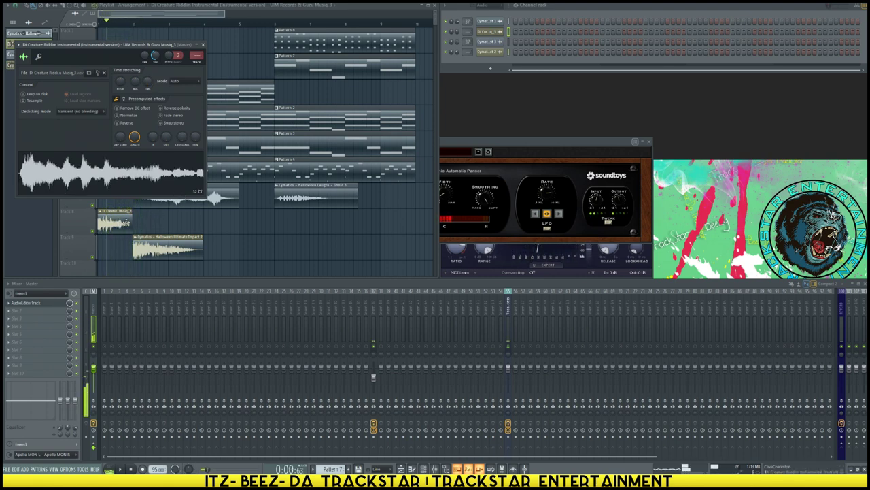
left_click(132, 219)
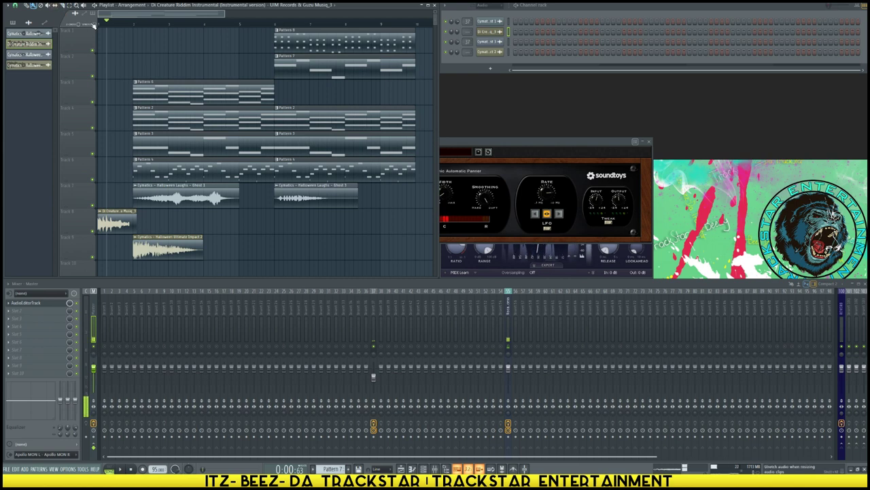
- Resize the riddim clip on Track 8 to end exactly at bar 2, checking the transition by playback
key("space")
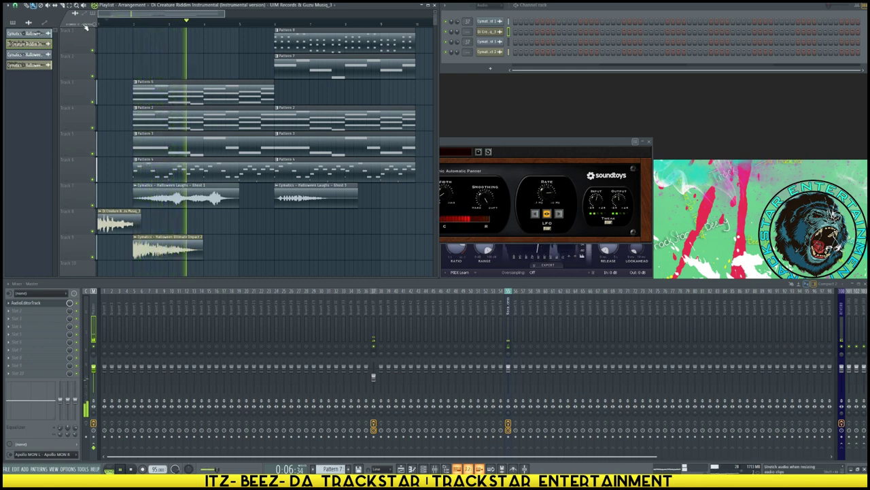
key("space")
key("space")
left_click_drag(140, 224, 137, 225)
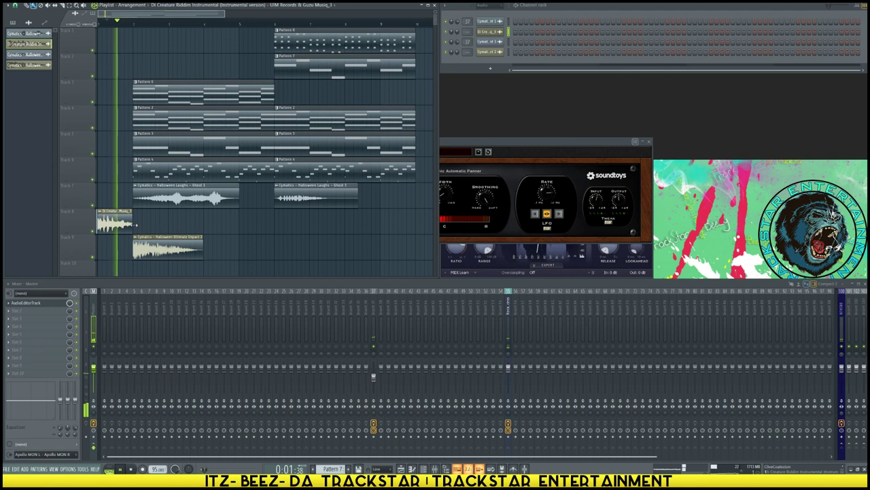
scroll(130, 22, "up", 2)
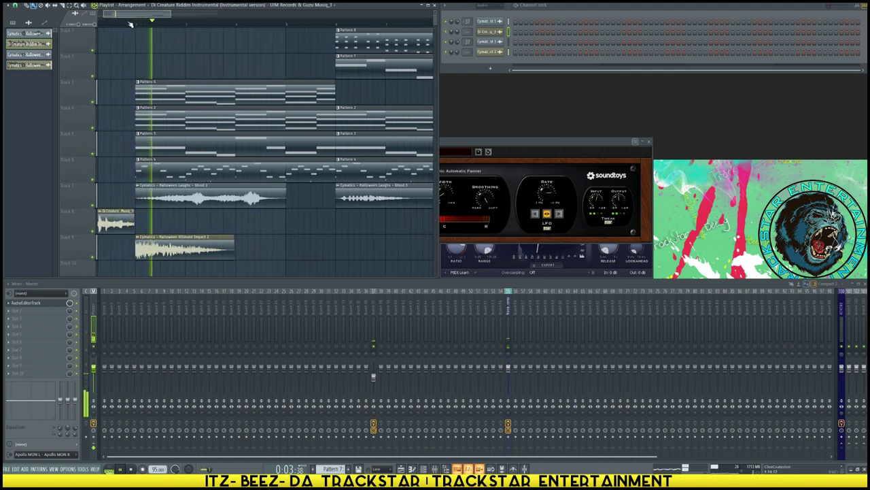
scroll(132, 24, "up", 2)
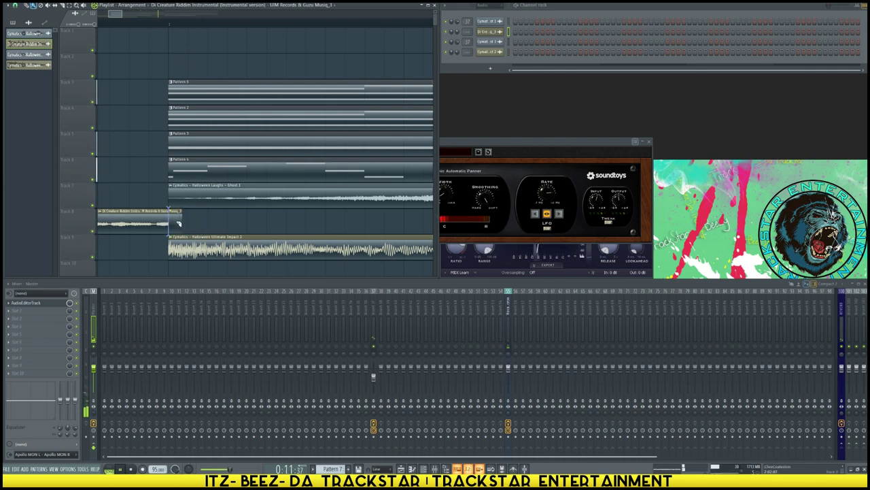
scroll(126, 24, "down", 5)
left_click(106, 24)
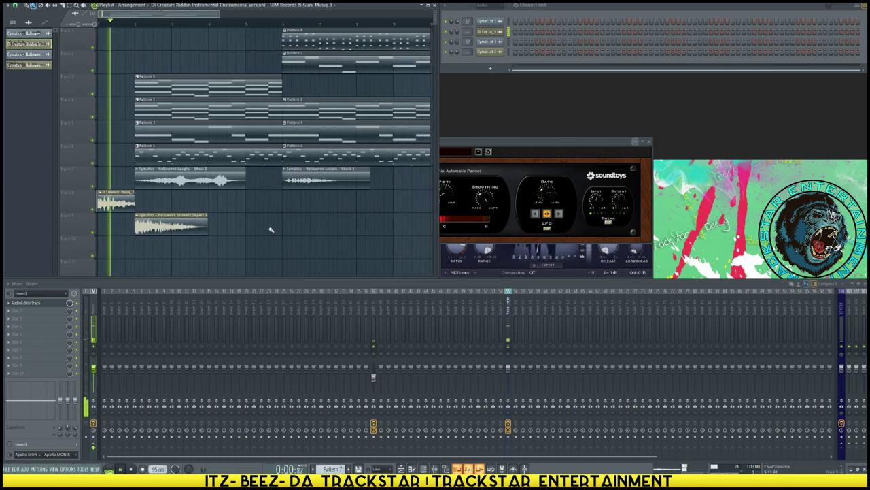
- Audition more Cymatics Halloween Ultimate Impact samples while the arrangement plays
mouse_move(3, 136)
key("alt+F8")
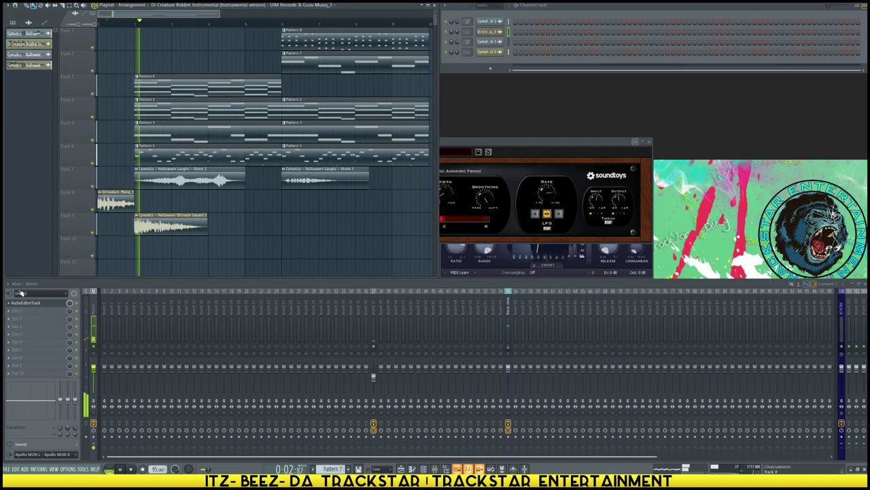
key("alt+F8")
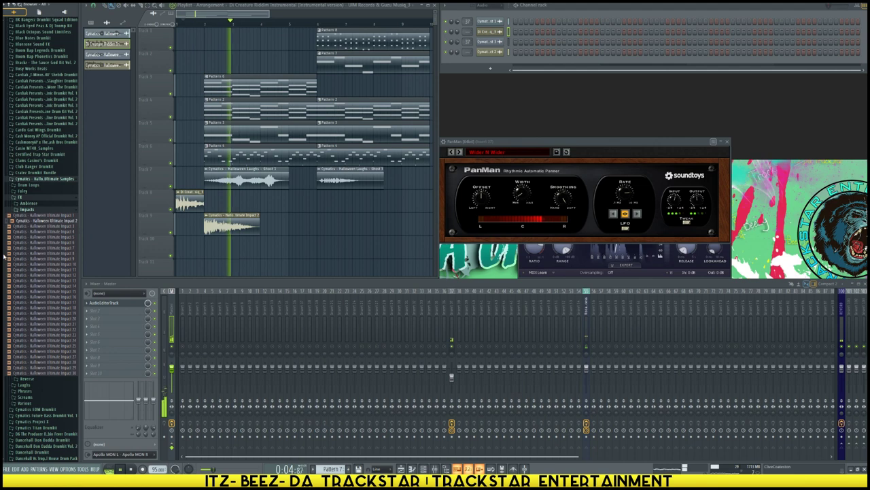
left_click(47, 265)
left_click(55, 285)
left_click(63, 307)
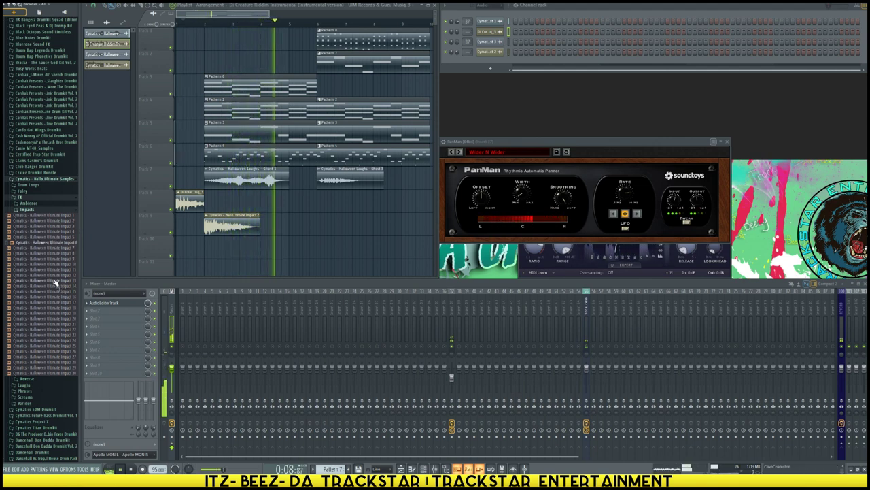
left_click(56, 350)
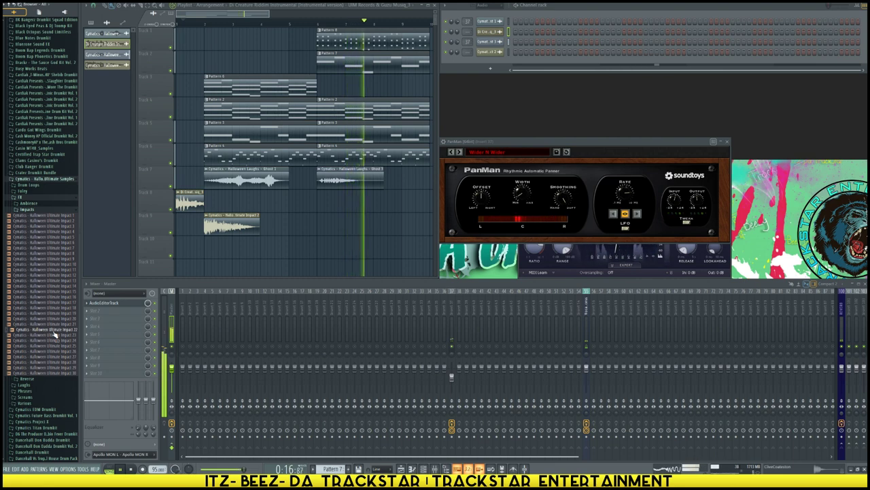
- Close the Impacts folder and audition samples from the Halloween Screams folder
left_click(27, 210)
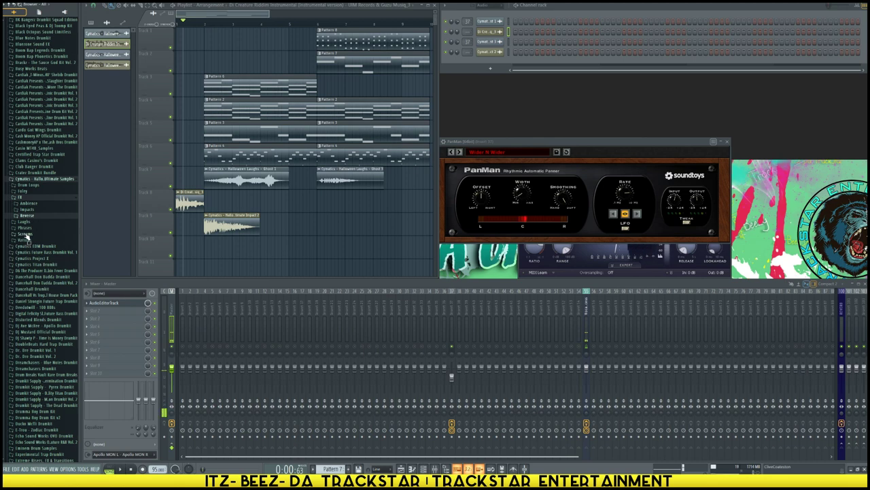
left_click(25, 234)
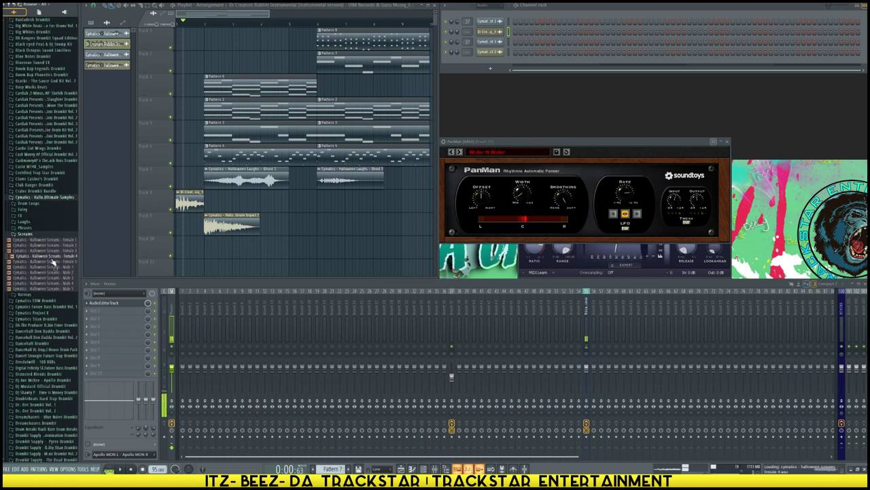
left_click(55, 267)
left_click(41, 251)
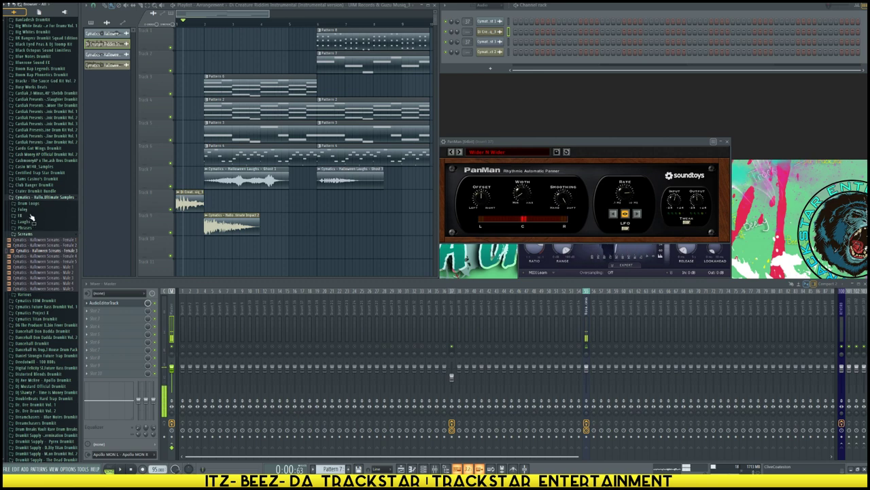
- Audition several phrase samples from the Cymatics Halloween Phrases folder
left_click(27, 228)
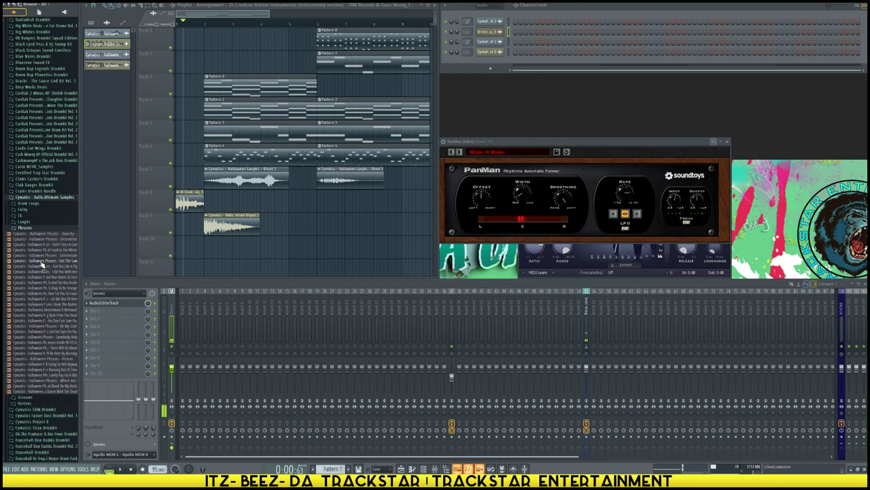
left_click(54, 294)
left_click(63, 337)
left_click(61, 342)
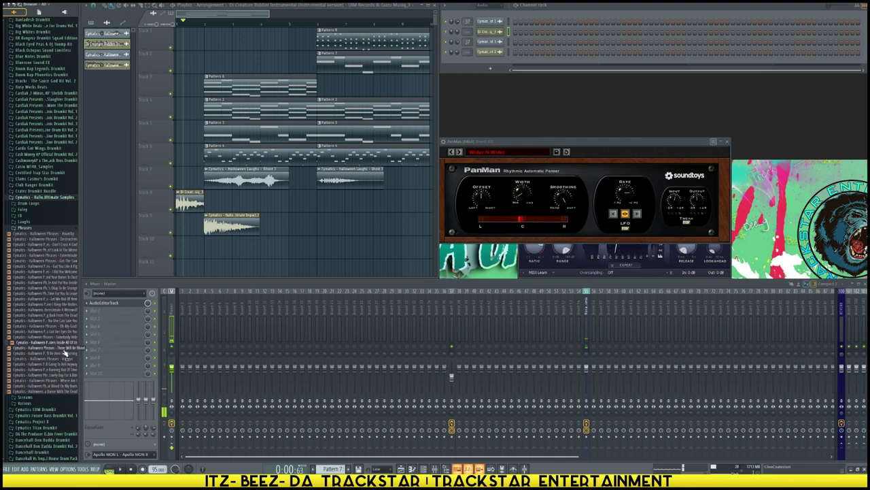
left_click(63, 352)
left_click(63, 364)
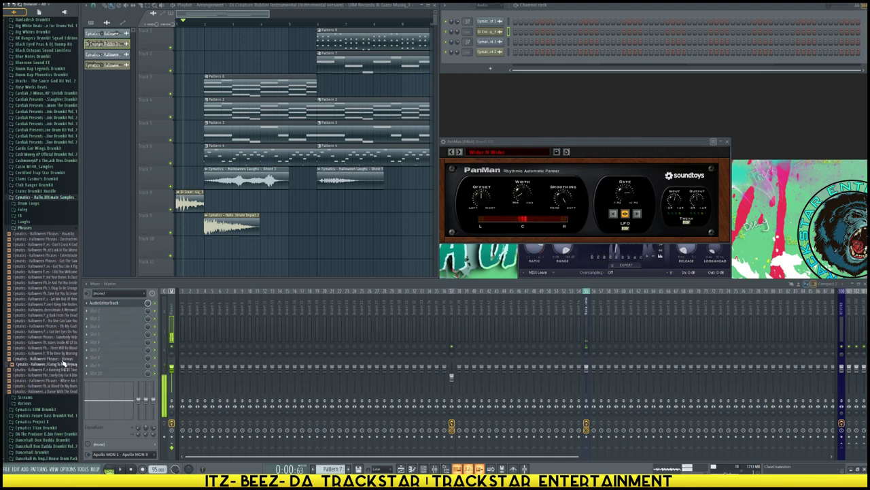
- Audition full drum loops from the Cymatics Halloween Drum Loops folder
left_click(29, 202)
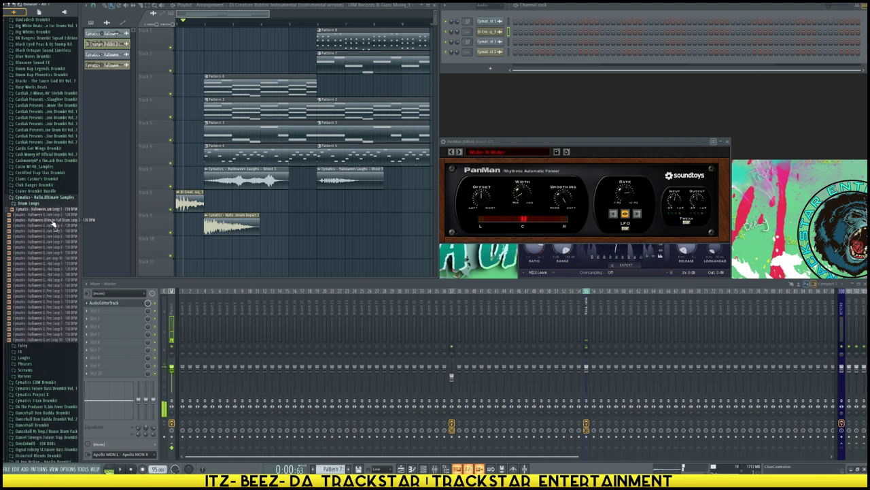
left_click(53, 232)
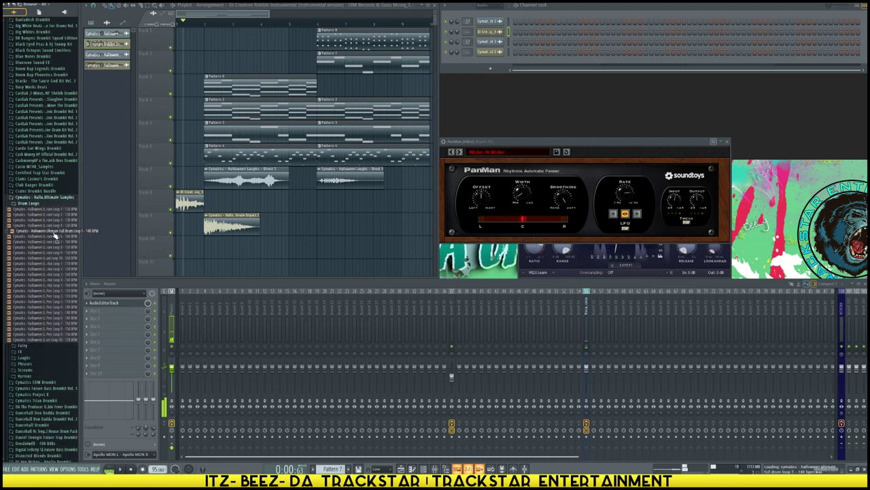
left_click(56, 226)
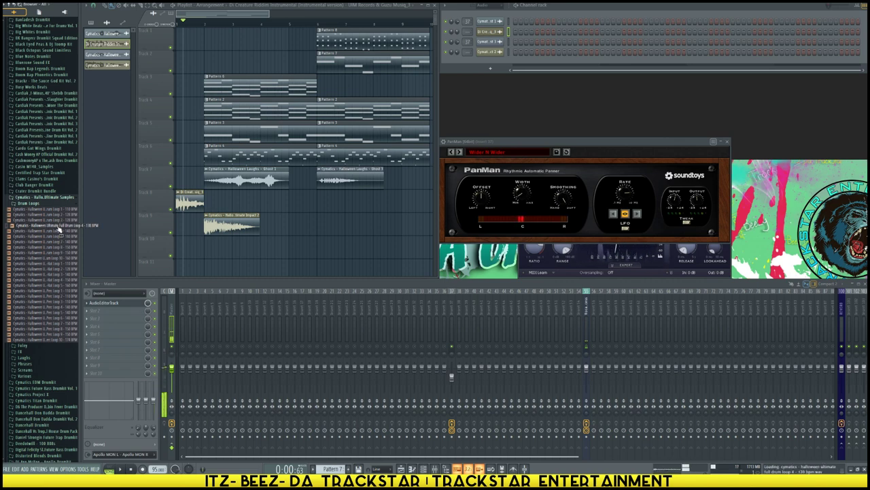
- Try the Halloween Ultimate Full Drum Loop 4 - 130 BPM on Track 10 from bar 2 during playback, and remove its clip and channel
left_click_drag(58, 229, 157, 248)
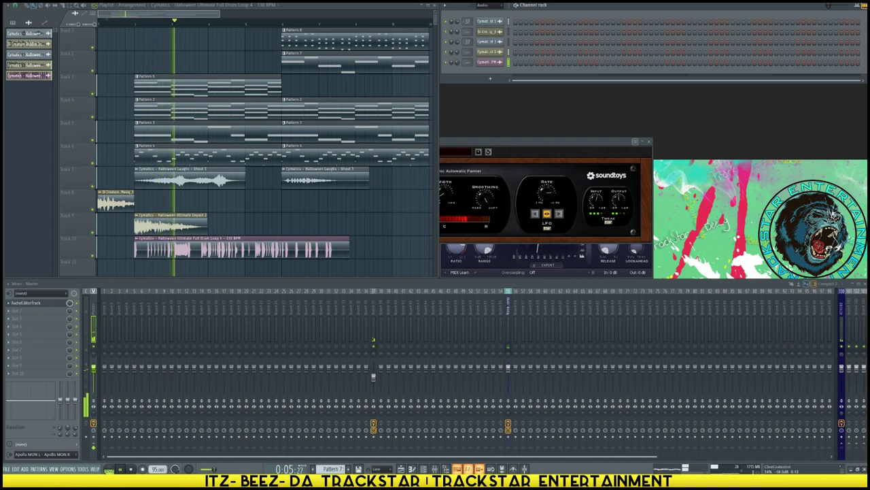
key("space")
key("space")
key("space")
right_click(249, 249)
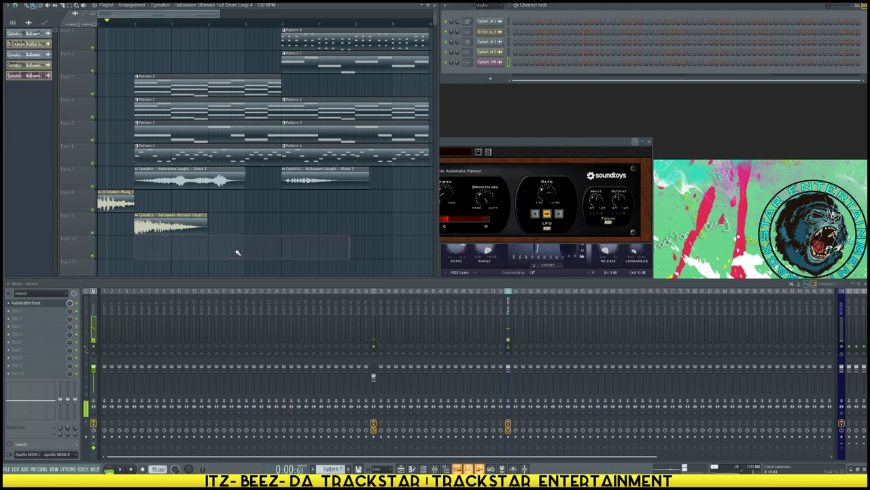
right_click(495, 63)
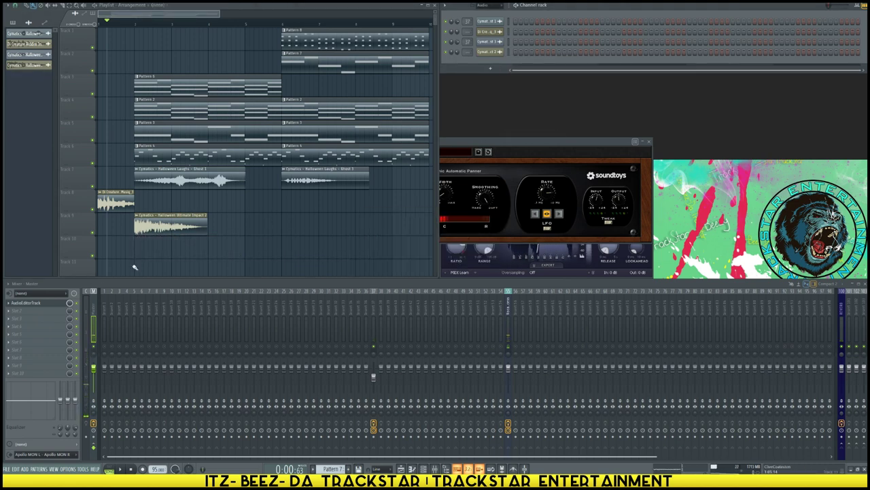
- Select bars 6 to 10 on the playlist timeline and open the Kicks folder of the Echo Sound Works OVO Drumkit
left_click_drag(282, 23, 432, 30)
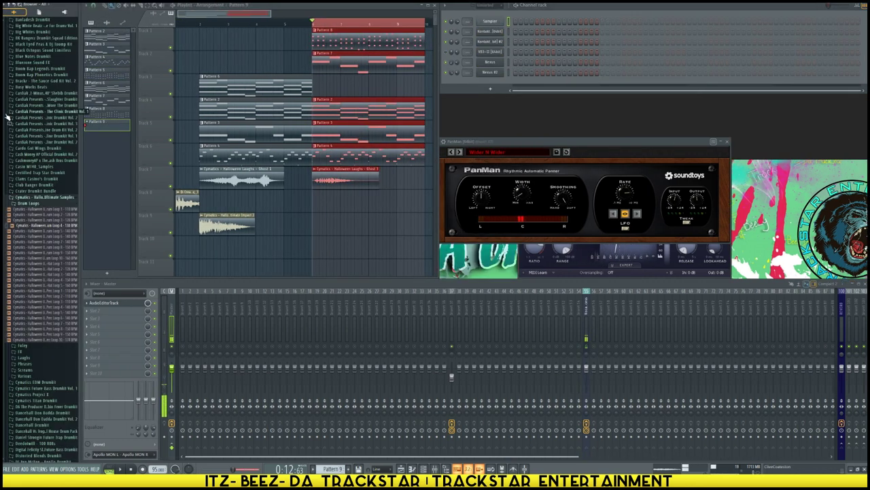
left_click(12, 247)
scroll(42, 291, "down", 4)
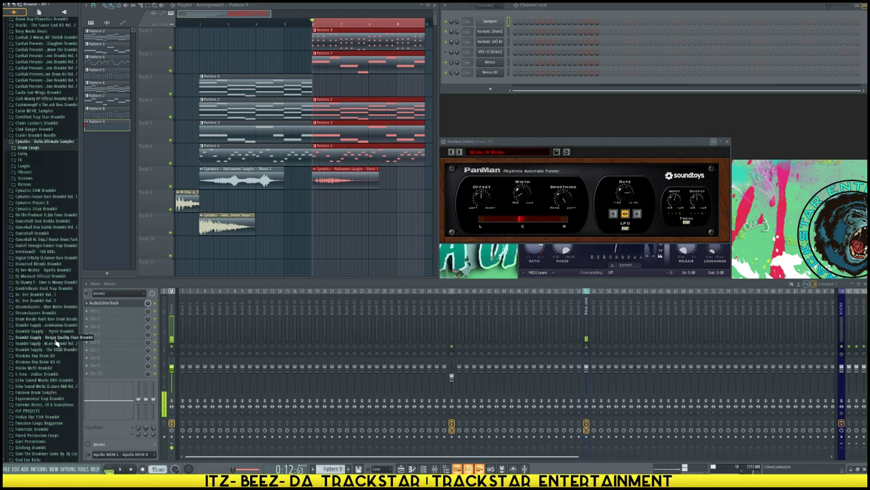
left_click(44, 381)
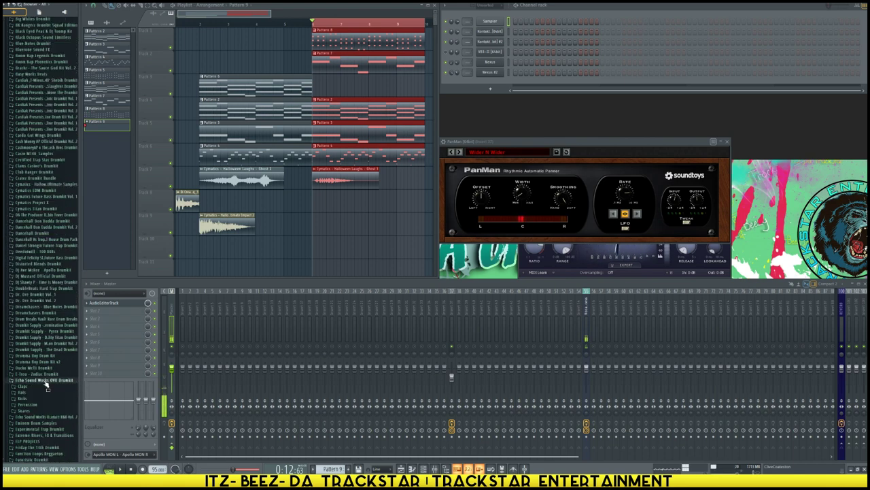
left_click(24, 398)
- Audition the OVO kicks and load OVO Kick 05 in a new channel
left_click(31, 311)
left_click(29, 300)
left_click(28, 291)
left_click(28, 281)
left_click(29, 279)
left_click(30, 271)
left_click(30, 265)
left_click(30, 259)
left_click(30, 253)
left_click(30, 248)
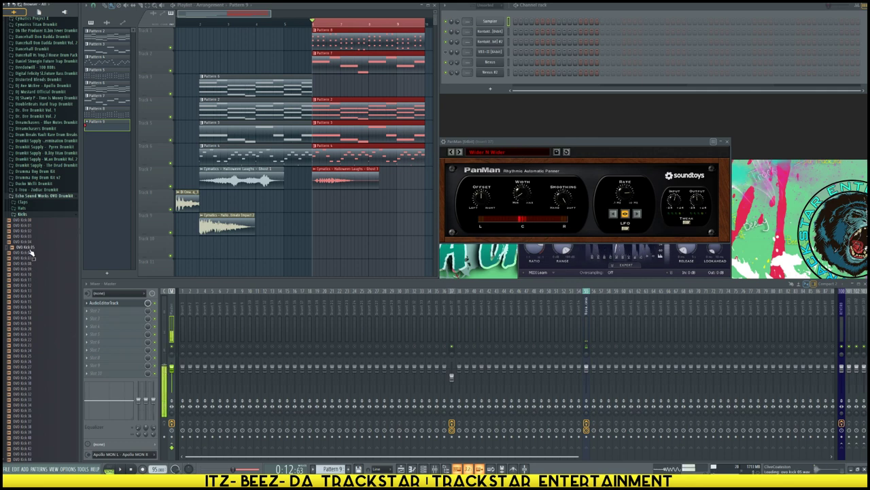
right_click(27, 249)
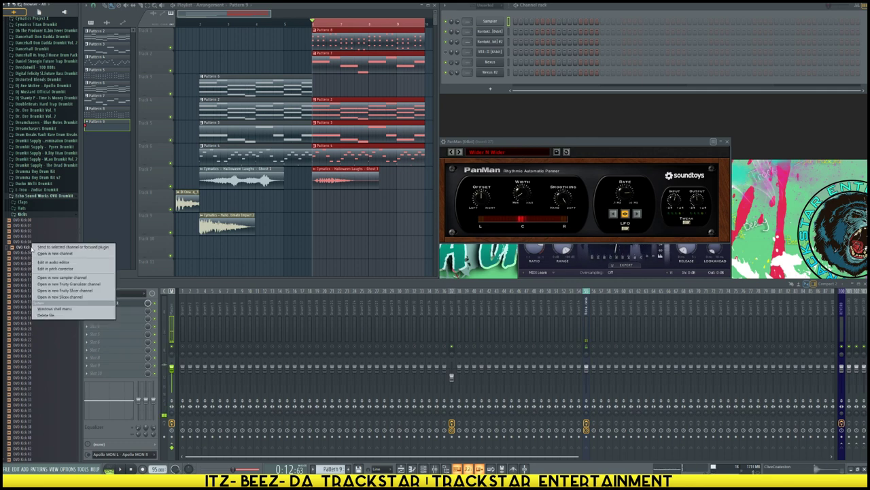
left_click(68, 252)
- Audition kicks further down the folder and load OVO Kick 32 in a new channel
left_click(19, 389)
left_click(22, 393)
left_click(24, 399)
left_click(23, 395)
right_click(24, 395)
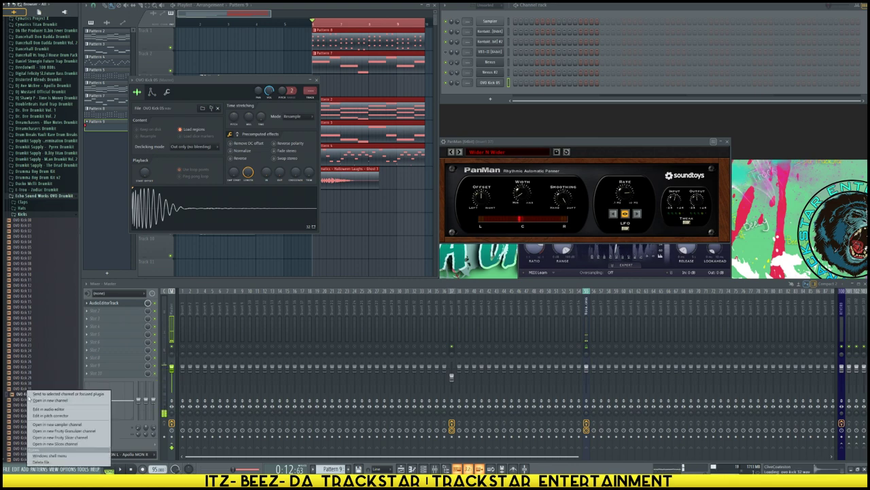
left_click(68, 401)
- Load OVO Kick 41 and OVO Kick 42 in separate new channels
left_click(26, 444)
left_click(27, 449)
left_click(28, 444)
right_click(29, 446)
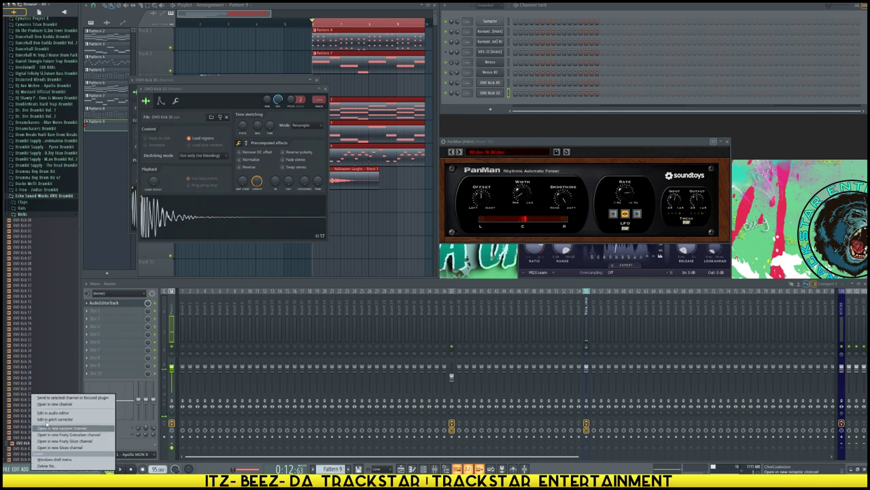
left_click(68, 408)
left_click(24, 448)
right_click(24, 448)
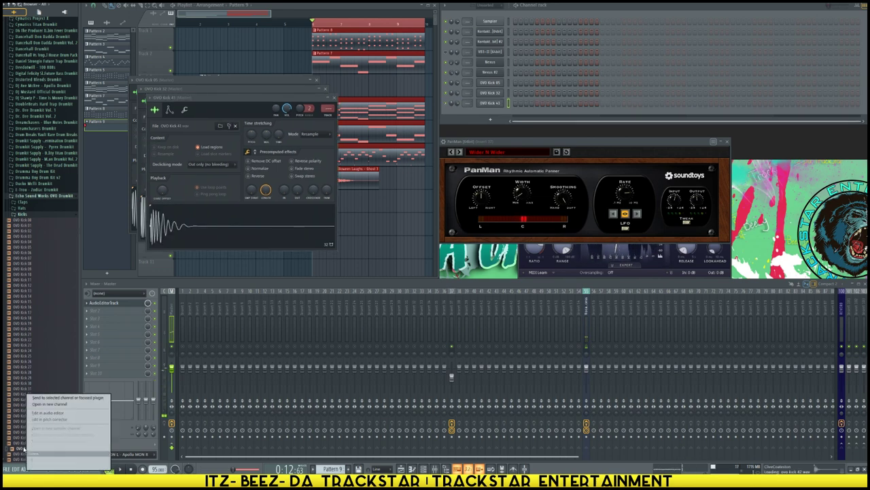
left_click(51, 404)
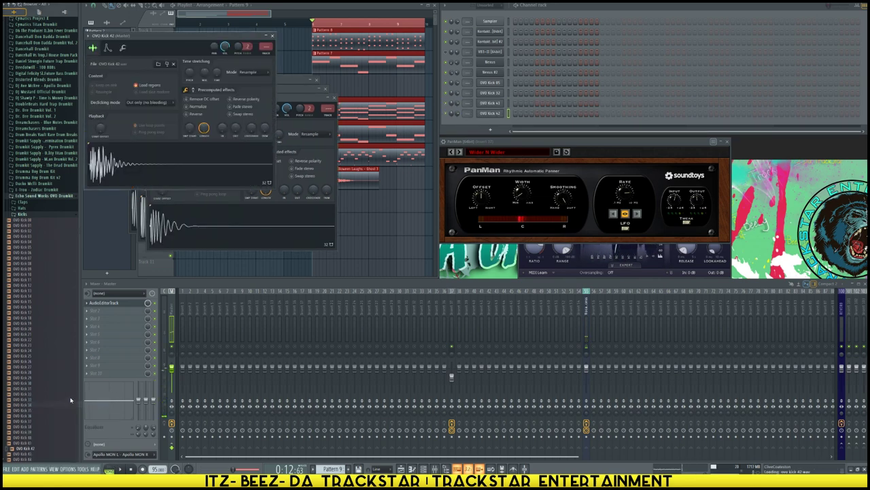
- Add a step 1 hit to all four OVO kick channels and place Pattern 9 on Track 8 at bar 6, checking it by playback
key("alt+F8")
left_click(516, 113)
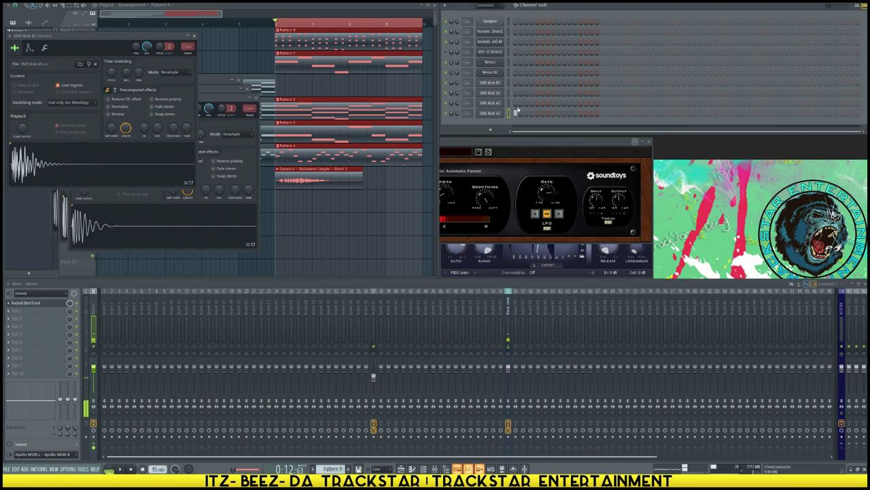
left_click(520, 103)
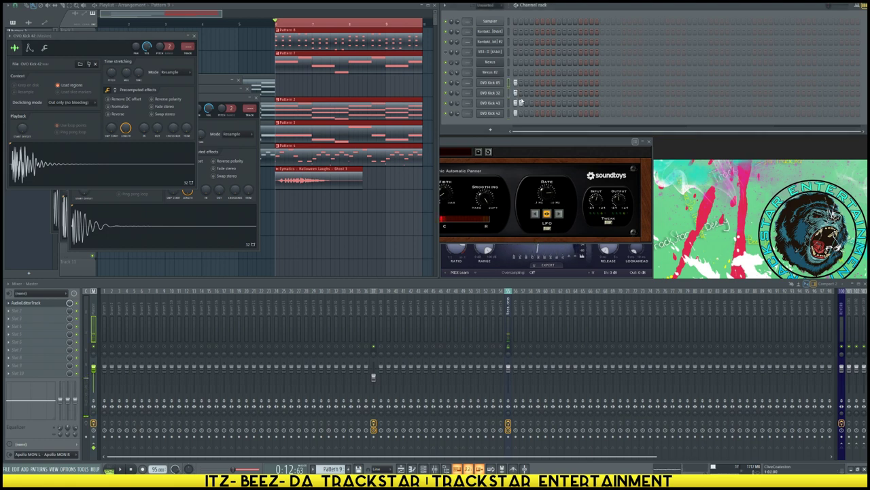
right_click(522, 102)
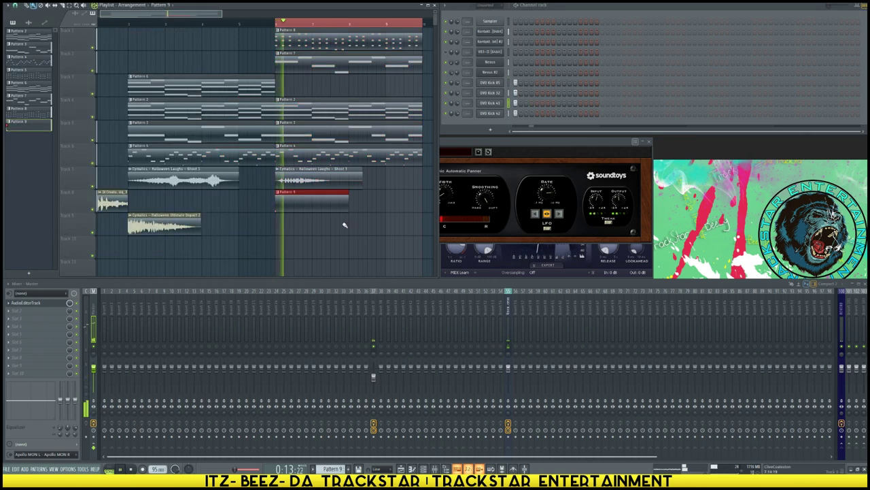
key("space")
- Load OVO Snare 25, OVO Snare 26 and OVO Snare 35 from the drumkit's Snares folder in new channels
mouse_move(2, 219)
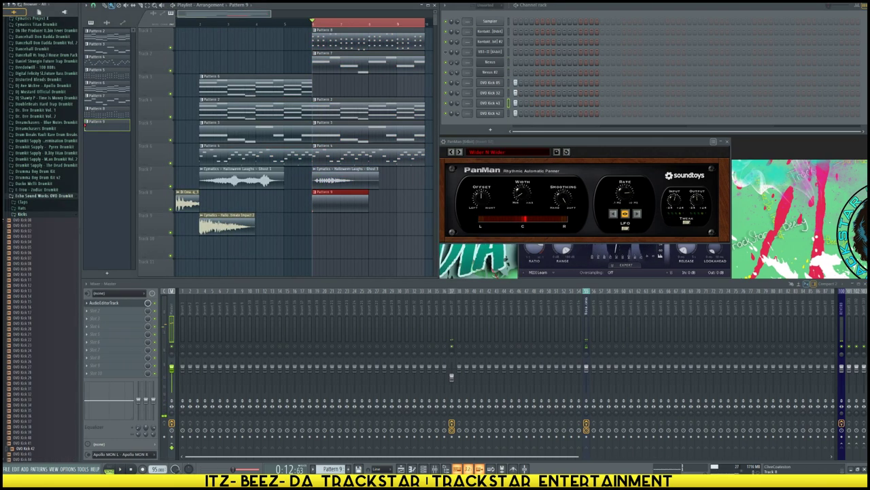
left_click(24, 215)
left_click(25, 226)
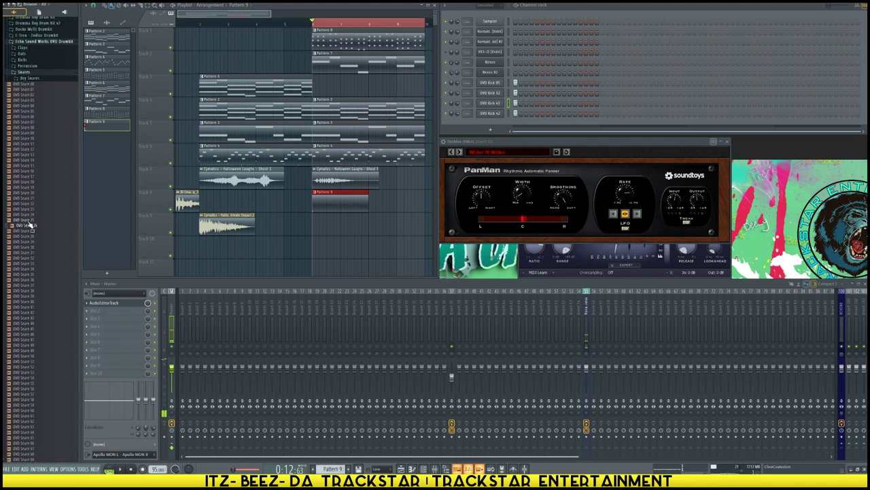
right_click(32, 218)
left_click(53, 227)
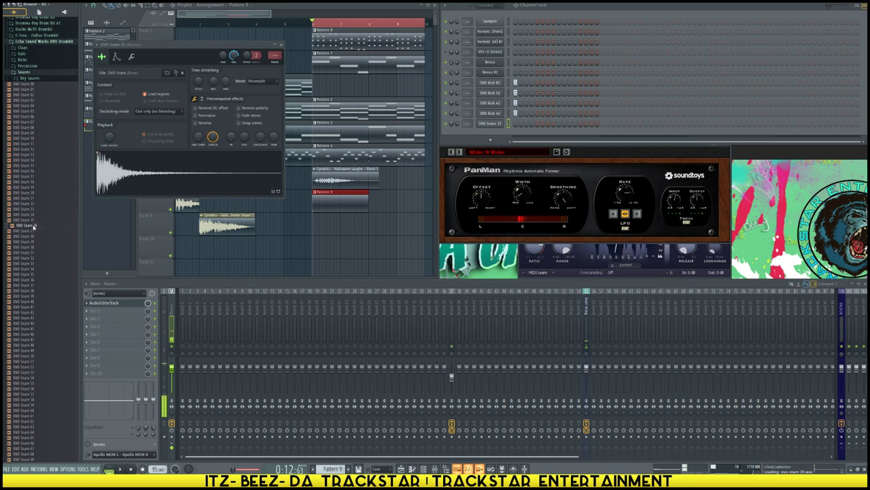
right_click(40, 224)
left_click(58, 232)
left_click(32, 269)
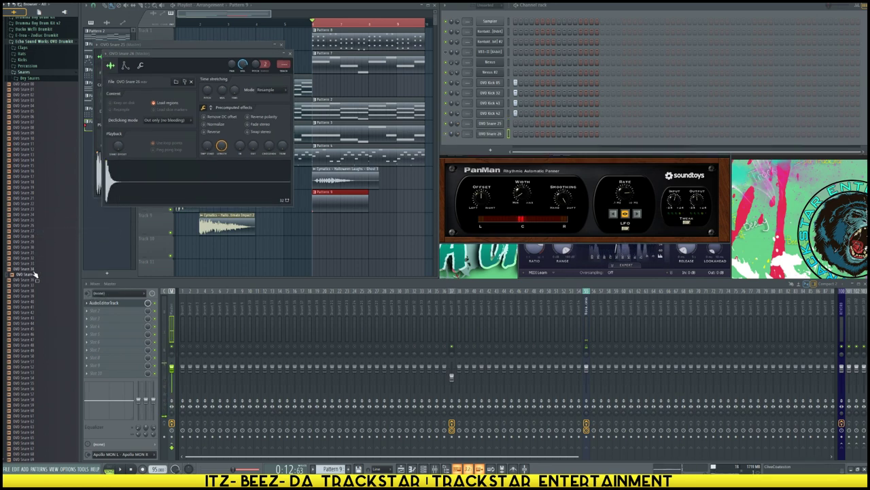
right_click(32, 275)
left_click(55, 280)
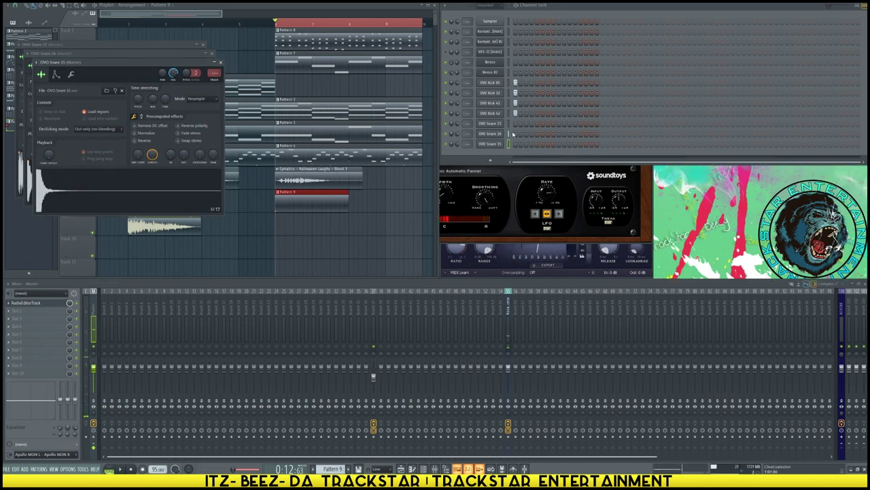
- Add OVO Snare 26 hits on steps 1, 5 and 8 and hits on step 4 for all four OVO kicks
key("space")
left_click(537, 134)
key("space")
key("space")
left_click(553, 134)
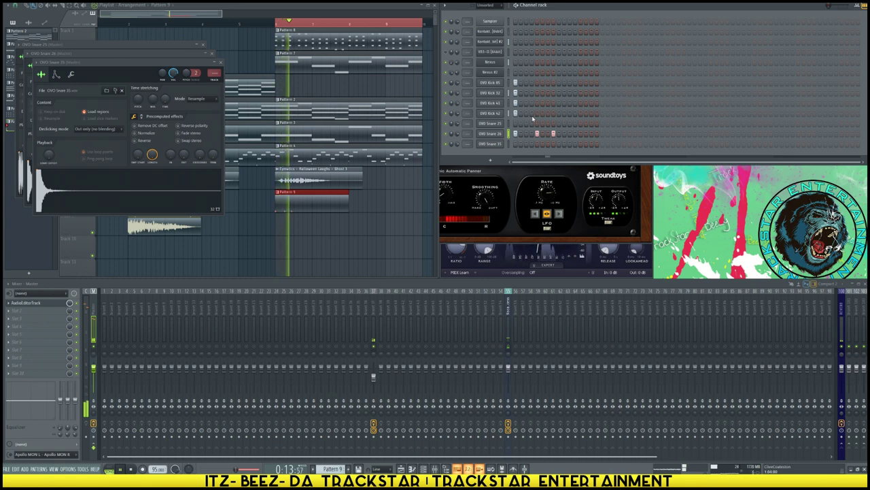
left_click(531, 92)
left_click(531, 82)
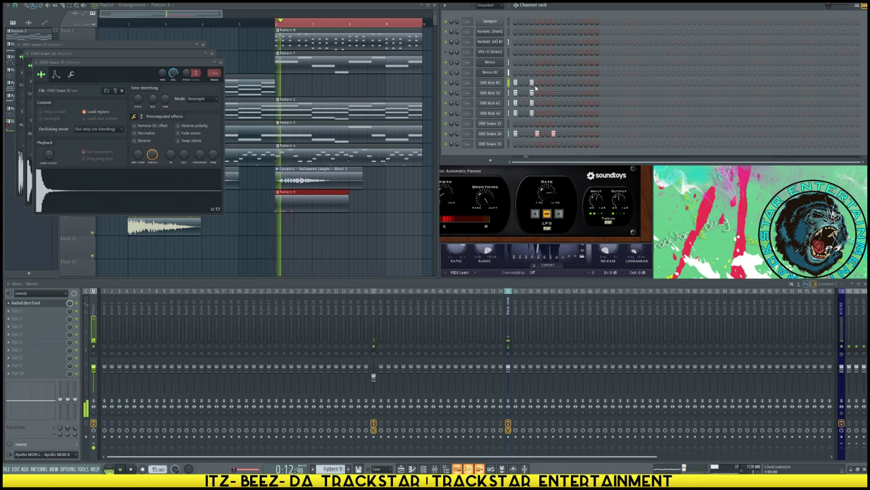
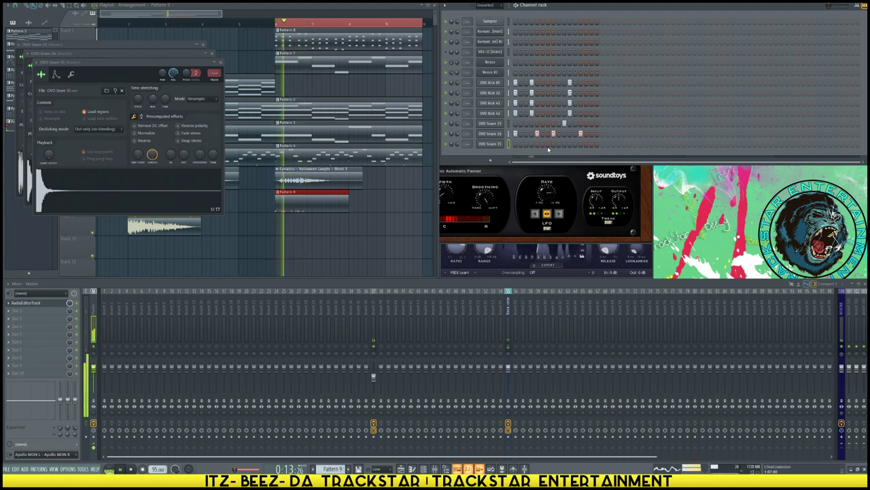
- Finish the kick and snare pattern with an OVO Snare 35 hit on step 16 and shorten the Pattern 9 clip on Track 8 to one bar
left_click(597, 144)
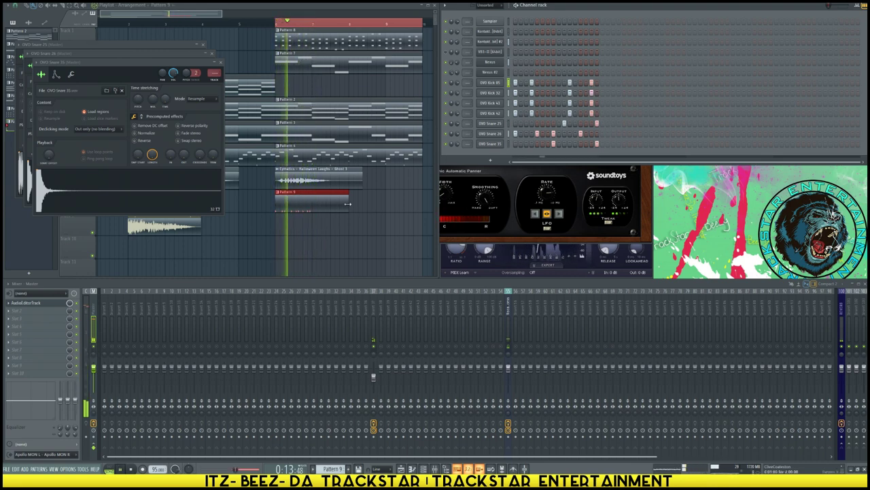
left_click_drag(348, 202, 309, 203)
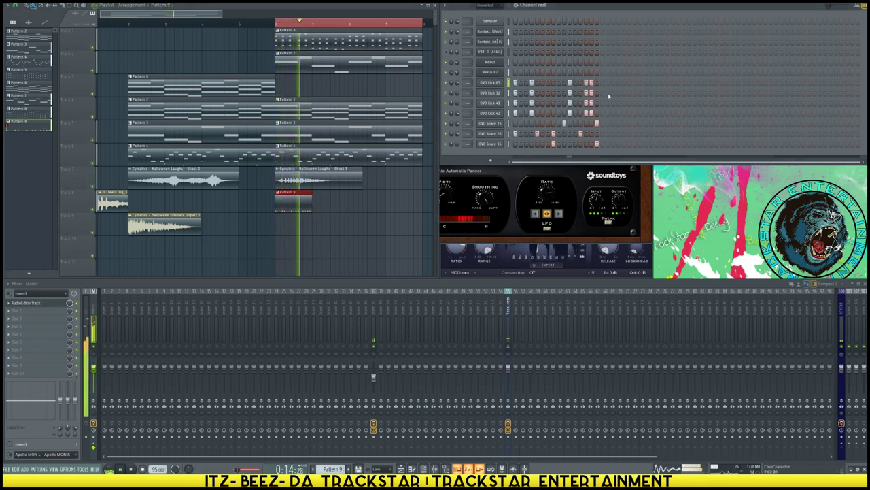
key("space")
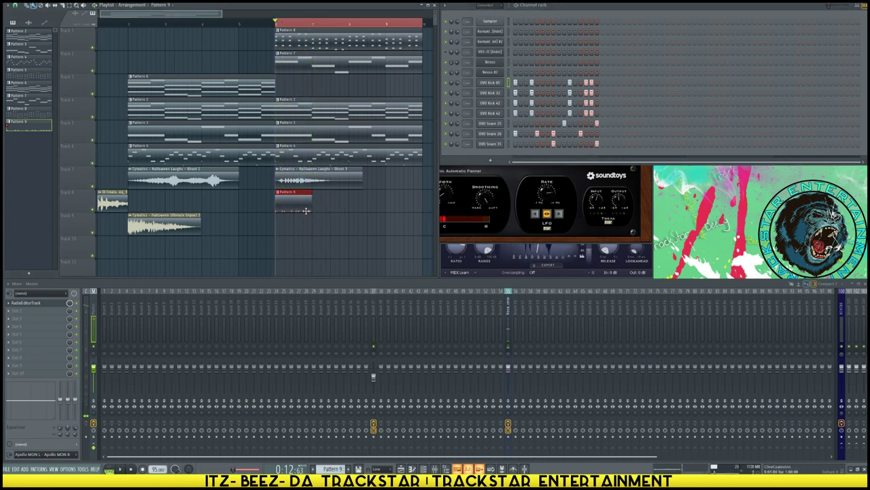
- Duplicate the Pattern 9 clip into the next bar, place the copy on track 9 and make it unique
key("ctrl+b")
left_click_drag(330, 223, 330, 232)
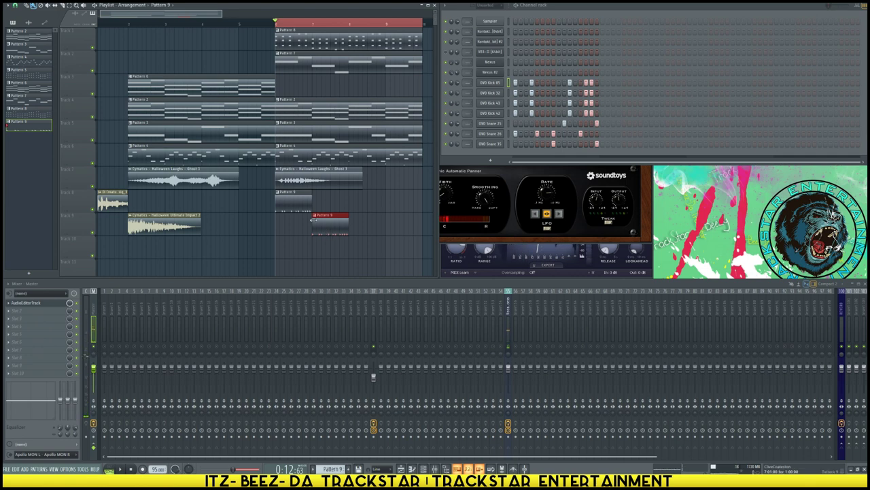
left_click(315, 218)
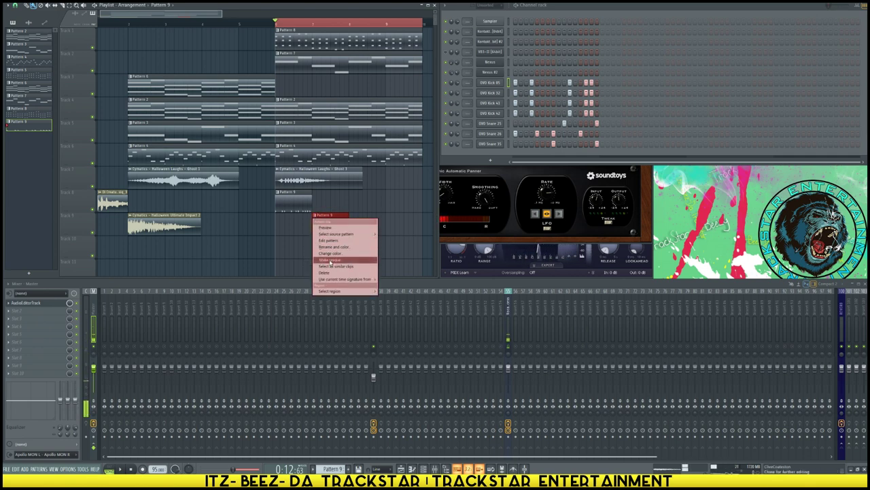
left_click(330, 260)
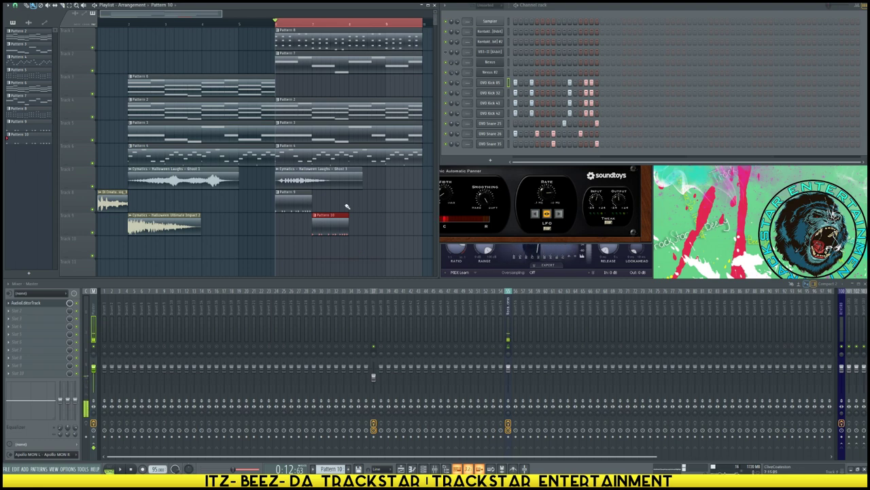
- Open Pattern 9 and remove the second kick hit from all four OVO Kick channels
double_click(310, 215)
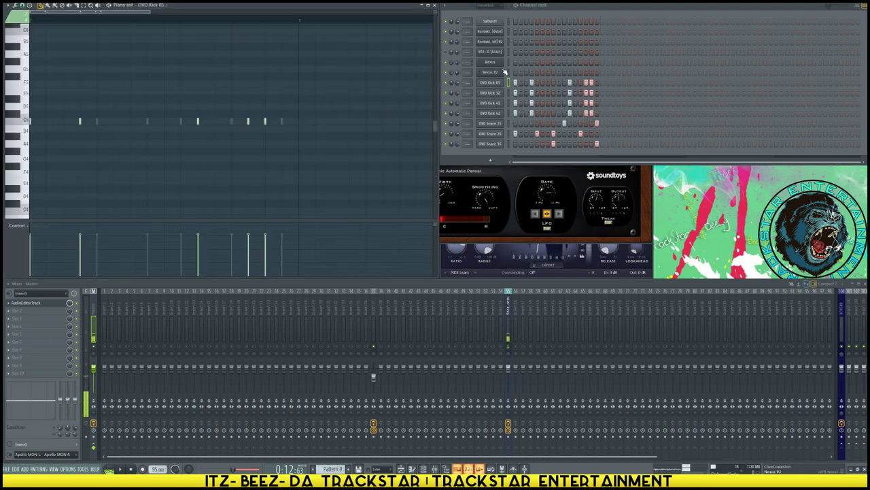
mouse_move(527, 114)
left_mouse_down()
mouse_move(546, 71)
mouse_move(552, 77)
mouse_move(526, 114)
mouse_move(566, 115)
left_mouse_up()
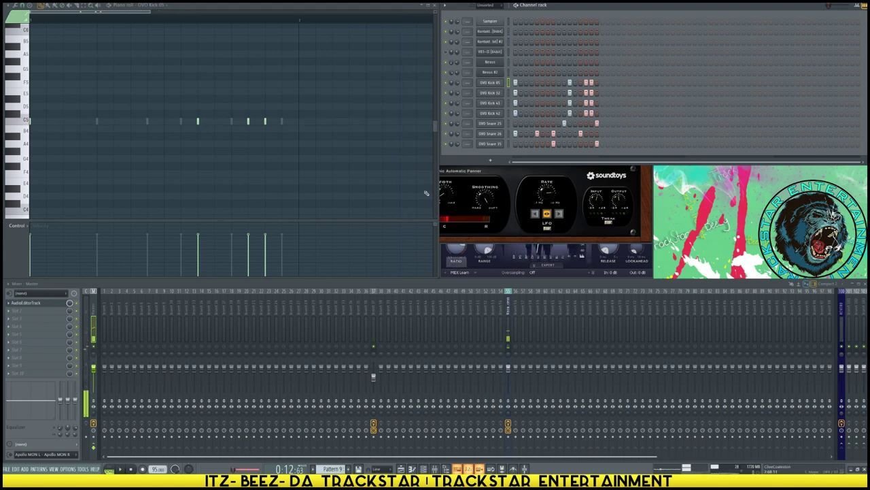
- Return to the playlist and copy the Pattern 9 and Pattern 10 clips together into the following two bars
key("F5")
left_click_drag(369, 235, 284, 166)
left_click_drag(283, 207, 357, 209)
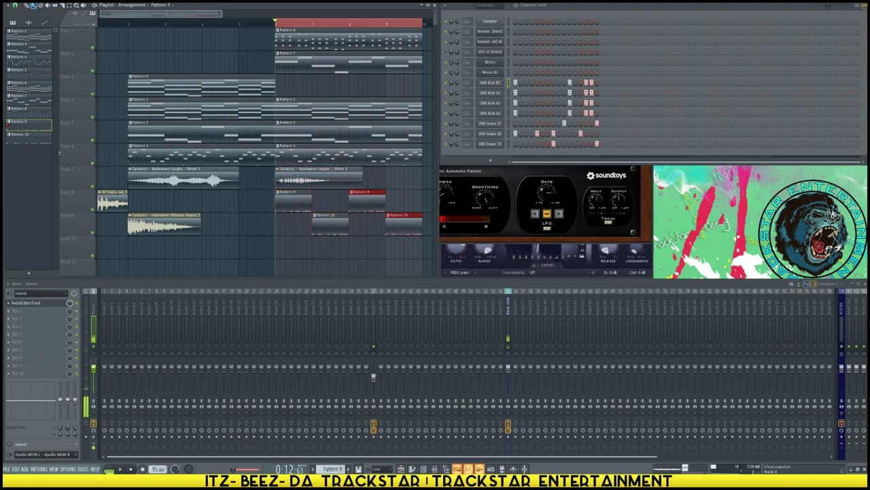
- Create a new empty pattern after Pattern 10, add a Serum channel and load its BASS - Dark Bass preset
left_click(45, 142)
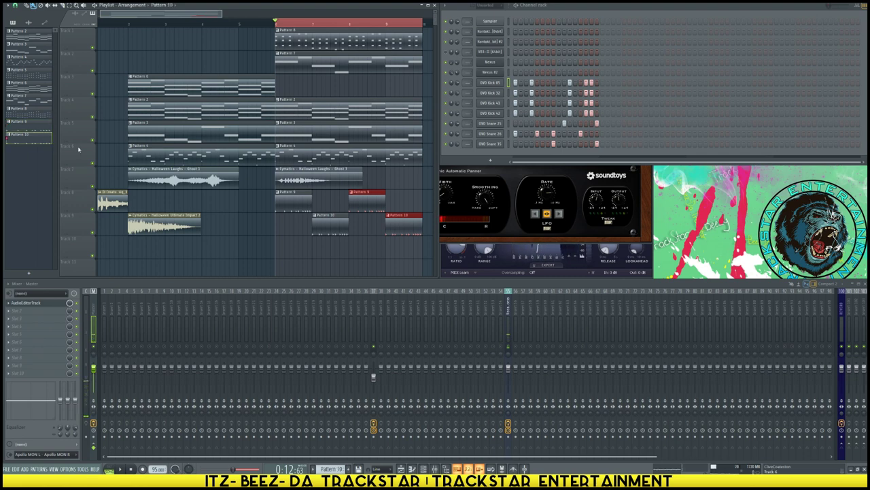
key("F4")
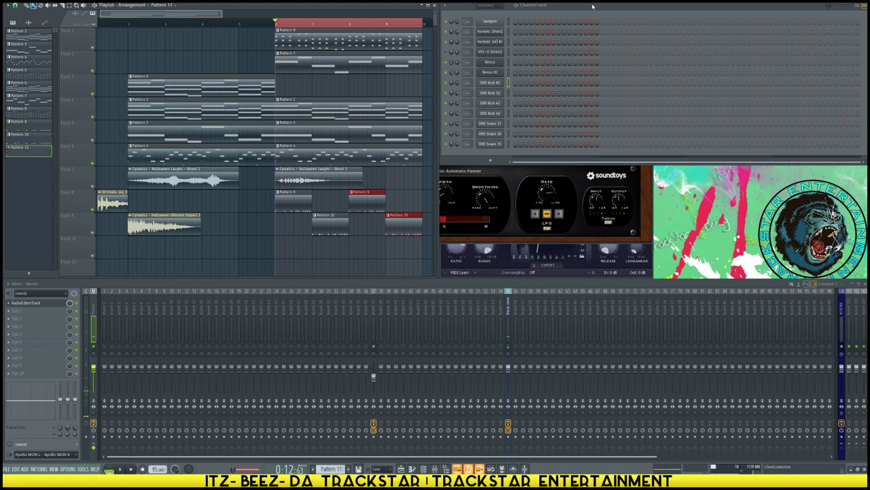
left_click(497, 161)
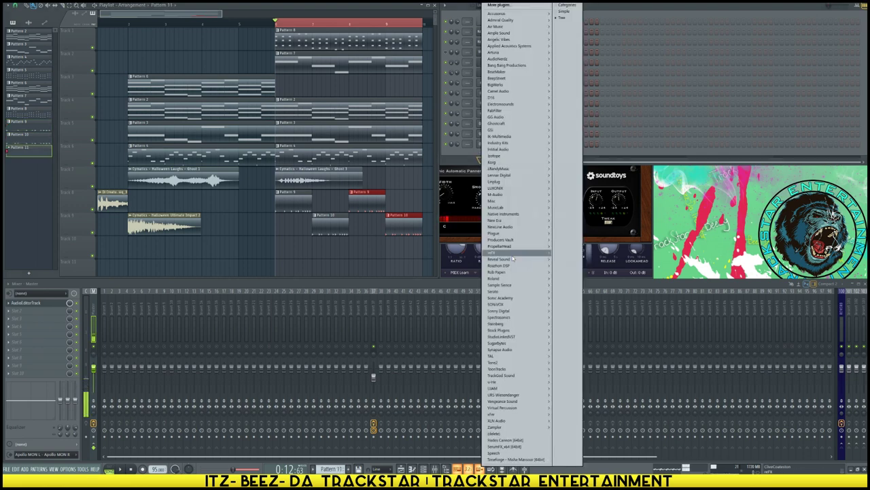
left_click(516, 428)
left_click(210, 84)
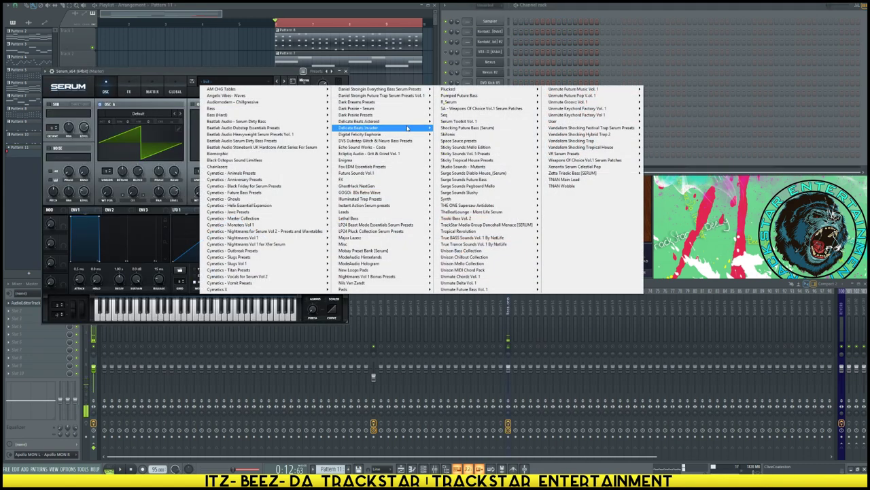
mouse_move(523, 141)
left_click(558, 148)
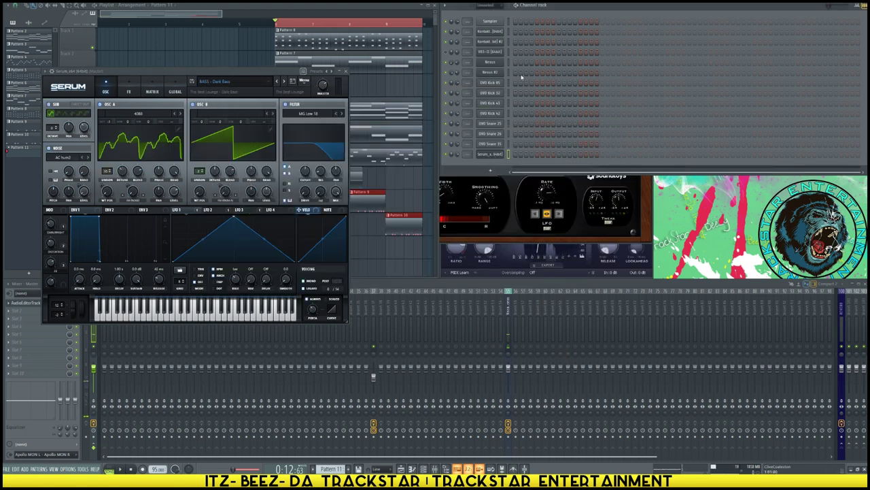
- Go back through the patterns to Pattern 5 and open the Serum channel's piano roll
key("KP_Subtract")
key("KP_Subtract")
key("KP_Subtract")
key("KP_Subtract")
key("KP_Subtract")
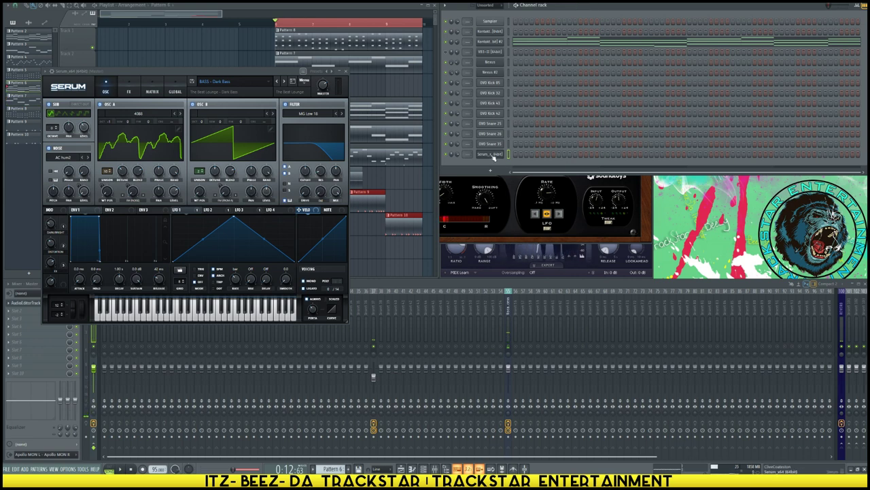
key("KP_Subtract")
key("KP_Subtract")
key("KP_Subtract")
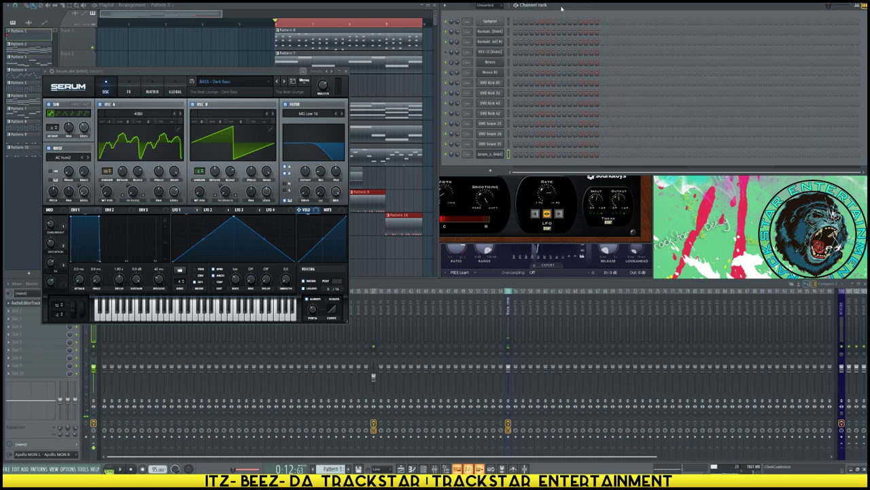
key("KP_Add")
key("KP_Add")
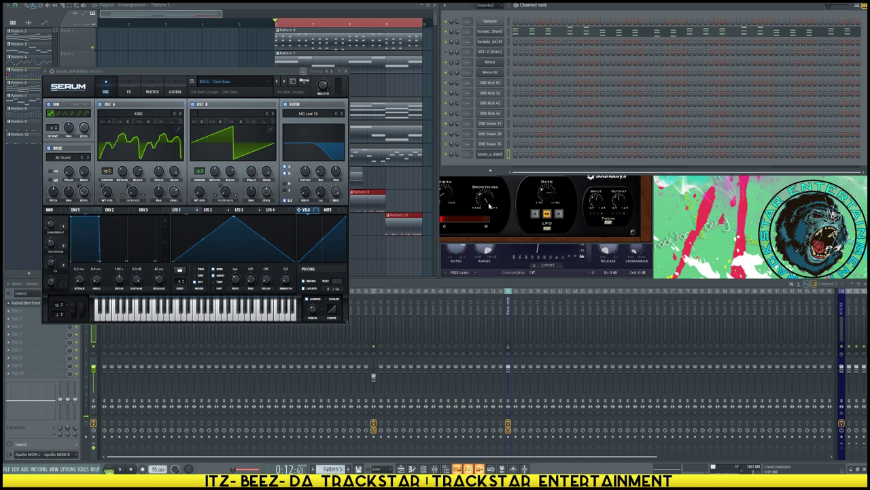
right_click(491, 154)
left_click(534, 155)
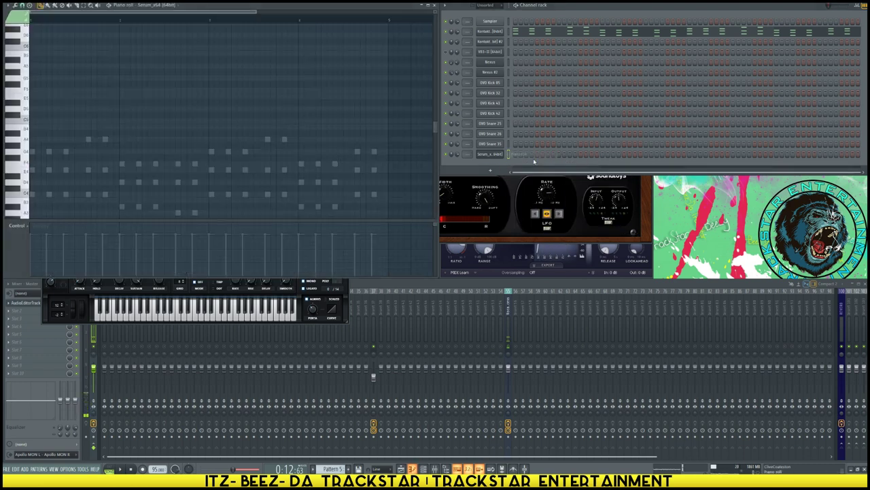
- Place a C4 note at the very start of the Serum piano roll and lengthen it over the first chords
left_click(36, 195)
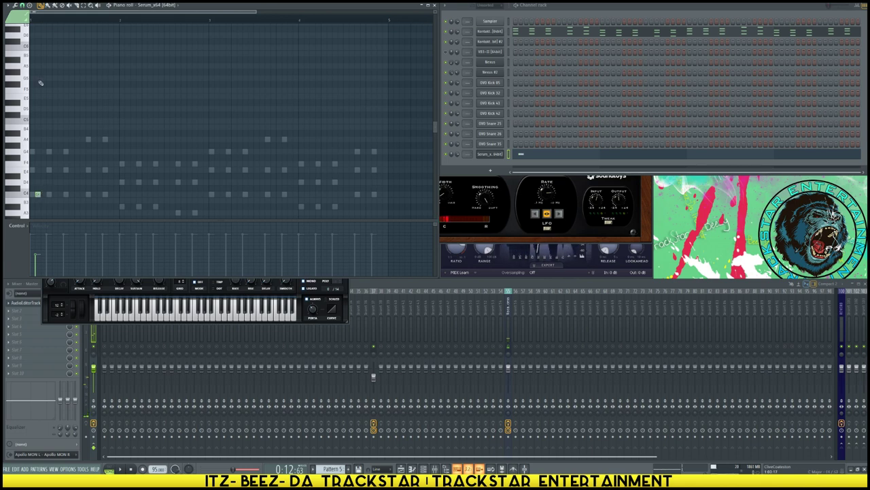
left_click(23, 6)
left_click(31, 23)
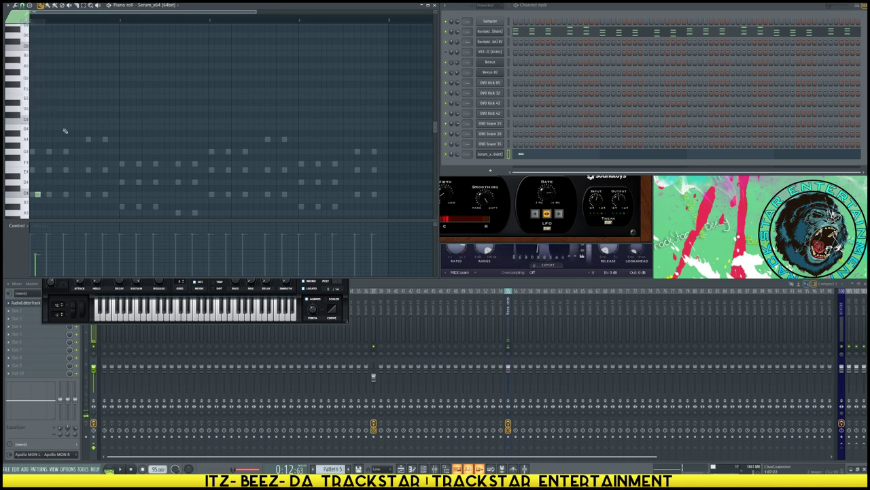
right_click(38, 194)
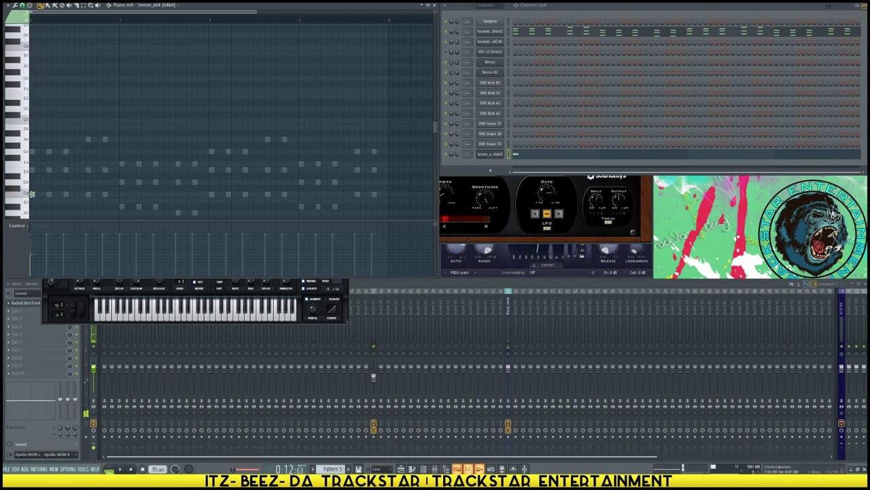
left_click_drag(80, 195, 84, 195)
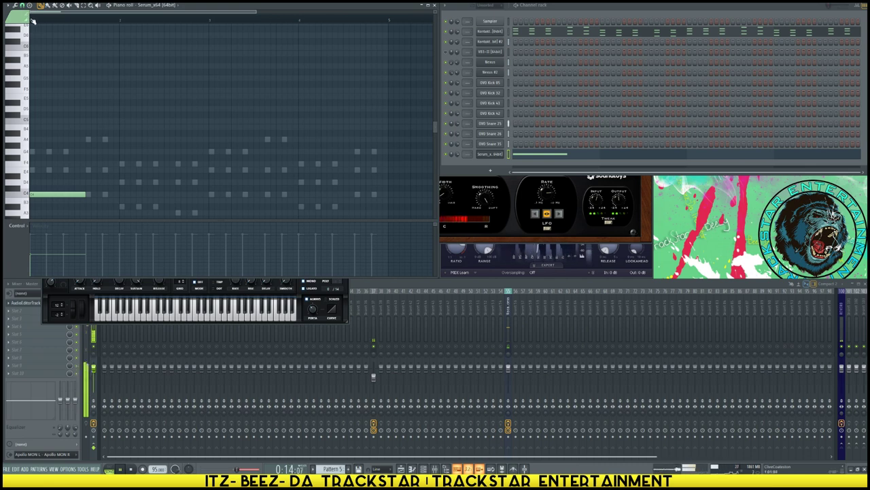
- Stop the song playback, switch to pattern mode and play Pattern 5 with the bass note
key("space")
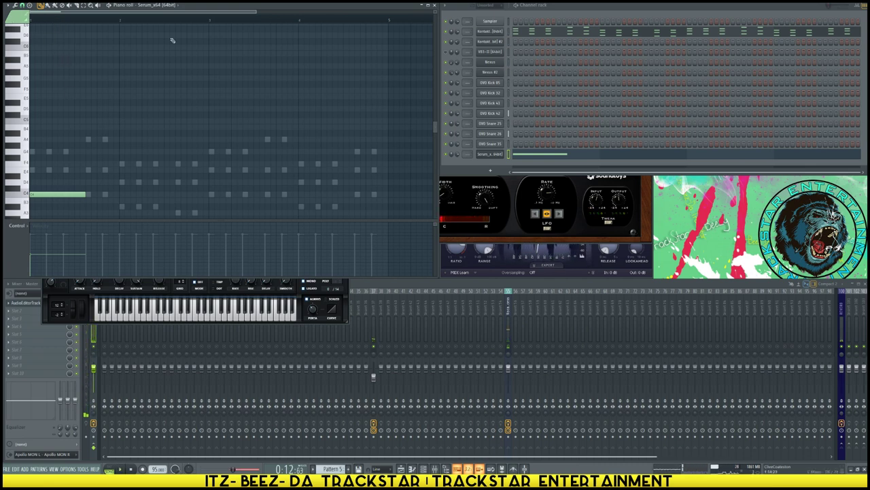
left_click(110, 468)
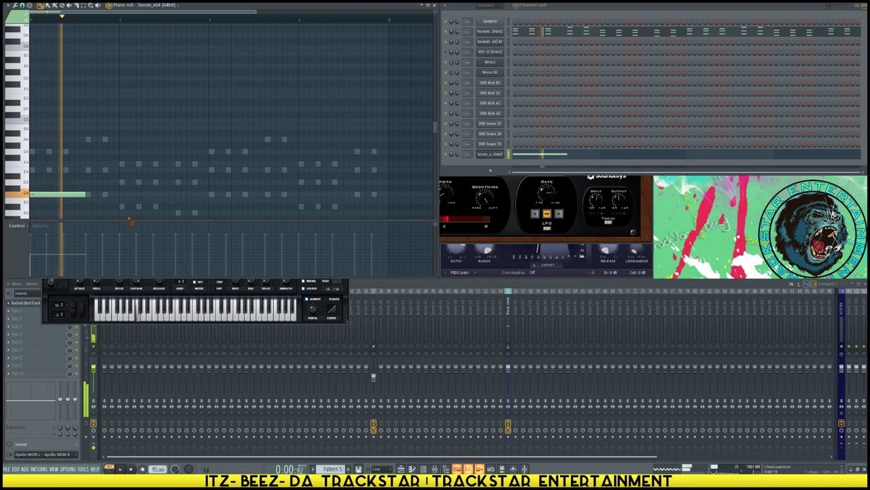
key("space")
- Extend the first C4 note to a full bar and add A#3, A3, C4, A#3 and C4 notes along the chord roots
left_click_drag(85, 195, 119, 197)
left_click(123, 206)
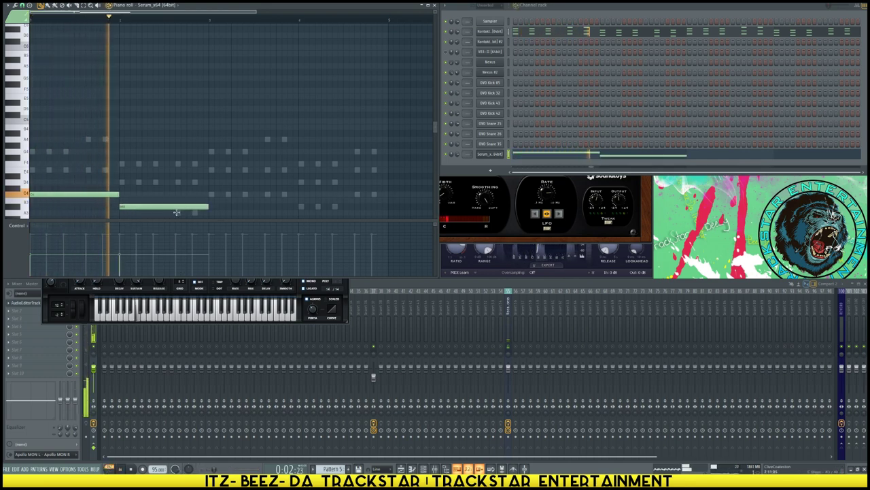
left_click(177, 213)
left_click(210, 195)
left_click(302, 206)
left_click(358, 196)
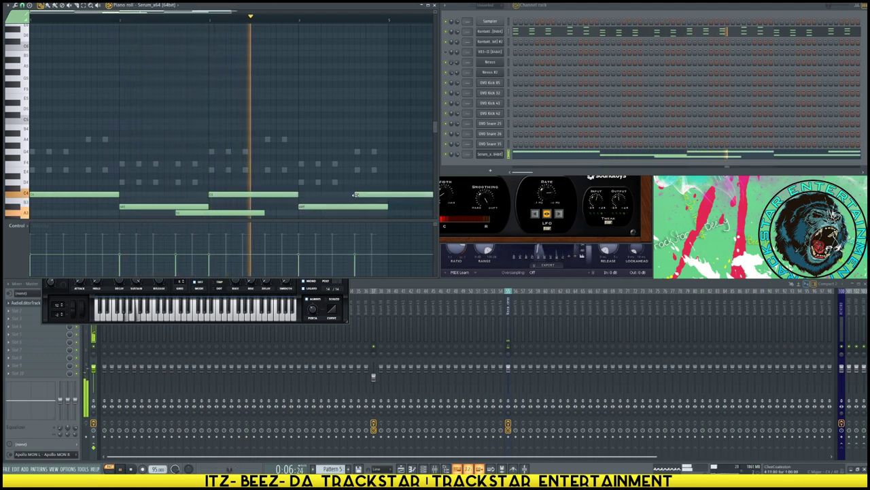
- Apply legato to the bass notes to remove their overlaps and trim the last C4 note to the end of bar 4
key("alt+l")
key("Return")
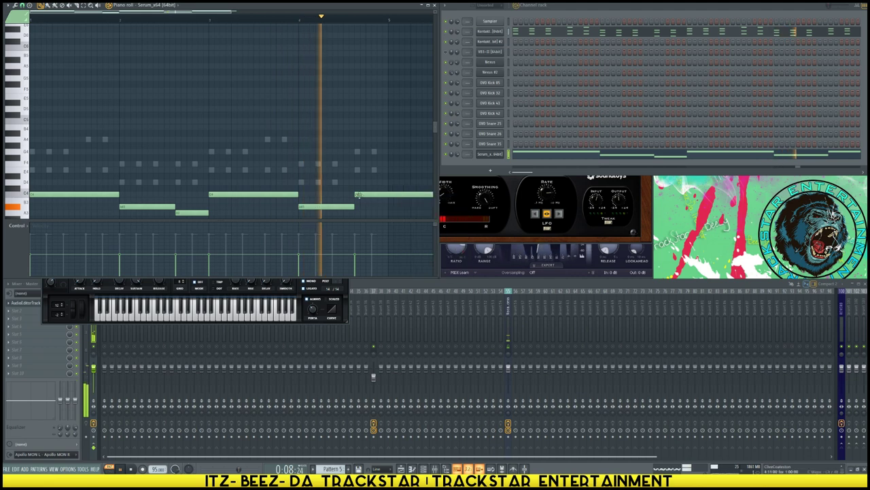
scroll(384, 22, "down", 1)
key("space")
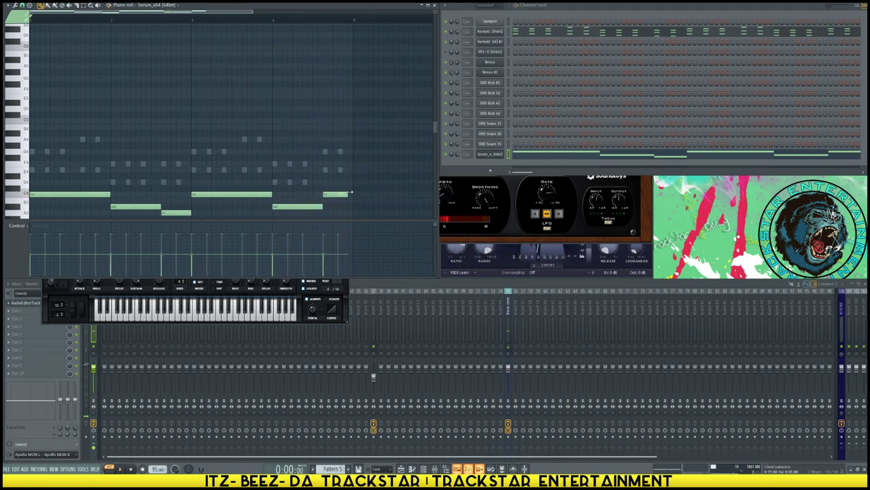
- Add a second Serum channel and paste the first Serum channel's bass notes into it
left_click(490, 170)
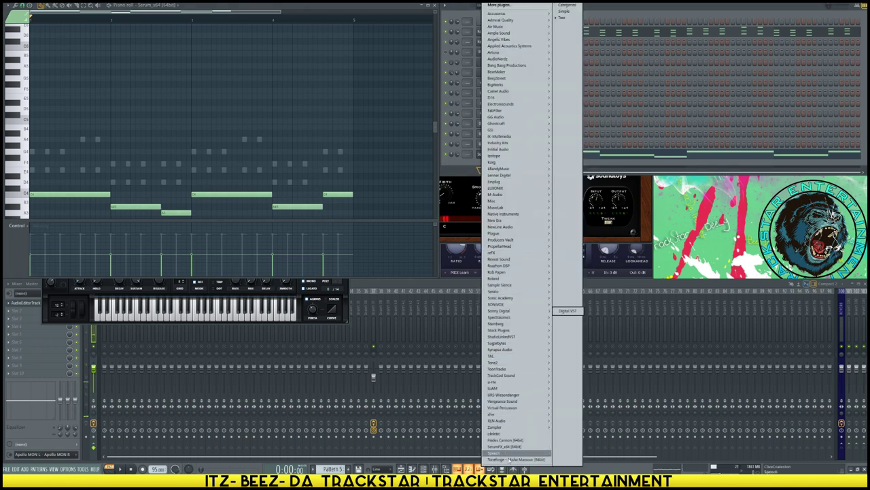
mouse_move(517, 413)
left_click(573, 414)
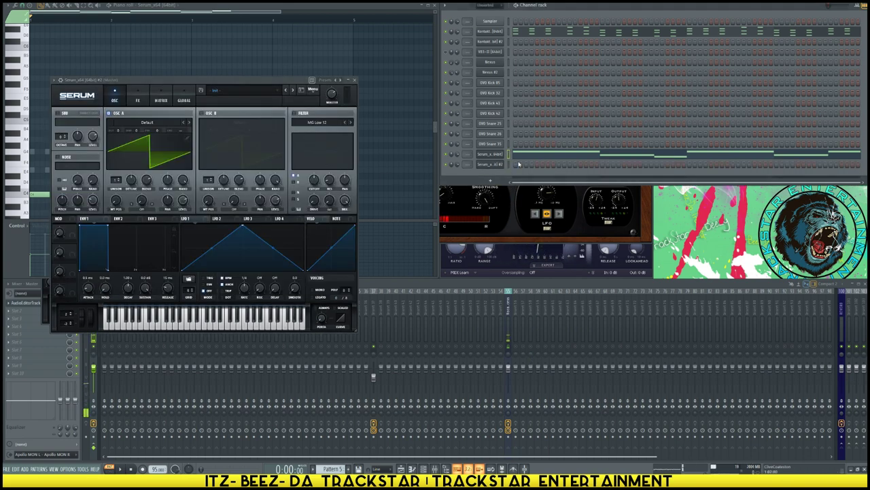
key("ctrl+v")
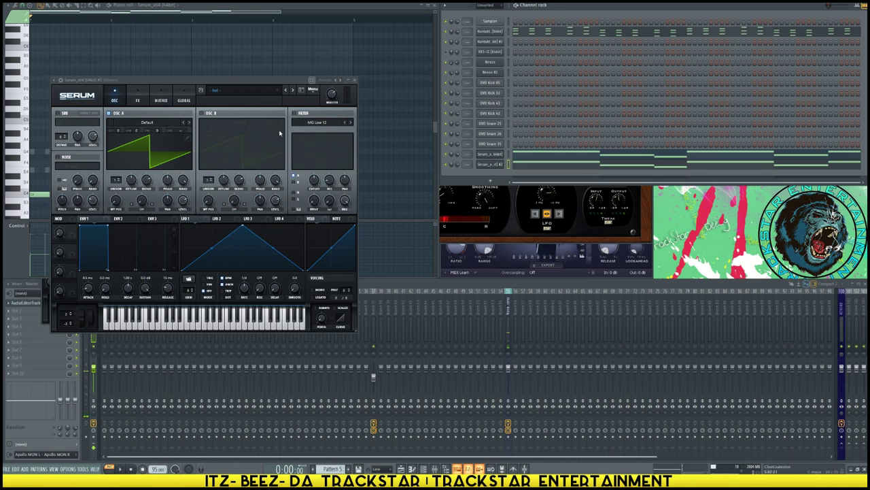
- Browse the second Serum's preset banks and load BASS - A Story from the Sticky Sounds bank
left_click(230, 100)
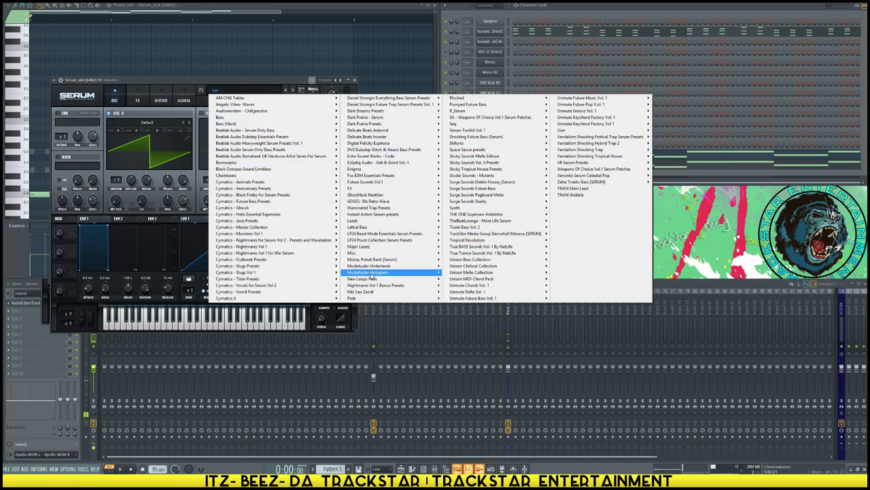
mouse_move(408, 254)
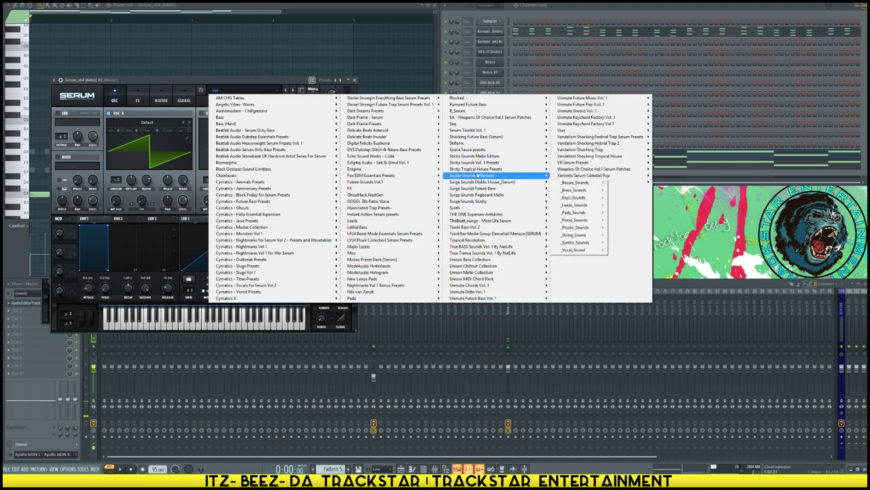
mouse_move(486, 157)
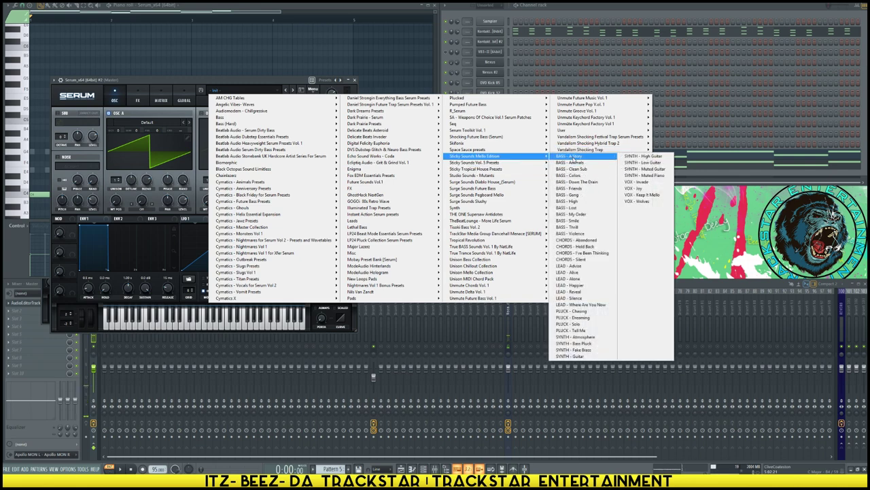
left_click(574, 157)
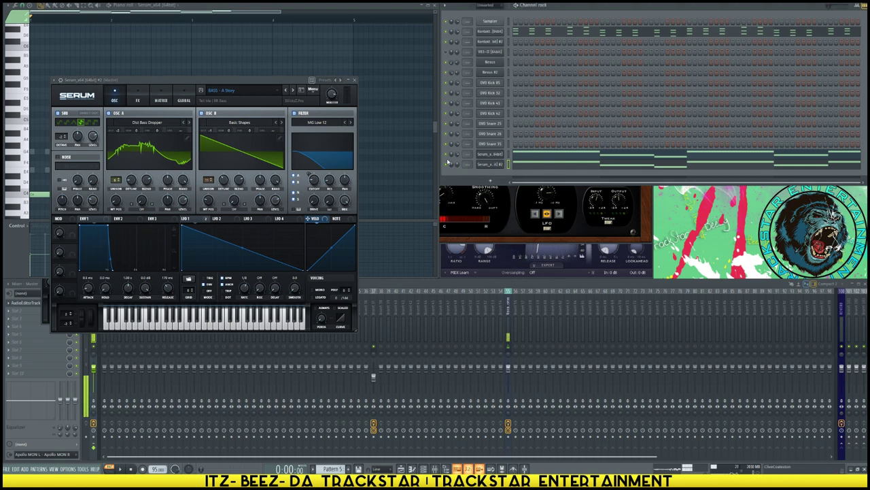
- Audition further bass presets in the second Serum while the pattern plays and load BASS - Friends
key("space")
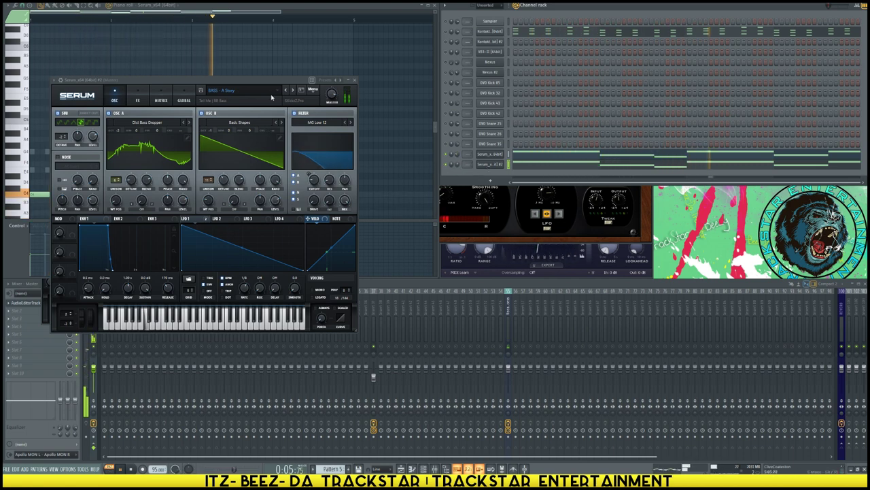
left_click(294, 91)
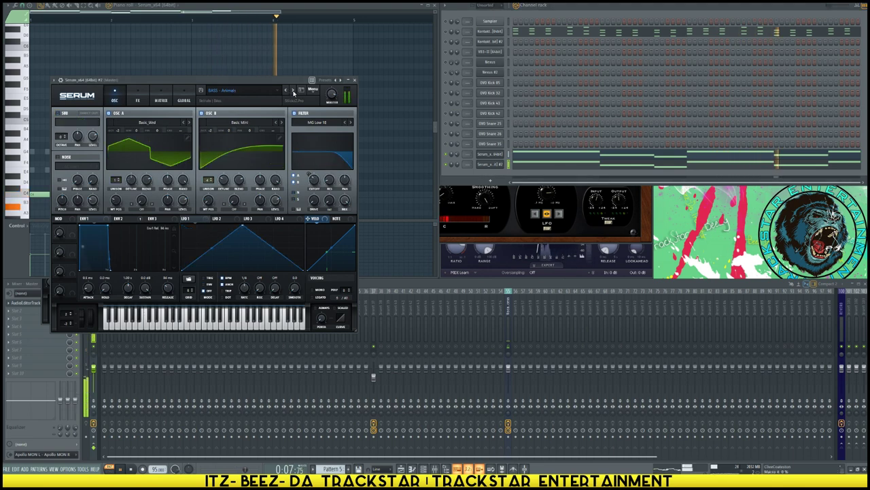
left_click(294, 92)
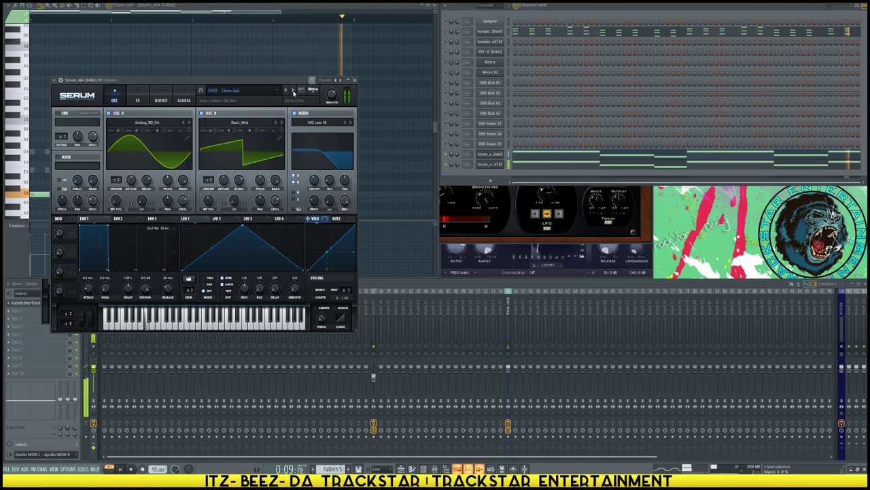
left_click(294, 91)
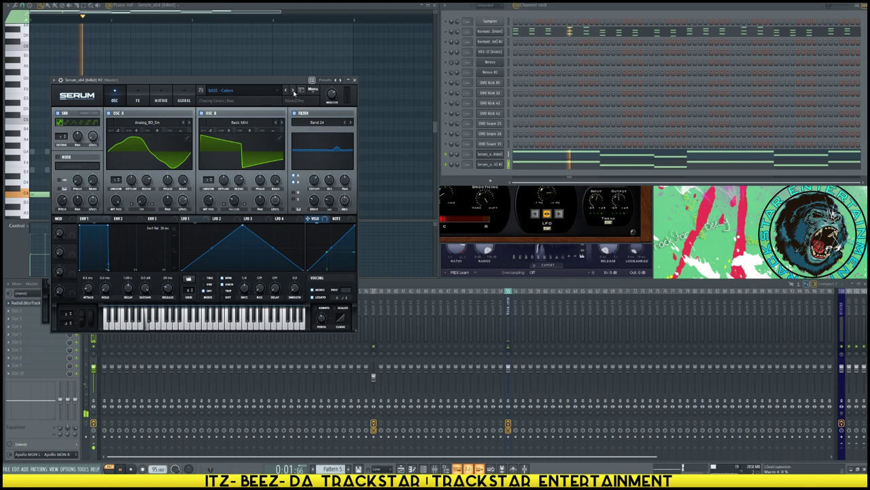
left_click(294, 91)
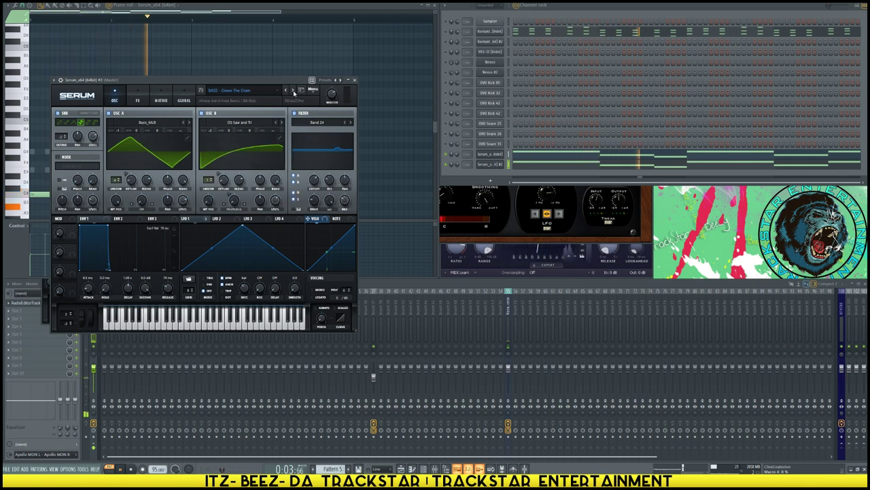
left_click(294, 91)
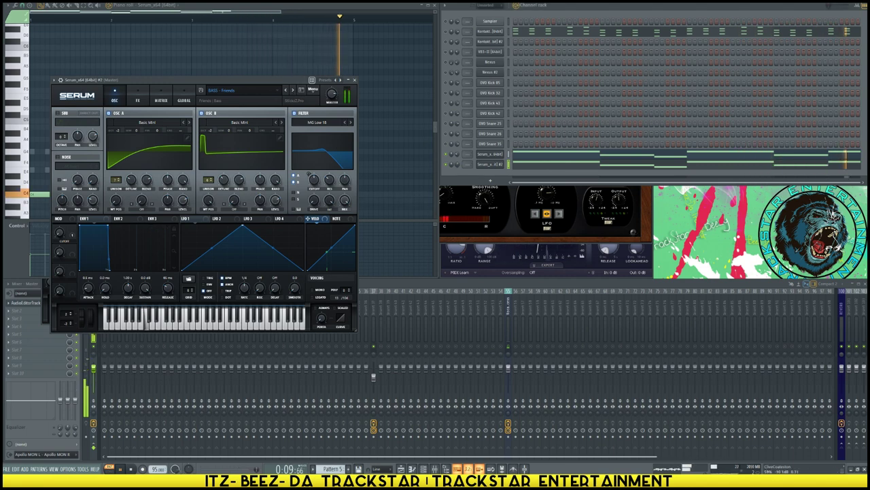
- Try the second Serum's bass notes an octave higher during playback, then move them back down an octave
left_click(565, 166)
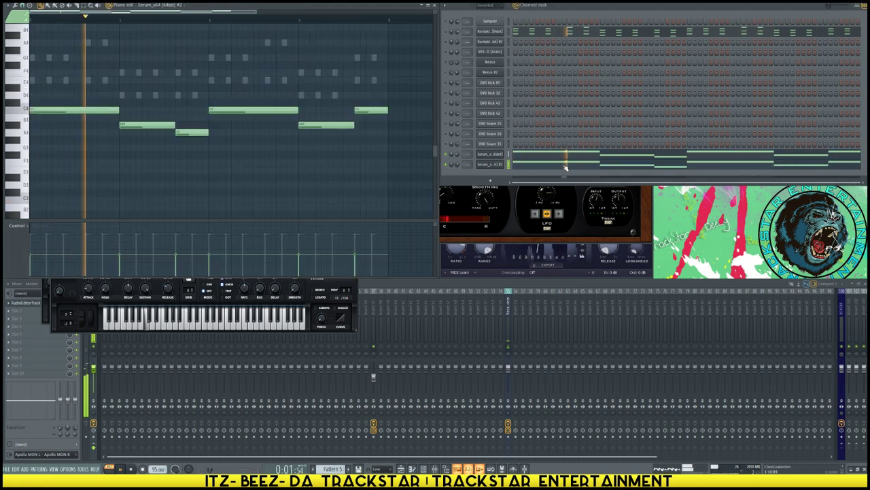
left_click(565, 167)
left_click(565, 168)
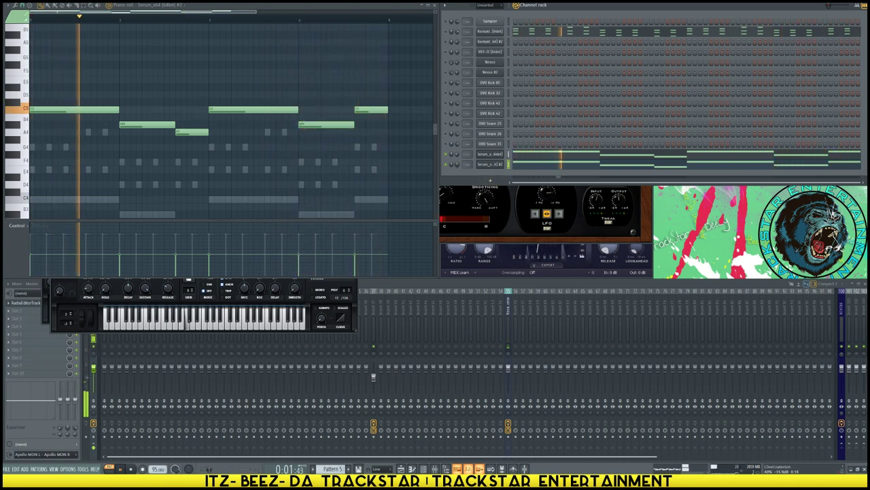
key("space")
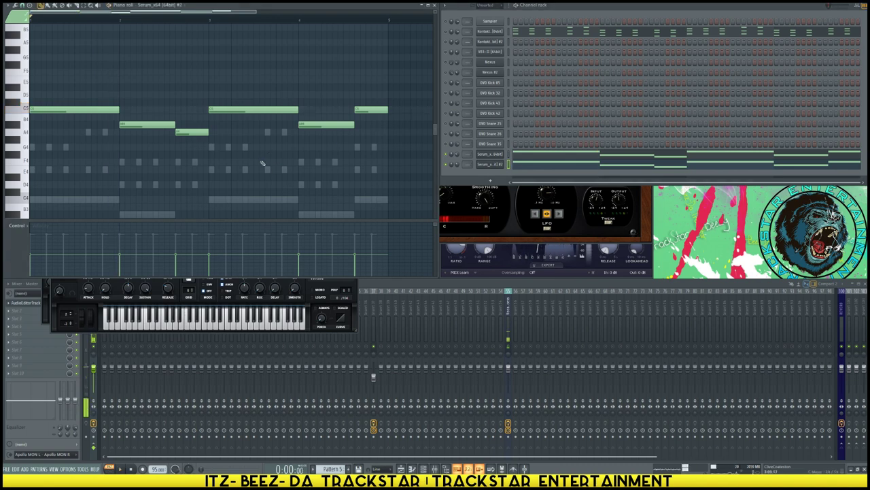
key("ctrl+Down")
scroll(205, 102, "up", 3)
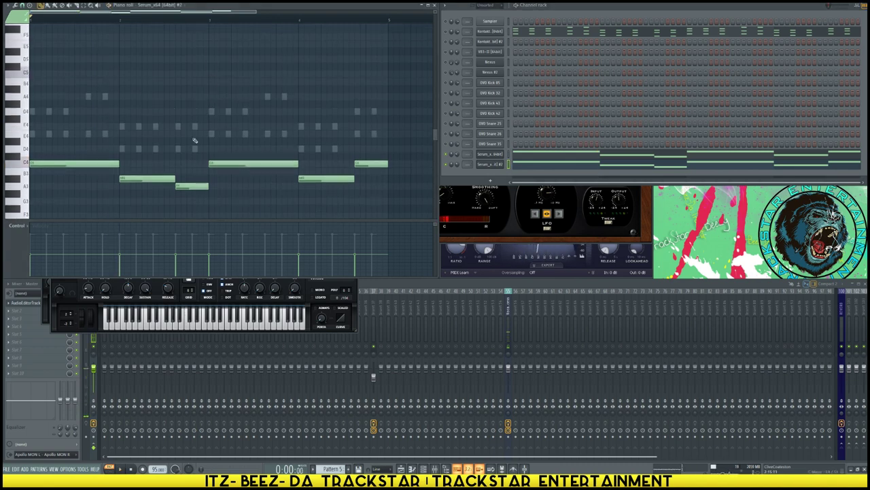
- Duplicate the second Serum's bass notes one octave higher and shorten the first C5 note to the end of bar 1
key("ctrl+a")
left_click_drag(174, 125, 182, 125)
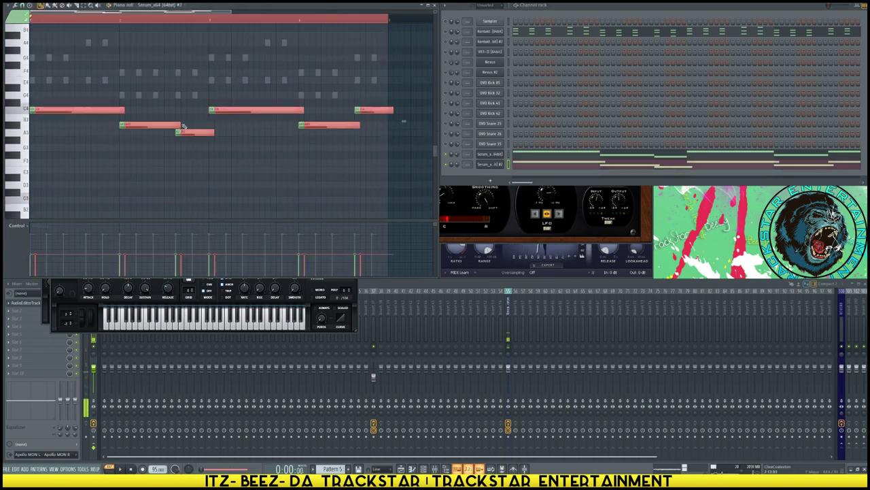
key("ctrl+c")
key("ctrl+v")
key("ctrl+Up")
key("ctrl+d")
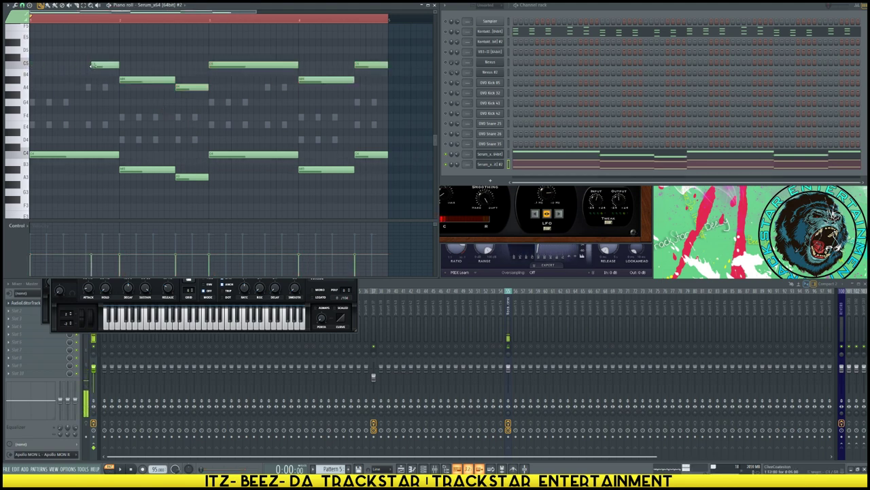
key("space")
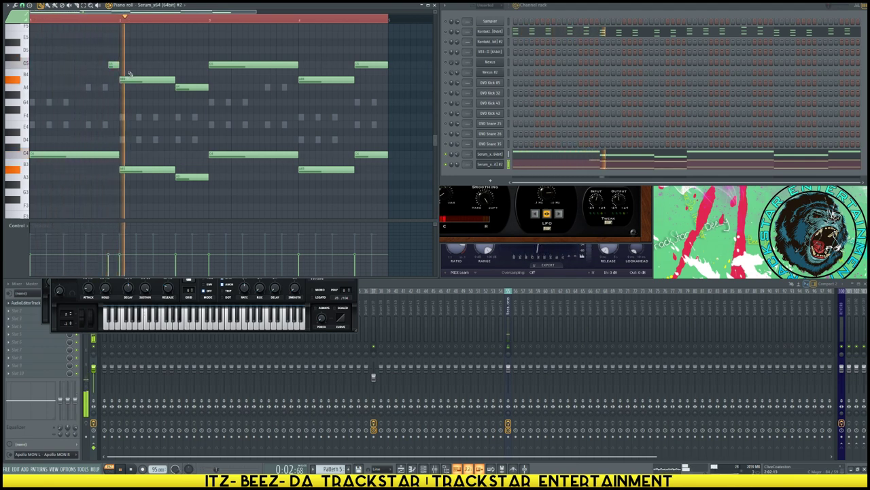
key("space")
- Bring up the second Serum's instrument window clear of the notes and bend its portamento curve during playback
left_click_drag(94, 48, 382, 101)
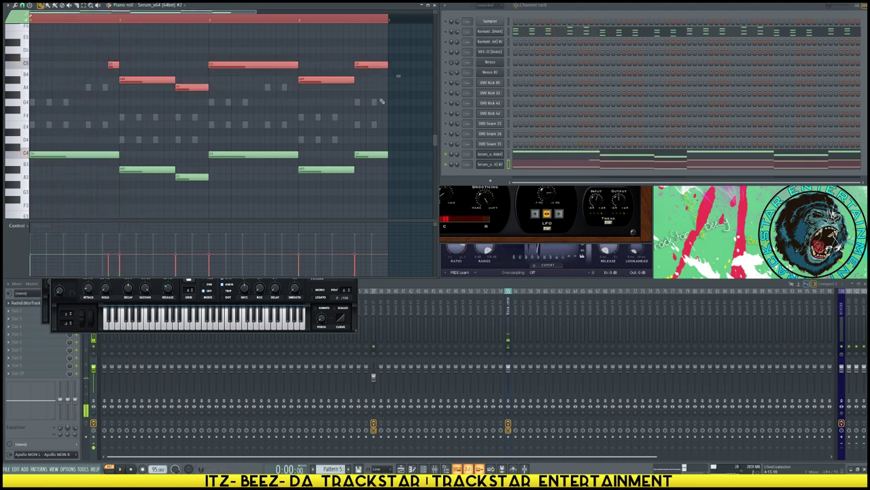
left_click(499, 164)
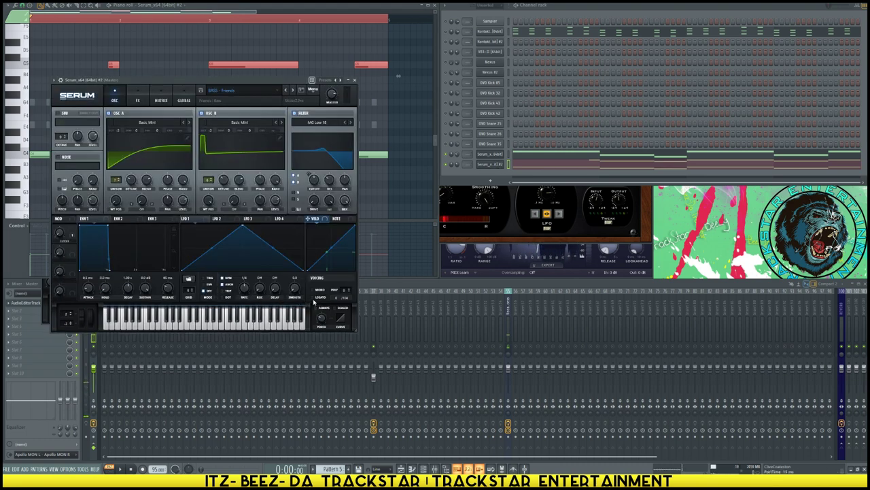
left_click_drag(267, 78, 433, 135)
key("space")
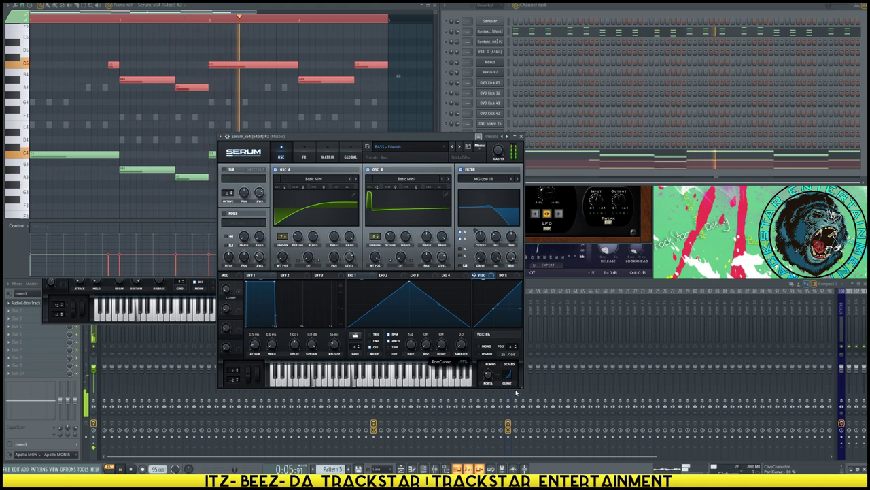
- Extend the start of the first C5 note back to the middle of bar 1 and play the pattern
left_click(89, 74, "ctrl")
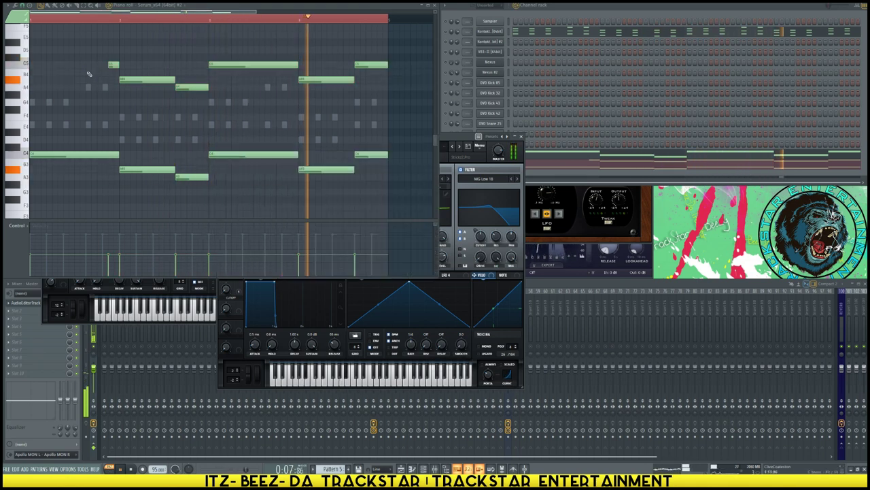
key("space")
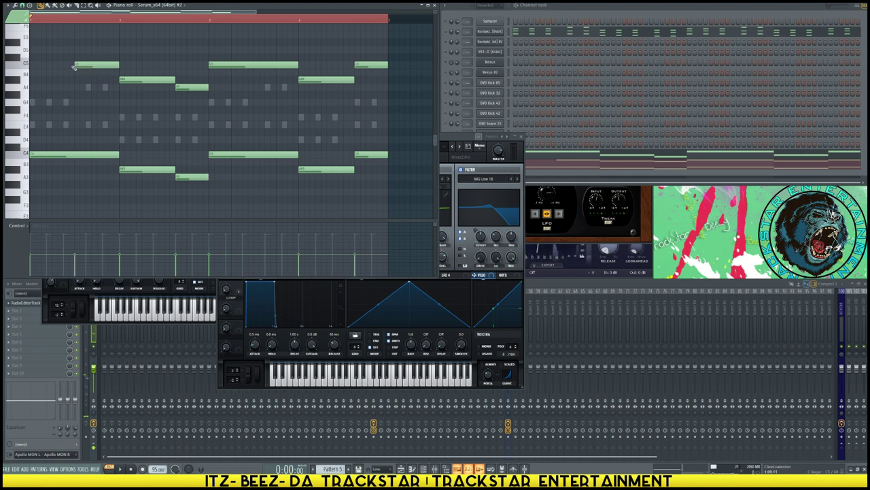
key("space")
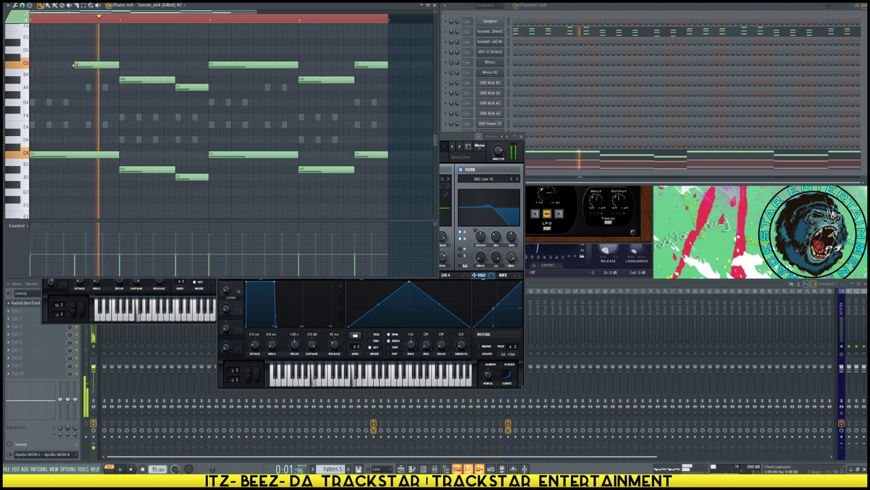
- Turn on Always portamento and Legato voicing in the second Serum, checking the glide with short playbacks
left_click(484, 368)
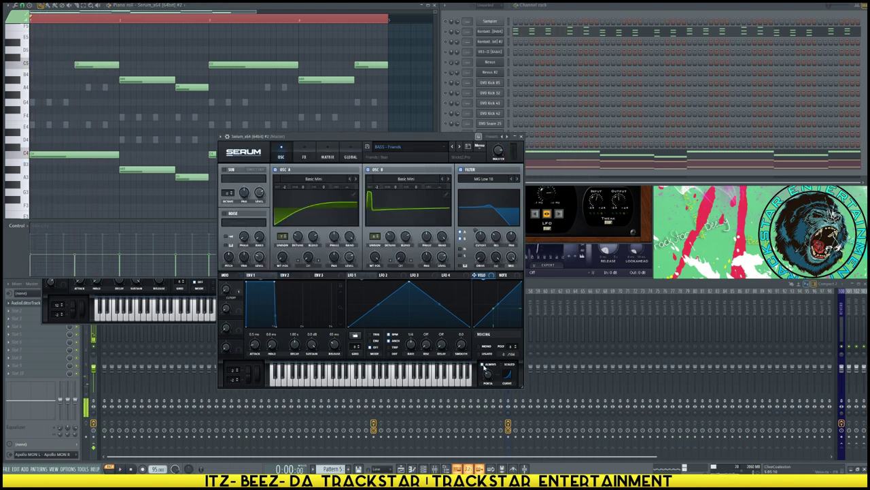
key("space")
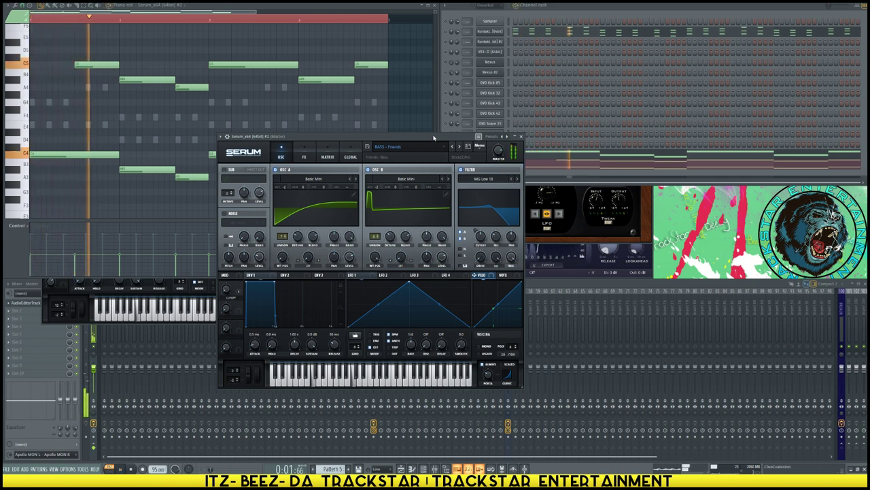
key("space")
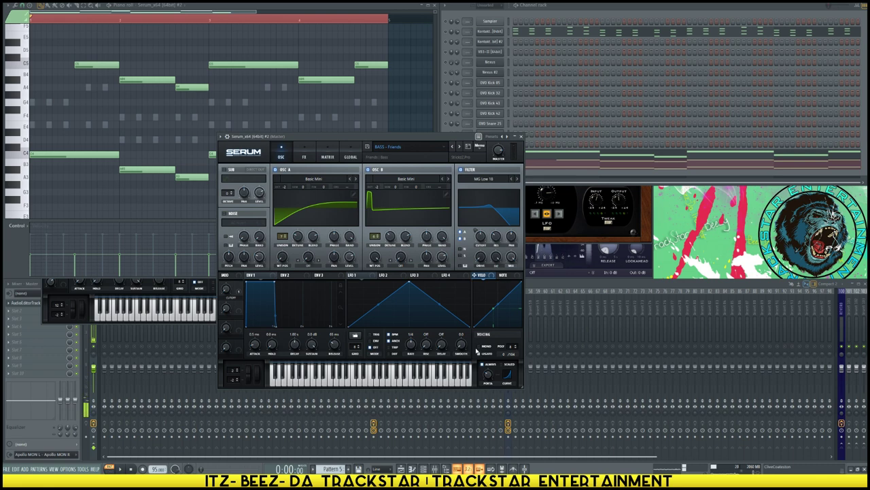
key("space")
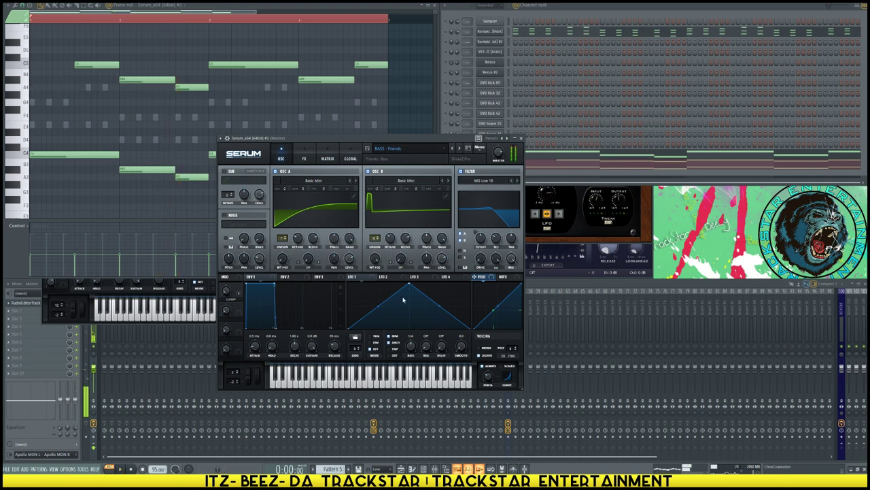
key("space")
- Try starting the first C5 note slightly later, then return it to the middle of bar 1 and play
right_click(78, 64)
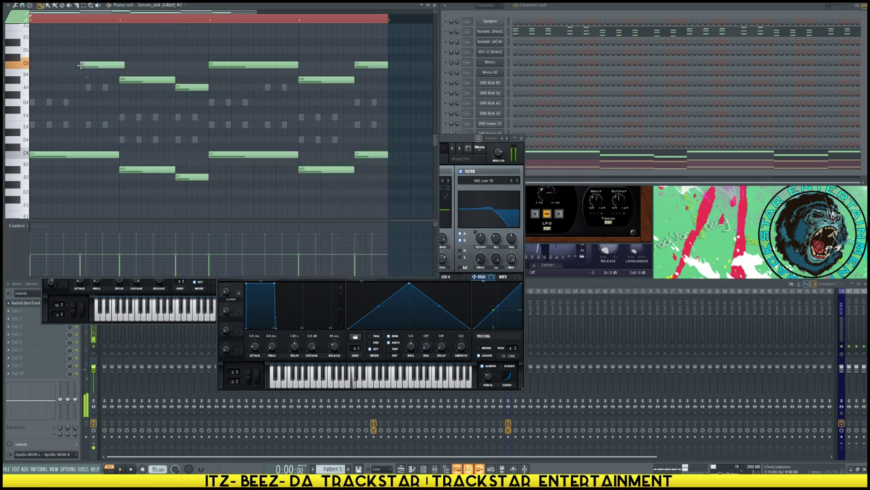
key("space")
key("space")
left_click_drag(95, 65, 89, 65)
key("space")
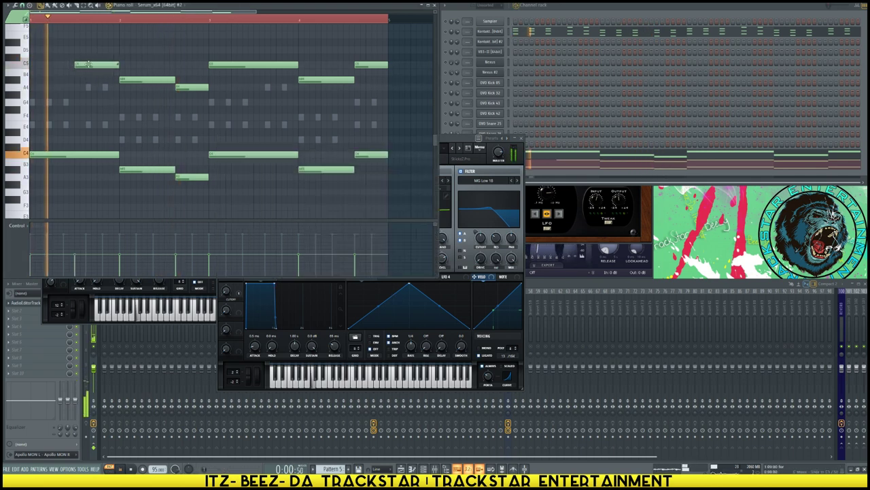
key("space")
- Set the second Serum's portamento time to about 150 ms and listen to the glide
left_click(486, 356)
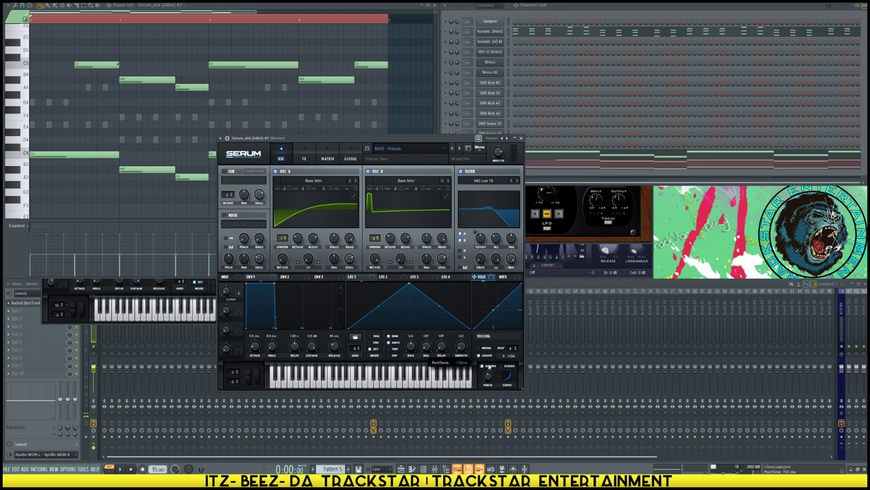
key("space")
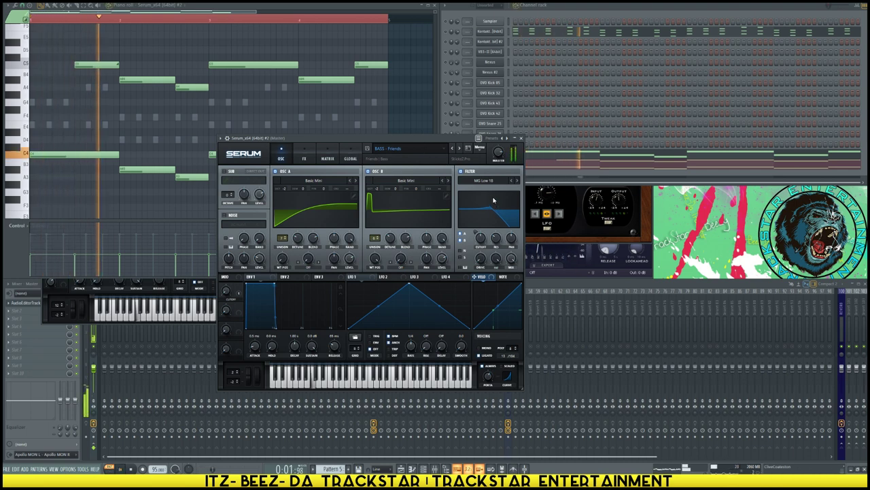
key("space")
key("space")
- Delete the second Serum's upper C5 layer and raise the remaining bass notes one octave, checking them in playback
left_click_drag(80, 48, 394, 97)
key("Delete")
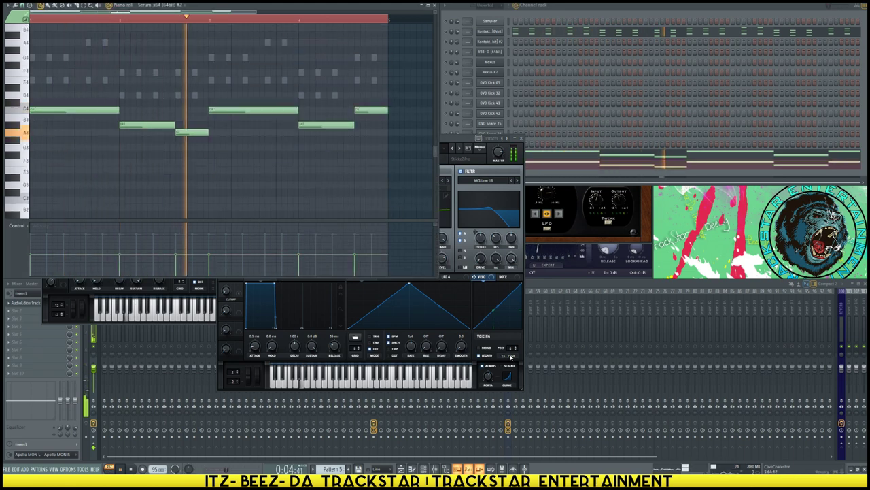
key("space")
key("ctrl+Up")
key("space")
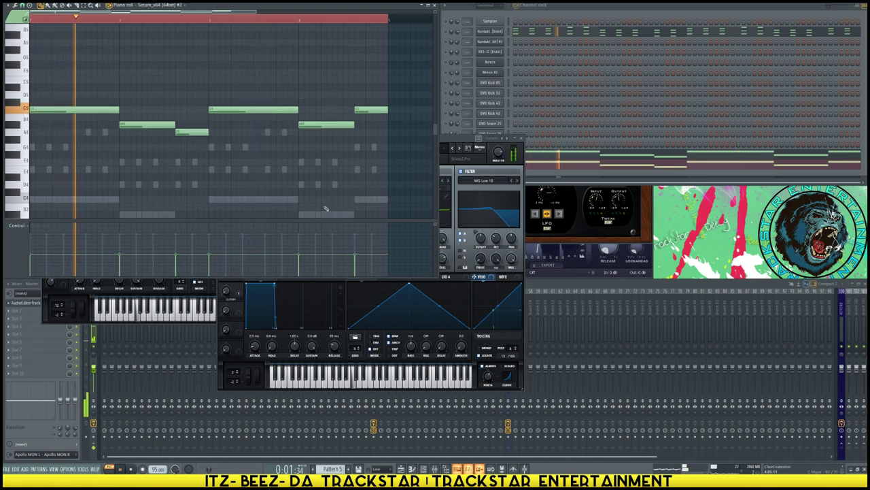
left_click(524, 171)
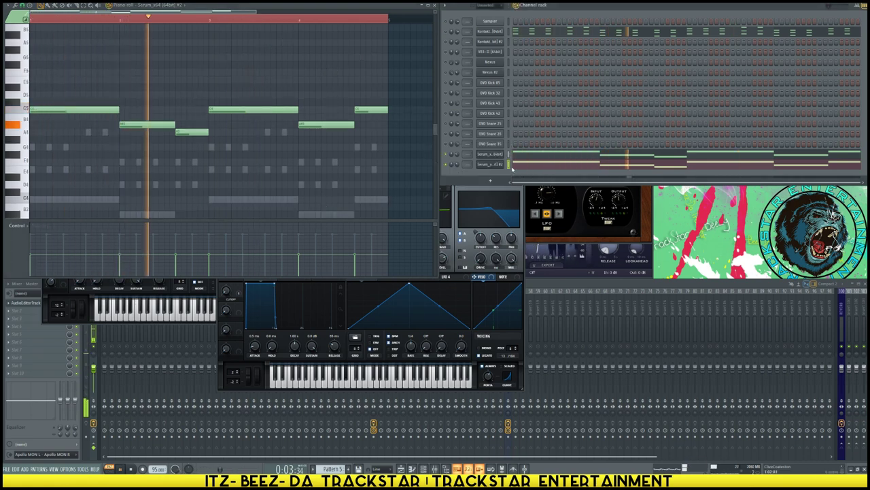
- Add a third Nexus channel with the BA Basic Sine sound and paste the bass notes into it
key("space")
left_click(490, 180)
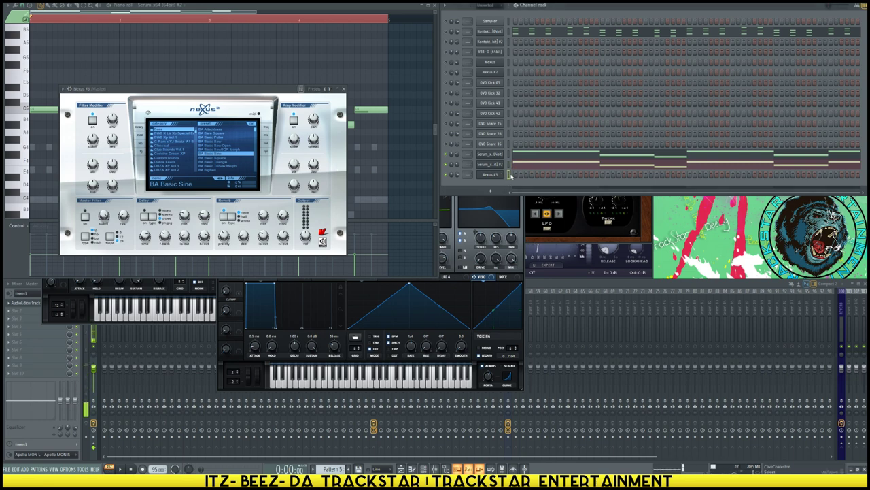
key("ctrl+v")
left_click(532, 177)
left_click(532, 178)
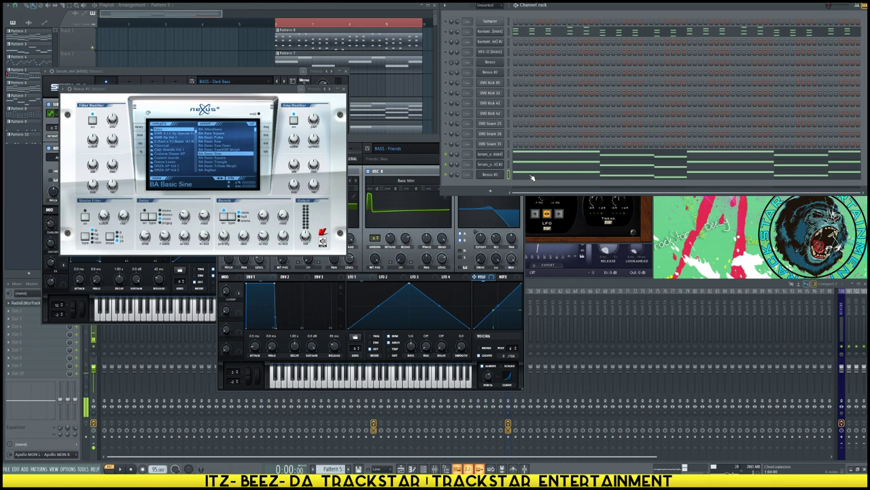
- Lower the new Nexus channel's bass notes one octave to start on C3 and play the layered bass
left_click(532, 178)
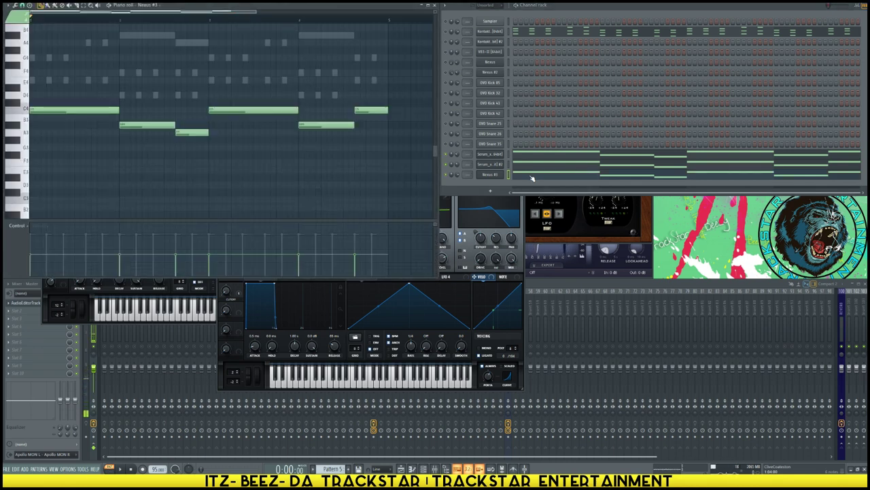
key("space")
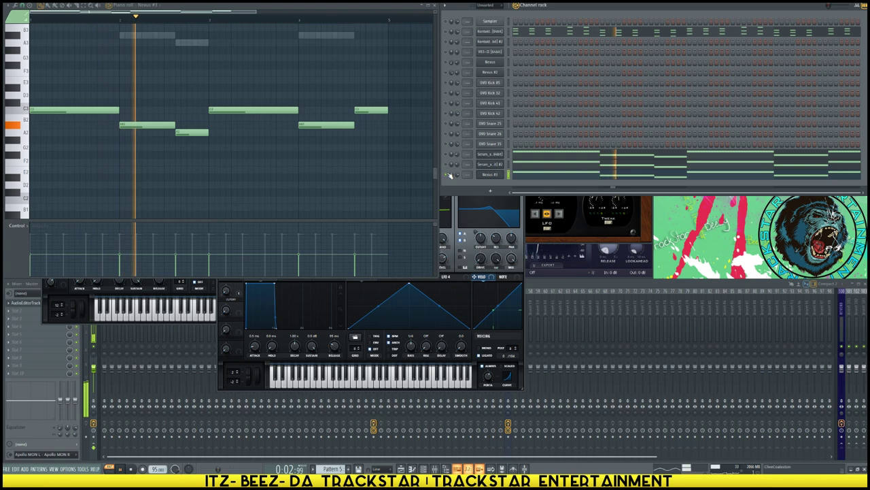
key("space")
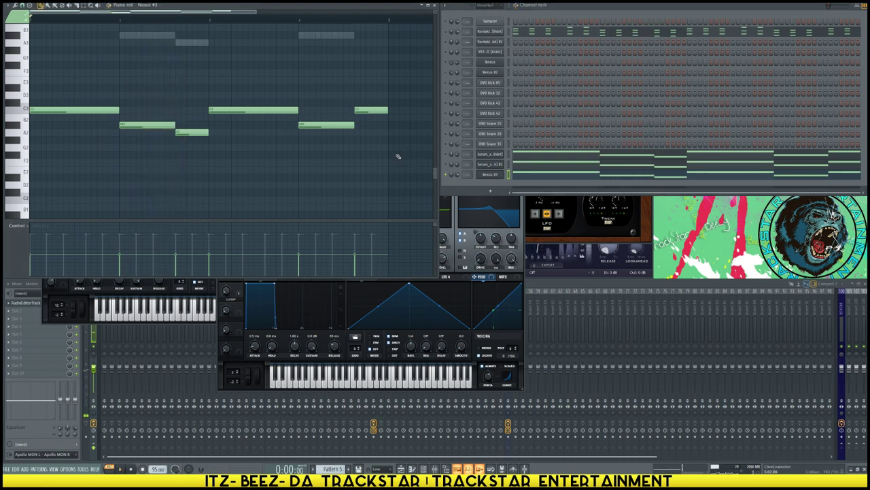
- Raise the third Nexus channel's bass notes one octave to start on C4 and play the layered bass
key("ctrl+Up")
key("space")
key("space")
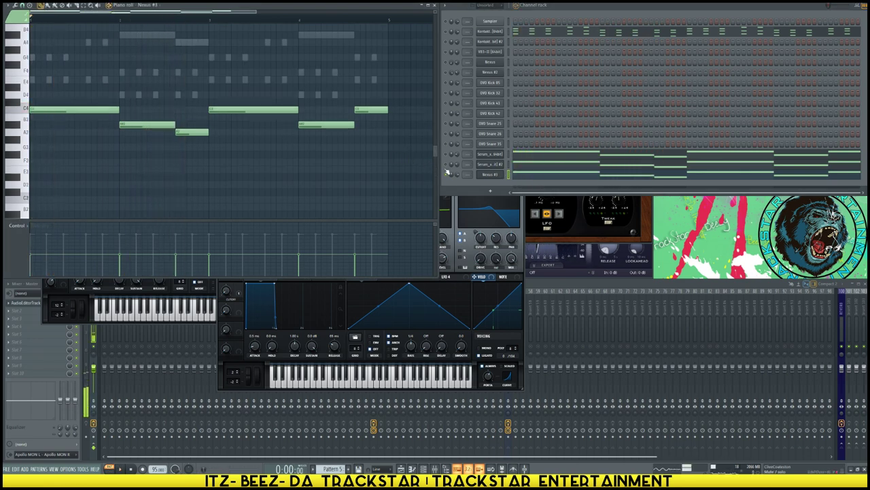
key("space")
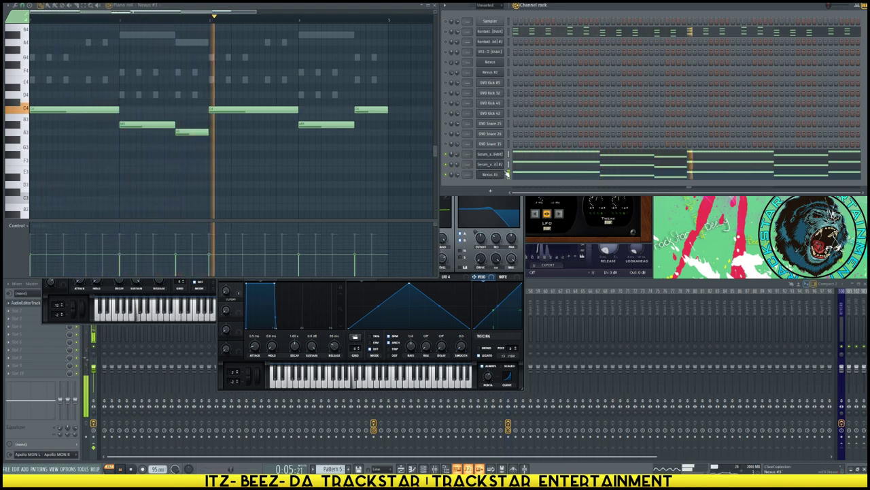
key("space")
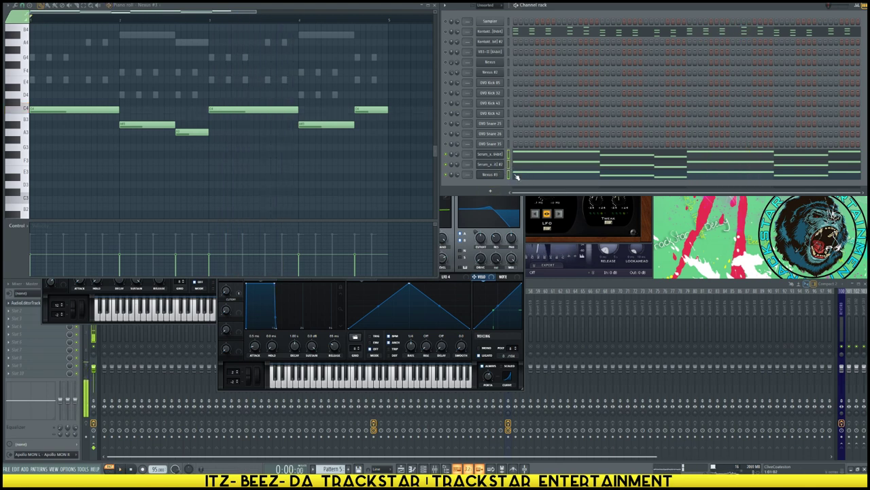
- Move the two Serum and Nexus bass parts into their own pattern and place it at bar 6 on Track 10
key("ctrl+x")
key("KP_Add")
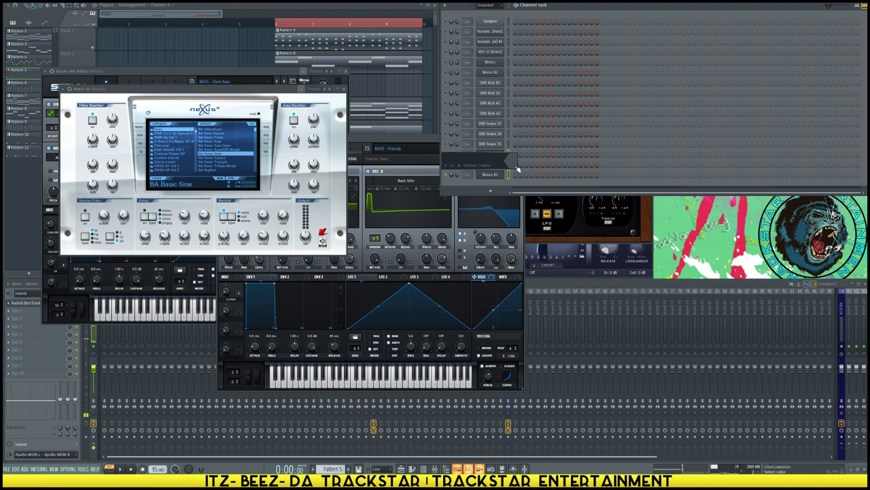
key("ctrl+v")
right_click(239, 59)
scroll(258, 102, "down", 5)
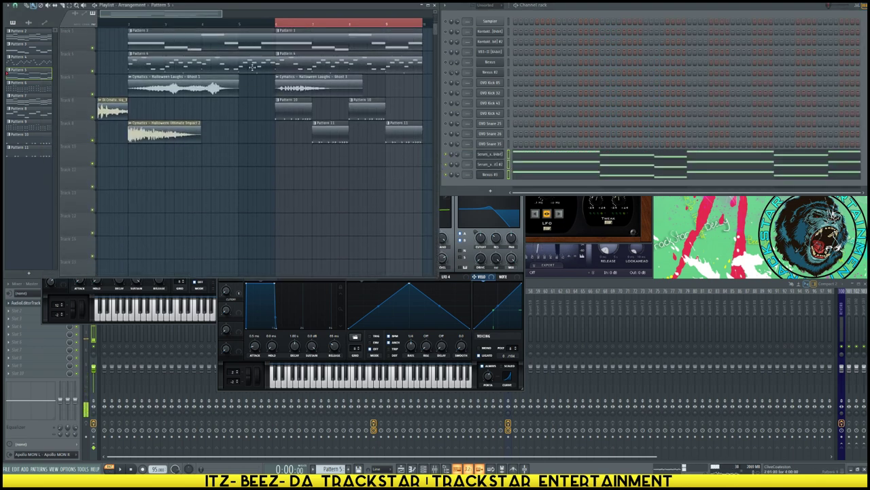
scroll(331, 192, "up", 2)
left_click(302, 180)
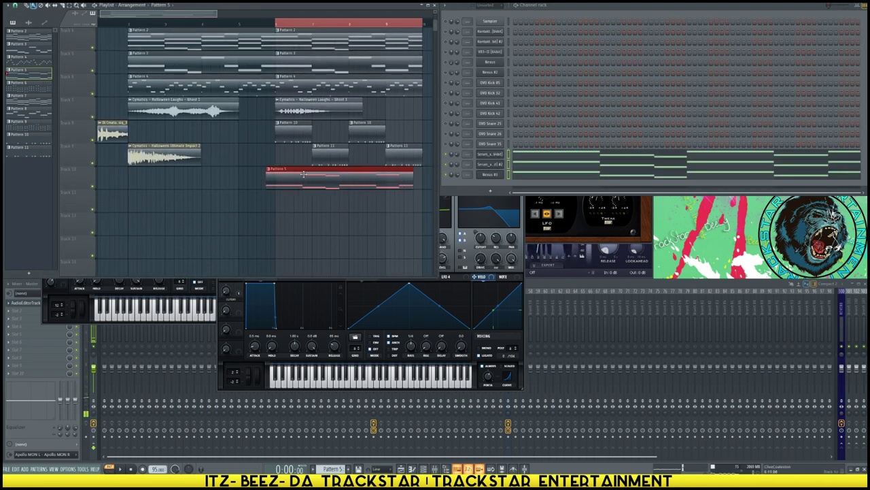
- Play the arrangement with the new bass clip and view all of its tracks and bars
key("space")
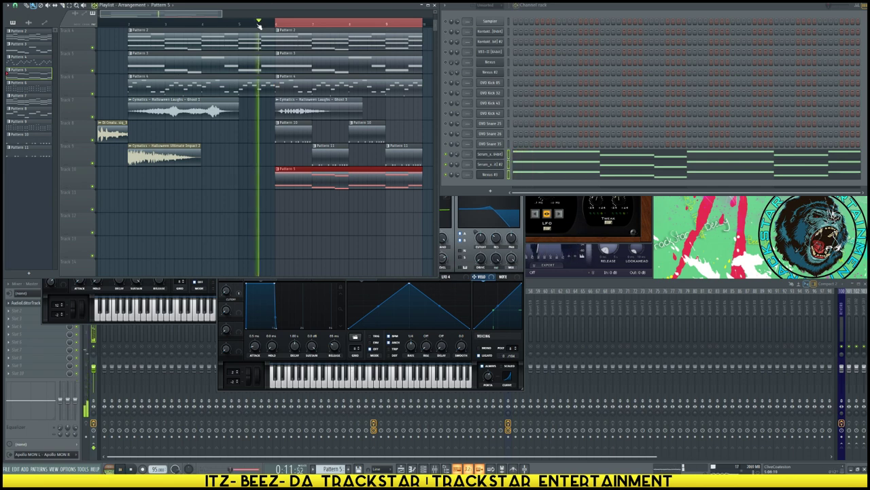
key("space")
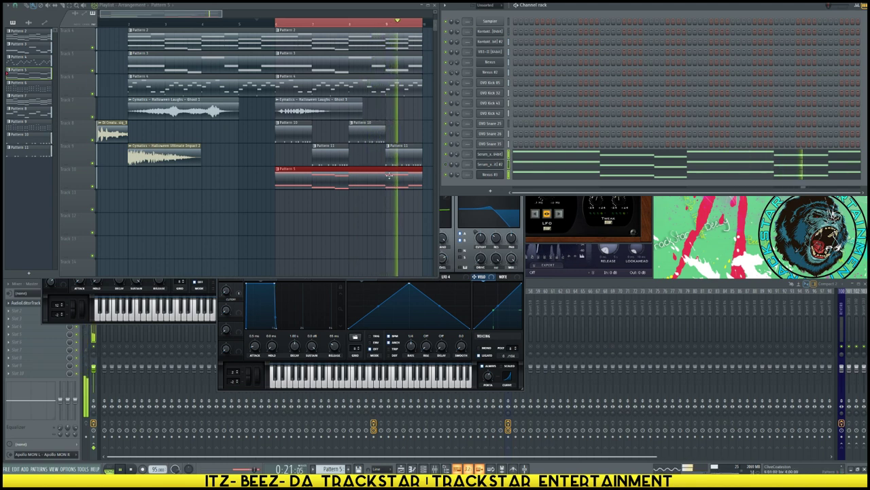
scroll(381, 219, "up", 3)
scroll(383, 197, "down", 3)
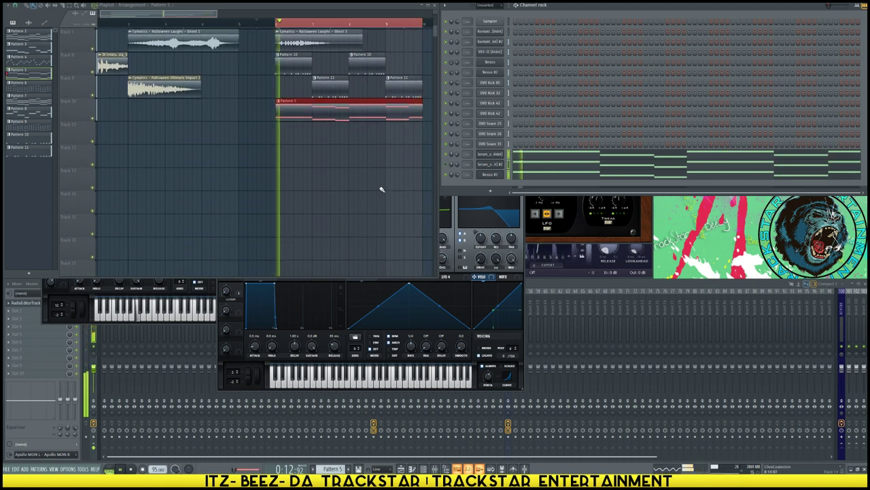
scroll(384, 193, "up", 5)
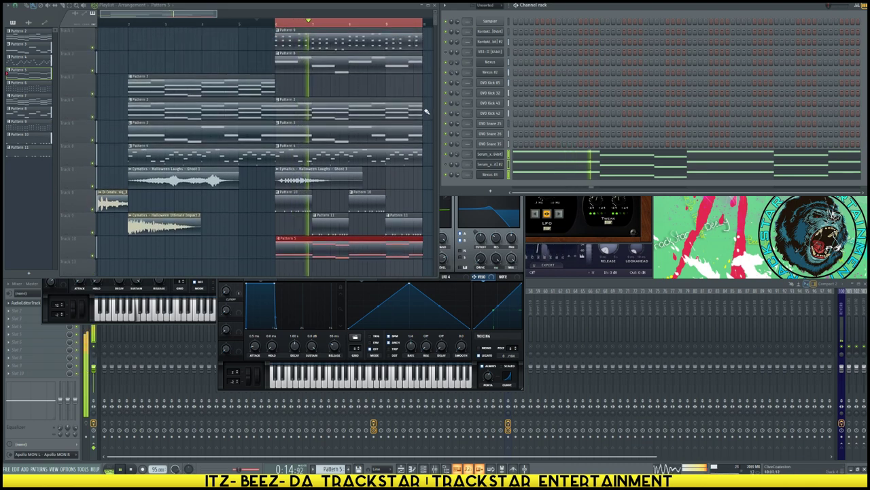
left_click_drag(436, 14, 435, 14)
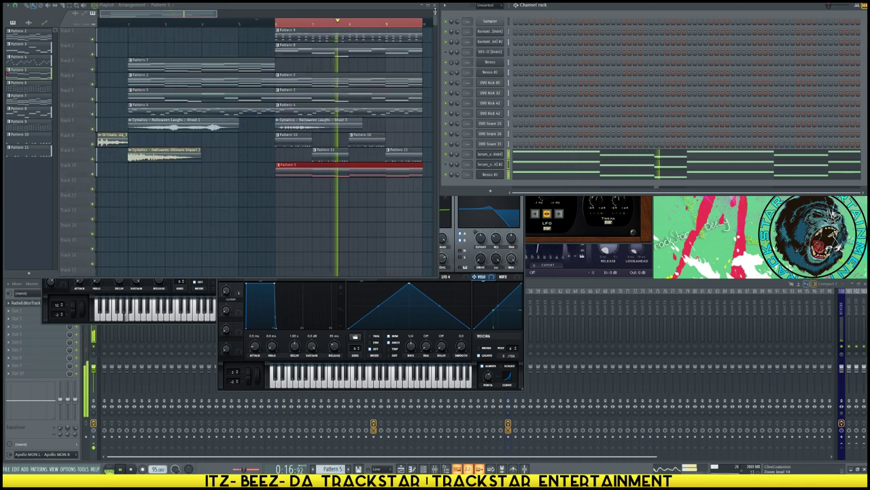
scroll(331, 17, "right", 3)
scroll(306, 27, "down", 5)
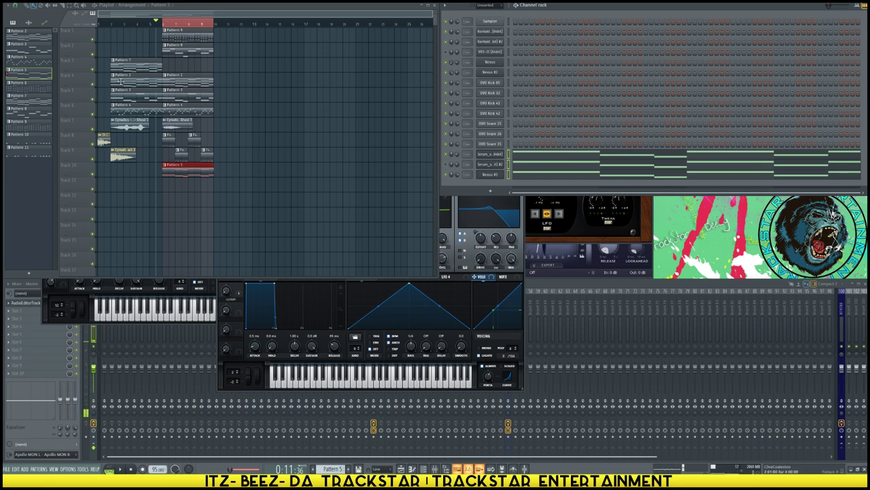
- Play the arrangement from the beginning and delete the last Pattern 11 clip, at bar 9 on Track 9
key("space")
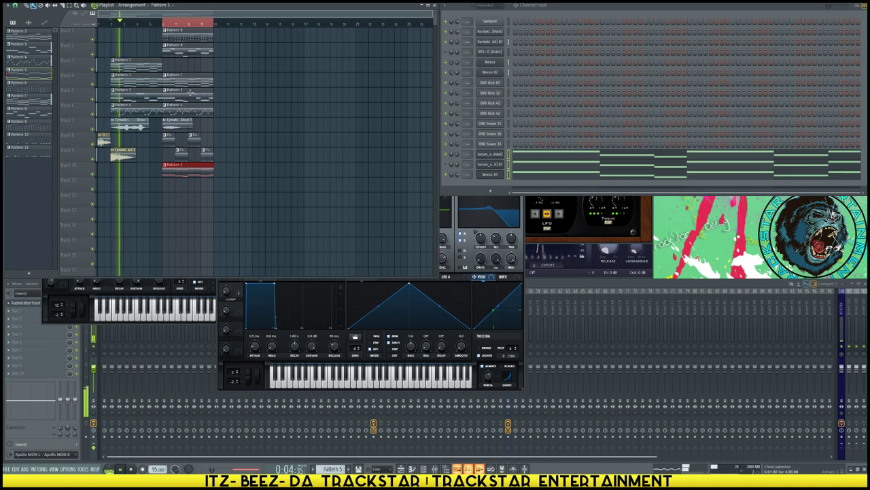
key("ctrl+d")
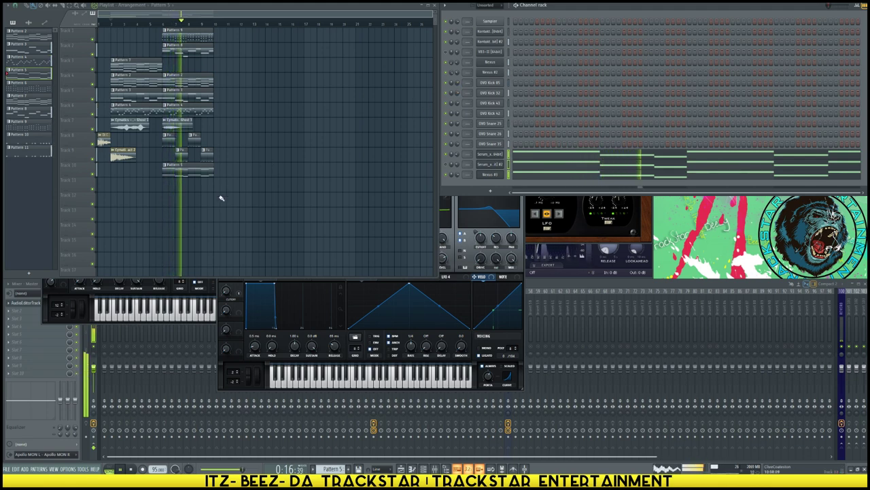
right_click(208, 151)
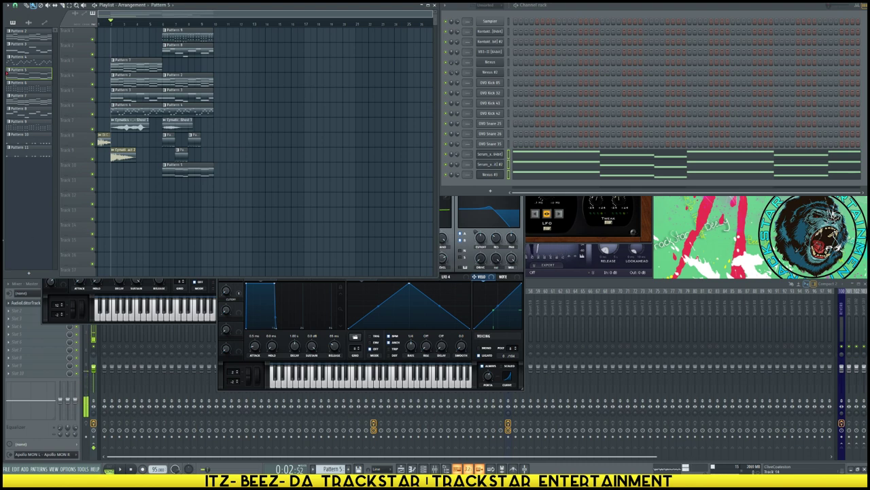
- Audition the OVO drum kit's kicks and place OVO Kick 42 at bar 10 on Track 11
mouse_move(2, 240)
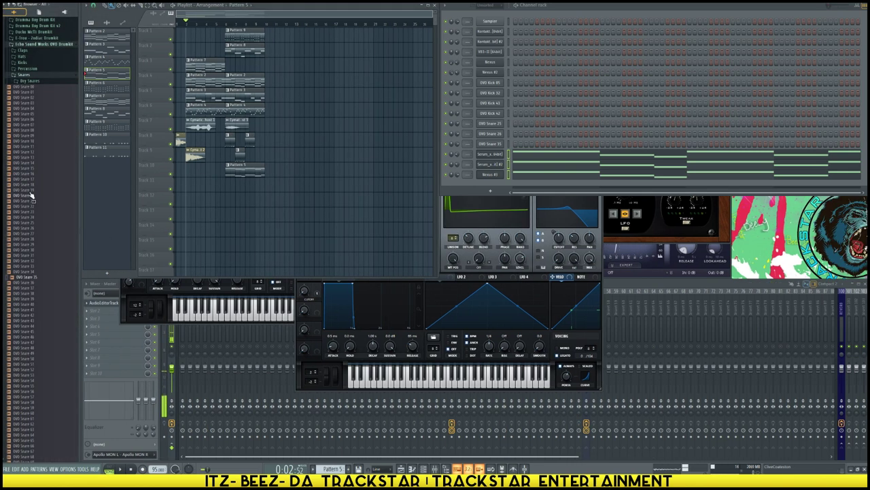
left_click(27, 64)
scroll(31, 216, "down", 4)
left_click(28, 140)
left_click(31, 157)
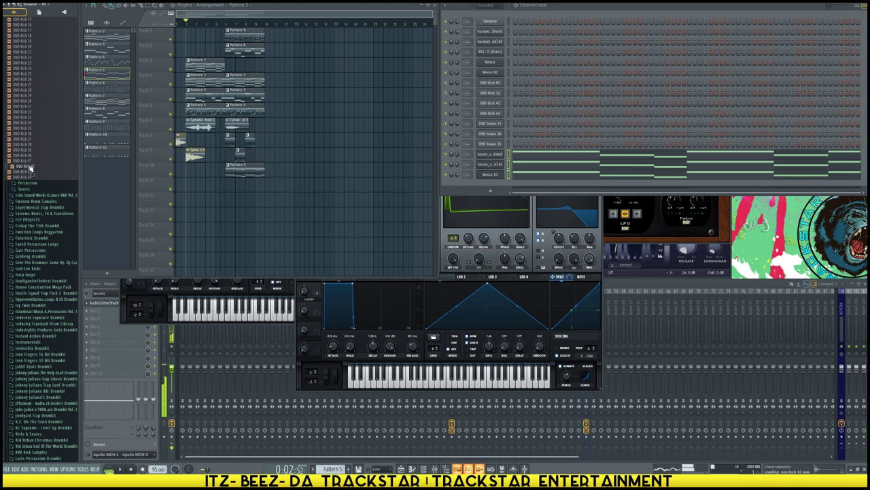
left_click_drag(163, 204, 218, 182)
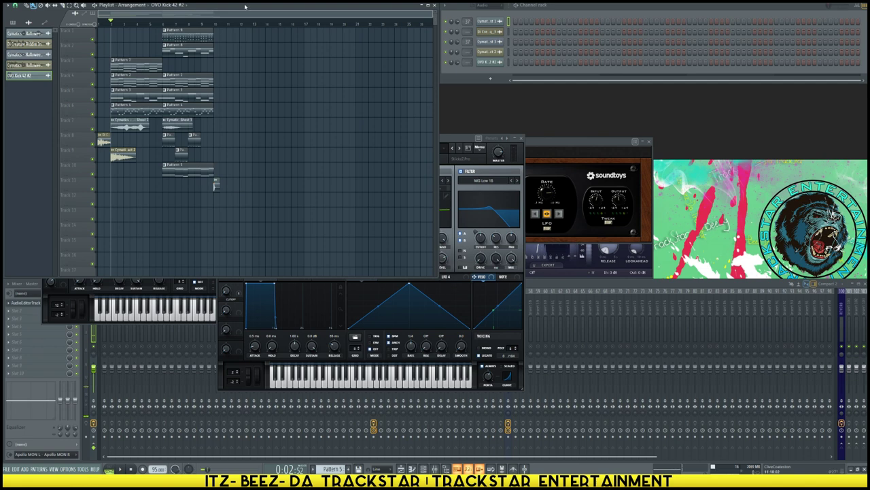
- Place another Pattern 9 clip at bar 10 on Track 1 and play from there
left_click(208, 34)
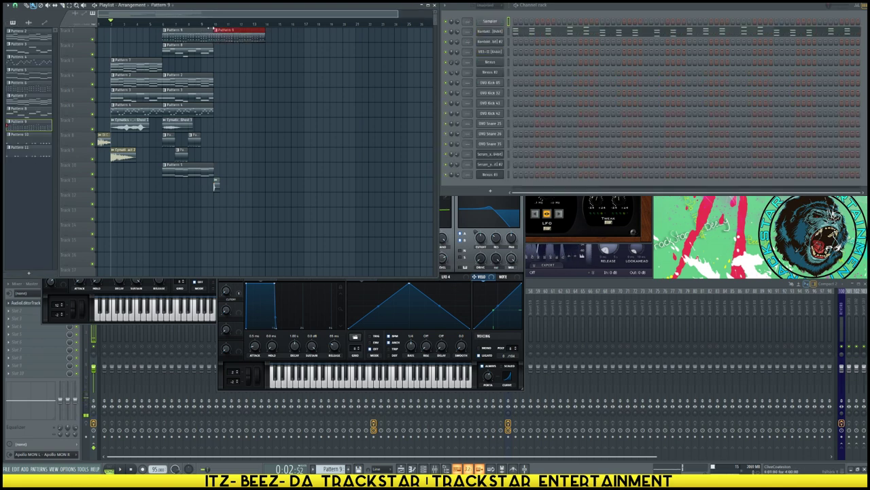
scroll(215, 29, "up", 4)
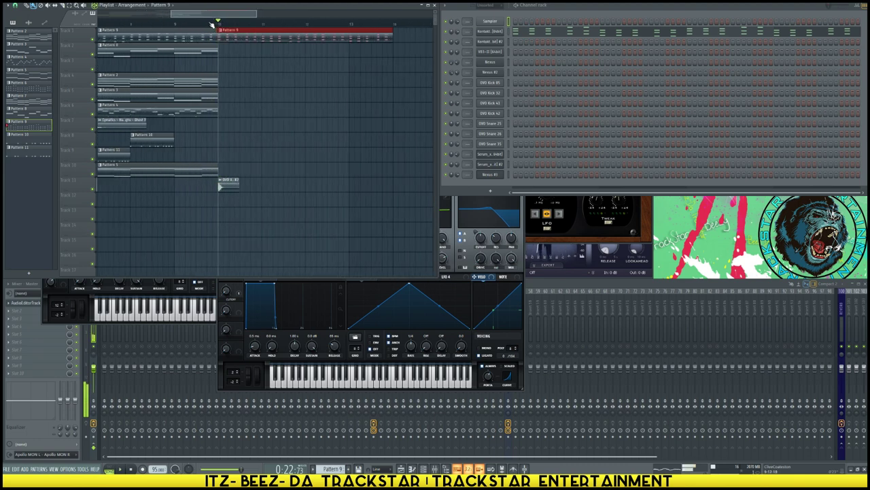
scroll(242, 46, "down", 4)
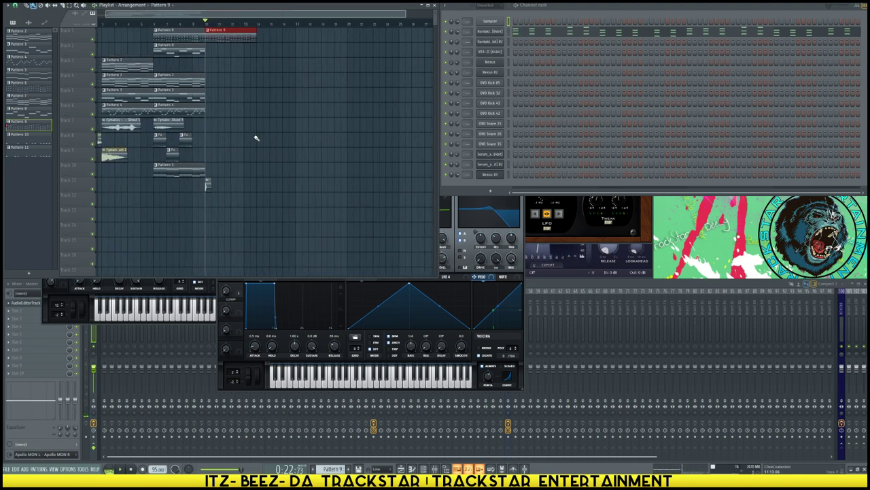
- Audition the OVO drum kit's snares and place OVO Snare 31 on Track 12, half a bar after the kick
key("alt+F8")
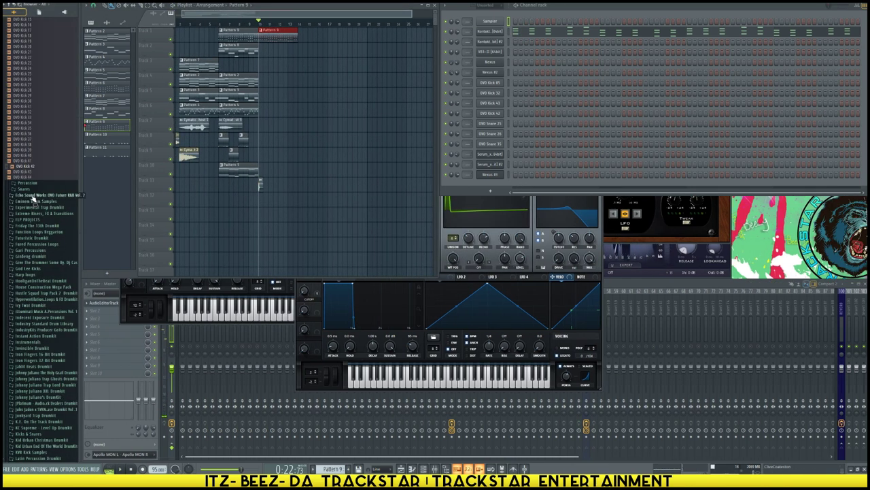
scroll(32, 202, "up", 4)
left_click(29, 256)
scroll(34, 257, "down", 6)
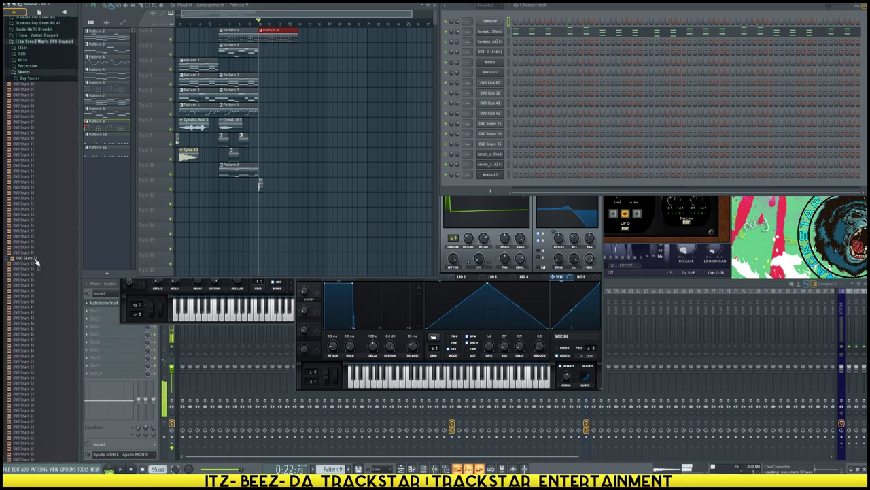
left_click_drag(32, 255, 180, 229)
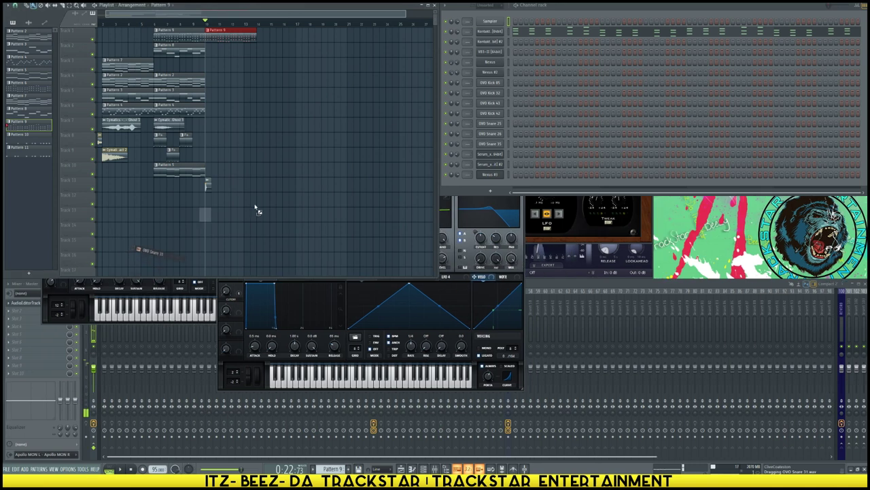
left_click_drag(215, 203, 215, 202)
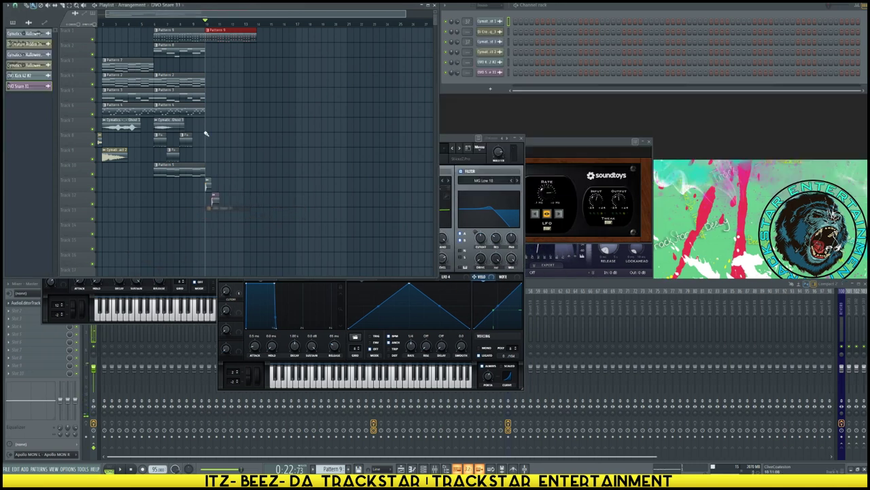
- Insert a new track below Track 1 and move the bar 10 Pattern 9 clip onto it
scroll(211, 33, "up", 5)
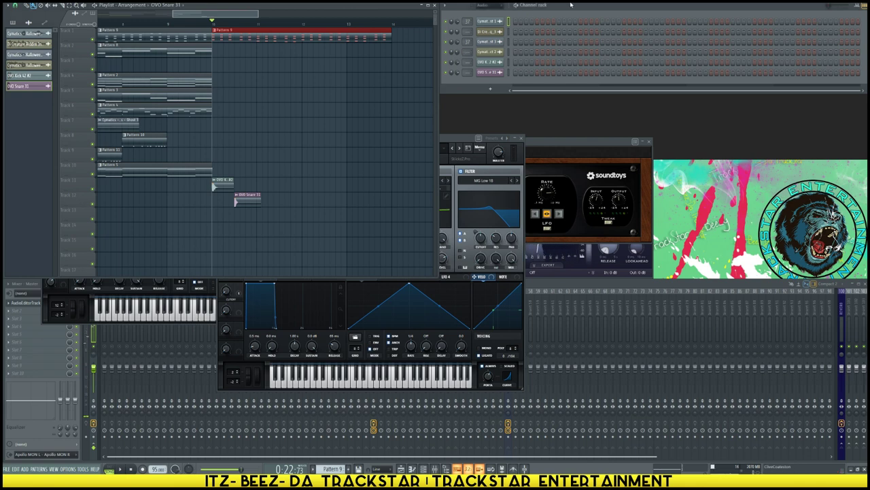
right_click(72, 38)
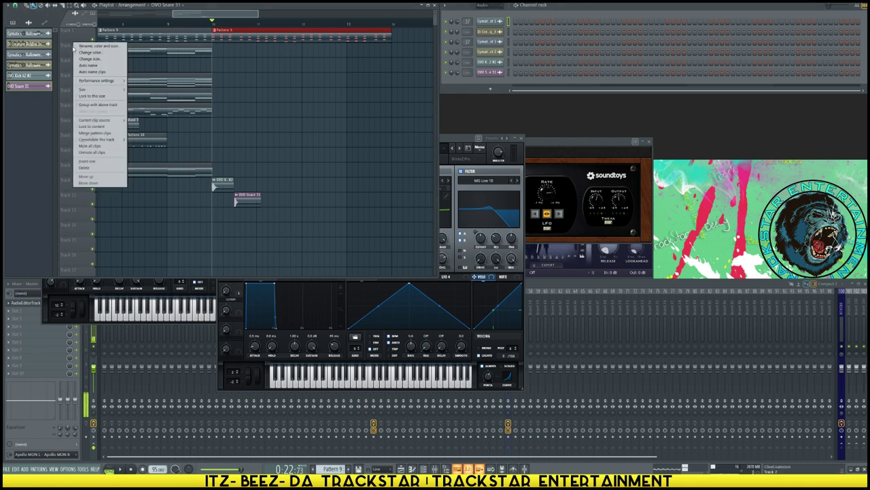
left_click(96, 162)
left_click_drag(234, 38, 232, 54)
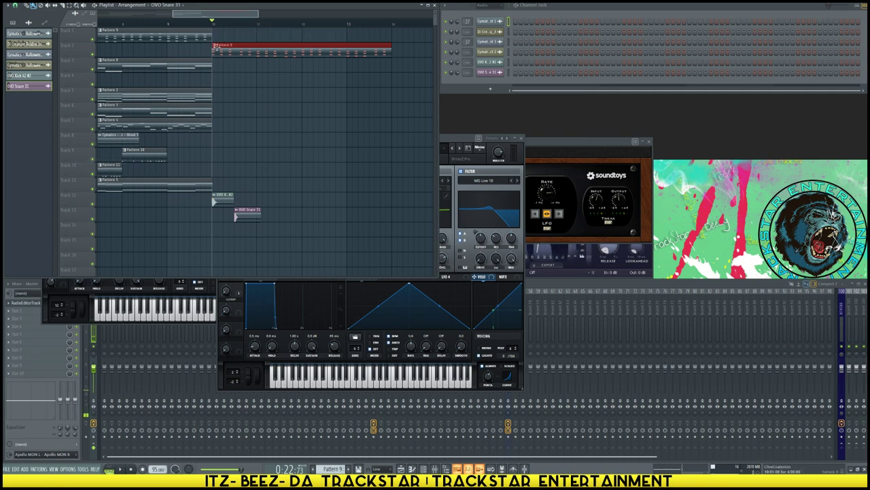
- Make the moved Pattern 9 clip unique and delete the middle hit of each three-hit Kontakt chord group plus the final hit
left_click(216, 46)
left_click(232, 89)
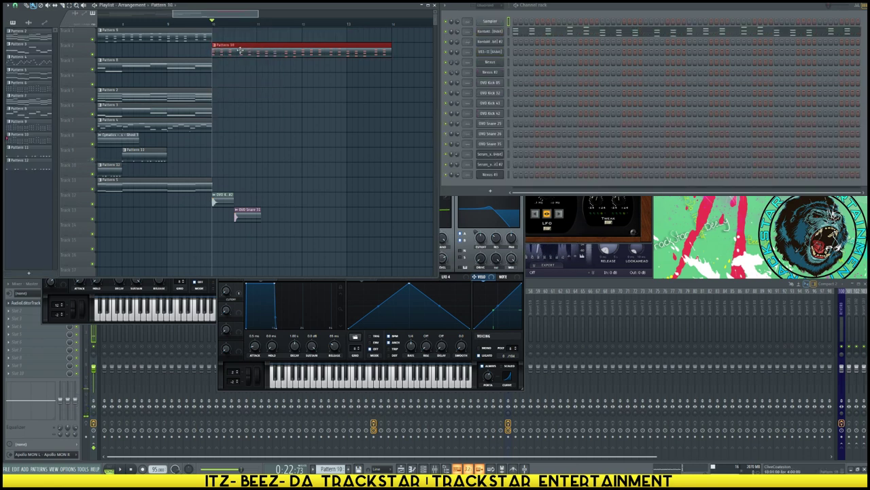
left_click(550, 34)
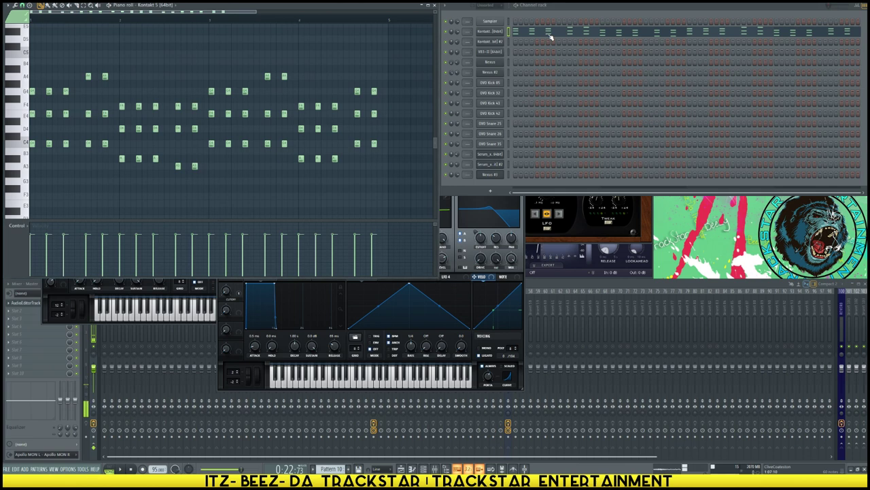
left_click(549, 35)
left_click(528, 33)
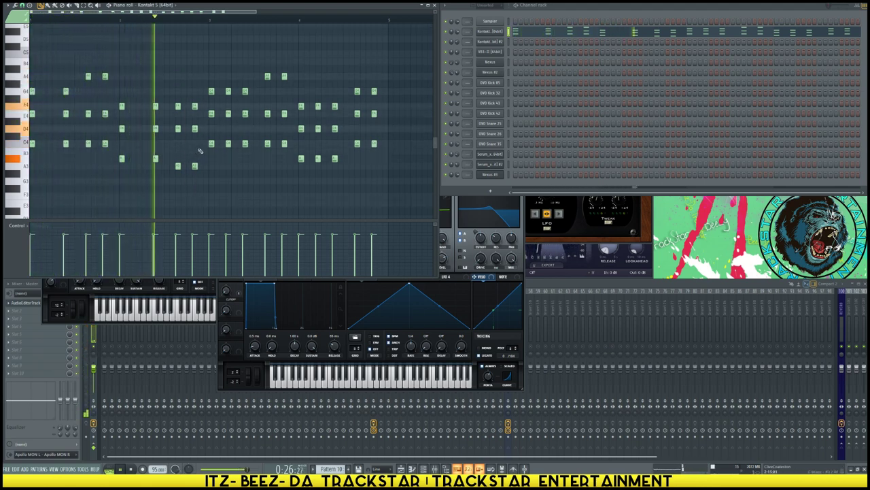
left_click_drag(225, 88, 233, 174)
key("Delete")
left_click_drag(316, 95, 325, 183)
left_click_drag(369, 87, 382, 155)
key("Delete")
key("Delete")
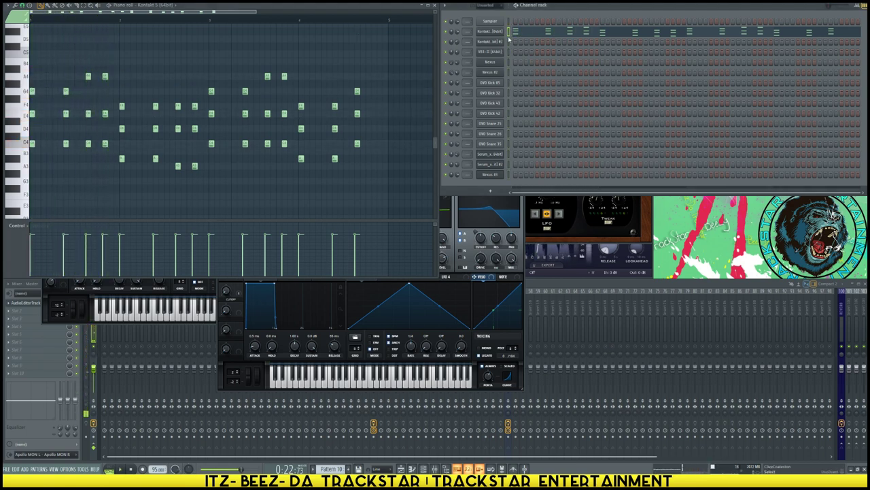
- Layer the chords with a new Xpand!2 channel using the Strings preset "+13 Spiccato Up+Down"
left_click(494, 192)
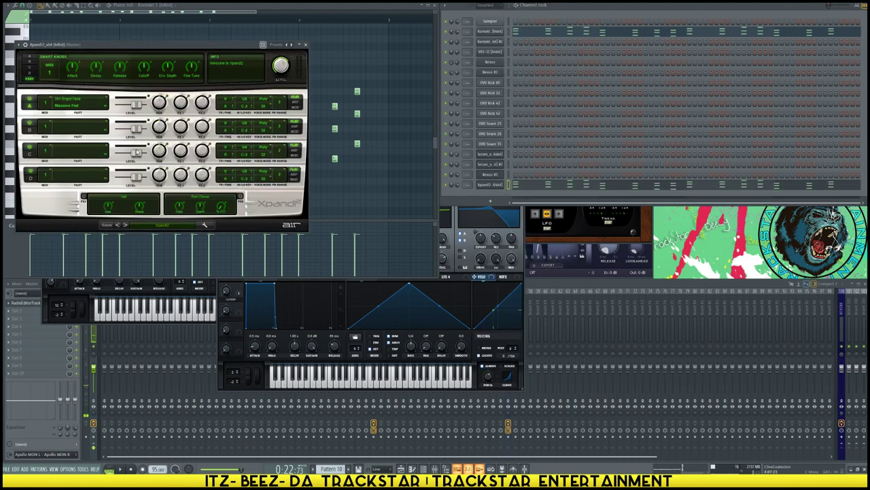
left_click(157, 225)
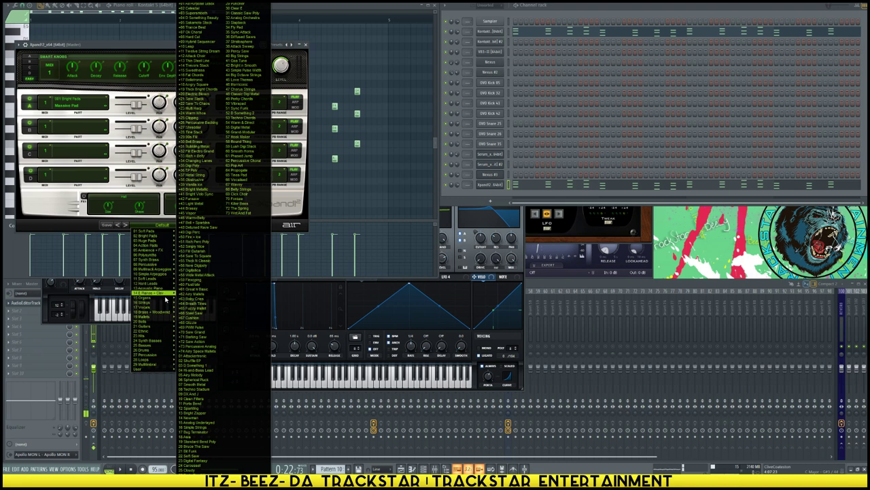
mouse_move(165, 325)
mouse_move(167, 305)
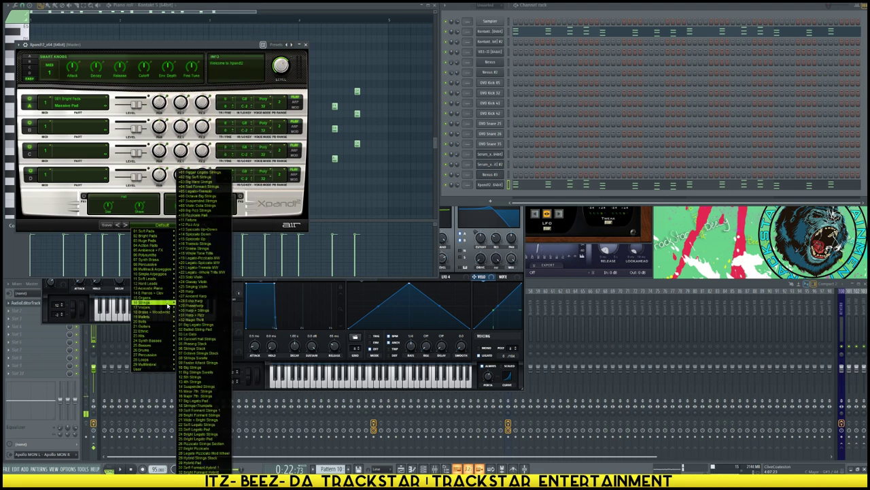
left_click(203, 230)
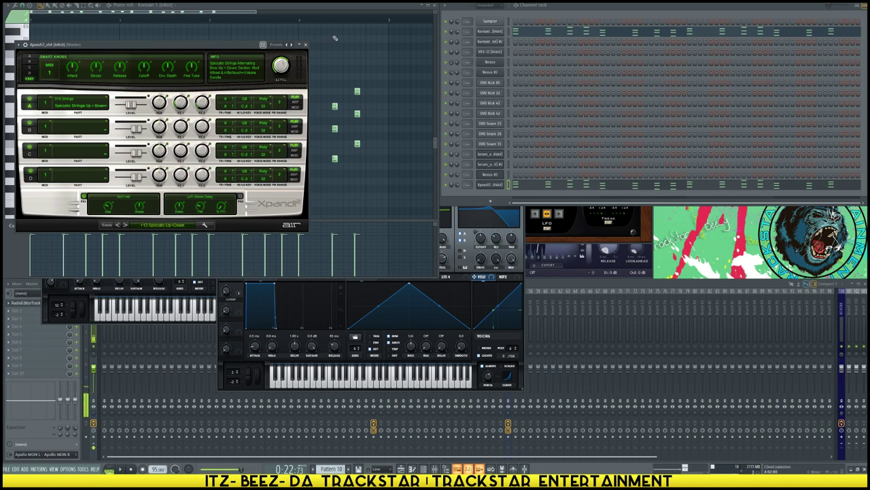
- Shorten the bar 10 kick and snare clips and move the snare to a quarter bar after the kick
key("F5")
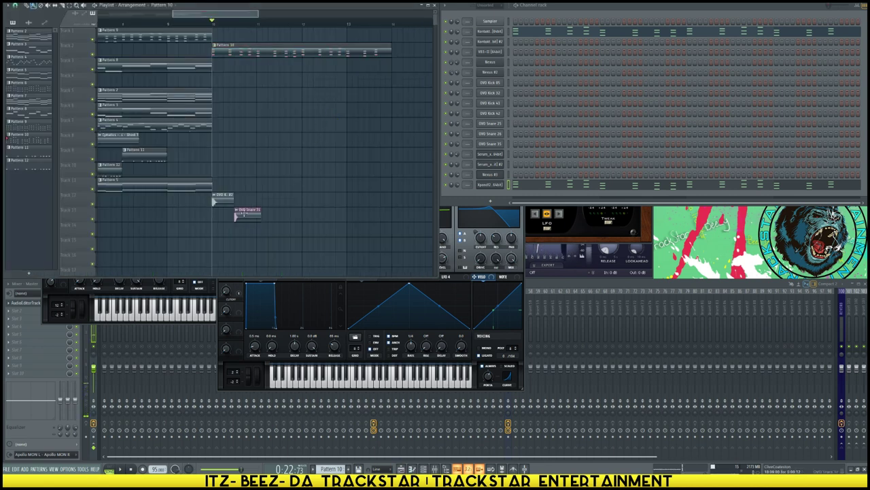
scroll(215, 28, "up", 2)
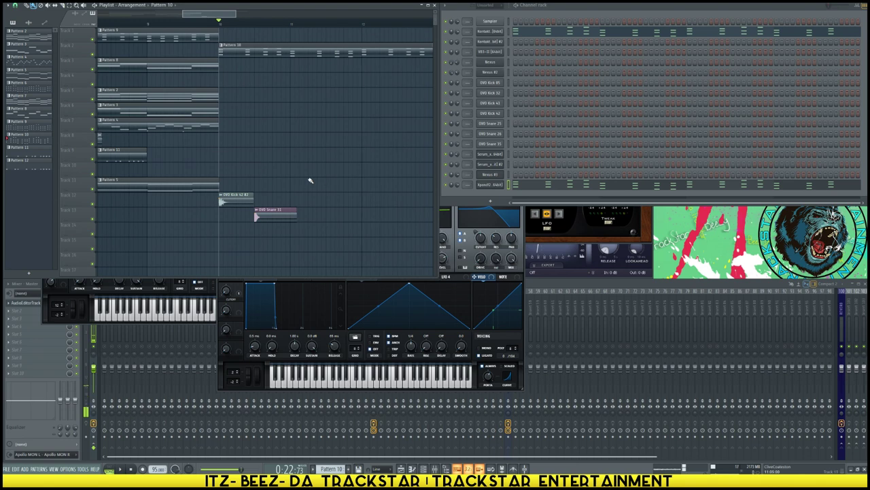
key("space")
key("space")
left_click_drag(271, 216, 253, 215)
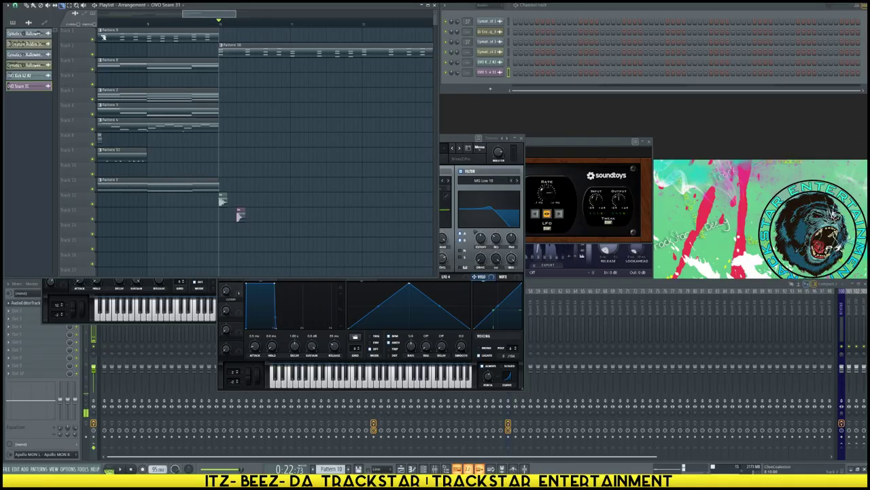
key("space")
key("space")
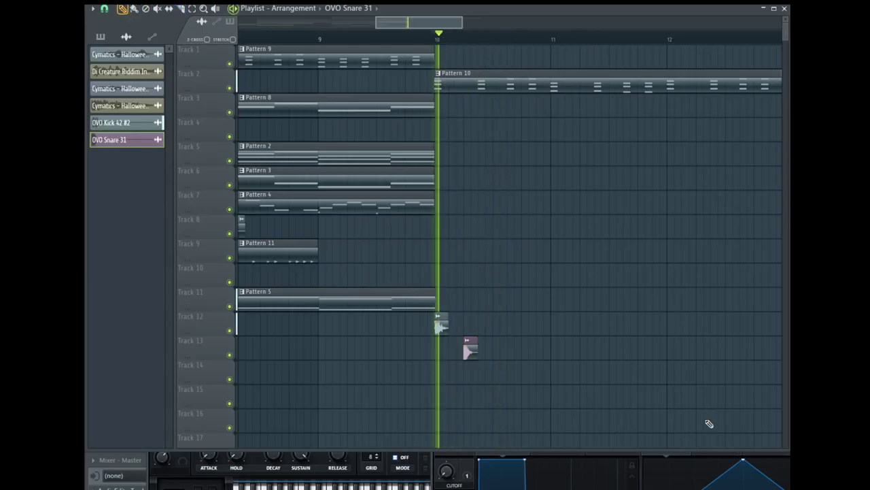
- Place a second OVO Kick 42 #2 clip on Track 12 shortly after the snare in bar 10
key("space")
key("space")
left_click(471, 345)
key("space")
key("space")
key("space")
left_click(498, 325)
key("space")
key("space")
left_click_drag(501, 328, 486, 328)
key("space")
key("space")
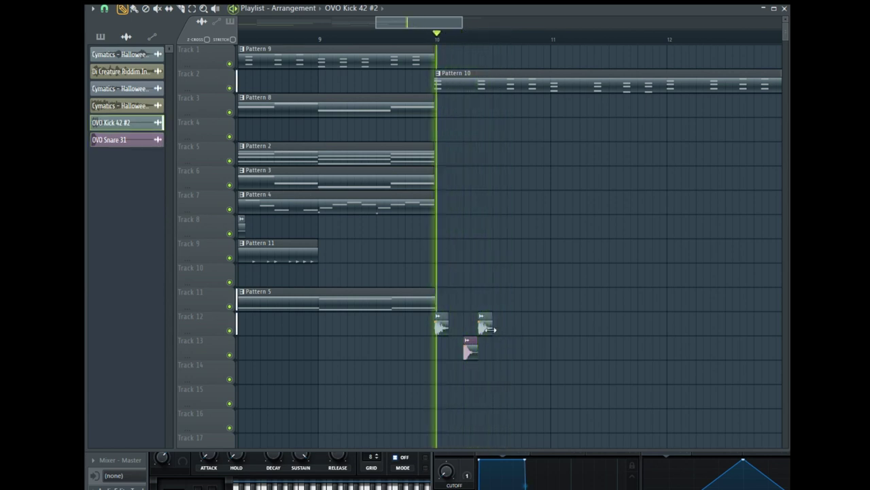
- Nudge the second kick one step later and add a third kick on Track 12 in the second half of bar 10
key("space")
key("space")
key("space")
left_click_drag(483, 327, 491, 326)
key("space")
key("space")
key("space")
left_click(514, 326)
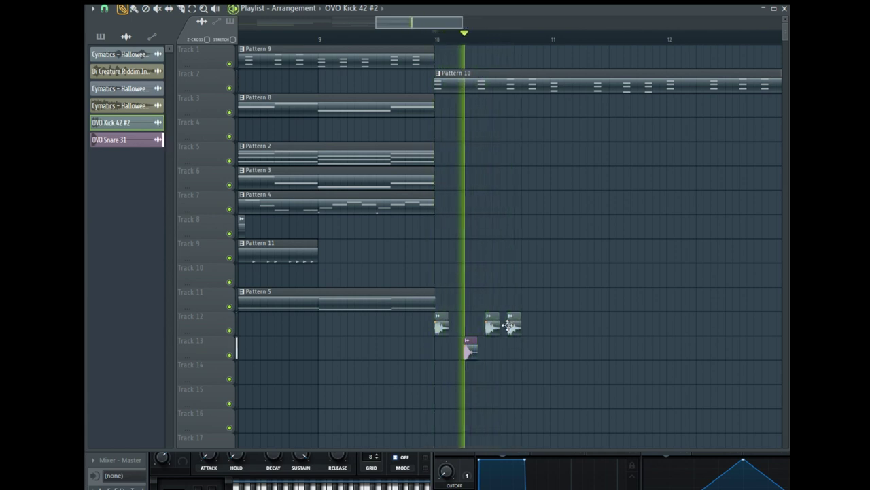
key("space")
key("space")
- Place a second OVO Snare 31 clip on Track 13 at the fourth beat of bar 10 and play it back
left_click(471, 351)
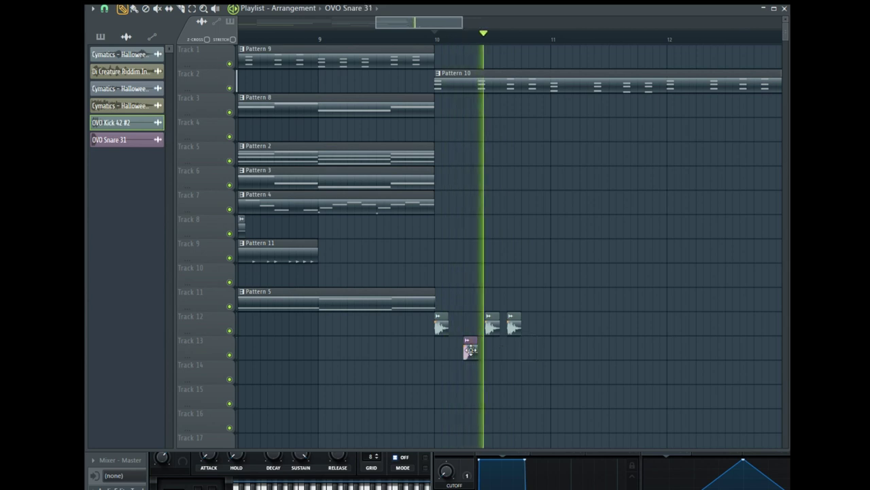
left_click(528, 347)
key("space")
key("space")
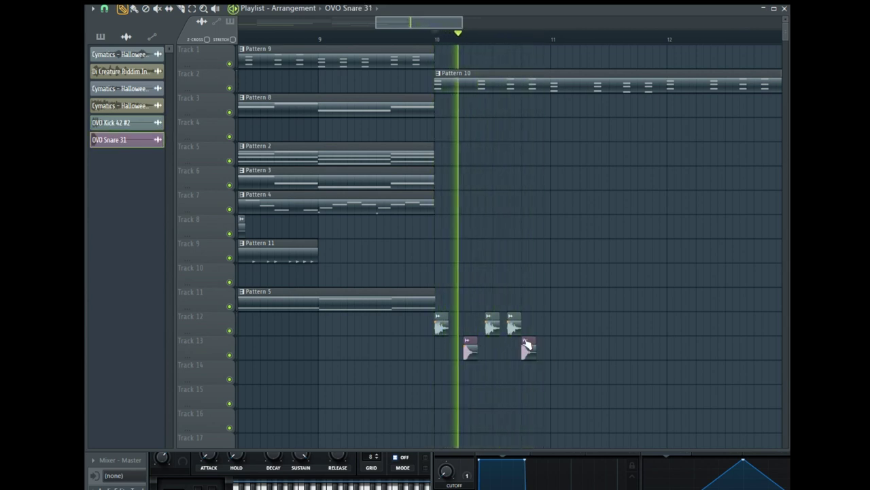
key("space")
key("space")
left_click(542, 328)
left_click(554, 328)
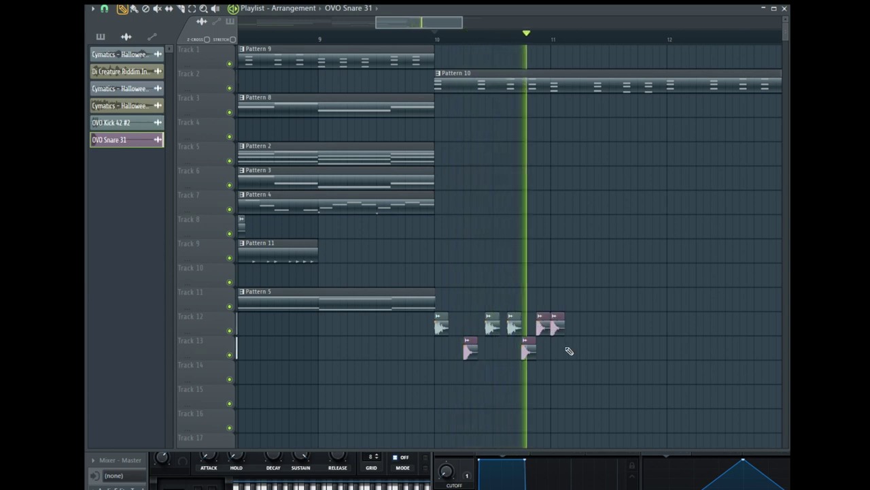
right_click(542, 328)
right_click(557, 328)
- Place an OVO Snare 31 on Track 13 one step before bar 11 and an OVO Kick 42 #2 on Track 12 at bar 11
left_click(542, 353)
left_click(557, 327)
left_click(515, 328)
right_click(559, 328)
left_click(558, 328)
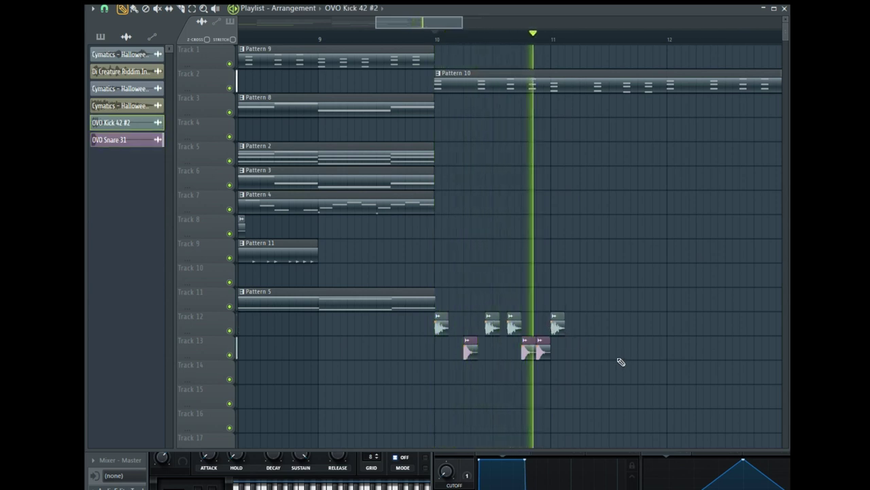
left_click_drag(542, 350, 549, 351)
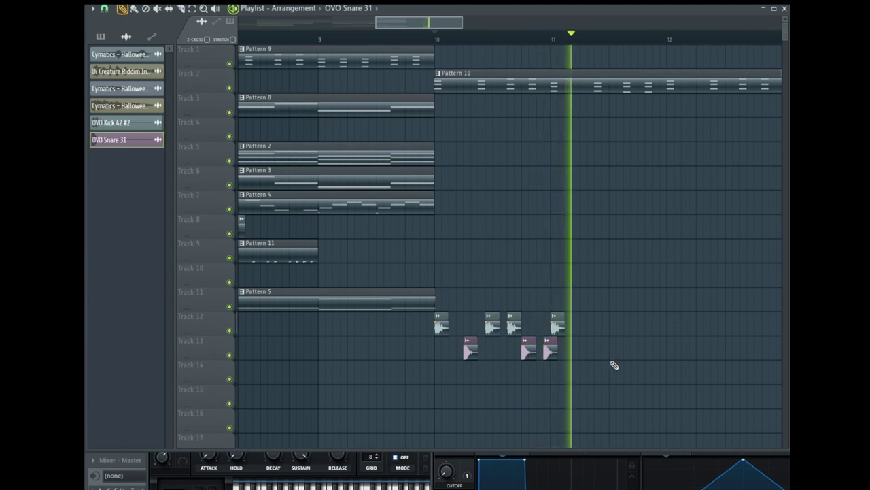
- Place a snare on Track 13 at beat two of bar 11 and a kick on Track 12 just before the bar's middle
left_click(587, 326)
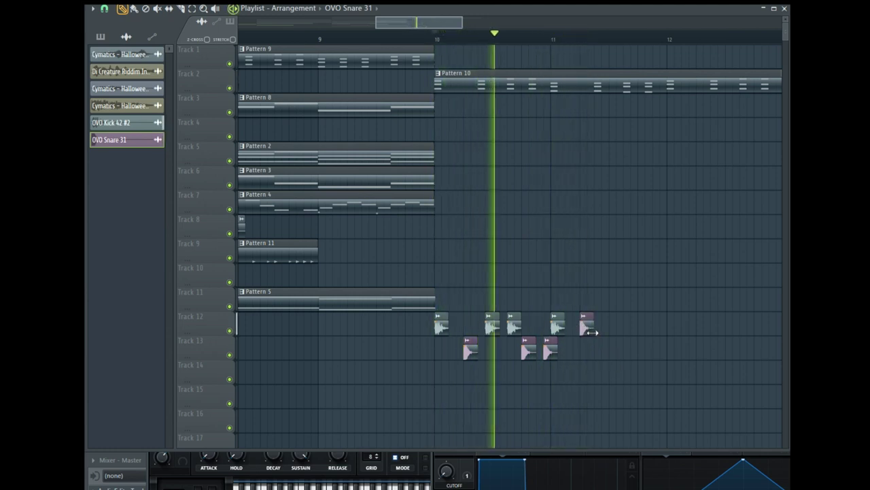
right_click(588, 328)
left_click(558, 328)
left_click(590, 329)
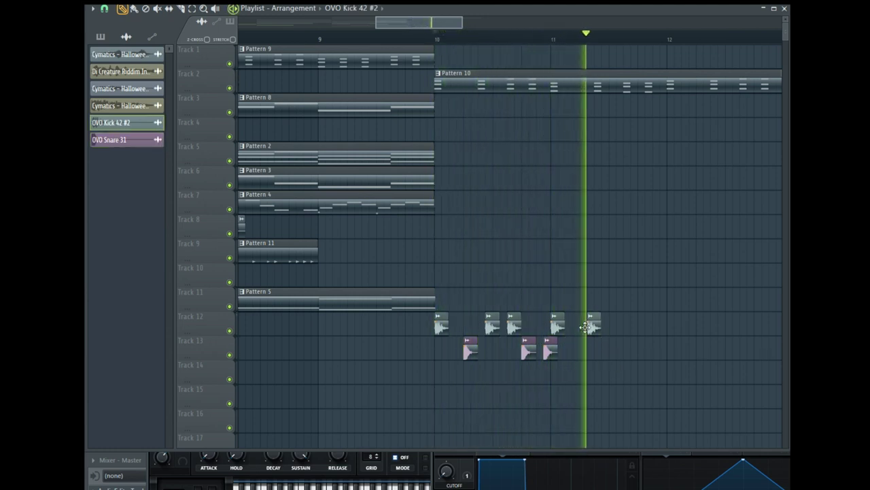
left_click(552, 350)
left_click(565, 349)
left_click_drag(575, 349, 607, 328)
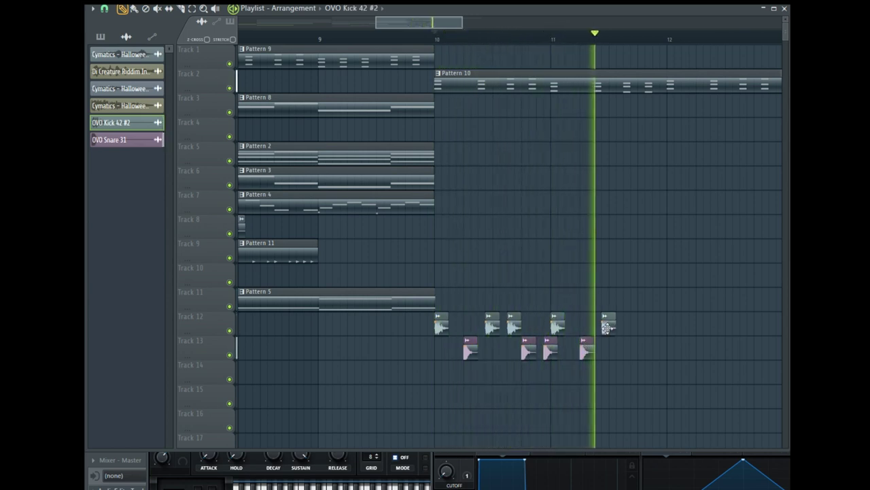
- Add two closely spaced kicks on Track 12 just before the fourth beat of bar 11
left_click(622, 327)
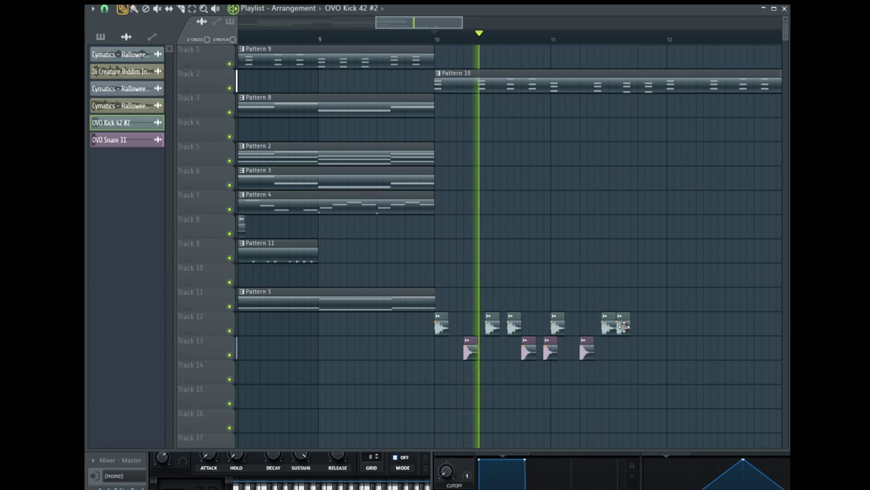
left_click_drag(620, 317, 641, 346)
key("space")
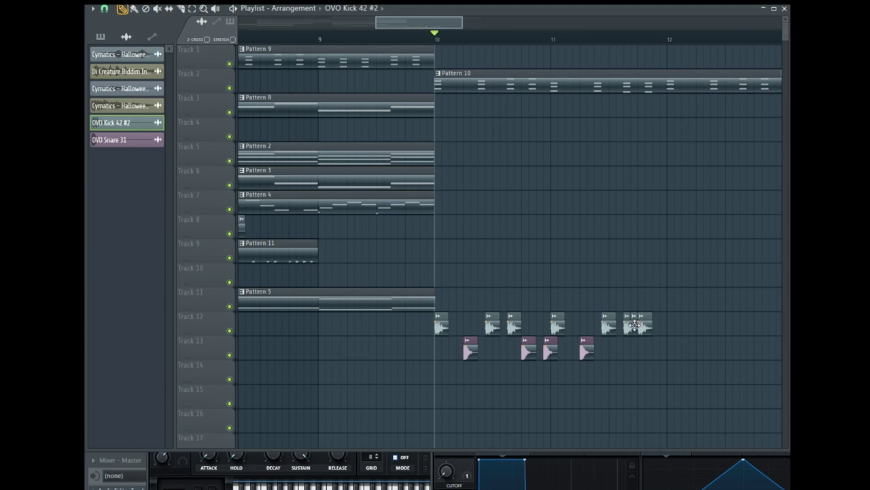
left_click_drag(644, 327, 634, 327)
key("space")
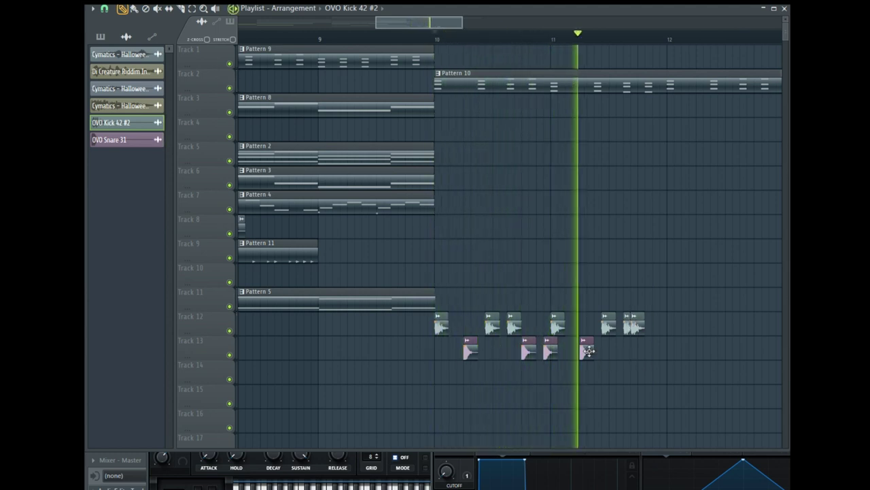
- Place snares on Track 13 at the fourth beat of bar 11 and one step before bar 12
left_click_drag(589, 350, 649, 350)
key("space")
key("space")
left_click_drag(650, 350, 669, 351)
left_click(660, 350)
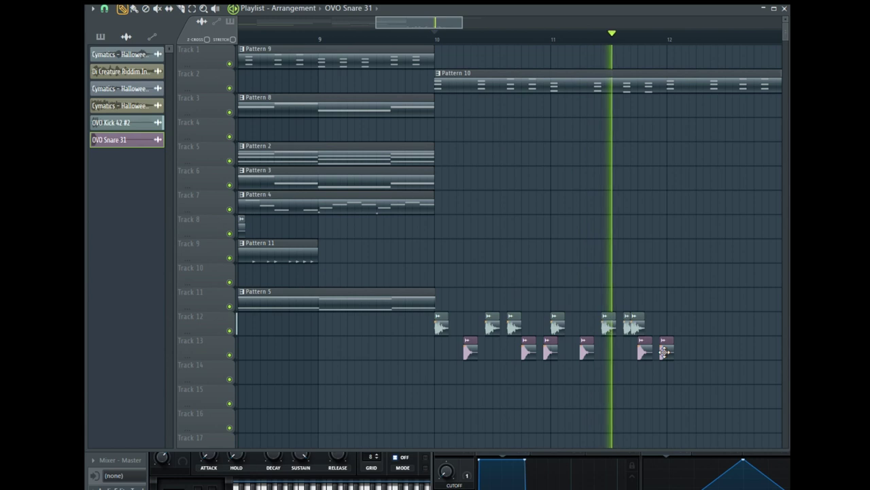
- Duplicate the two-bar kick and snare pattern so the copy starts at bar 12
left_click_drag(698, 382, 447, 294)
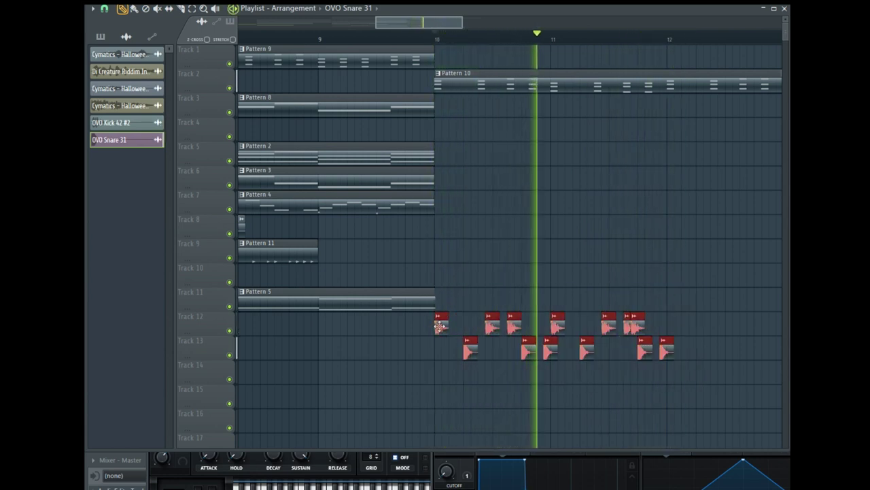
key("ctrl+b")
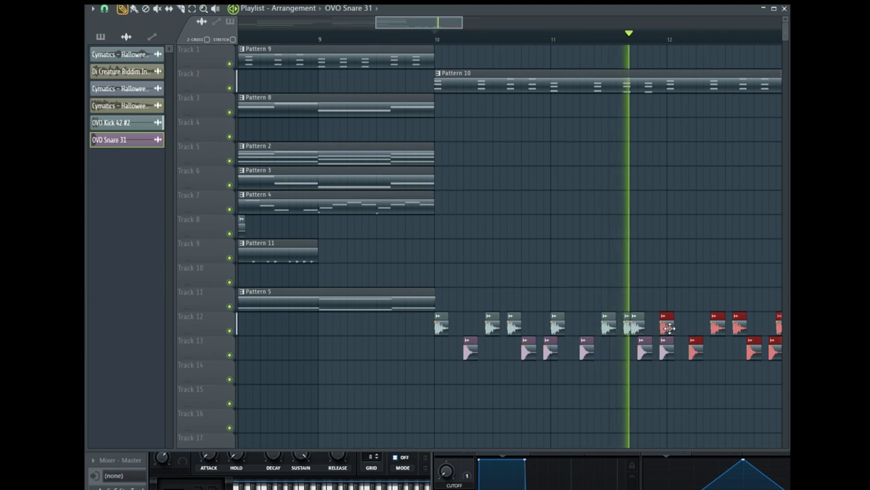
left_click_drag(666, 329, 674, 328)
right_click(654, 316, "ctrl")
scroll(658, 319, "down", 2)
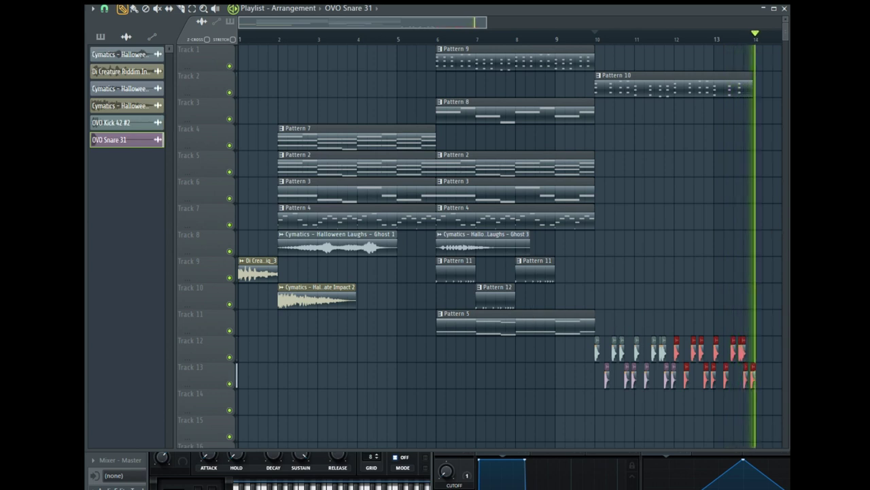
- Copy the Cymatics - Halloween Laughs - Ghost 1 clip to bar 10 on Track 8 and play the section
left_click(101, 36)
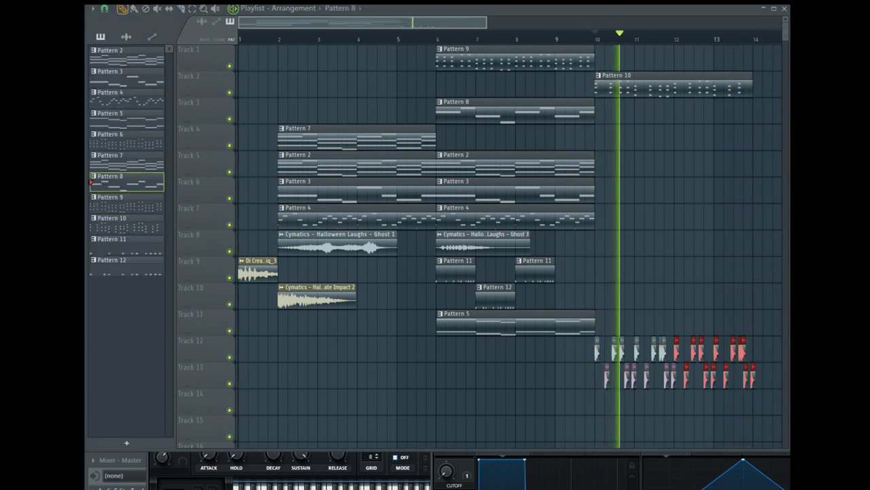
left_click(742, 235, "ctrl")
key("space")
left_click_drag(331, 244, 659, 260)
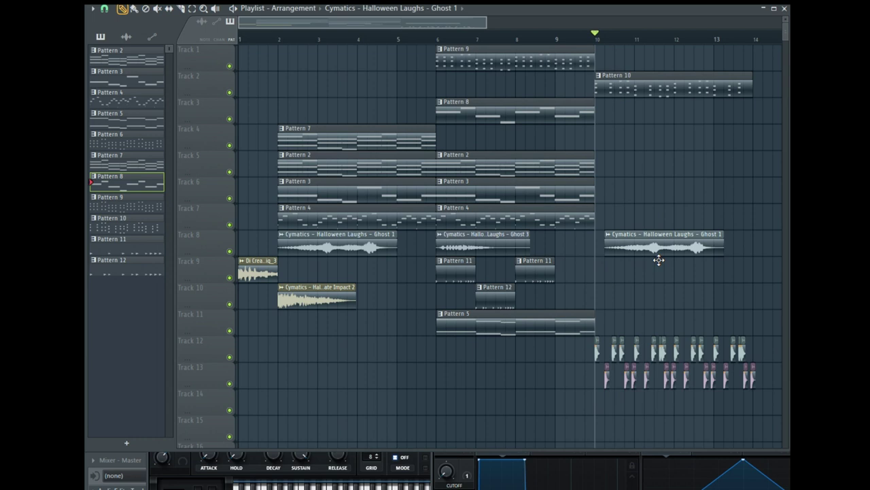
key("space")
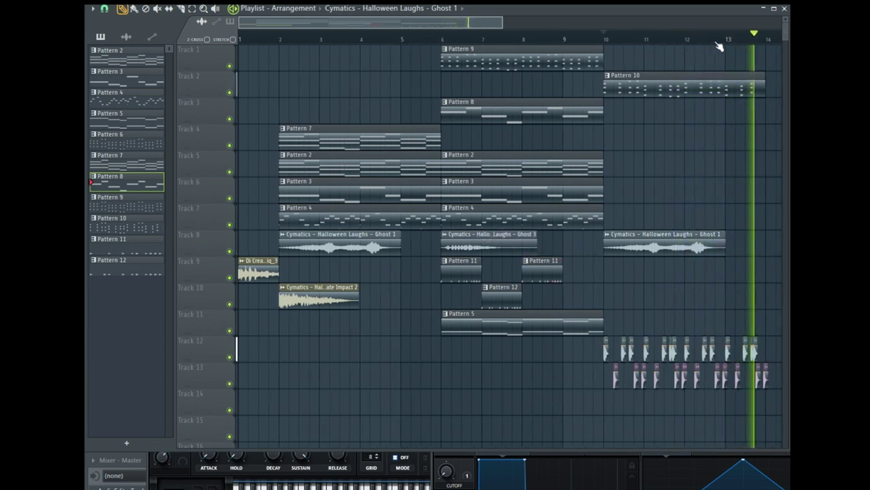
- Place a Pattern 8 clip at bar 10 on Track 3, below Pattern 10
key("space")
scroll(719, 45, "down", 2)
key("space")
scroll(603, 34, "down", 2)
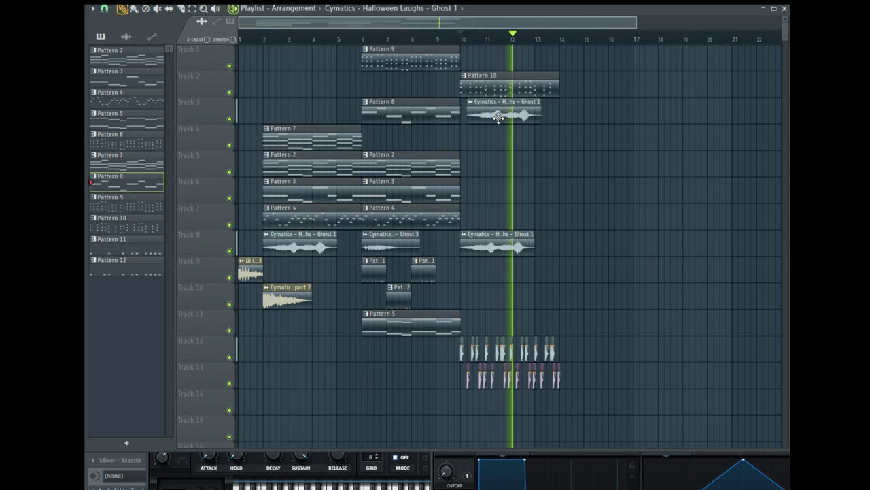
left_click(474, 124)
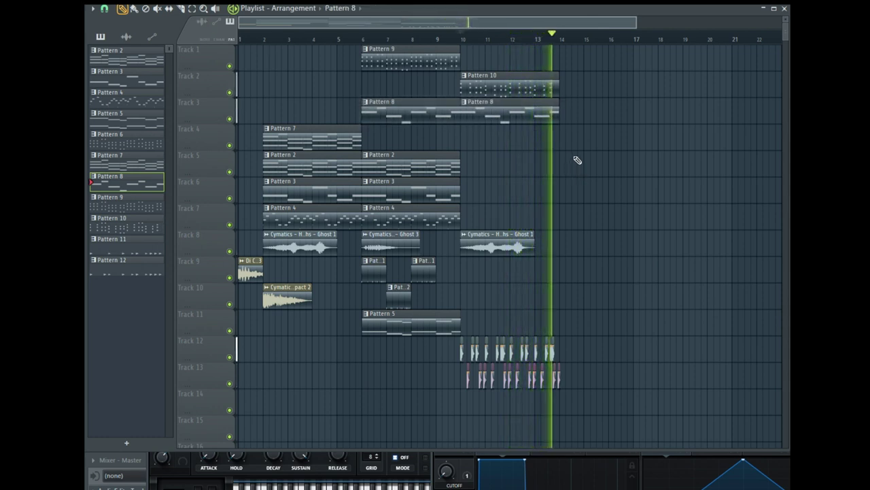
- Duplicate all clips of the four-bar section starting at bar 10 so the copy starts at bar 14
left_click_drag(617, 412, 469, 60)
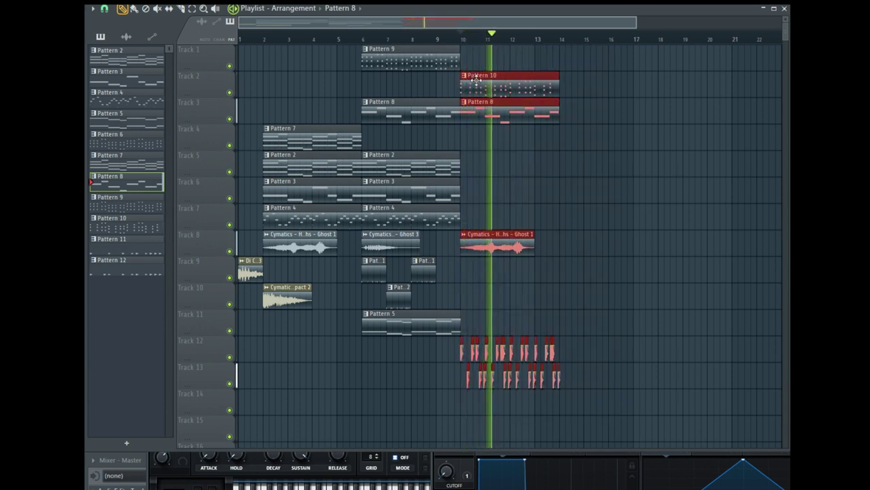
key("ctrl+b")
left_click_drag(593, 89, 579, 87)
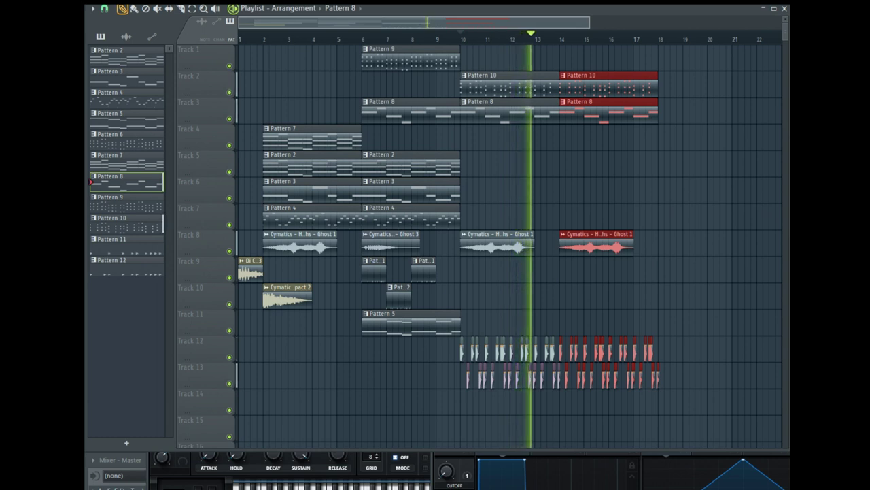
- Step through the existing patterns and create a new empty pattern after Pattern 12
key("KP_Subtract")
key("KP_Subtract")
key("KP_Subtract")
key("KP_Subtract")
key("KP_Subtract")
key("KP_Subtract")
key("KP_Subtract")
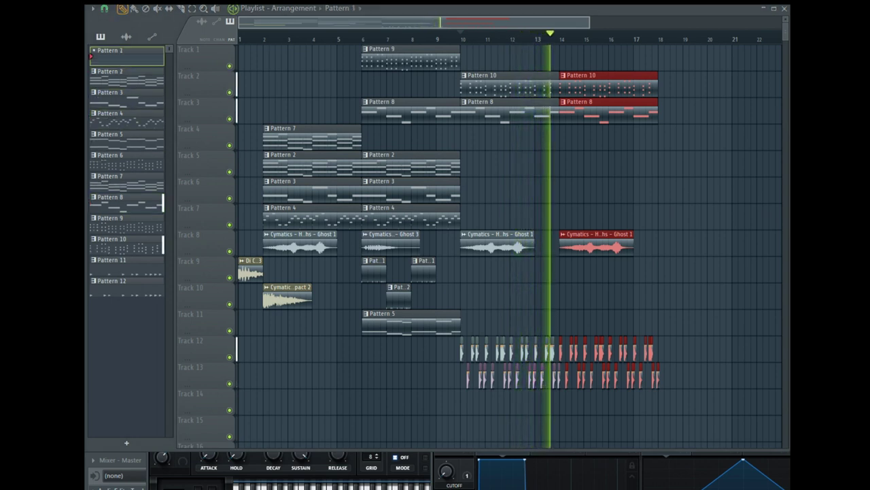
key("KP_Add")
key("KP_Add")
key("KP_Add")
key("KP_Add")
key("KP_Add")
key("KP_Add")
key("KP_Add")
key("KP_Add")
key("KP_Add")
key("KP_Add")
key("KP_Add")
key("KP_Add")
key("KP_Subtract")
key("KP_Subtract")
key("KP_Subtract")
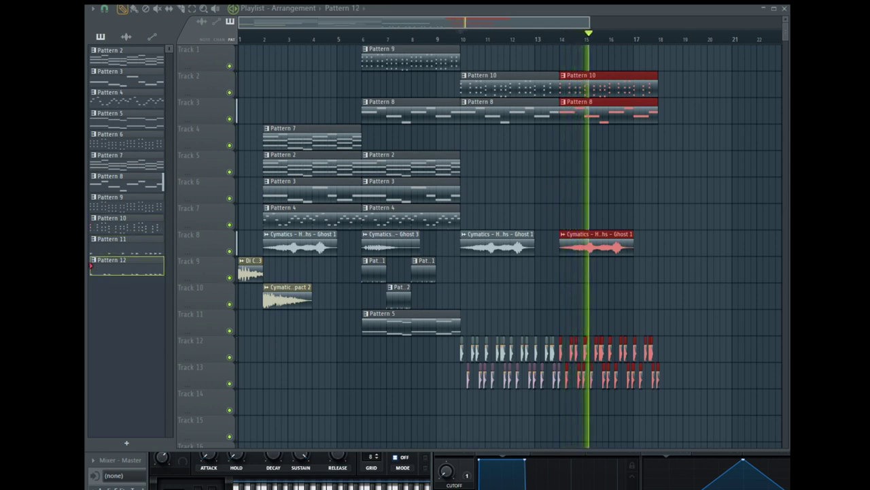
key("F4")
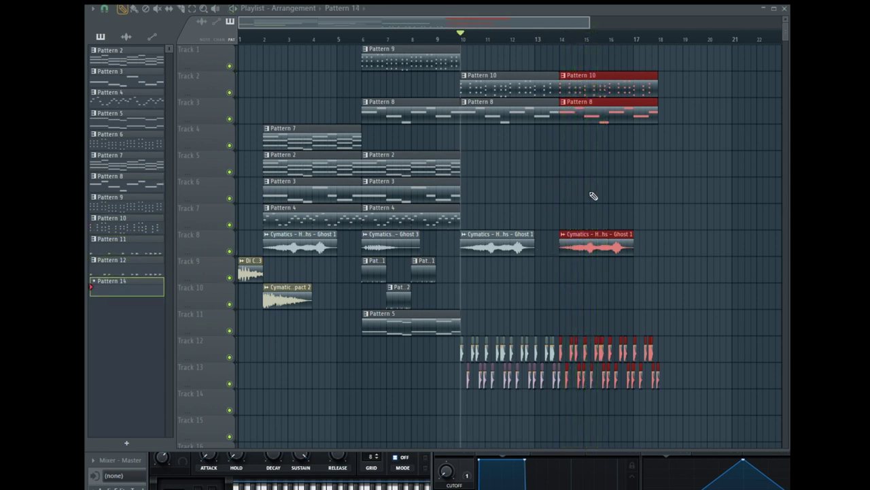
- Move the Cymatics - Halloween Laughs - Ghost 3 clip at bar 6 from Track 8 to Track 14 and copy it to bar 13
key("space")
key("space")
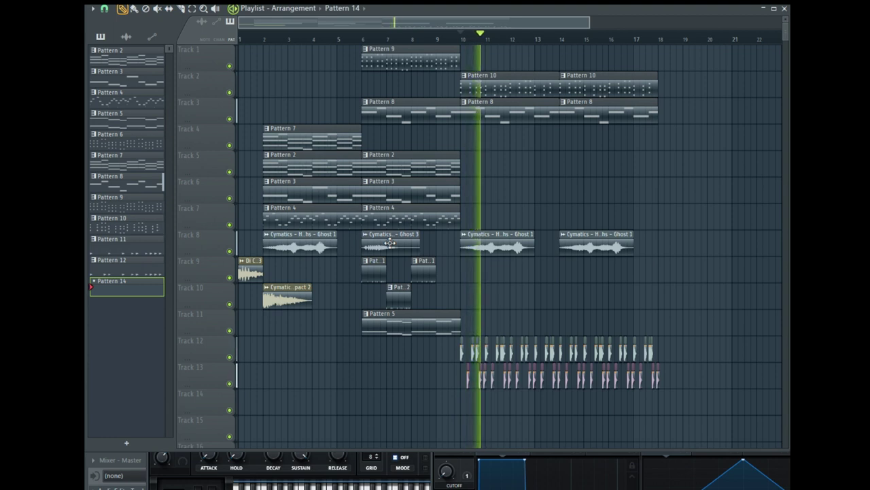
left_click_drag(389, 243, 401, 262)
key("ctrl+z")
left_click(389, 114, "ctrl")
key("shift+Down")
key("shift+Down")
key("shift+Down")
key("shift+Down")
key("shift+Down")
key("shift+Down")
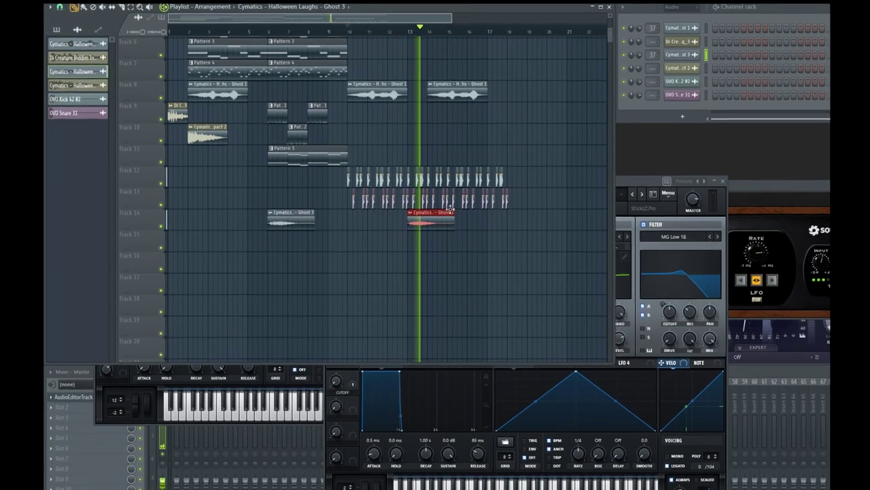
- Copy the Ghost 3 clip at bar 13 on Track 14 to bar 17
left_click_drag(422, 220, 495, 222, "shift")
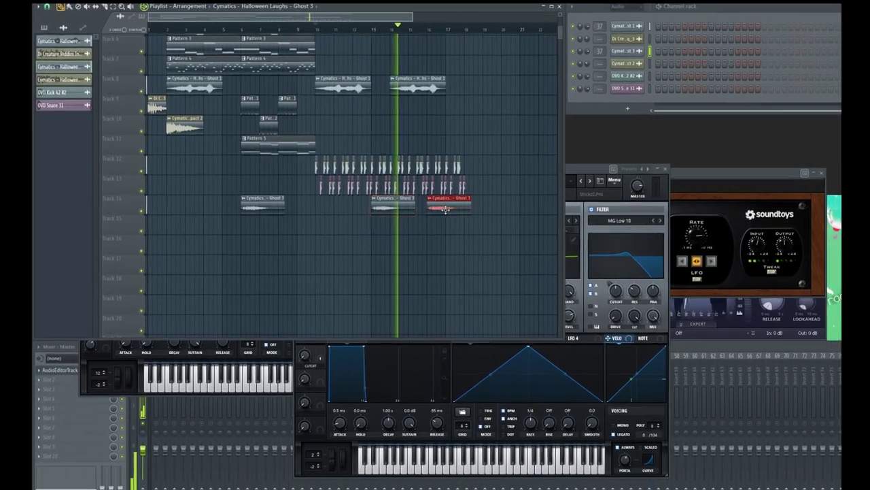
left_click(427, 222)
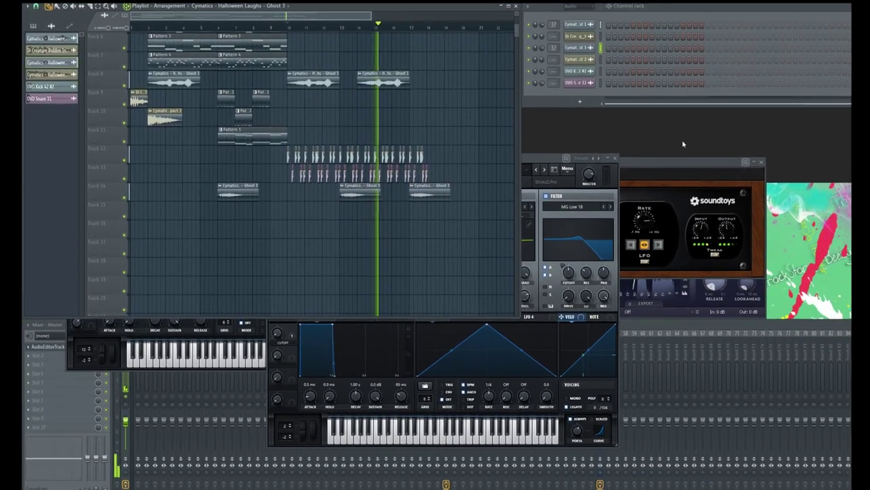
- Stop playback and show Pattern 10 with the Unsorted channels in the channel rack
left_click(668, 10)
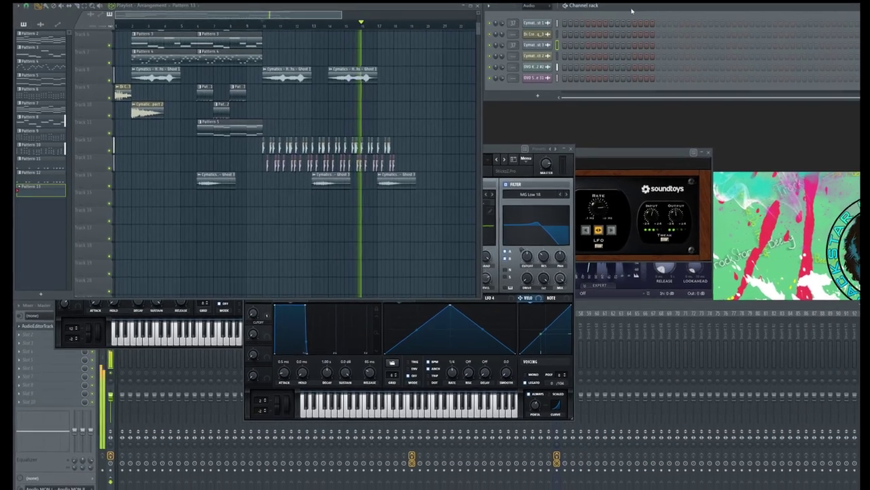
scroll(461, 125, "up", 5)
key("space")
key("plus")
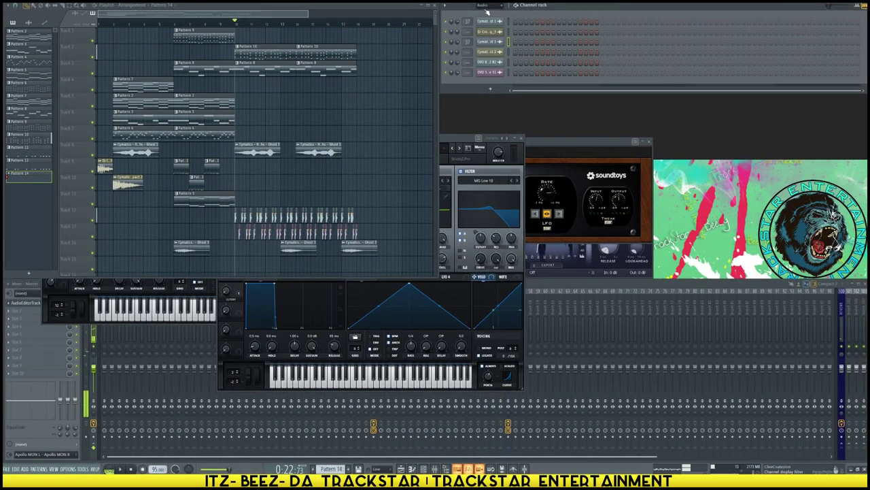
left_click(446, 5)
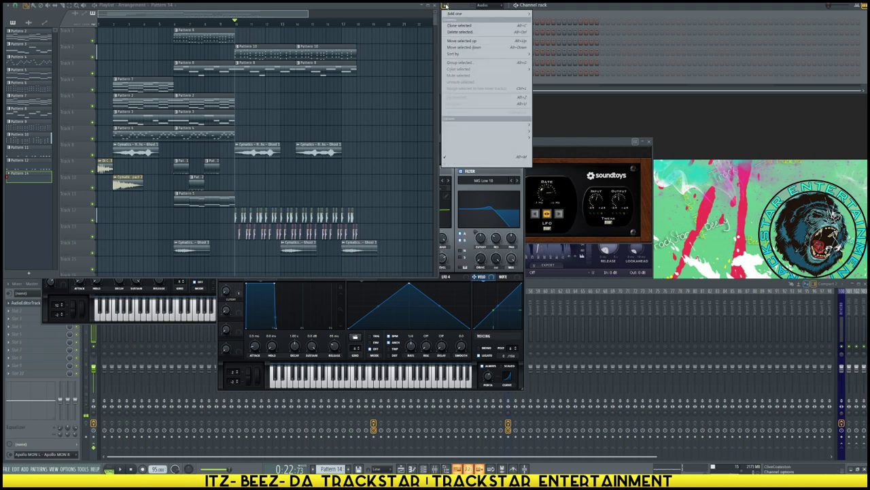
left_click(658, 43)
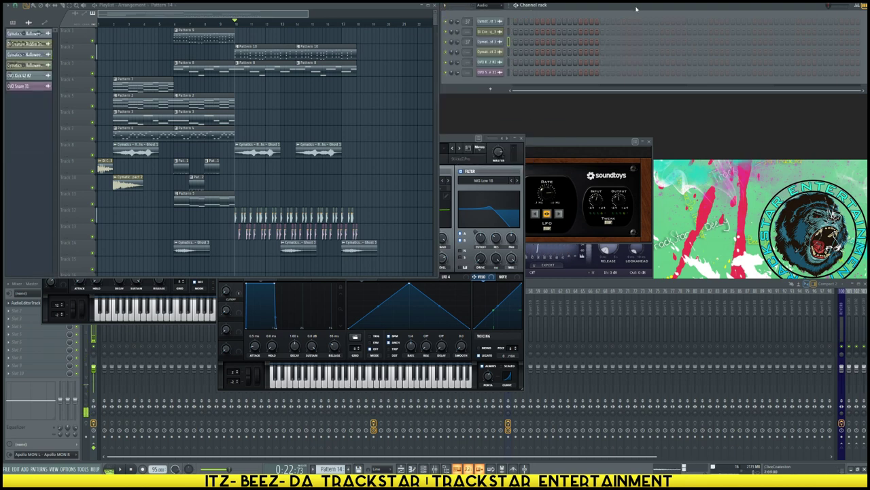
key("ctrl+z")
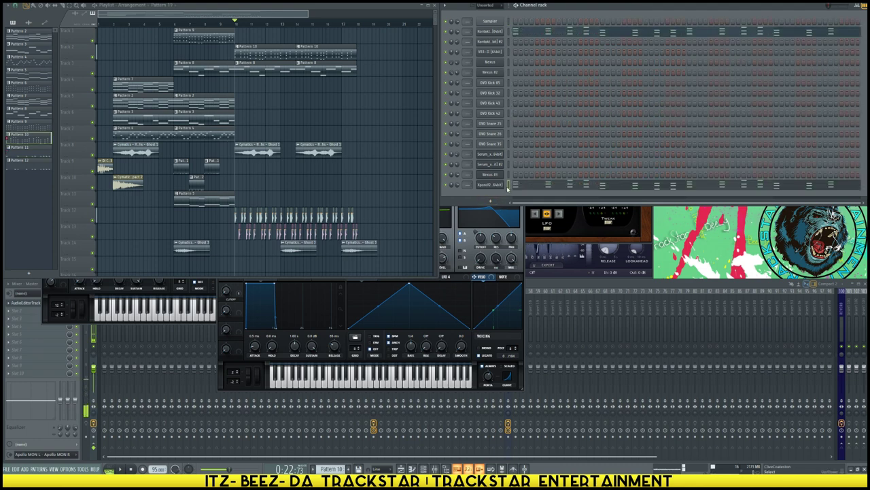
- Cut the Xpand!2 notes from Pattern 10 into a newly inserted pattern and place it at bars 10 and 14 on Track 15
key("ctrl+x")
key("ctrl+shift+Insert")
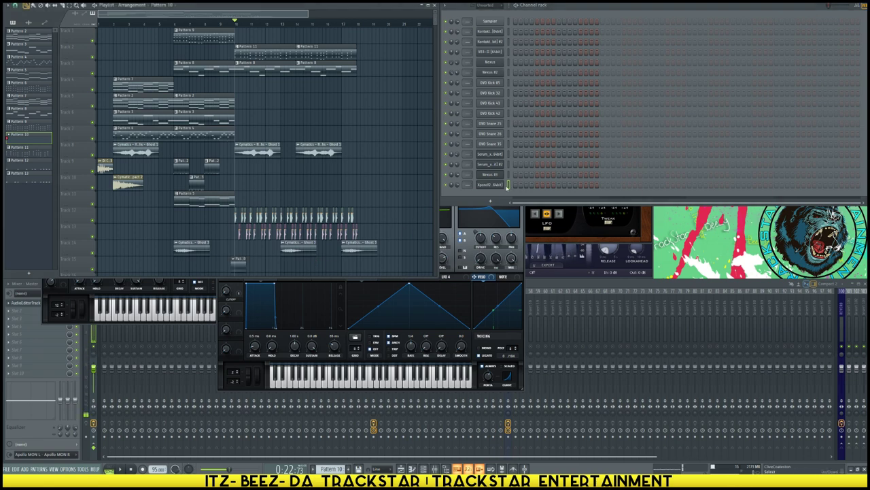
key("ctrl+v")
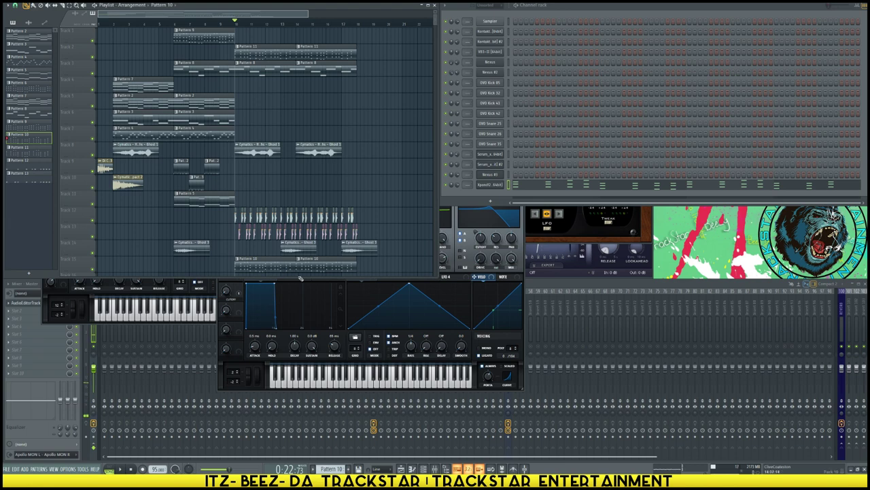
- Clone the Xpand!2 channel and load the Tubular Bells sound from the Bells category in its part A
right_click(503, 183)
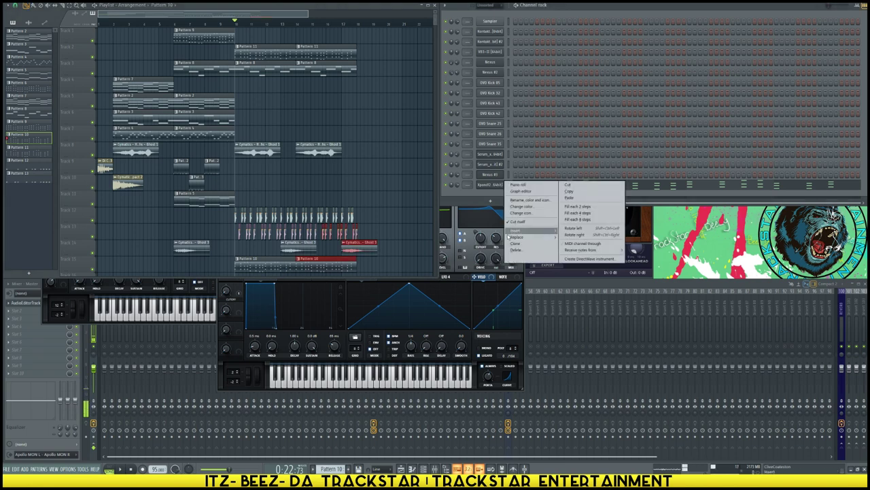
left_click(517, 244)
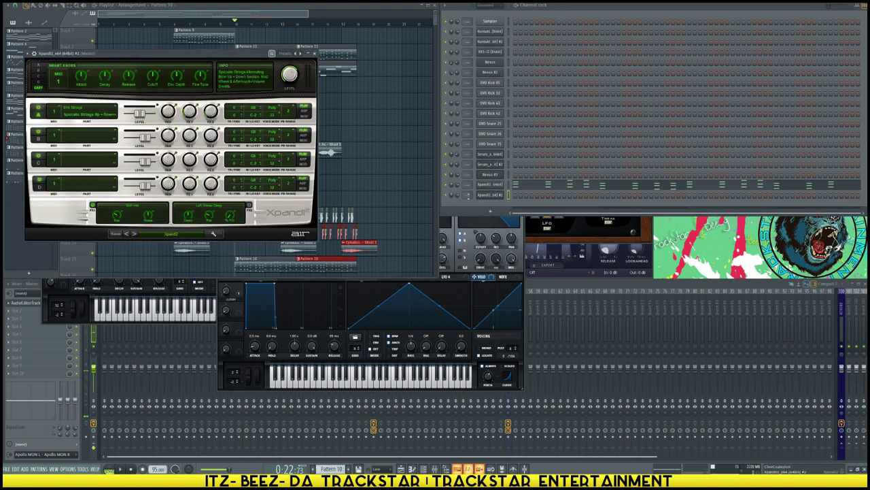
left_click(88, 116)
mouse_move(89, 204)
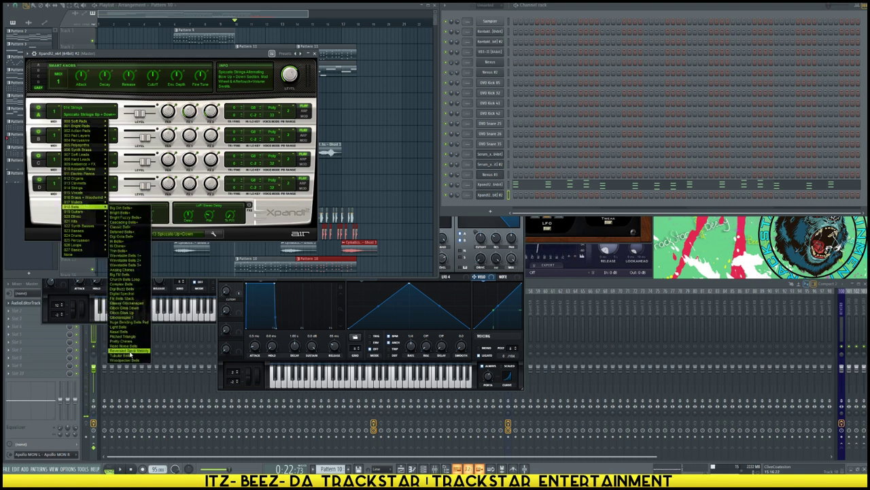
left_click(129, 356)
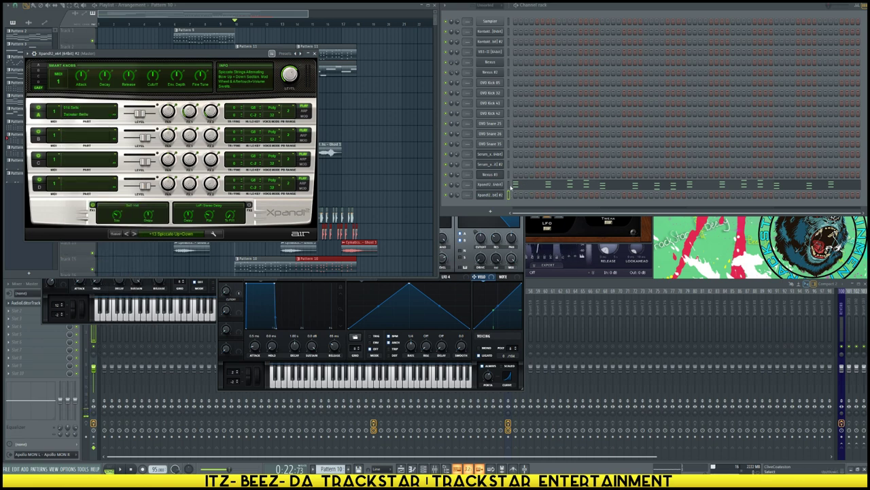
- Draw the notes C4, A#3, G4, A4, F4 and E4 for the cloned Xpand!2 channel, join them legato and raise them one octave
right_click(504, 195)
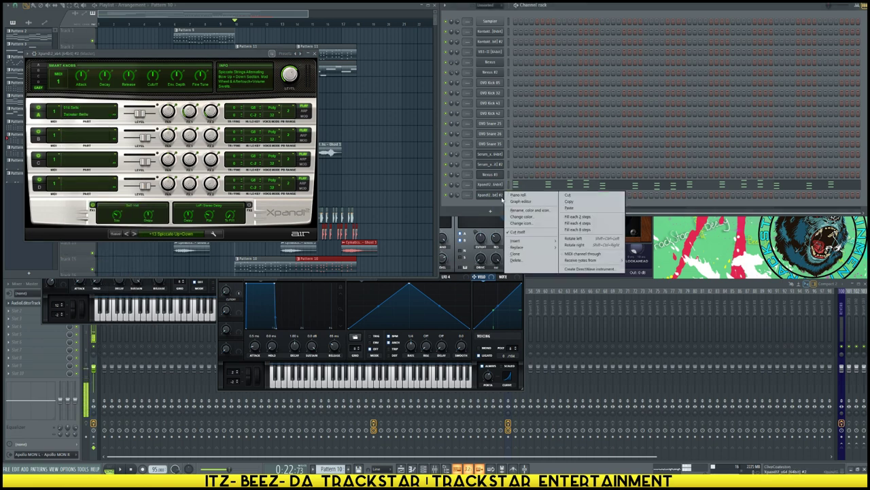
left_click(518, 195)
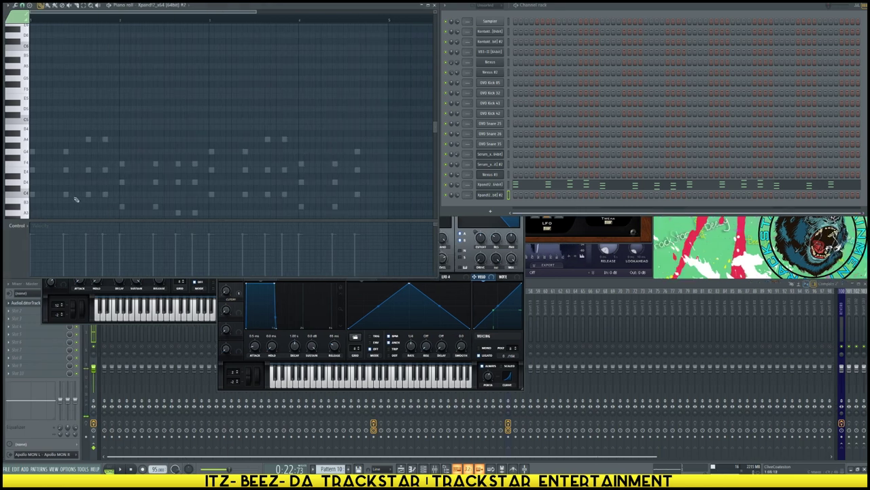
left_click(32, 195)
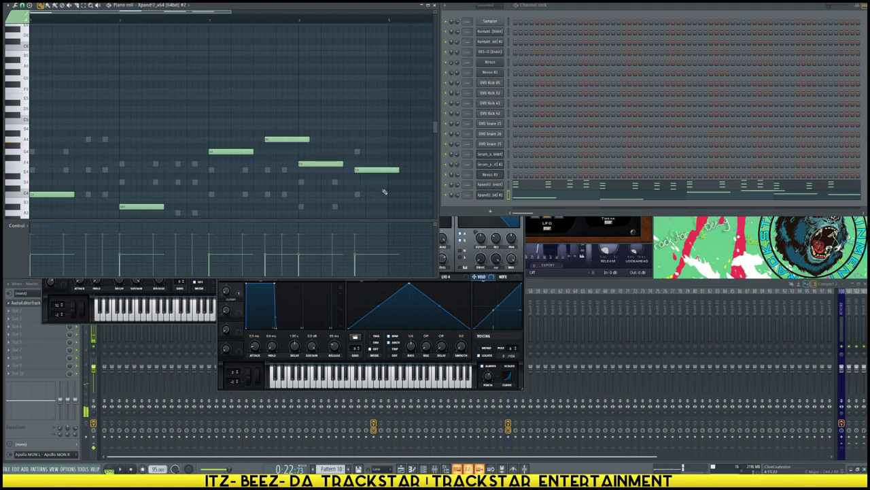
key("ctrl+l")
key("Return")
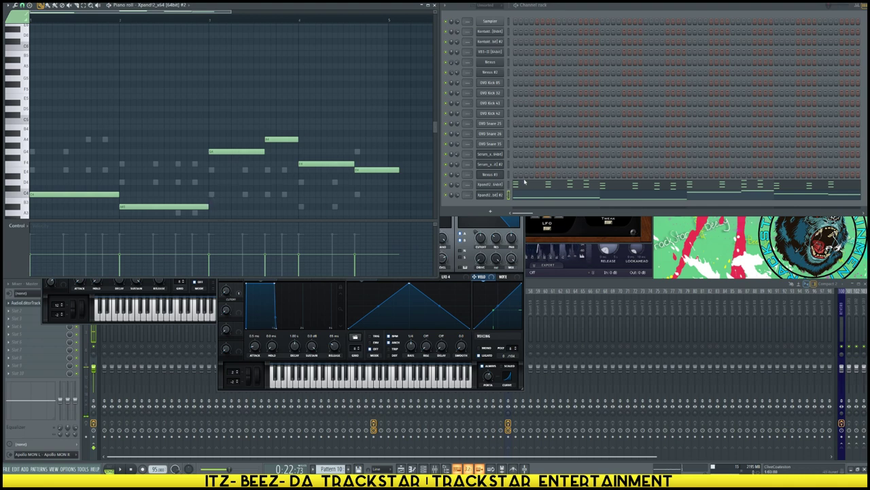
key("ctrl+Up")
key("space")
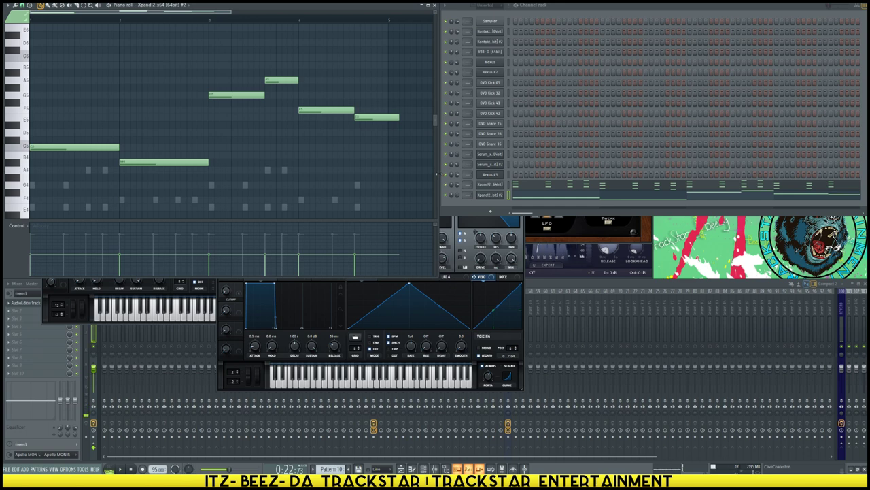
- Move the bell melody into its own new pattern and place it at bars 10 and 14 on Track 16
key("ctrl+x")
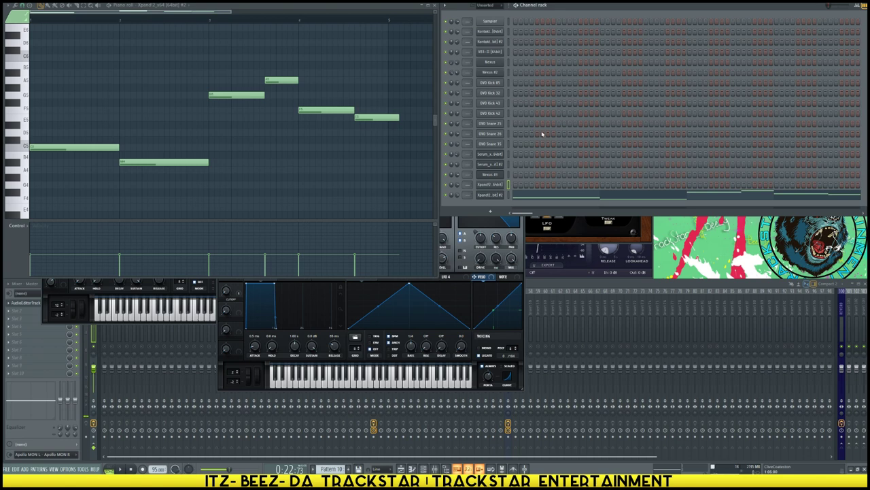
key("ctrl+z")
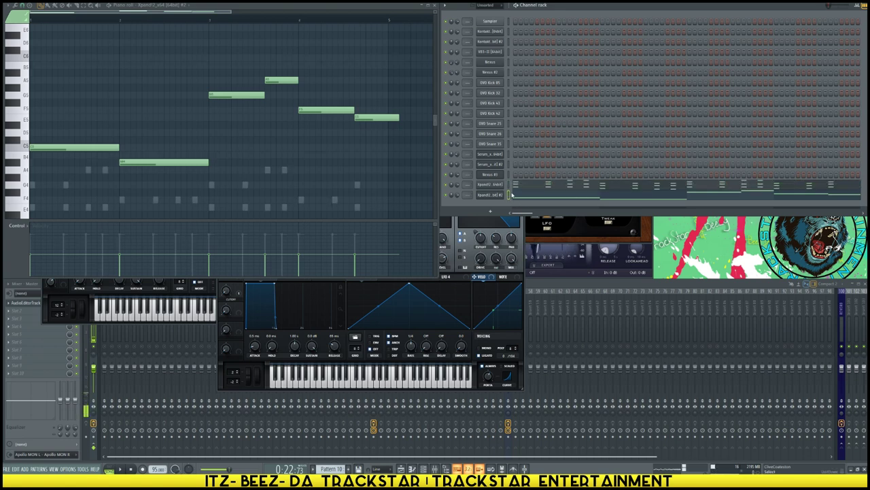
key("ctrl+x")
key("F4")
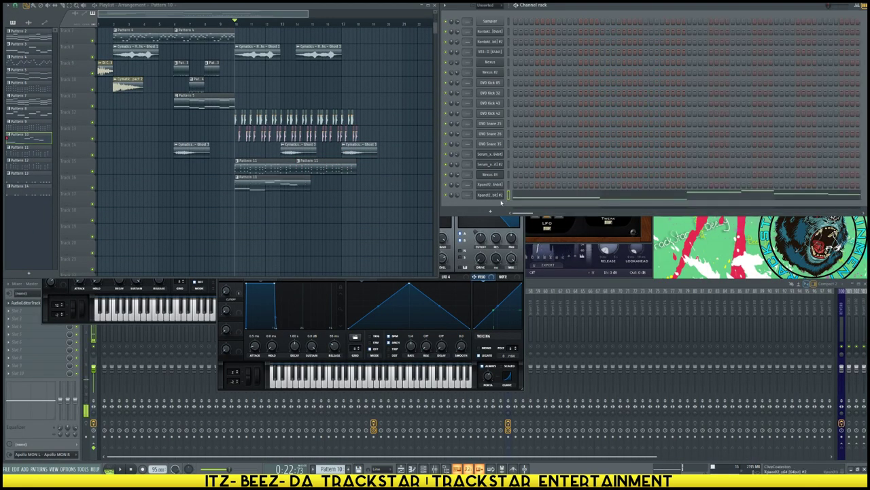
double_click(294, 186)
key("F5")
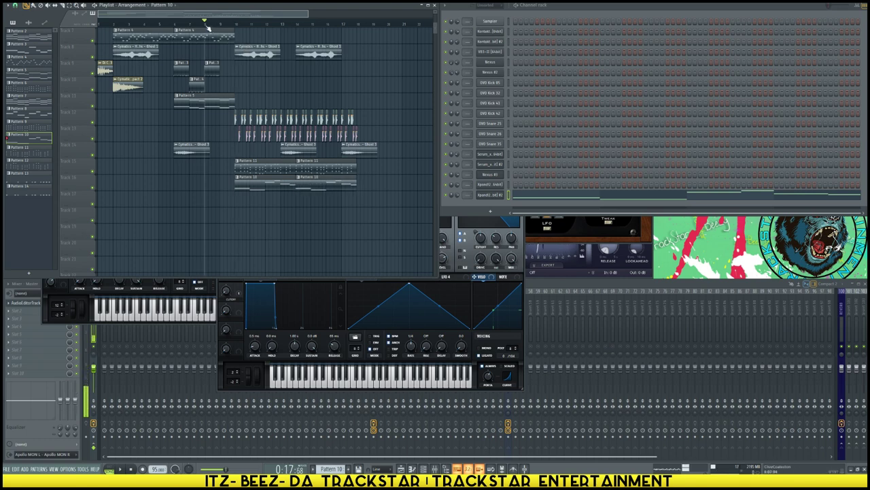
- Play the arrangement from bar 6 to hear the new bell and string layers
left_click(176, 25)
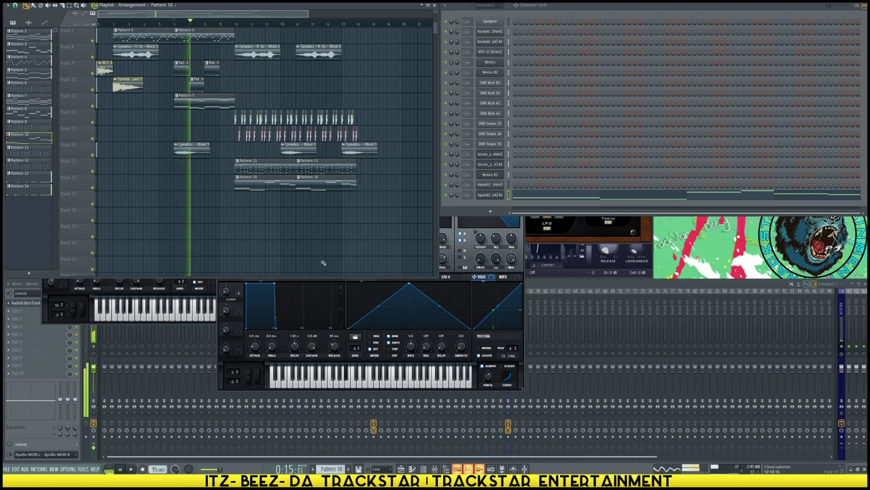
scroll(272, 258, "up", 4)
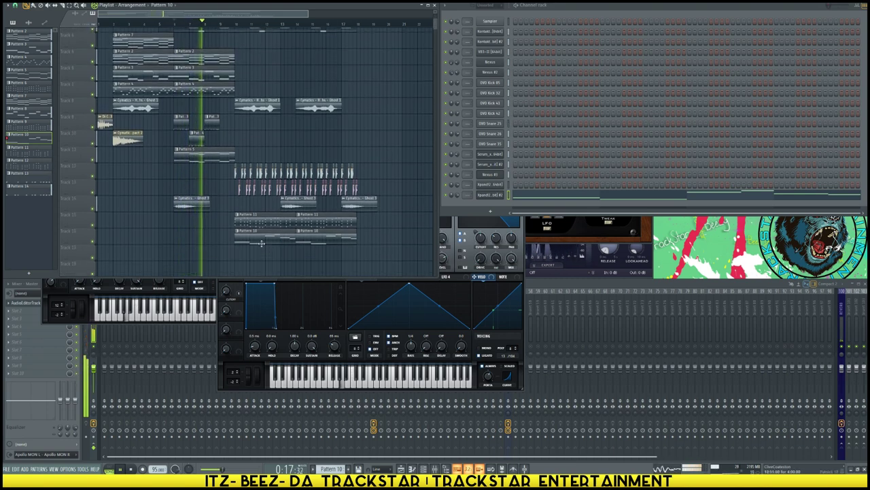
scroll(313, 231, "up", 2)
scroll(345, 205, "up", 2)
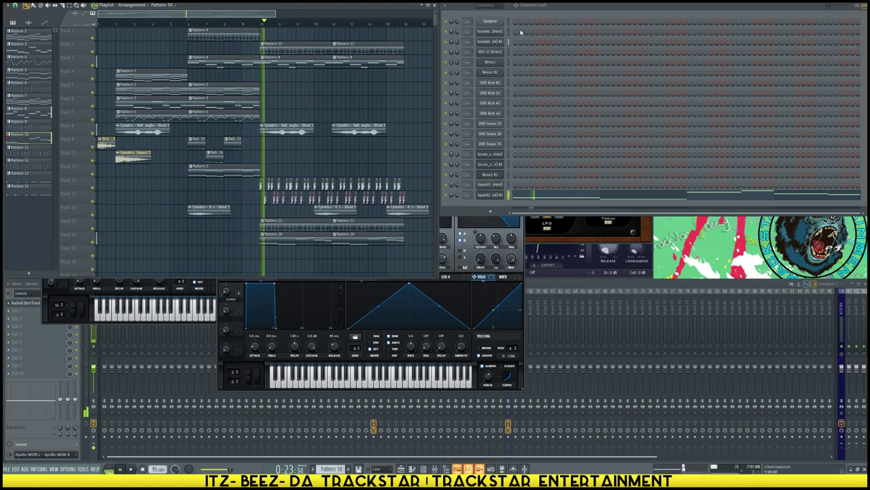
- Step through the patterns in the channel rack to find the kick and snare pattern, Pattern 14
left_click(573, 10)
key("Left")
key("Left")
key("Left")
key("Left")
key("Left")
key("Left")
key("Left")
key("Left")
key("Left")
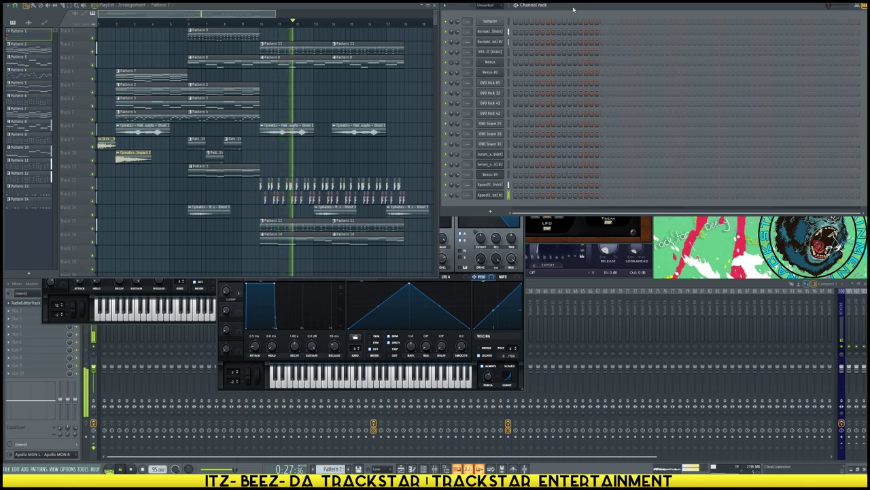
key("Right")
key("Right")
key("Right")
key("Right")
key("Right")
key("Right")
key("Right")
key("Right")
key("Right")
key("Right")
key("Right")
key("Right")
key("Right")
key("Right")
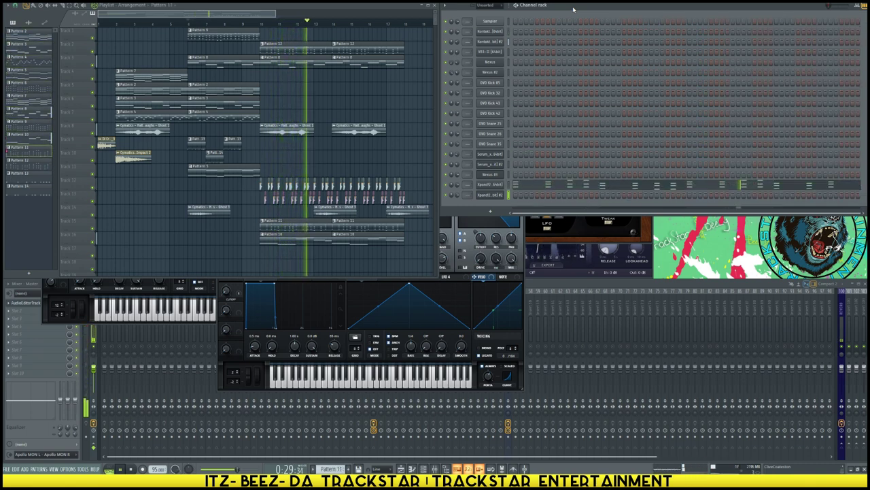
key("KP_Subtract")
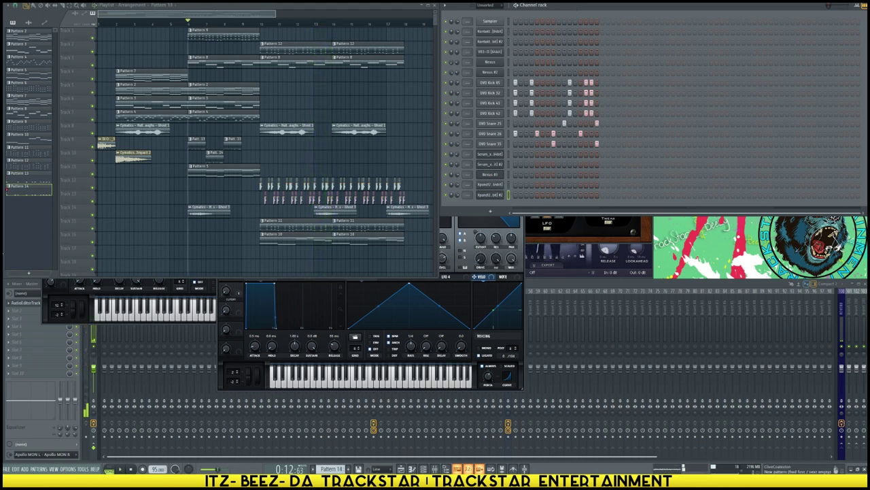
- Place the OVO Perc Crash sample from the OVO drum kit's Percussion folder at bar 10 on Track 17
key("alt+F8")
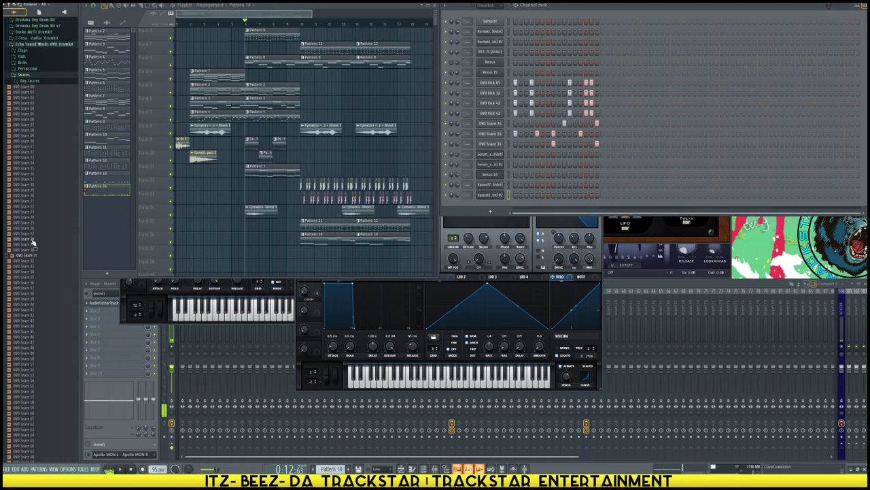
left_click(29, 69)
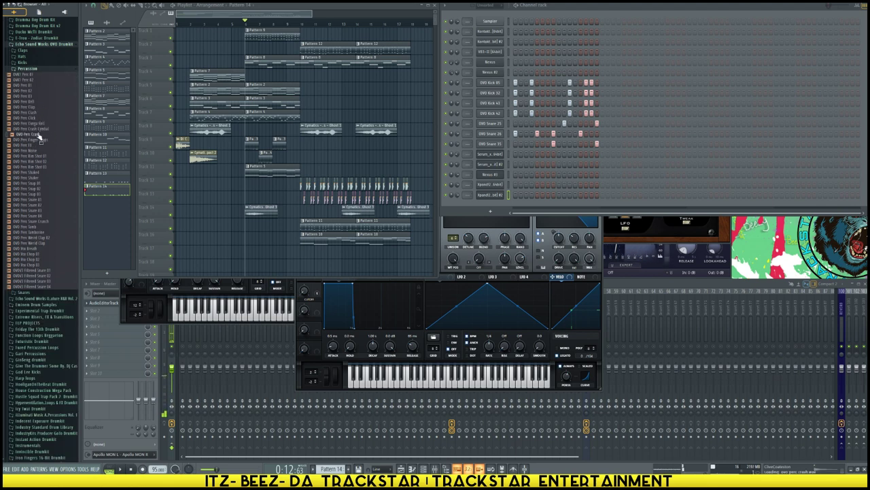
left_click_drag(37, 138, 262, 253)
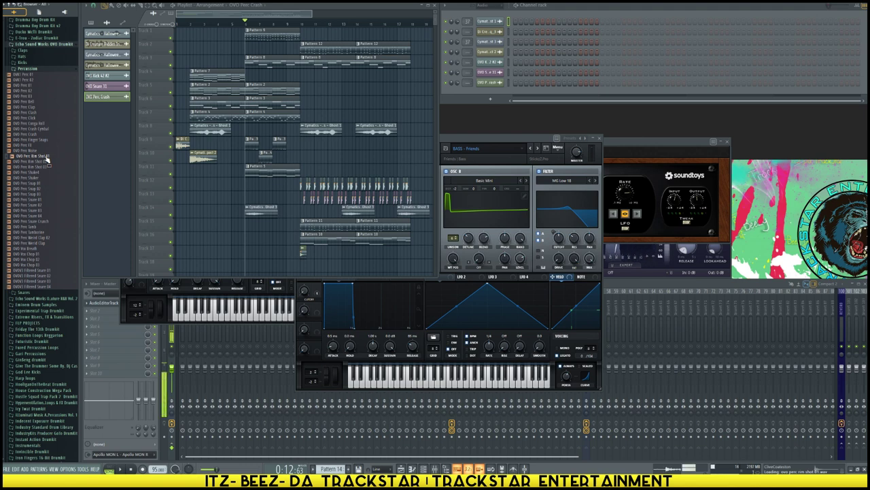
- Place the OVO Perc Rim Shot 01 sample on Track 18 at bar 11
left_click_drag(46, 159, 348, 260)
left_click_drag(284, 269, 286, 268)
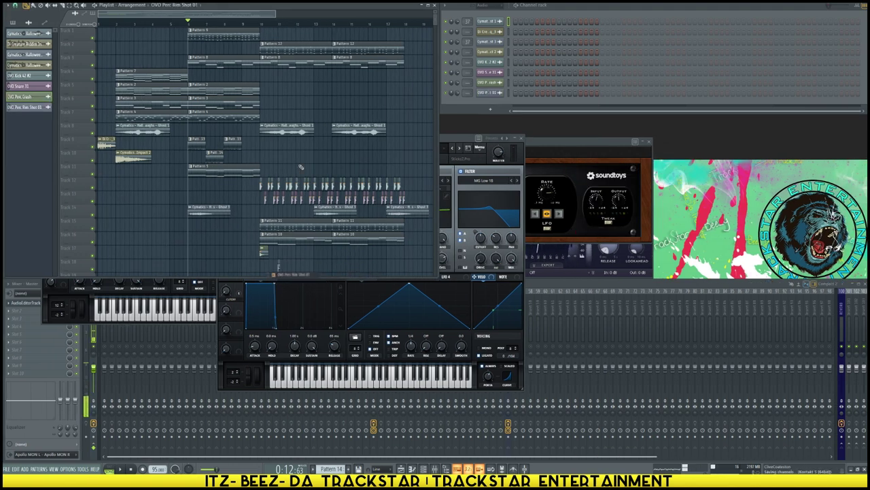
scroll(246, 27, "up", 4)
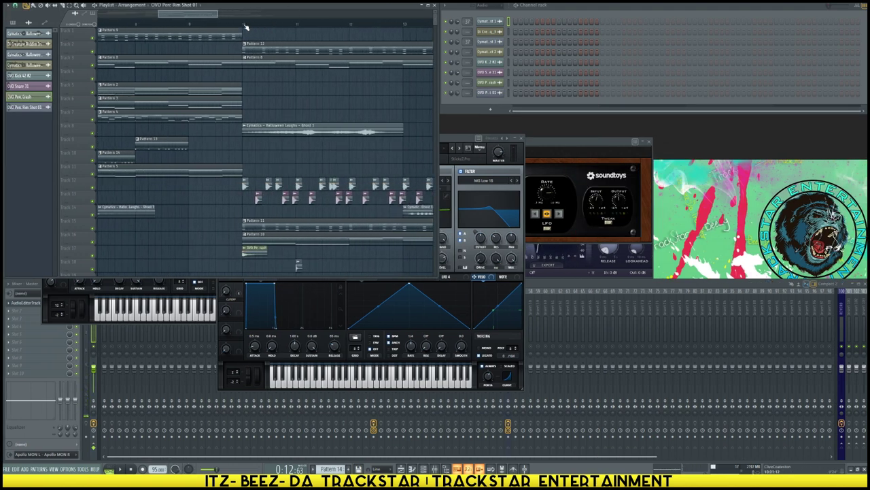
- Repeat the OVO Perc Rim Shot 01 hits on Track 18 every two bars, at bars 11, 13, 15 and 17
scroll(299, 183, "down", 7)
key("space")
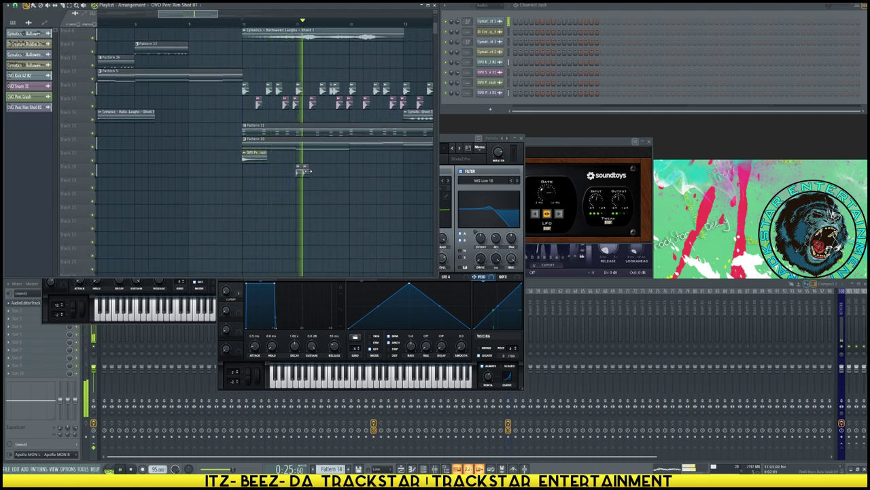
left_click_drag(319, 177, 409, 182)
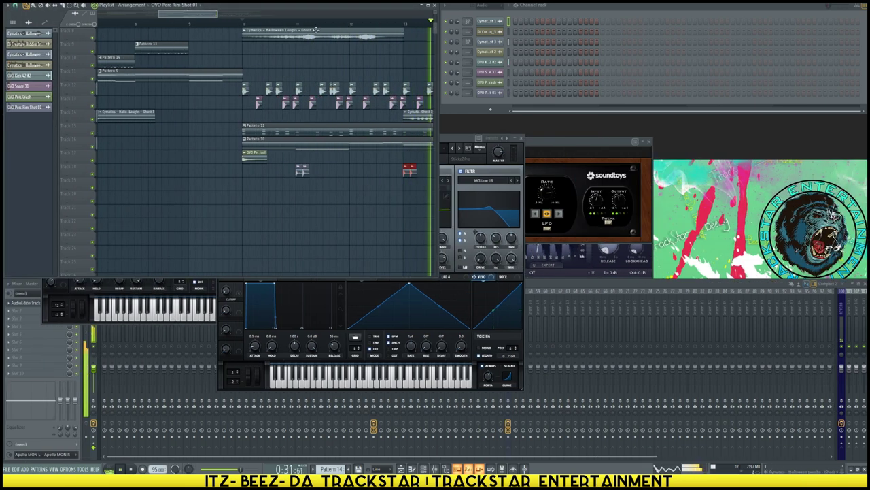
scroll(320, 30, "down", 3)
scroll(321, 30, "down", 3)
left_click_drag(298, 215, 248, 164)
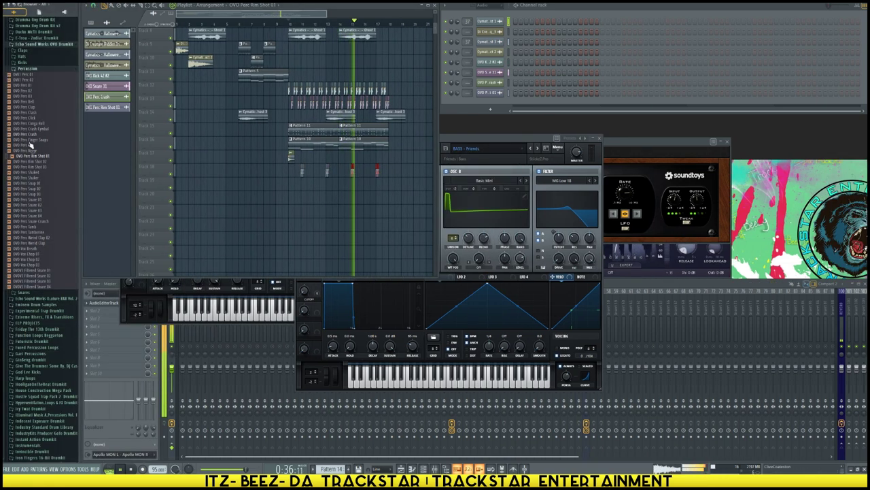
- Place the OVO Perc Tamb sample on Track 19 as a four-hit group, repeated at bars 10, 12, 14 and 16
scroll(47, 155, "down", 3)
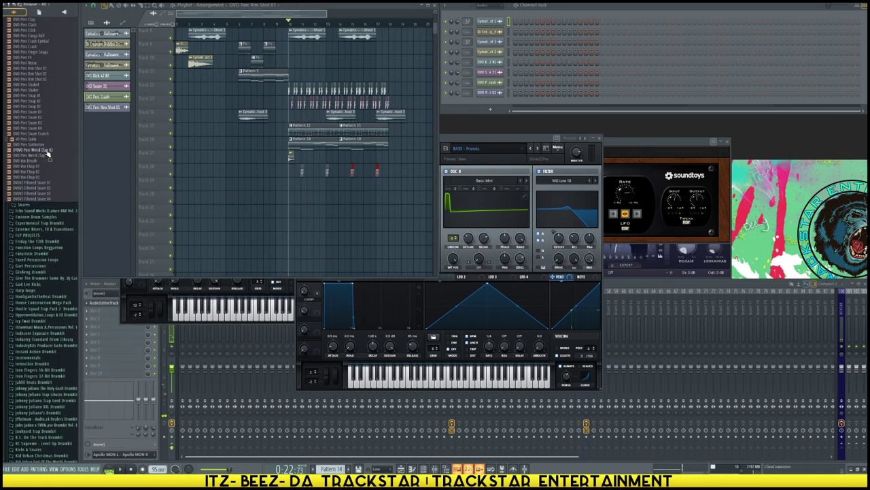
left_click_drag(223, 162, 246, 188)
scroll(252, 23, "up", 7)
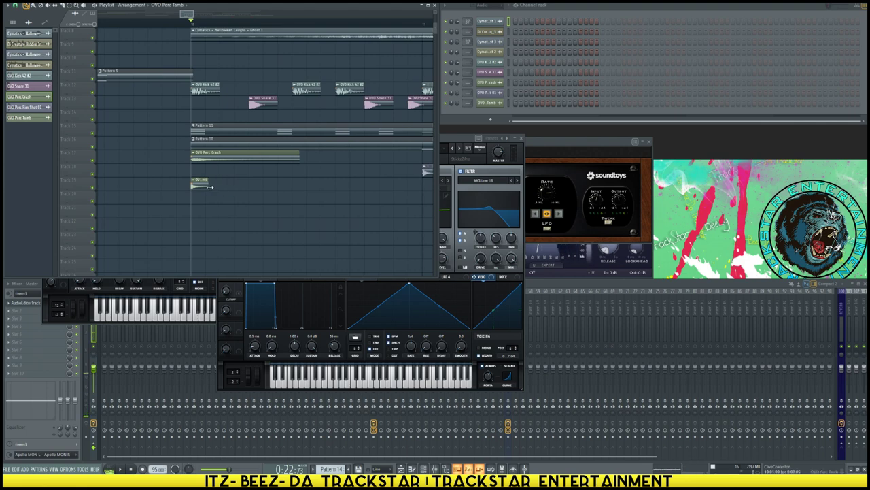
left_click_drag(197, 185, 242, 188)
key("space")
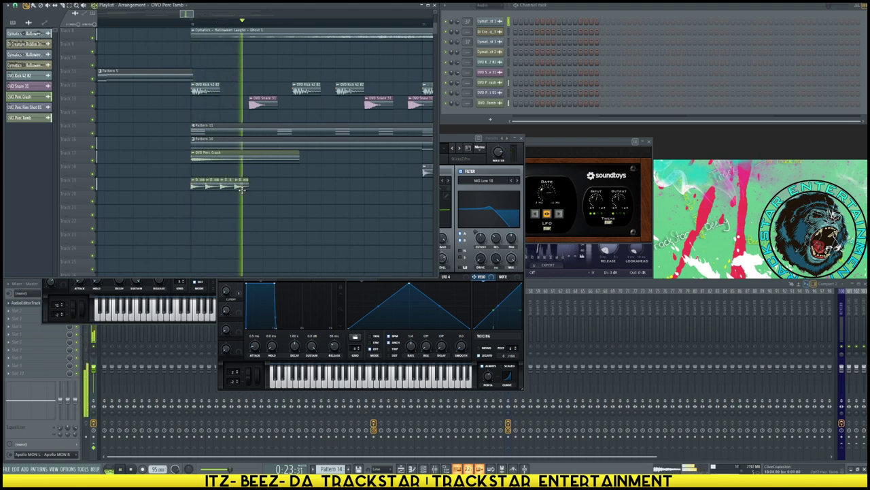
left_click_drag(269, 163, 173, 205)
scroll(213, 183, "down", 6)
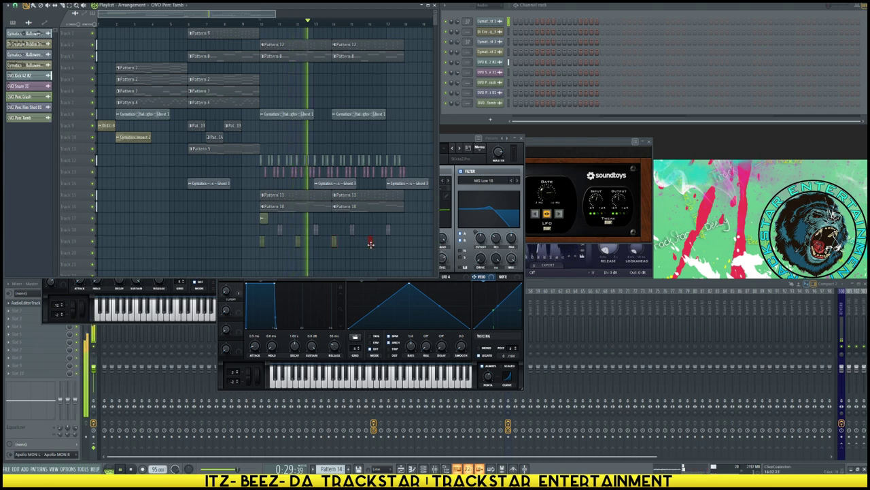
- Insert an empty pattern as Pattern 10 and copy the Nexus #3 notes from Pattern 5 into it
left_click(569, 11)
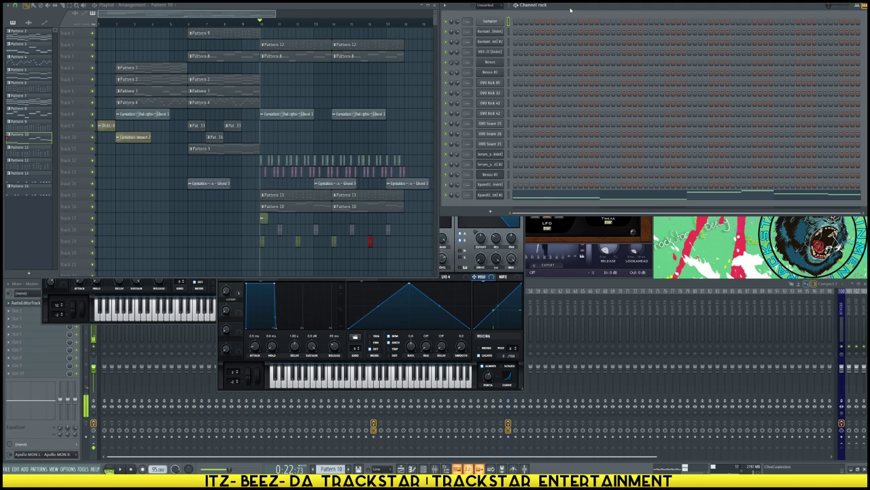
key("ctrl+shift+Insert")
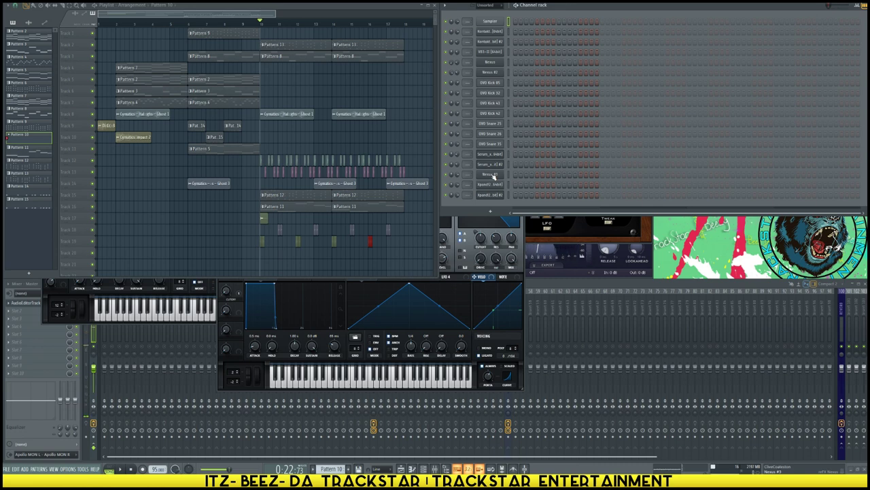
key("KP_Subtract")
key("KP_Subtract")
key("KP_Subtract")
key("KP_Subtract")
key("KP_Subtract")
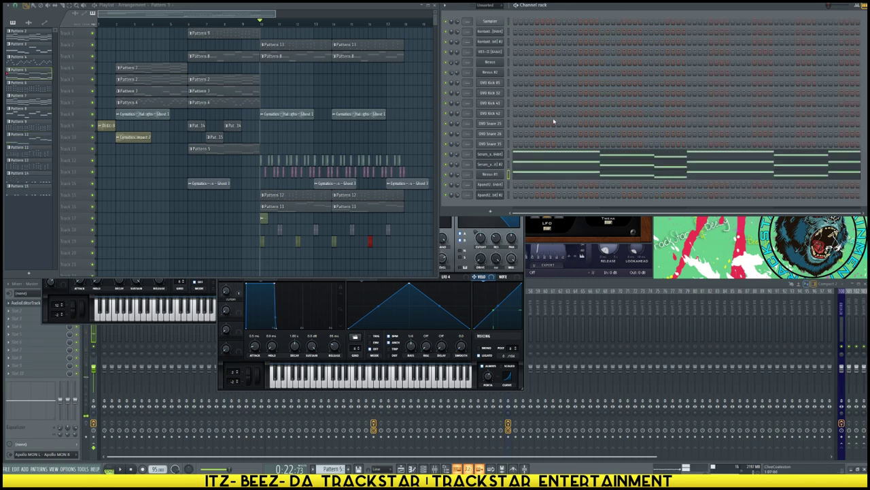
key("KP_Add")
key("KP_Add")
key("KP_Add")
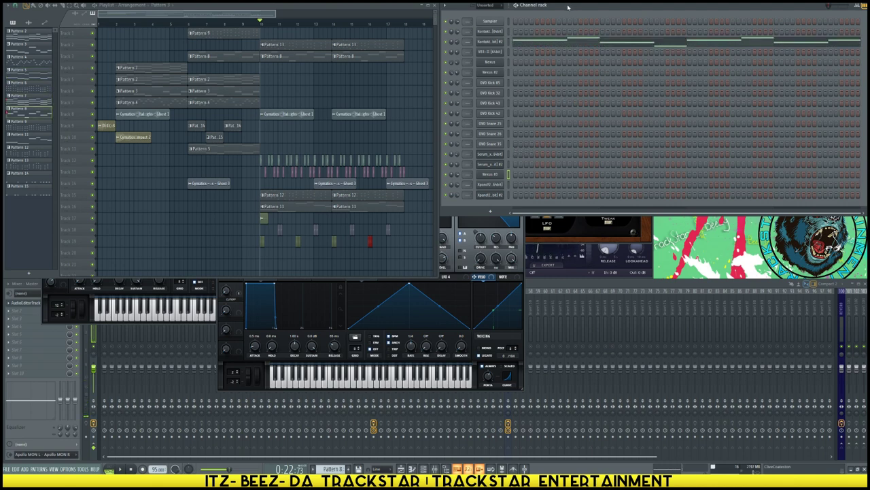
key("KP_Add")
key("KP_Add")
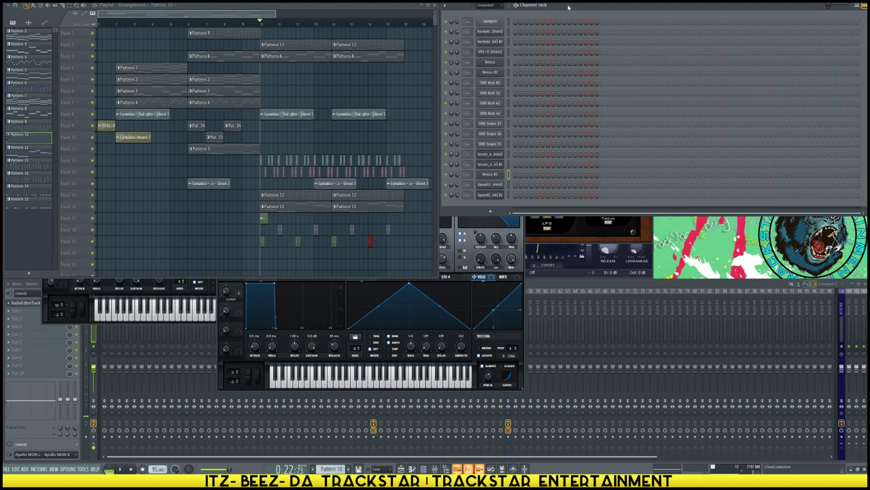
key("ctrl+v")
- Place Pattern 10 with the copied Nexus #3 notes on Track 20 at bars 10 and 14
left_click(529, 178)
left_click(529, 177)
left_click(529, 177)
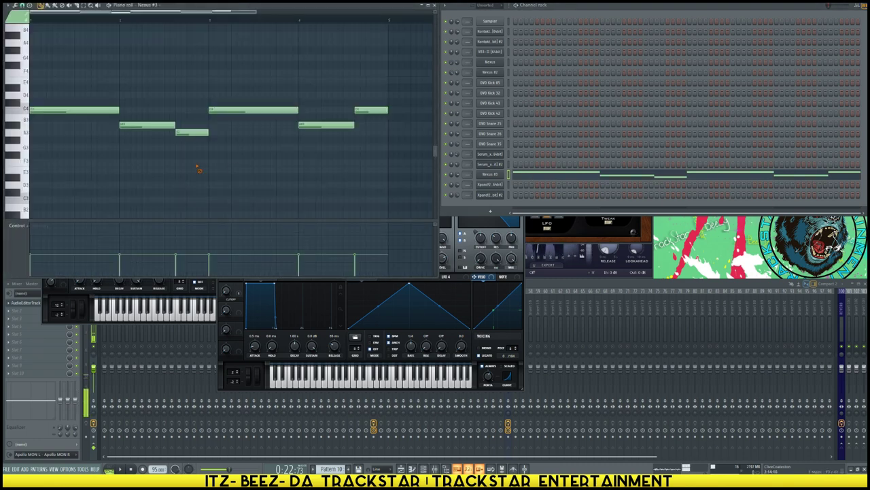
scroll(104, 180, "up", 4)
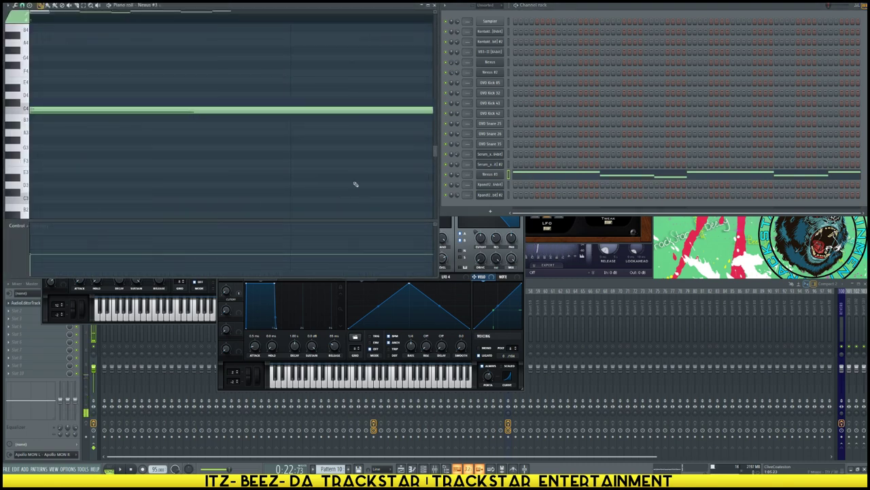
key("F5")
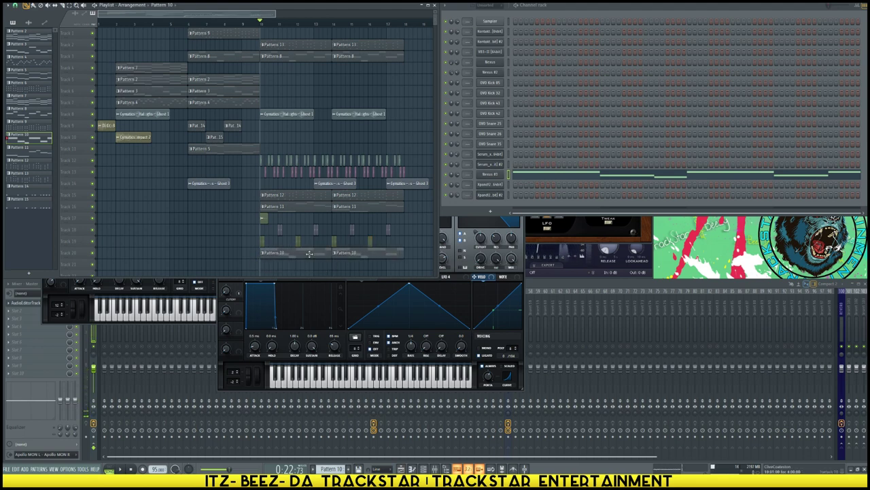
- Shorten the first C4 note of Pattern 10 to about half a beat and raise the velocity of all its notes
double_click(310, 254)
scroll(257, 209, "right", 7)
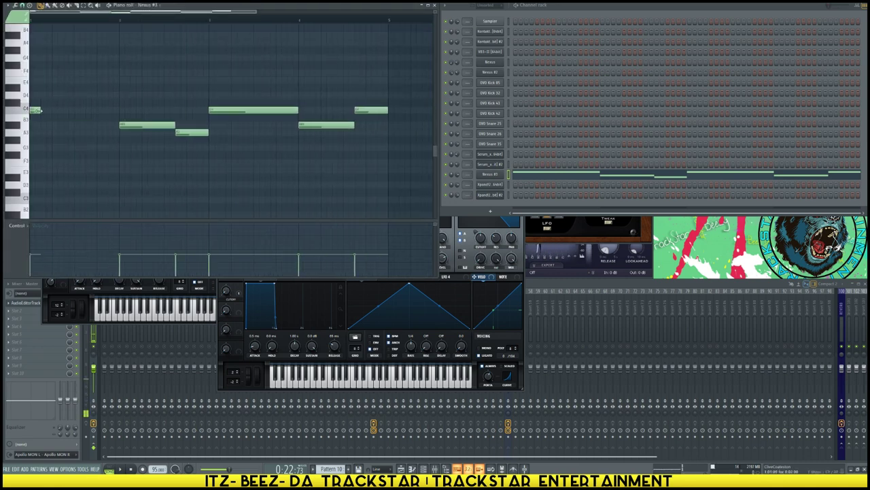
key("space")
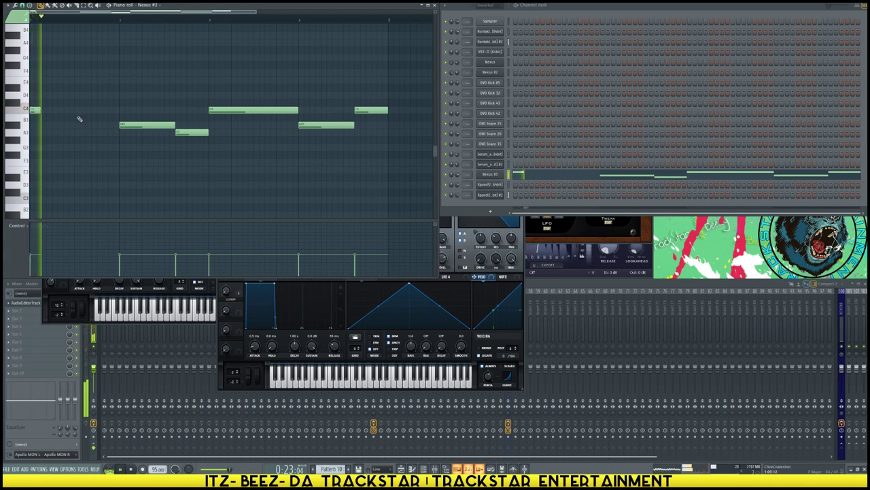
key("ctrl+a")
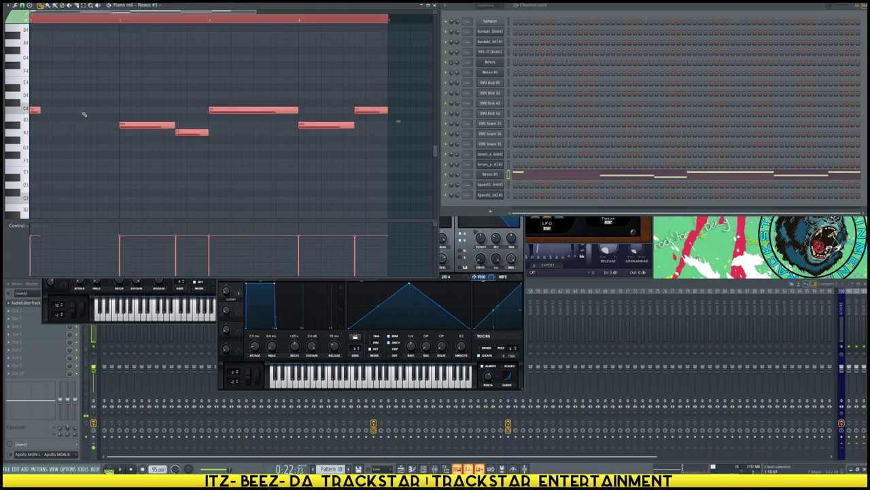
key("space")
key("ctrl+d")
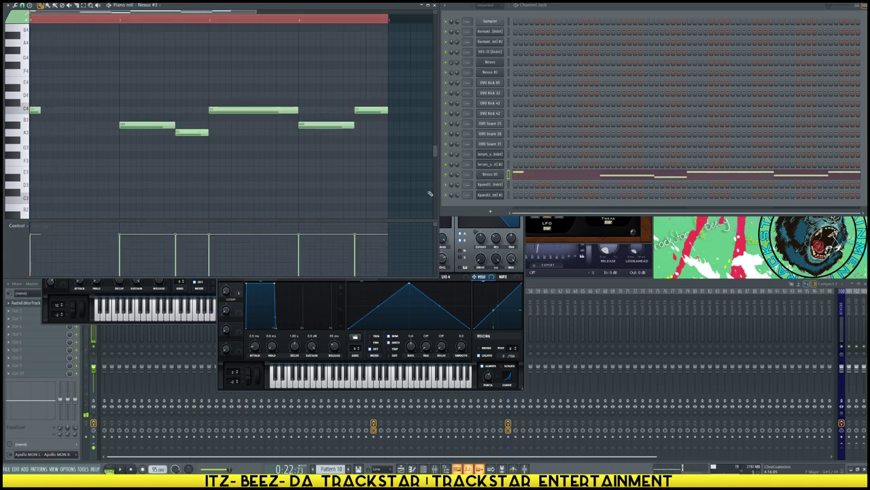
- Add two short C4 notes and a short A#3 note to the first bar of Pattern 10's Nexus #3 part
key("F5")
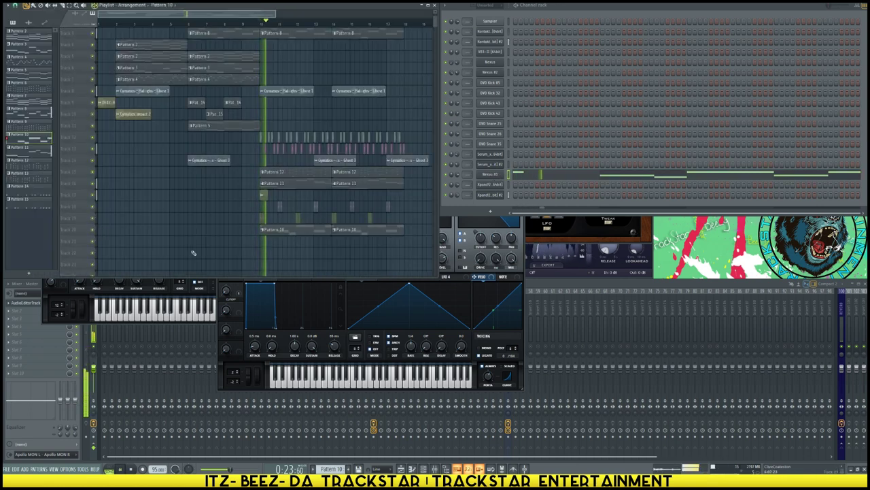
key("space")
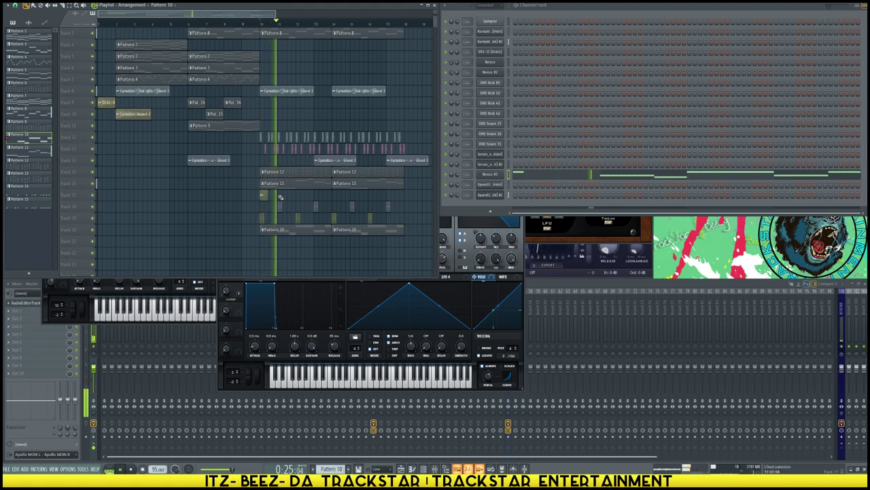
double_click(275, 232)
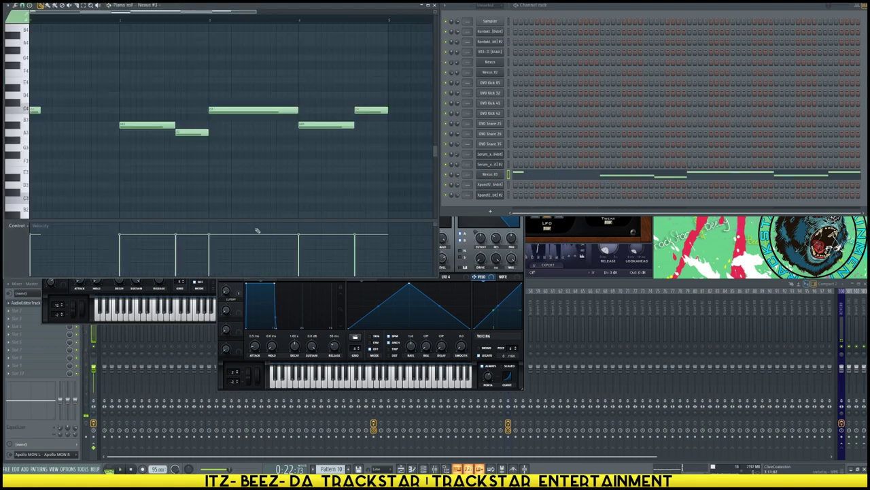
left_click(69, 113)
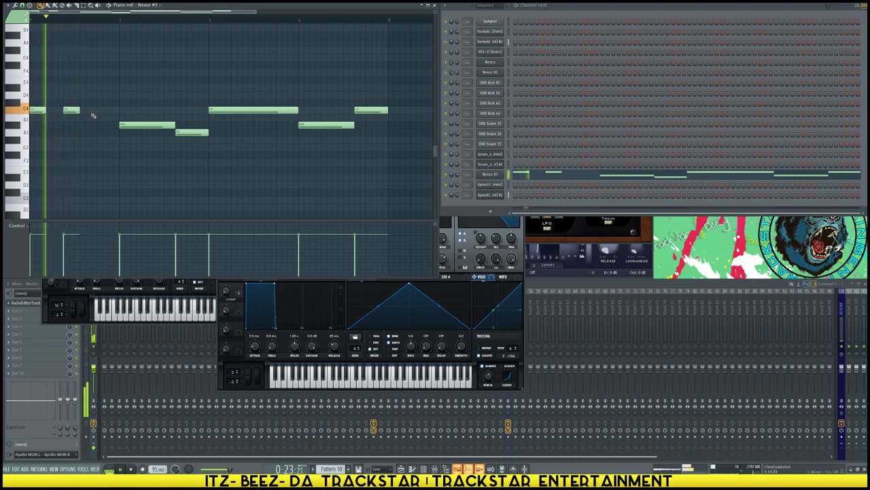
left_click(92, 111)
left_click_drag(95, 110, 89, 111)
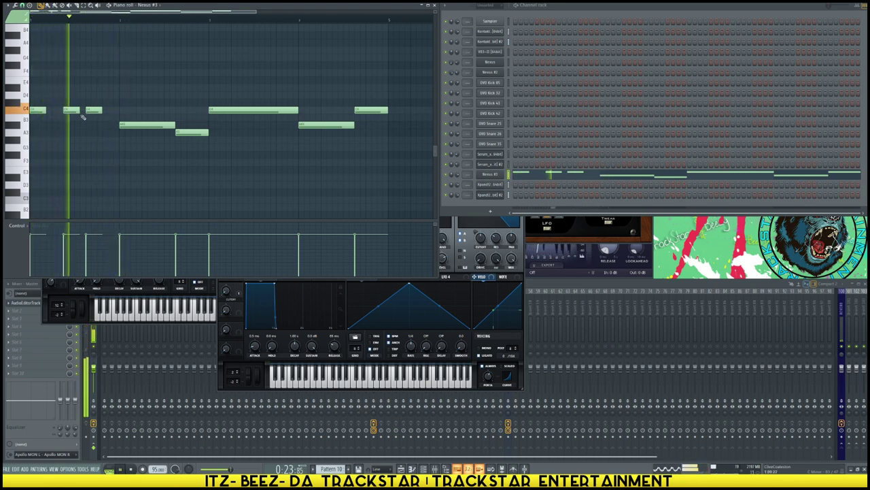
left_click(98, 127)
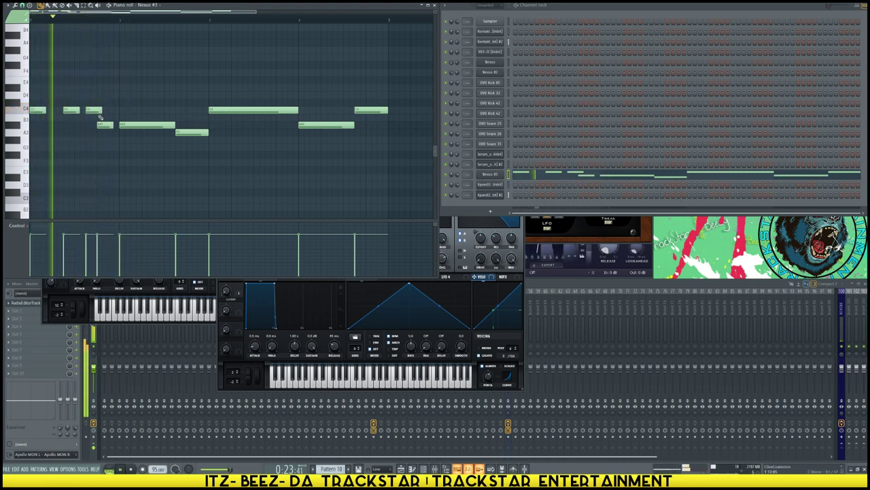
left_click_drag(101, 110, 97, 110)
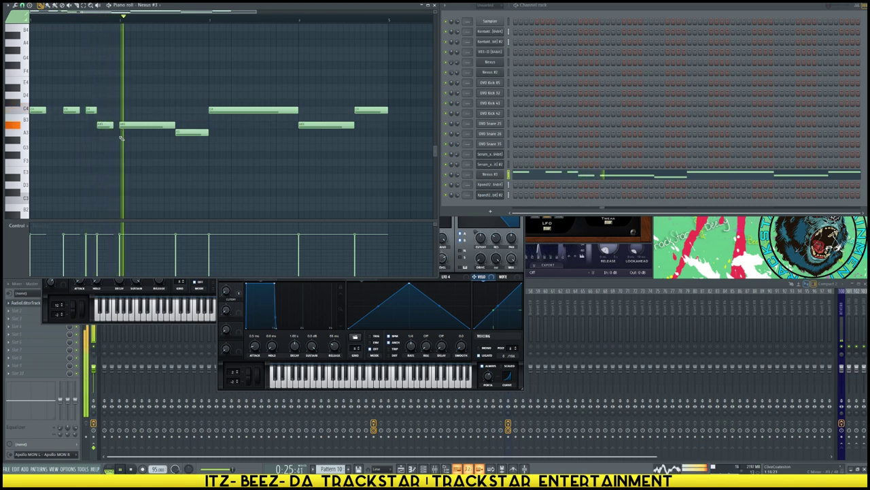
- Replace the long A#3 note in bar 2 with three short A#3 notes reaching up to the A3 note
right_click(121, 125)
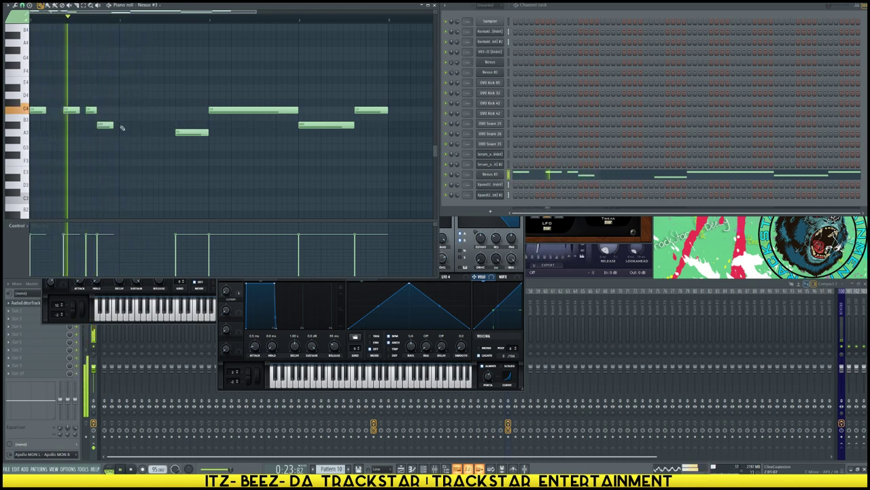
left_click(122, 125)
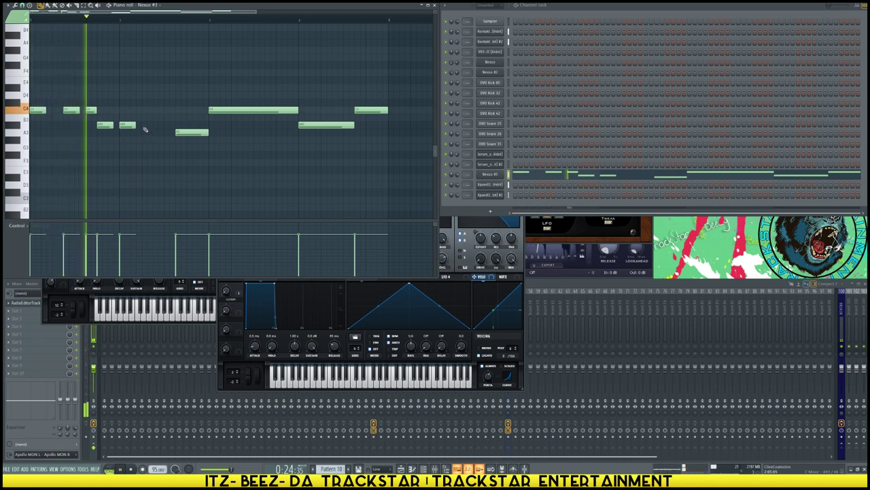
left_click(148, 126)
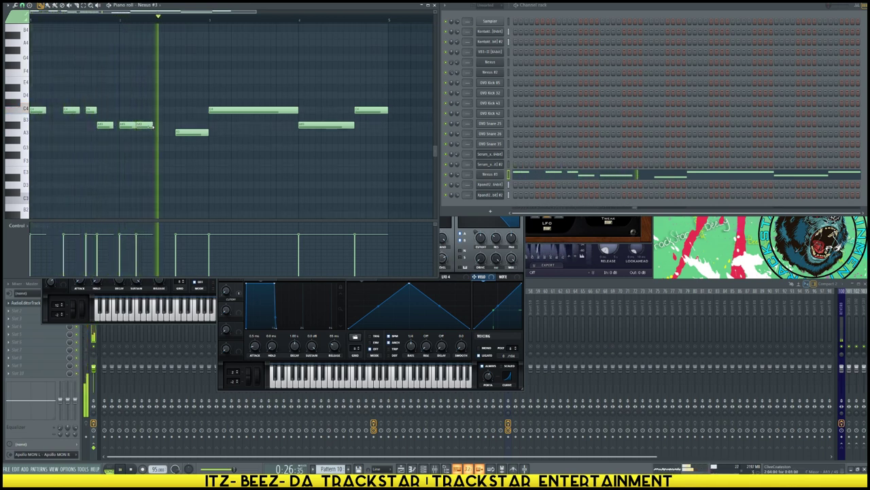
left_click(158, 127)
left_click_drag(169, 126, 175, 126)
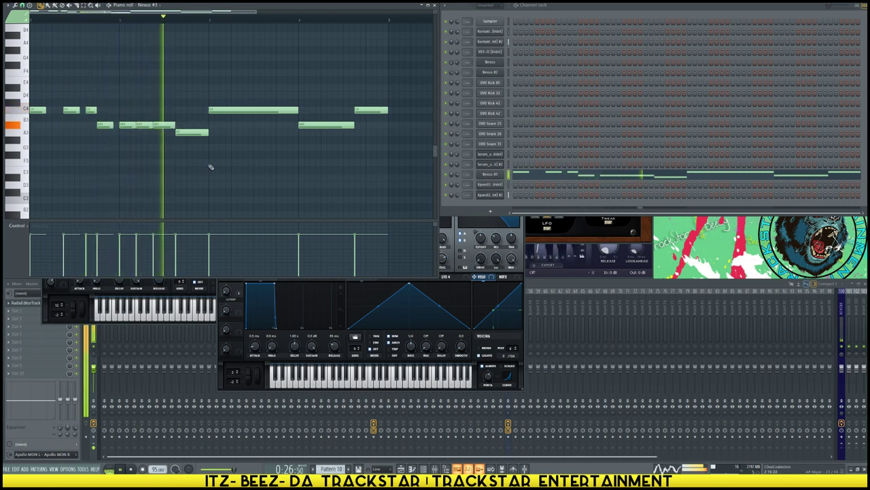
- Delete the long notes in bars 3 and 4 and duplicate the rhythm of the first two bars there
key("space")
key("space")
scroll(249, 22, "down", 2)
left_click_drag(334, 144, 228, 78)
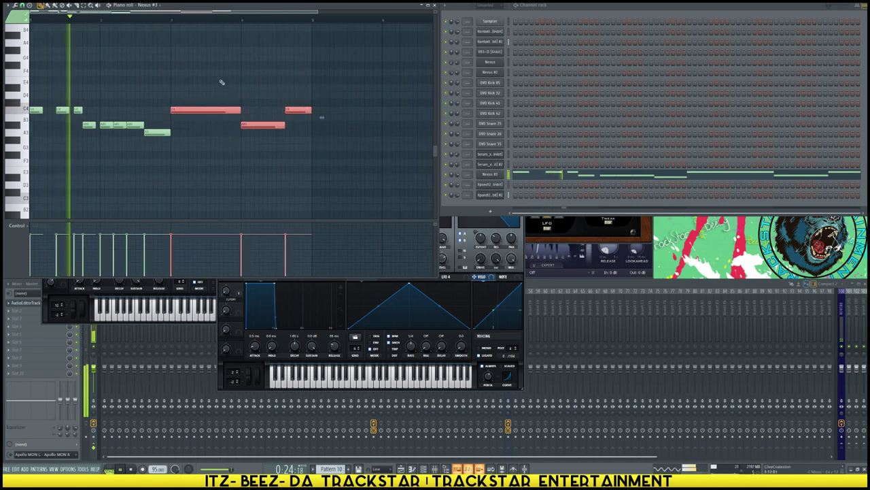
key("Delete")
left_click_drag(181, 171, 177, 107)
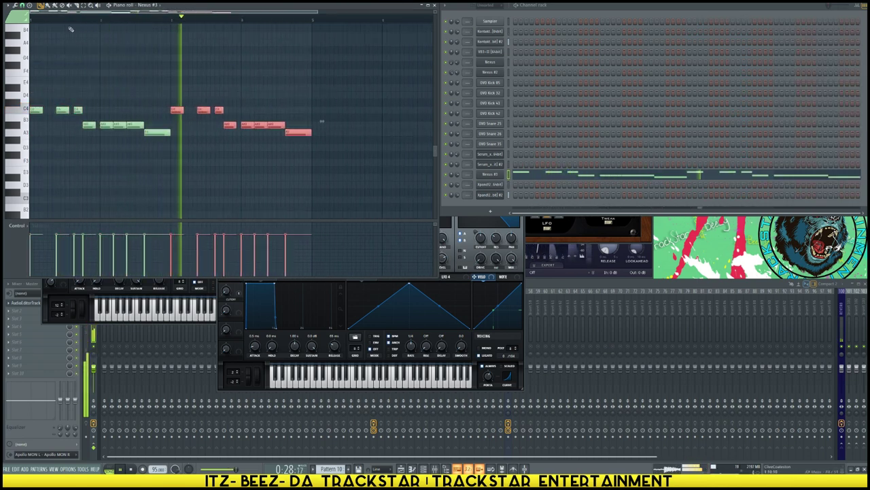
left_click(76, 51, "ctrl")
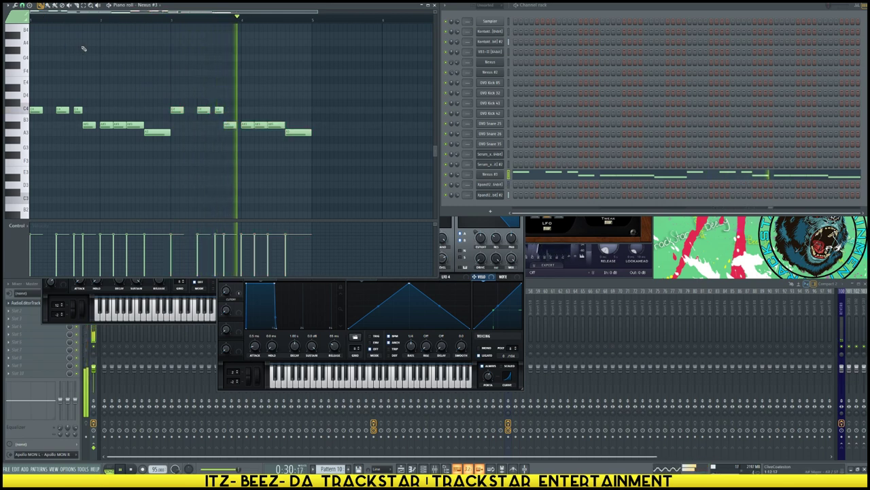
- Make all Nexus #3 notes in Pattern 10 legato and trim their ends slightly with snapping set to none
key("ctrl+l")
left_click(30, 5)
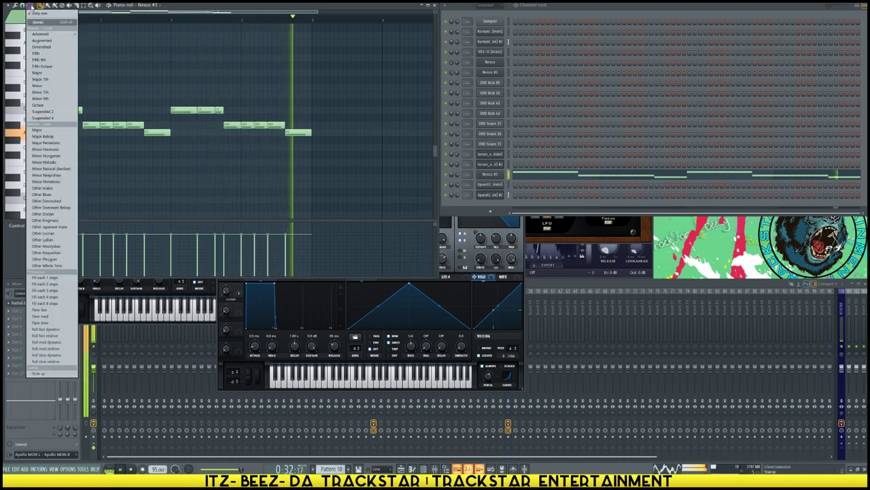
left_click(22, 6)
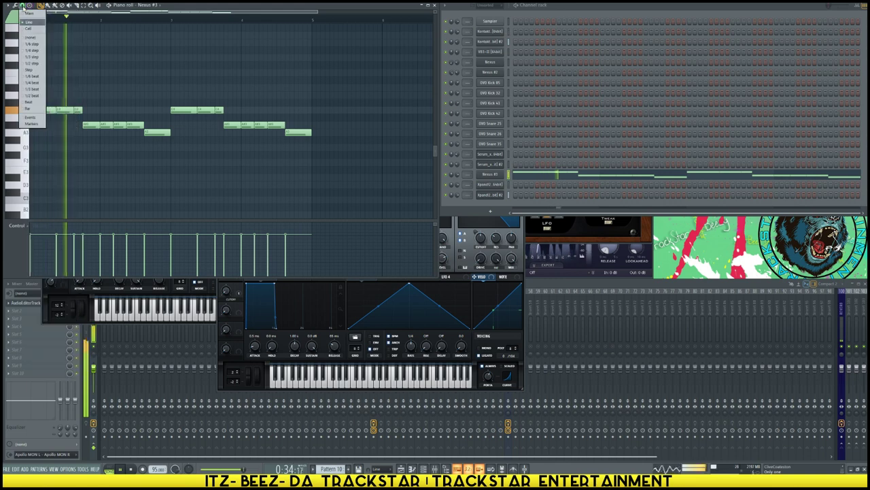
left_click(32, 38)
key("ctrl+a")
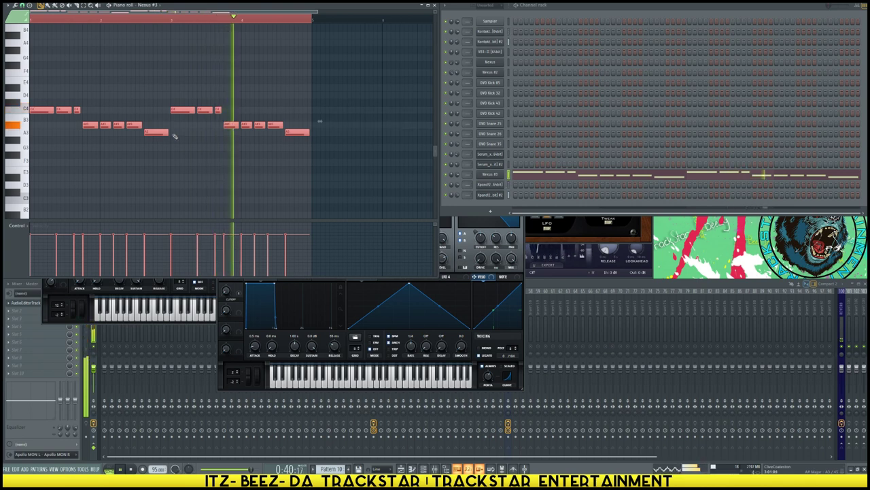
left_click(361, 152)
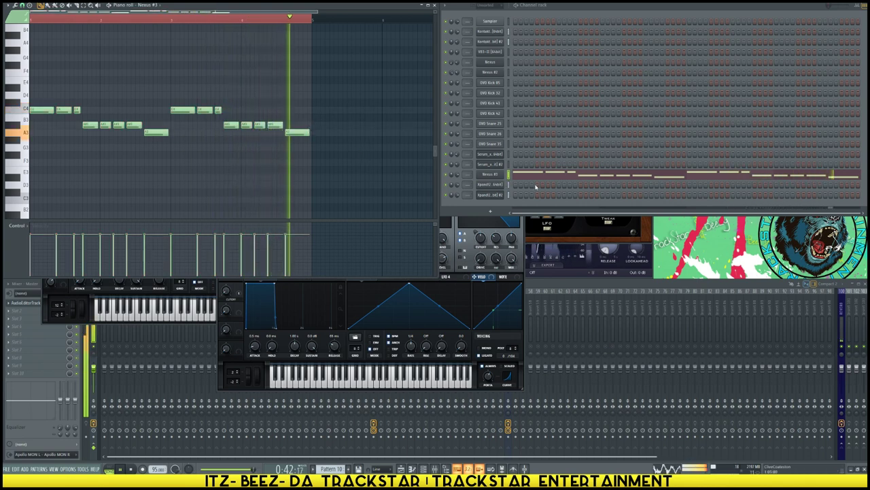
- Copy the Nexus #3 notes into both Serum channels of Pattern 10 and raise the first Serum's notes to C5
left_click(510, 166)
key("ctrl+v")
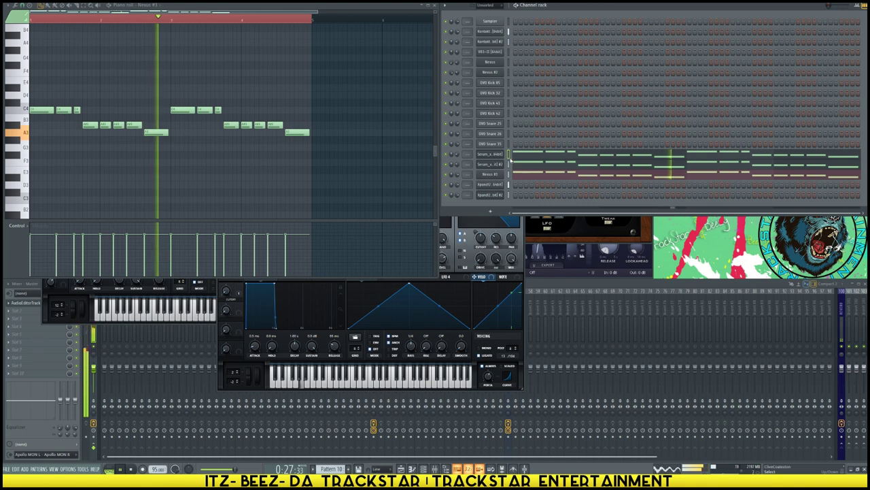
key("F5")
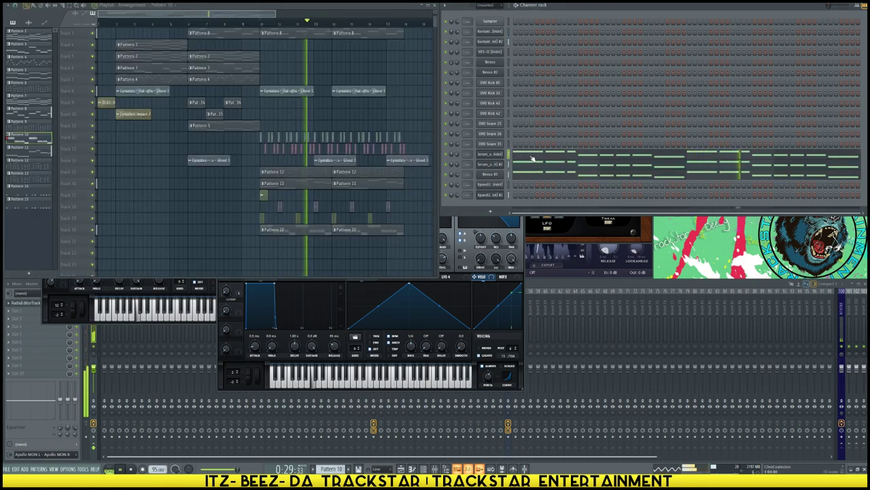
left_click(532, 158)
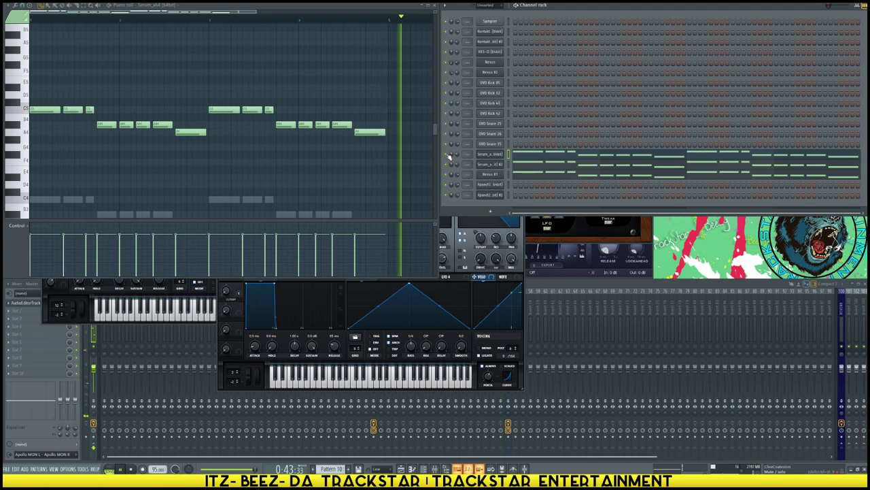
- Play back the playlist arrangement from about bar 9 to hear the layered Pattern 10 in context
key("F5")
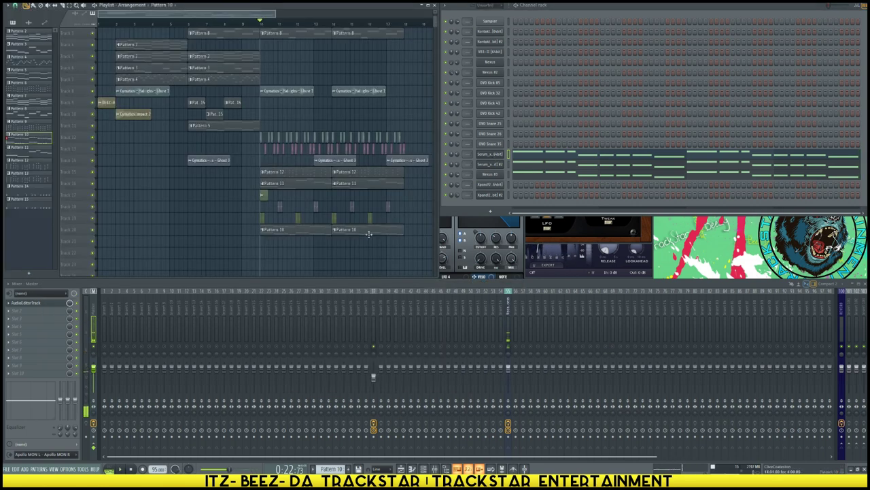
scroll(378, 238, "up", 2)
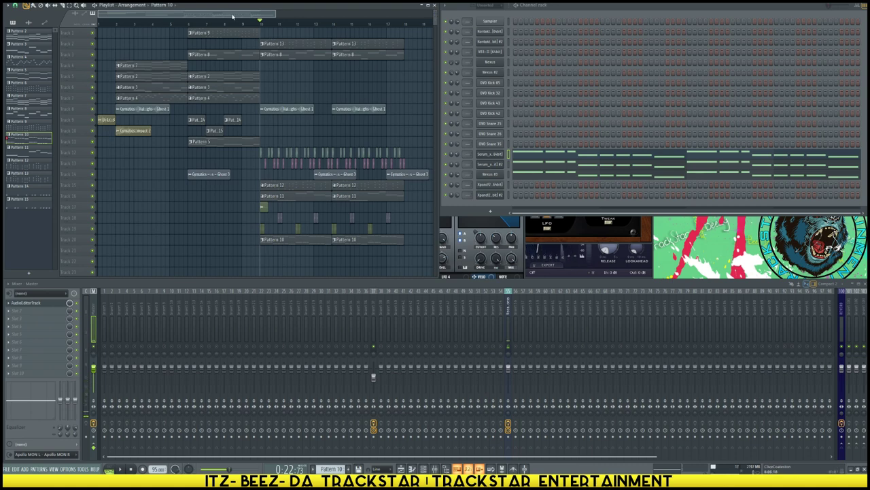
left_click(253, 24)
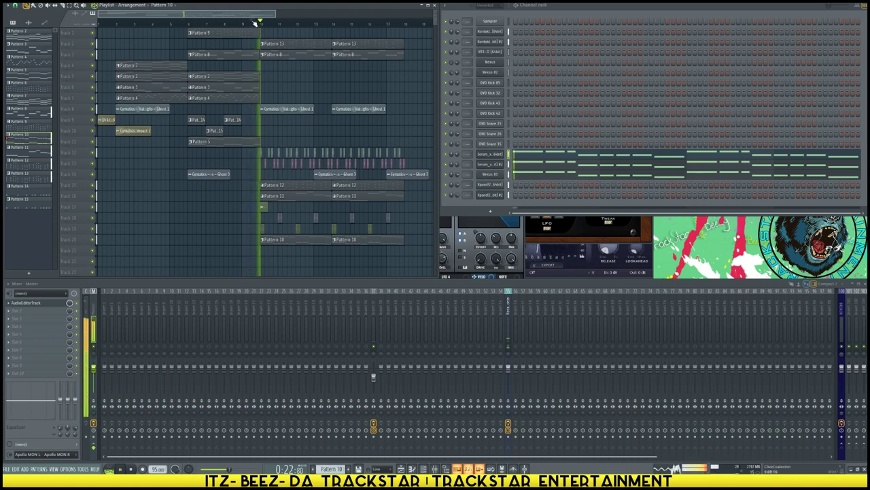
left_click(242, 23)
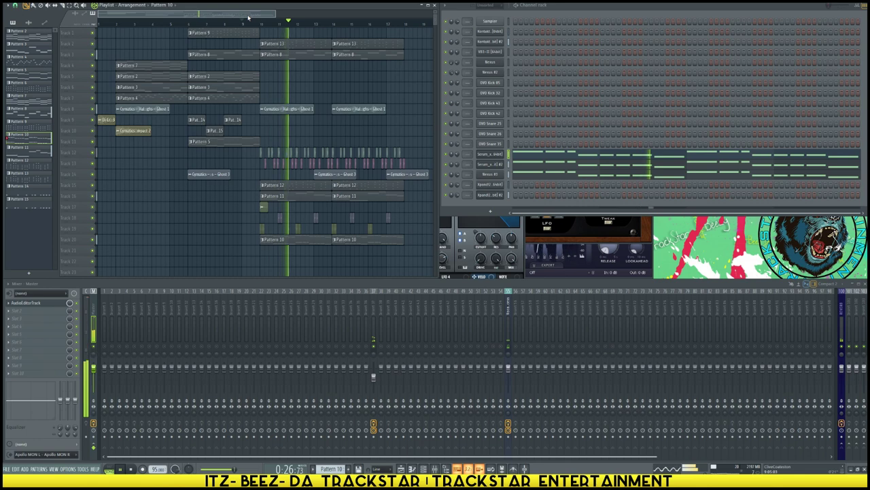
- Audition the closed hi-hat samples in the Echo Sound Works OVO Drumkit
key("alt+F8")
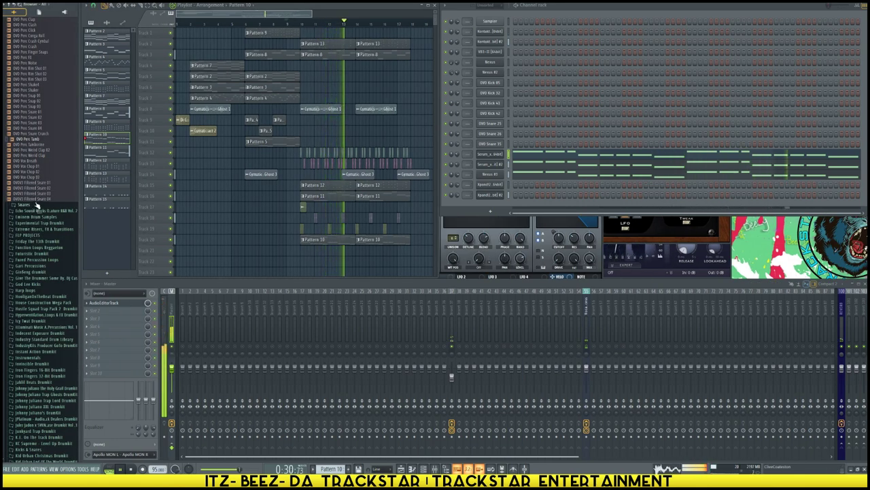
scroll(39, 167, "up", 4)
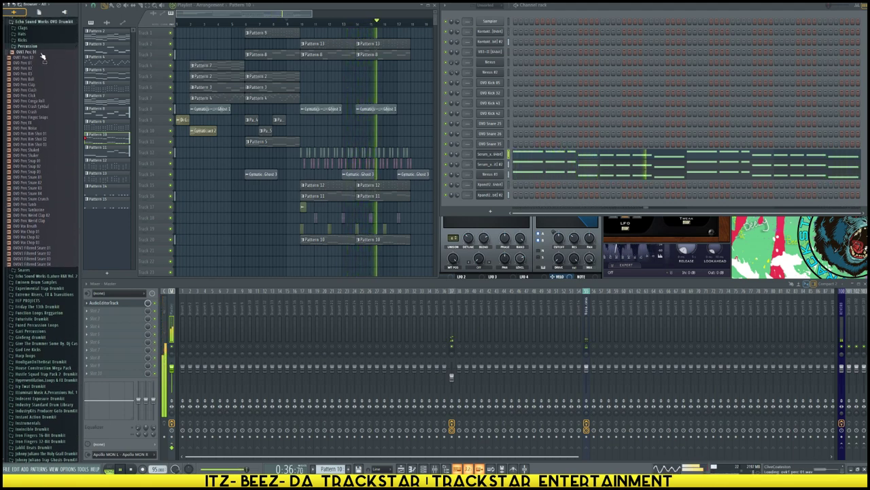
left_click(23, 39)
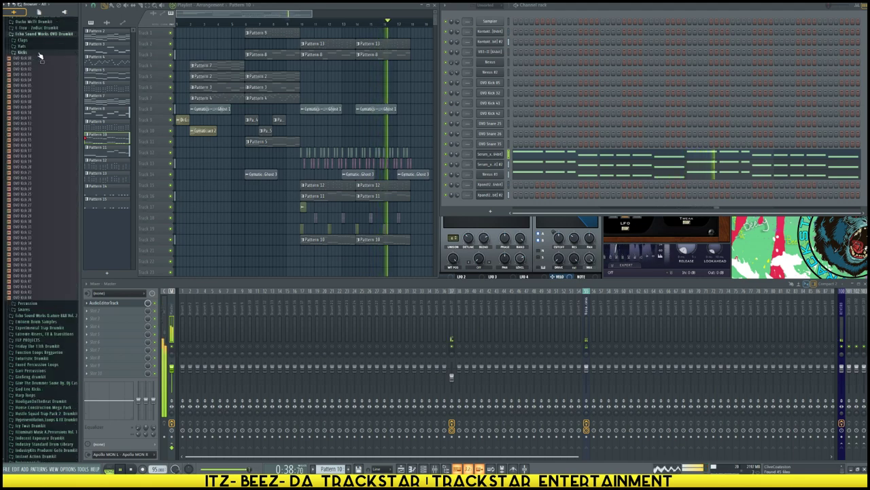
left_click(27, 46)
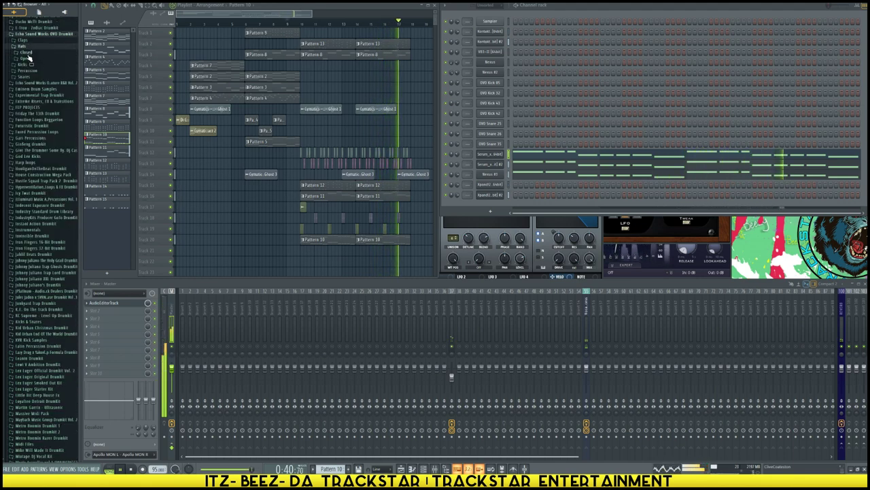
left_click(26, 53)
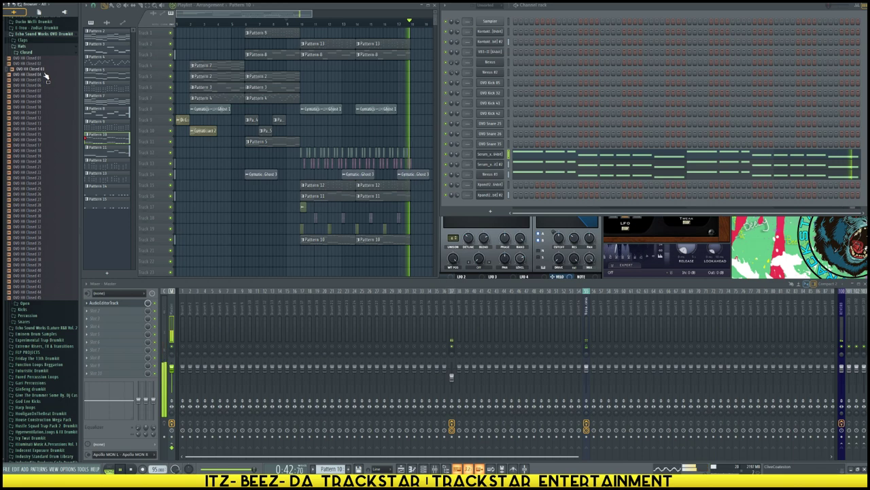
left_click(42, 75)
left_click(39, 109)
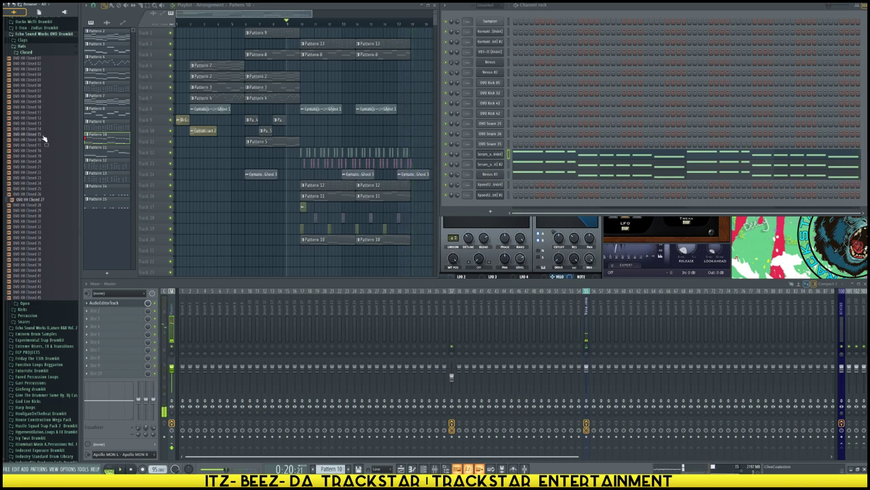
- Fill bars 14 to 17 of Track 21 with repeated OVO HH Closed 17 hits and add Pattern 4 at bar 14
key("alt+F8")
left_click_drag(171, 198, 333, 216)
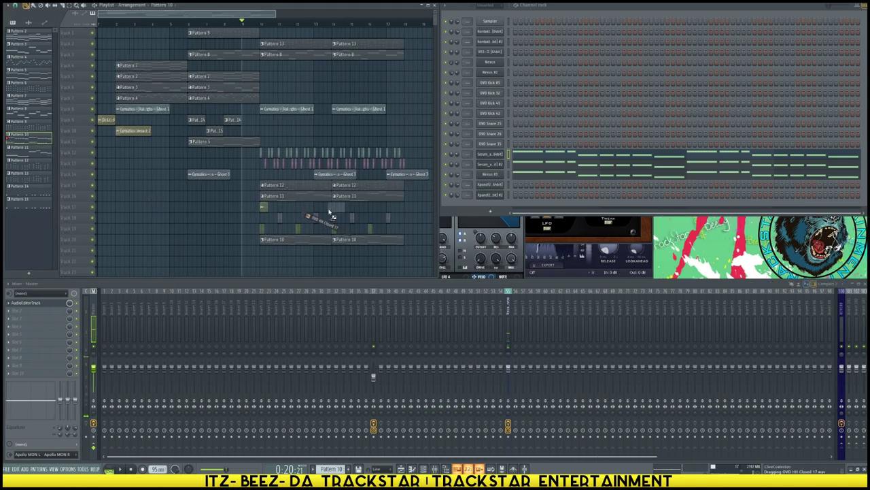
left_click_drag(334, 257, 335, 258)
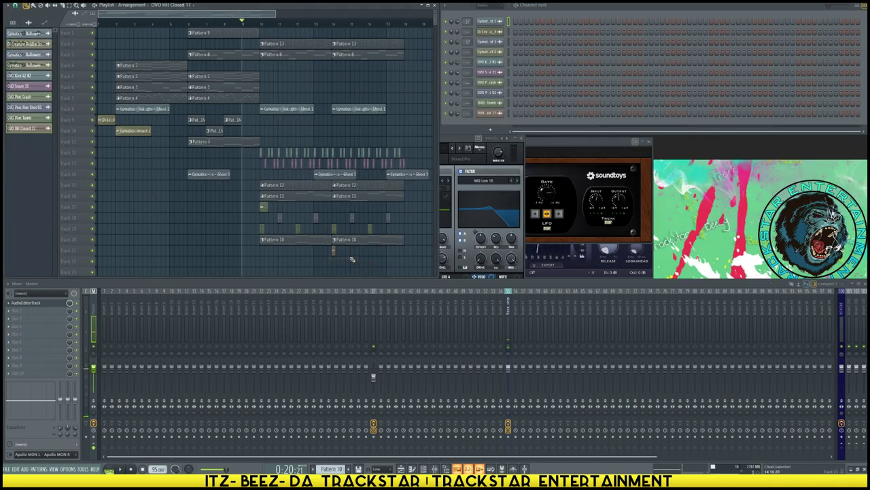
scroll(346, 26, "up", 8)
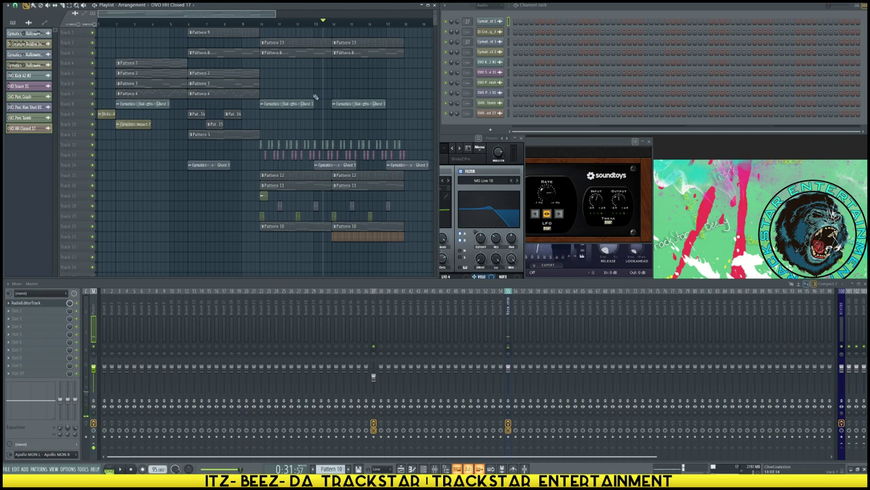
left_click_drag(225, 97, 234, 97)
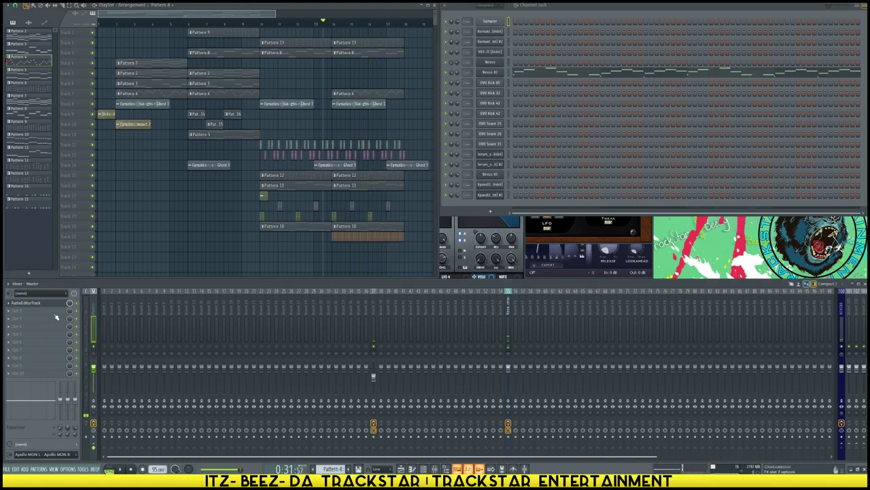
- Replace the first effect on the Master track with Fruity Limiter and switch it to its LIMIT settings
left_click(10, 304)
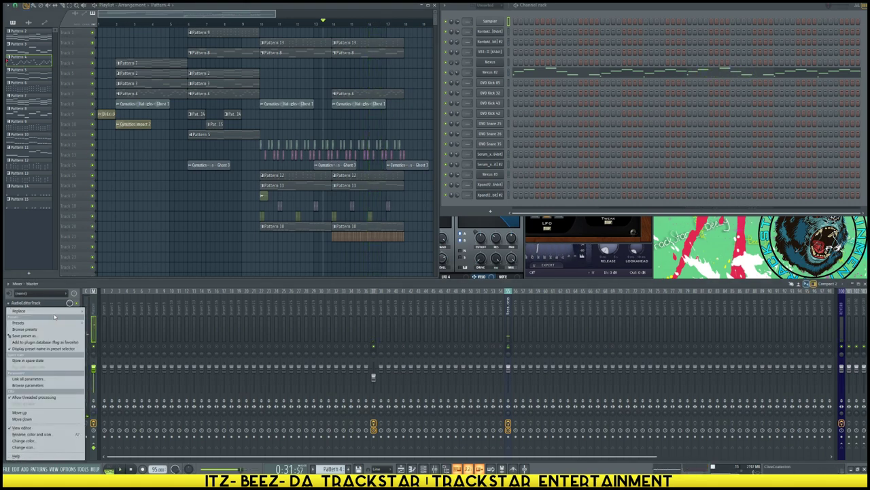
mouse_move(54, 314)
mouse_move(207, 69)
left_click(277, 96)
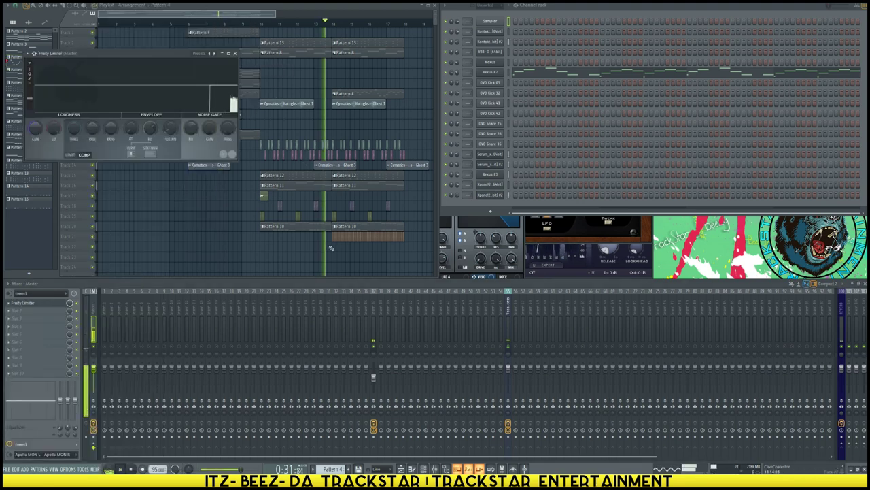
left_click_drag(164, 53, 144, 170)
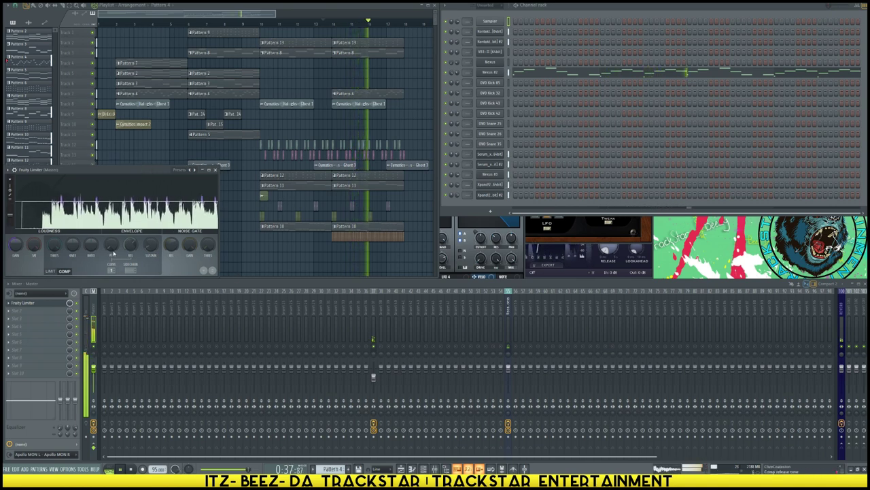
left_click(52, 271)
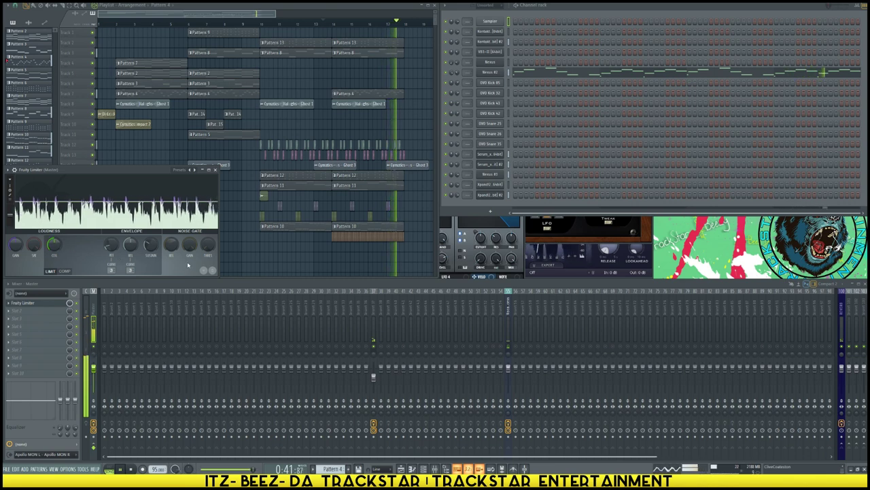
- Maximize the playlist and play the whole arrangement from the start
key("space")
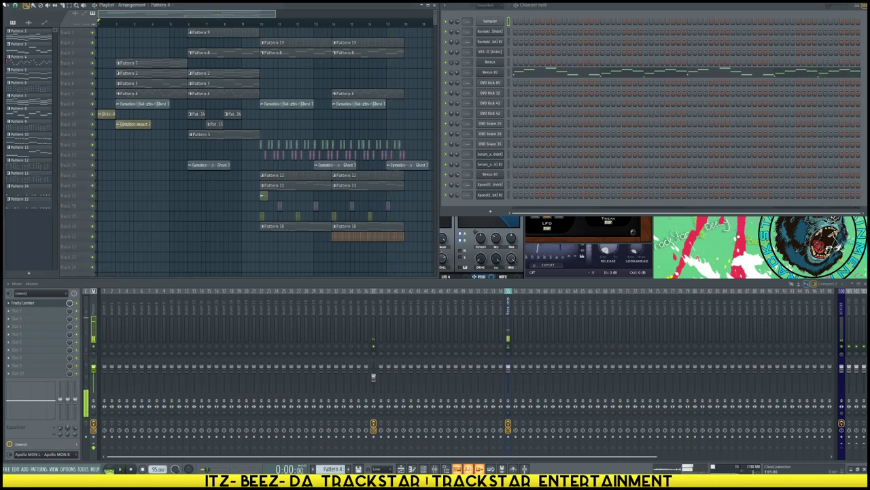
key("alt+F8")
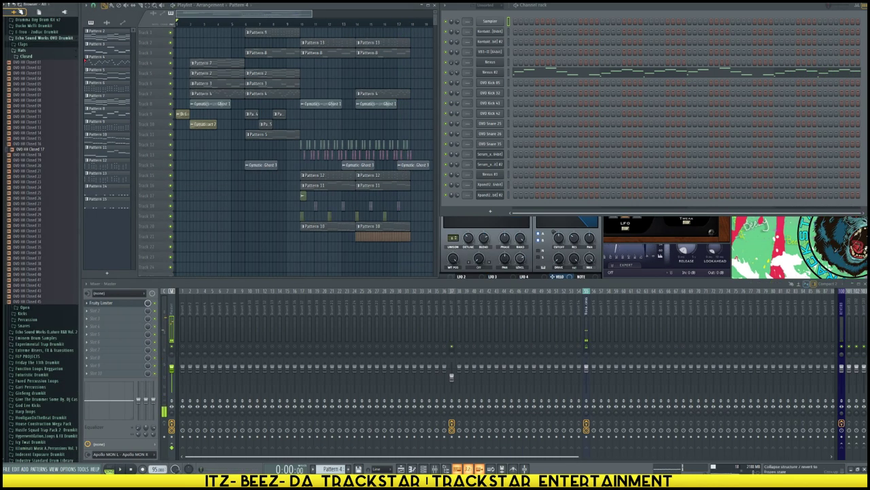
key("Return")
key("space")
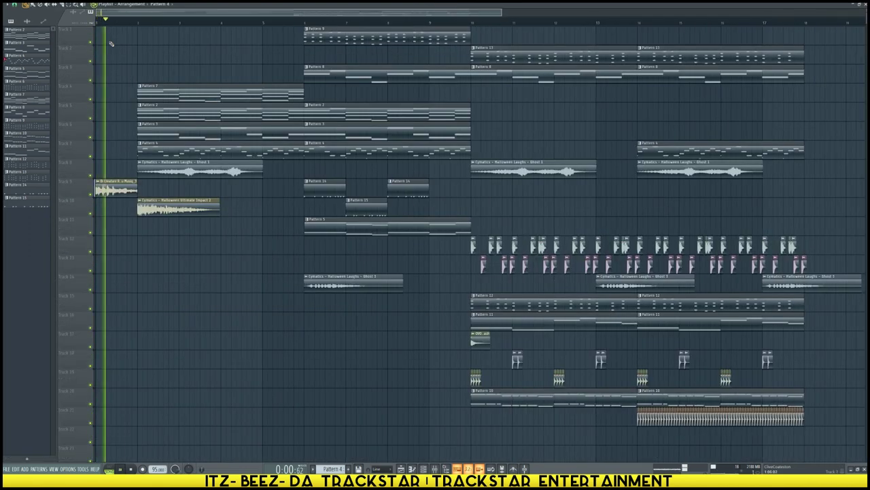
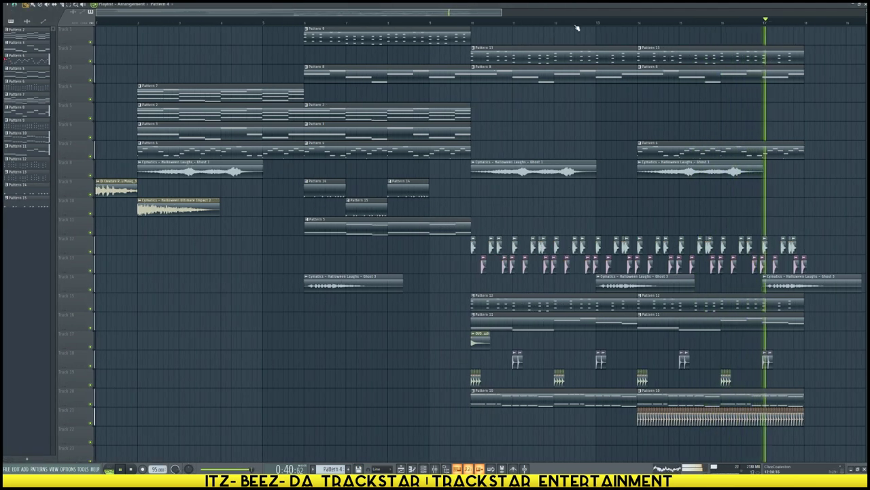
- Copy the pattern clips of bars 6 to 9 on the upper tracks to bar 18 and play the transition from about bar 17
scroll(577, 28, "down", 5)
scroll(553, 75, "down", 1)
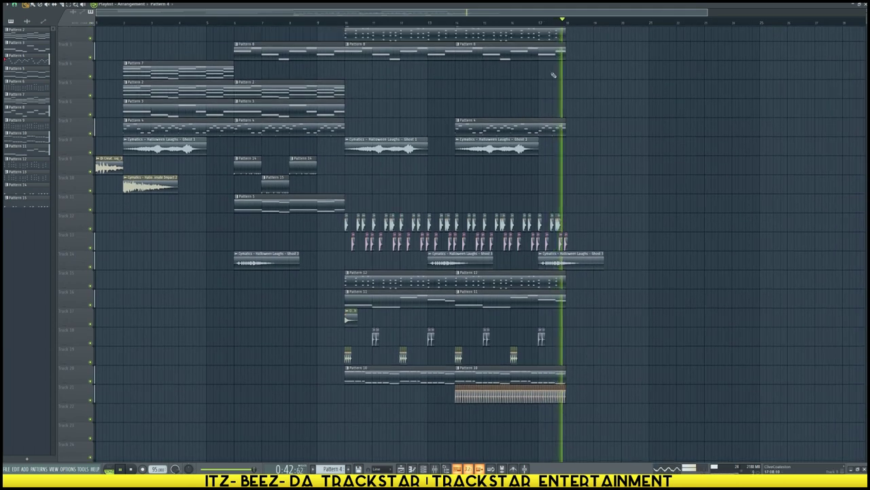
scroll(553, 75, "up", 1)
left_click_drag(343, 248, 250, 24)
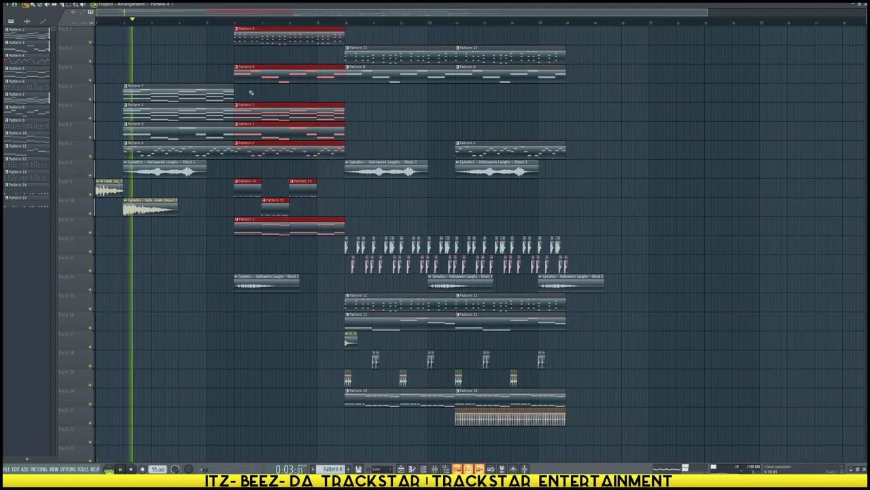
left_click_drag(263, 228, 597, 228)
left_click(536, 21)
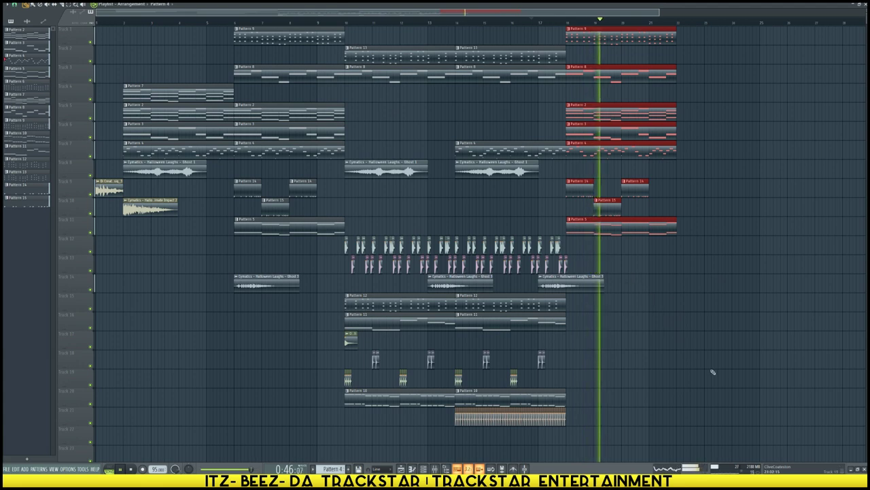
key("space")
- Add the Zampler-RX Trickster64 instrument as a new channel
key("F5")
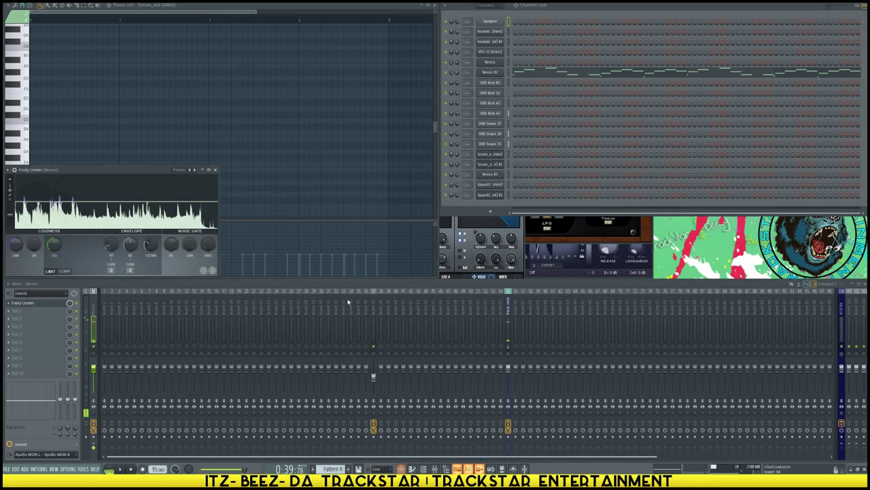
left_click(492, 213)
mouse_move(499, 232)
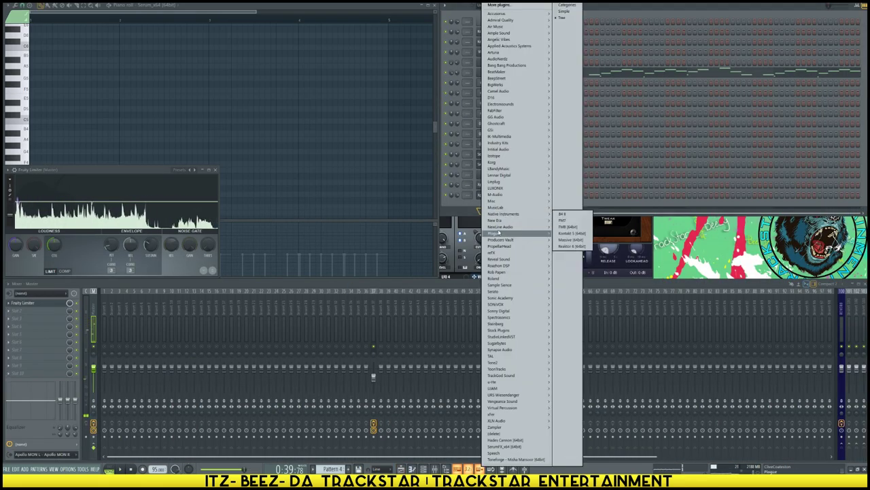
mouse_move(504, 389)
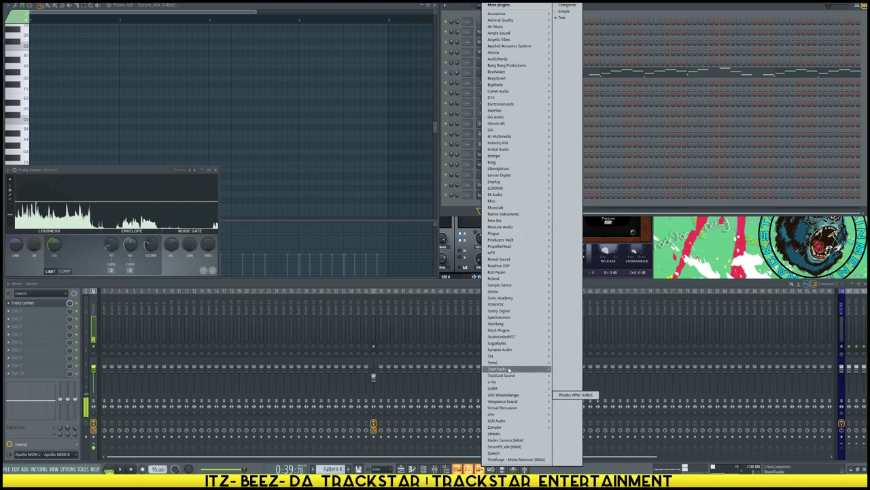
mouse_move(502, 349)
left_click(571, 355)
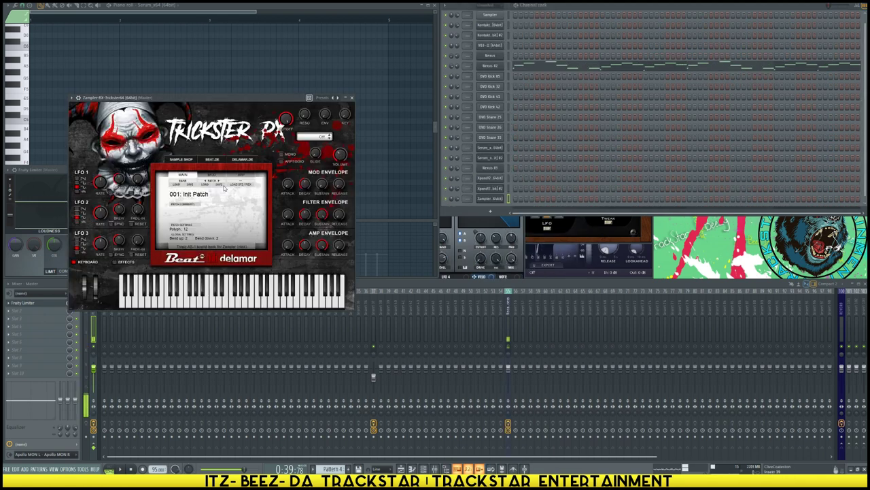
- Load the Trickster Soundbank.fxb bank from the Beat Zampler folder into the Trickster instrument
left_click(193, 199)
left_click(193, 183)
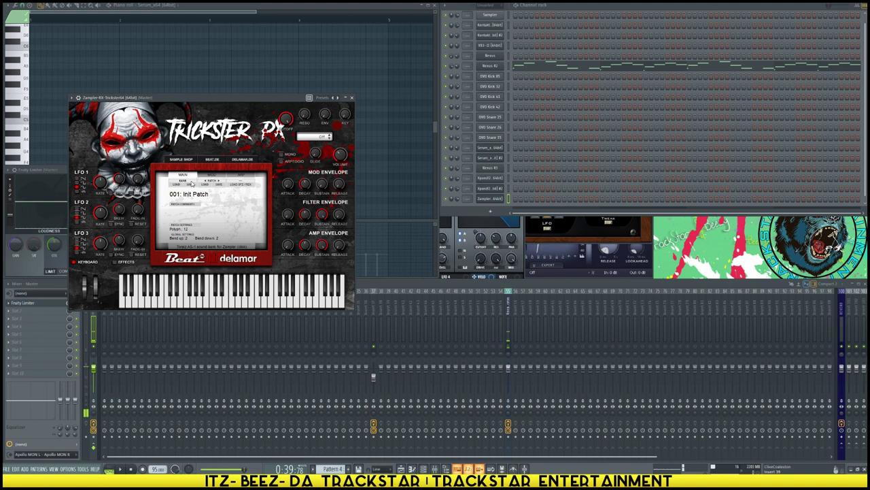
left_click(176, 184)
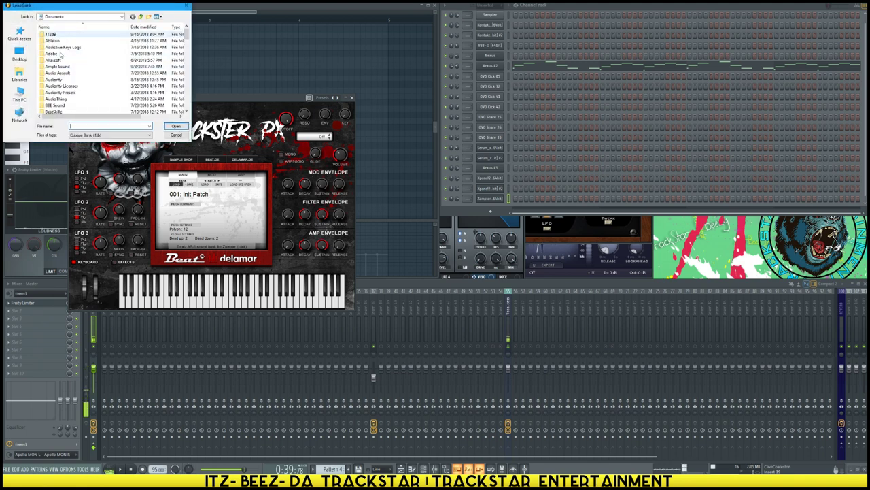
left_click(19, 95)
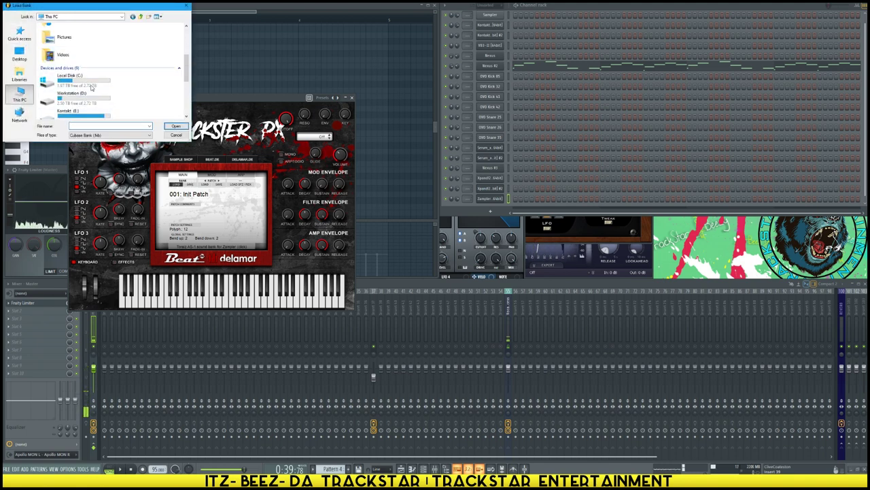
double_click(85, 82)
double_click(76, 80)
scroll(71, 60, "down", 10)
double_click(71, 55)
scroll(59, 96, "down", 20)
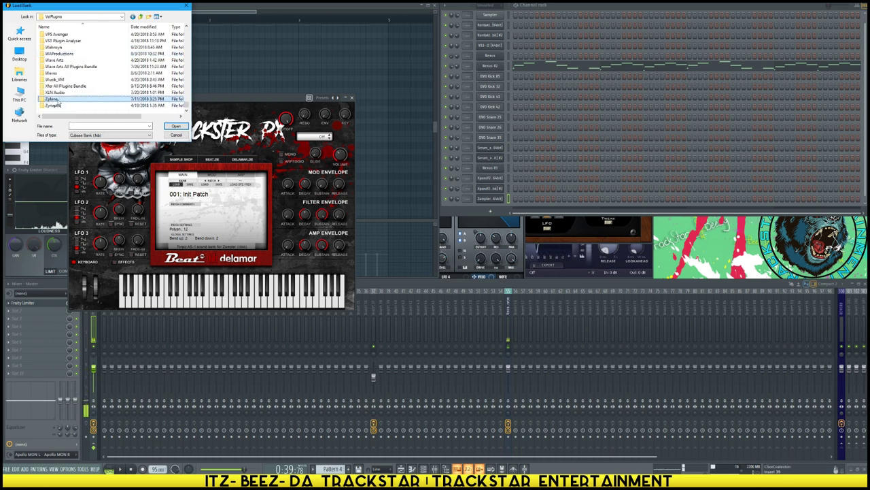
key("b")
scroll(74, 89, "up", 1)
double_click(60, 74)
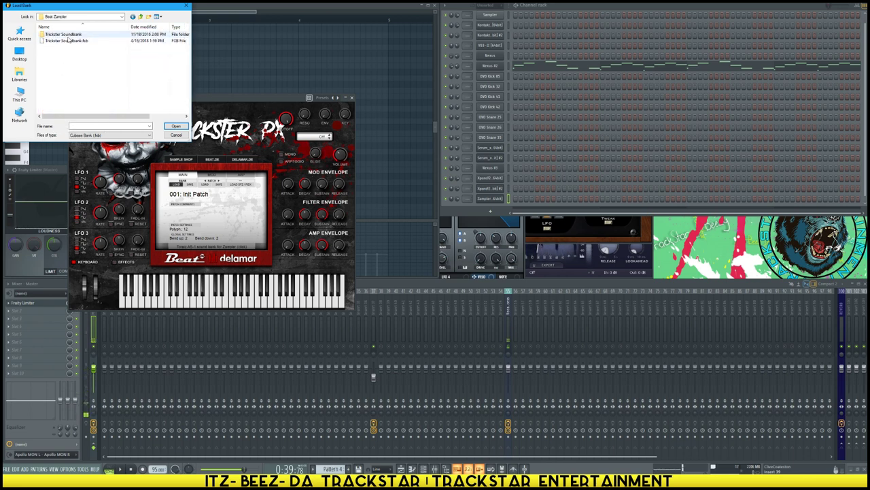
double_click(67, 40)
- Select the patch 022: KY E-Piano [SA10] in the Trickster instrument and put its window away
left_click(204, 193)
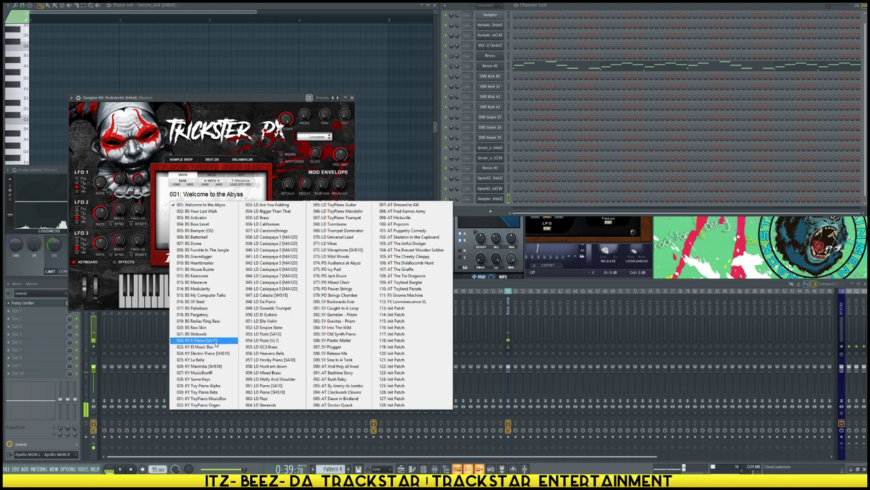
left_click(215, 342)
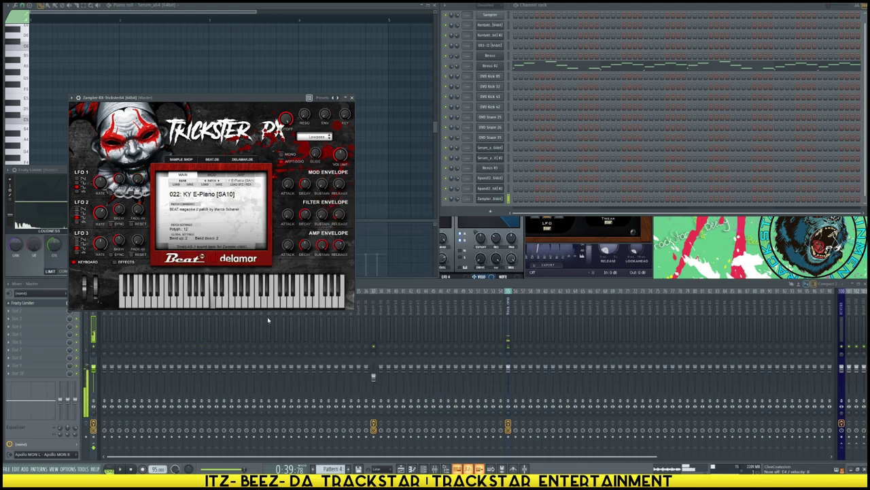
left_click(437, 340)
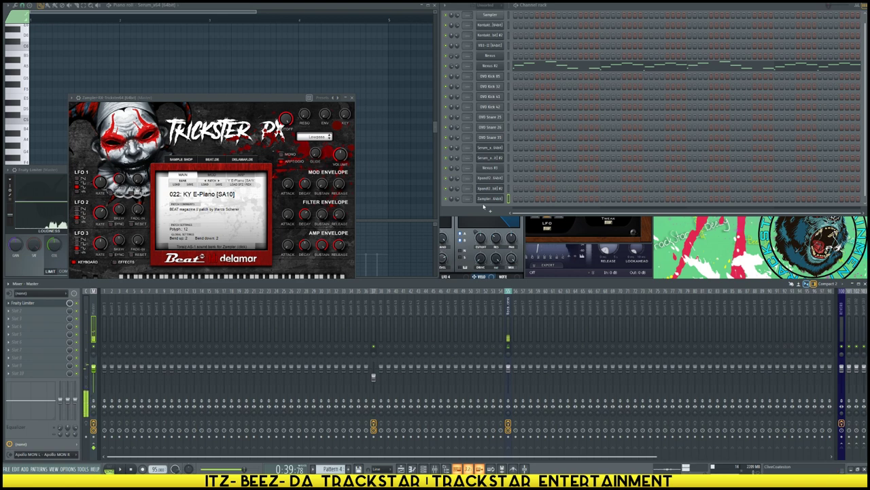
- Copy the Pattern 4 melody clip to Track 22 at bar 10 and make the copy unique
key("F5")
left_click(703, 340)
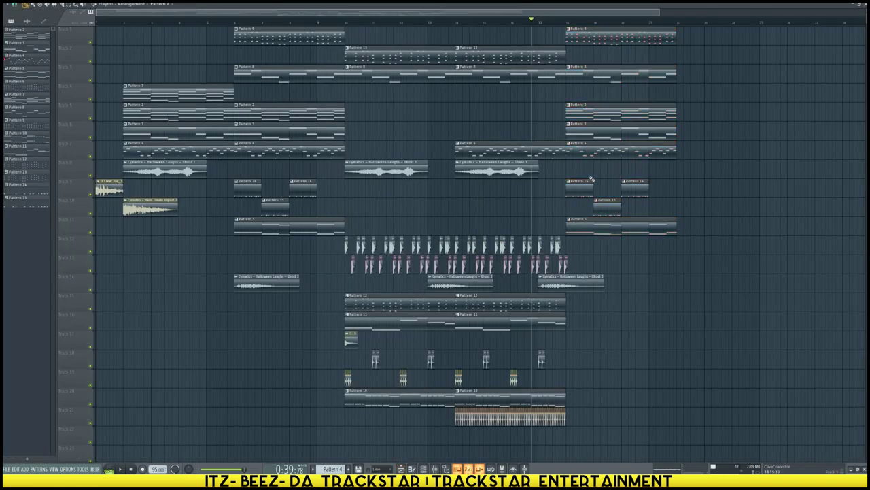
scroll(470, 134, "down", 2)
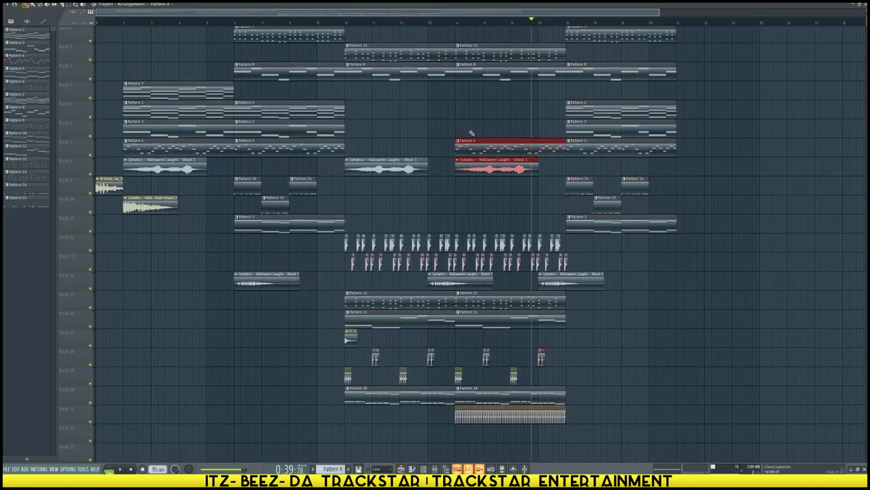
left_click(474, 179, "ctrl")
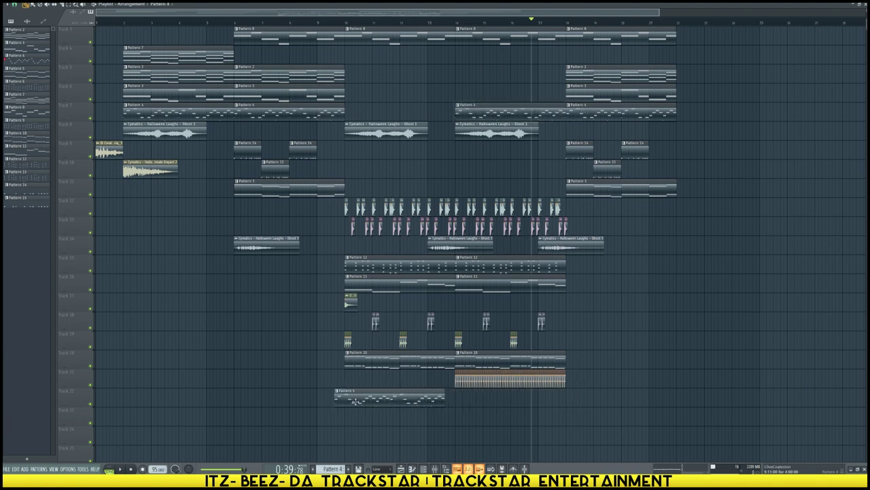
right_click(348, 395)
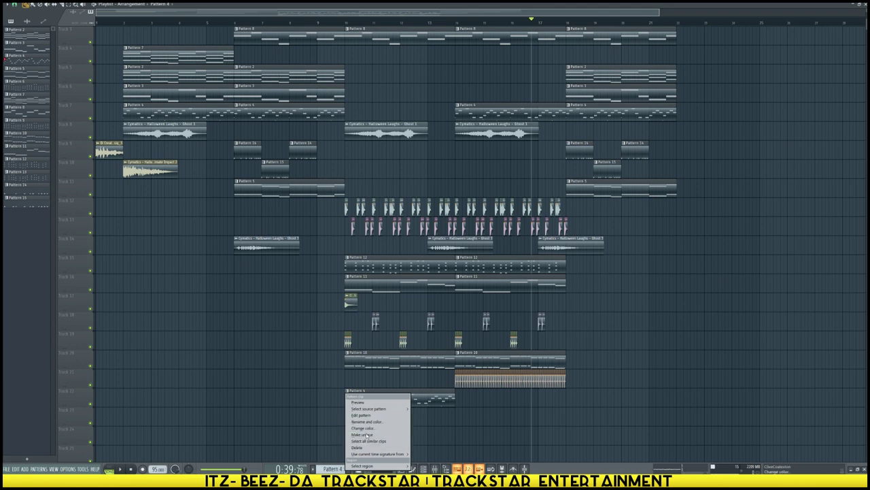
left_click(364, 435)
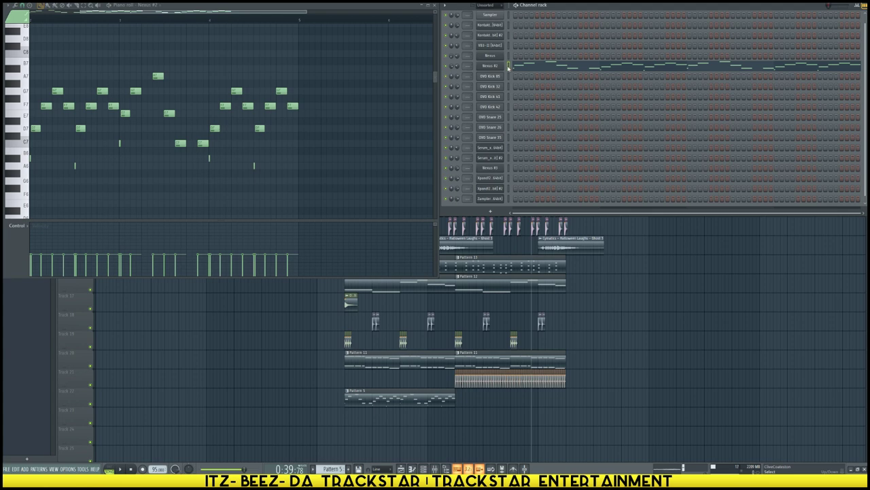
- Move the unique pattern's notes from Nexus #2 to the Zampler channel and play the arrangement from about bar 9
key("ctrl+x")
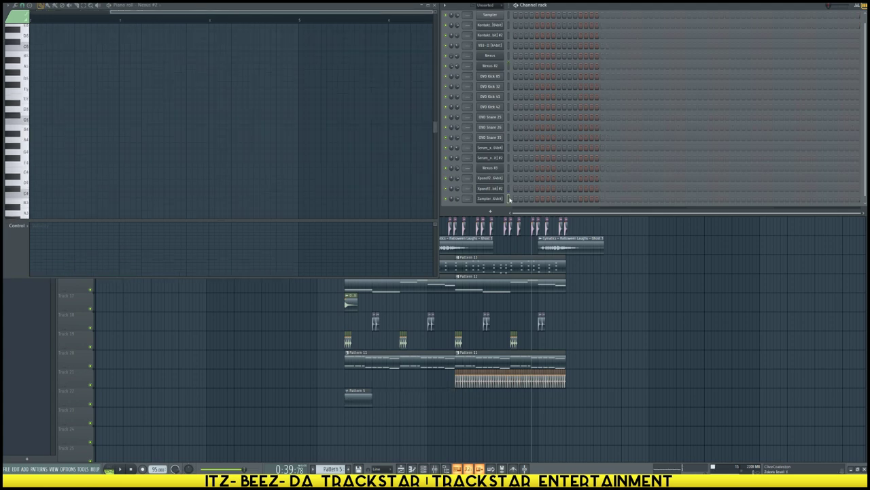
key("ctrl+v")
key("space")
key("F5")
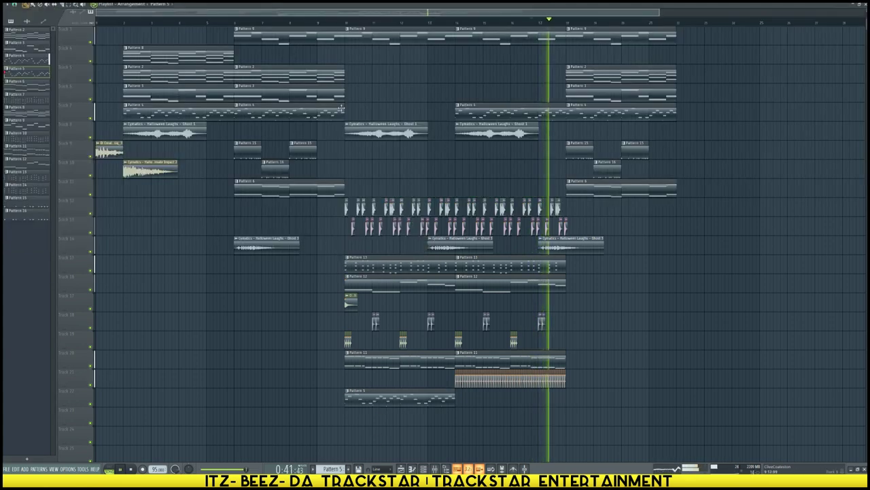
left_click(317, 25)
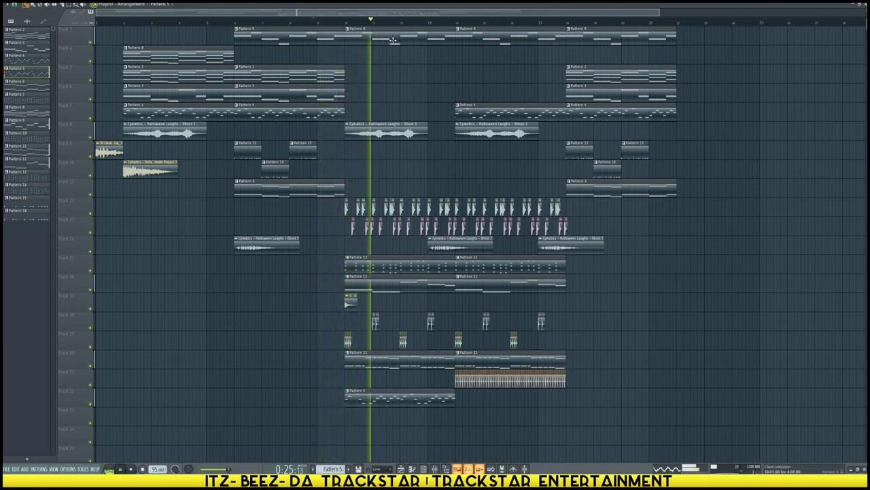
- Open the Track 22 pattern's Zampler channel, audition the patch 023: KY El Music Box, and return to the playlist
double_click(395, 397)
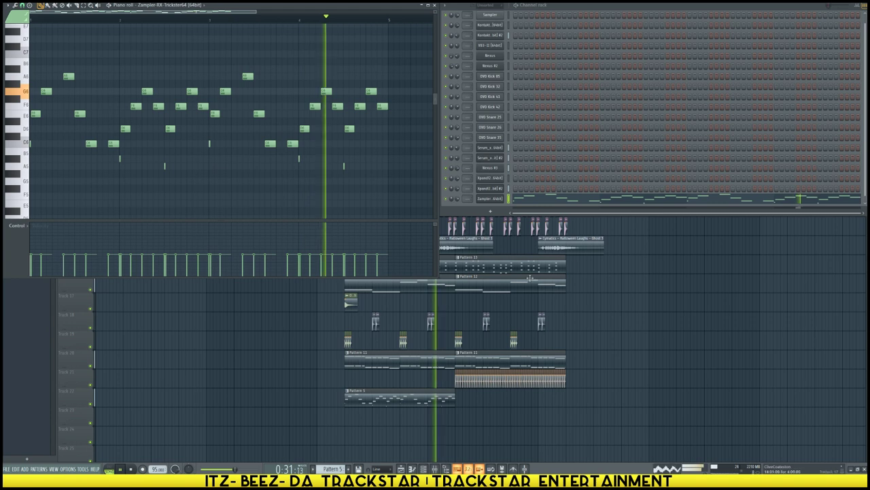
key("space")
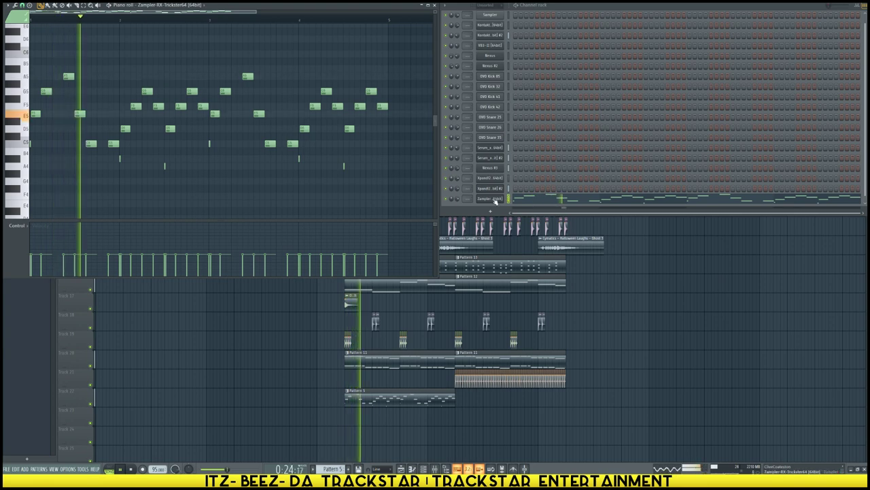
left_click(491, 198)
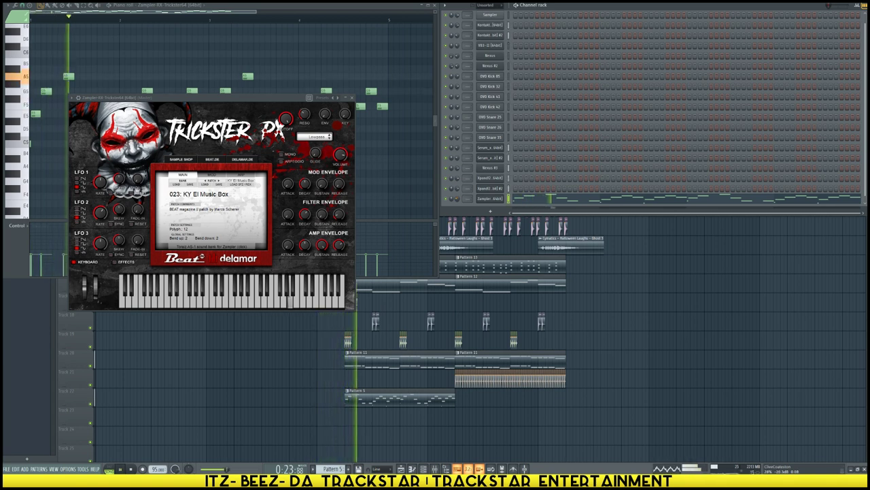
right_click(651, 331)
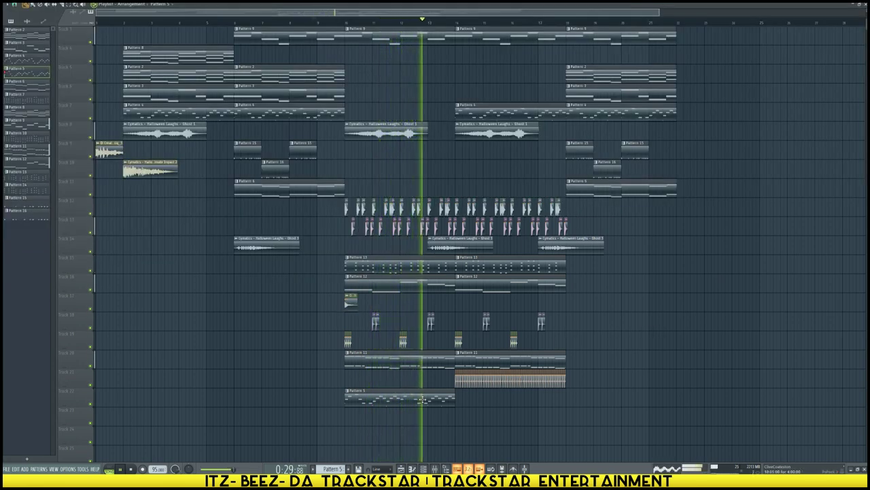
- Move the Track 22 Pattern 5 clip to bar 18 and select bars 18 to 21 for looping
left_click_drag(422, 400, 533, 405)
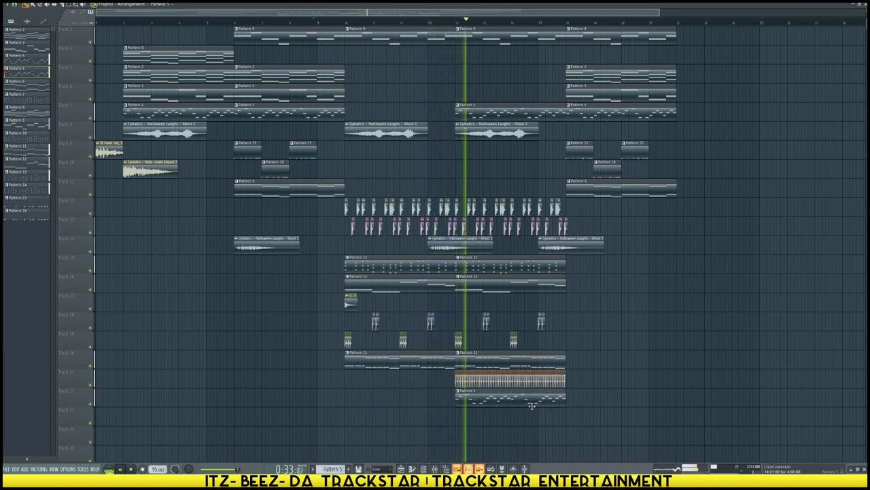
left_click_drag(517, 404, 628, 404)
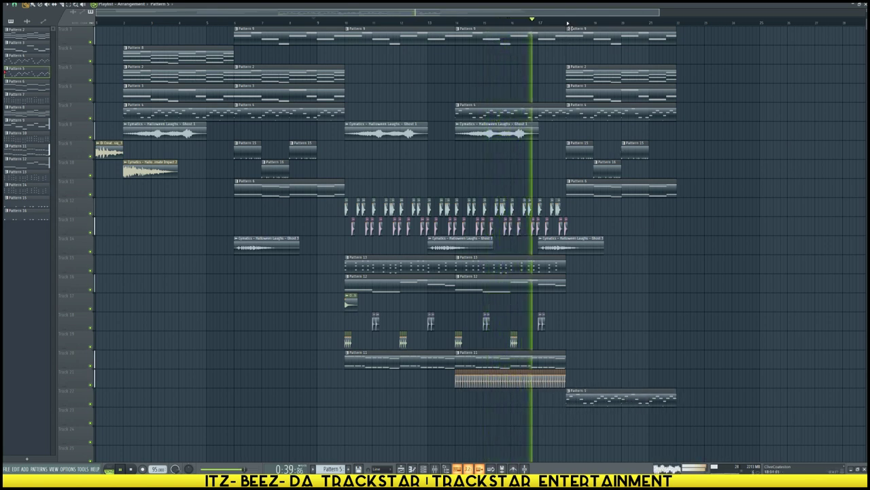
left_click_drag(567, 23, 670, 30)
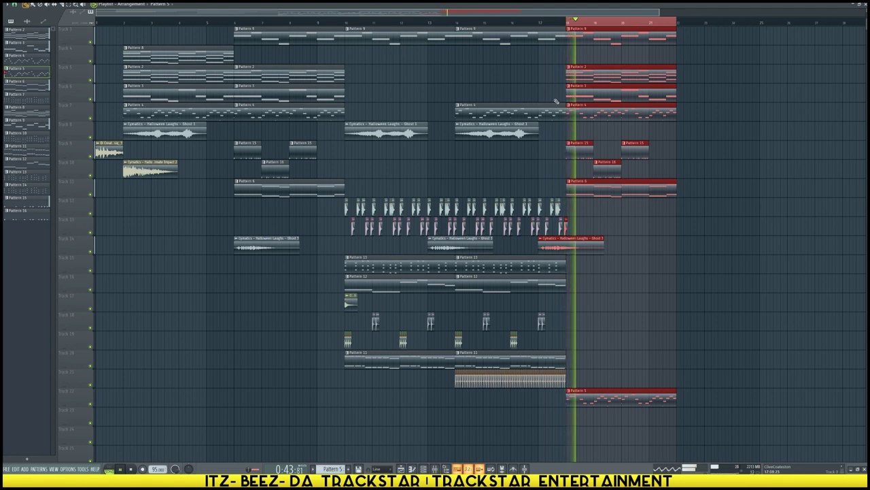
- Delete the Track 11 pattern clip at bar 18 and place Pattern 11 on Track 20 at bar 18
right_click(606, 189)
left_click(609, 210)
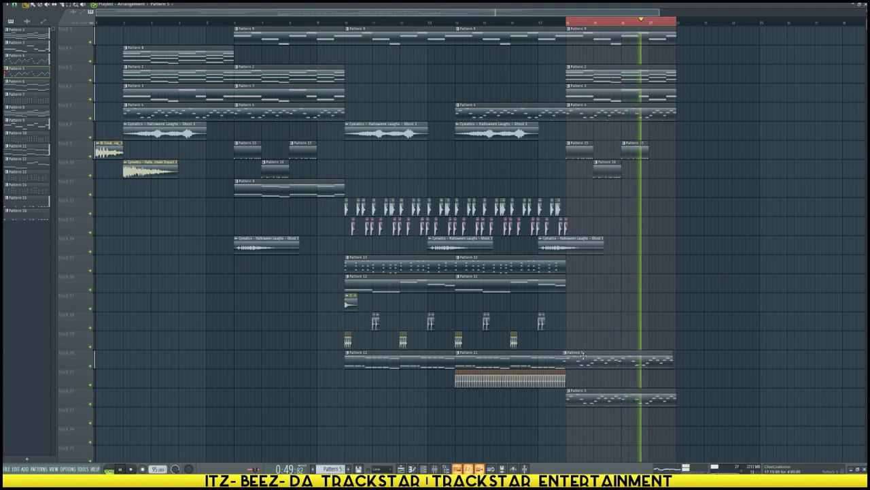
left_click(574, 360)
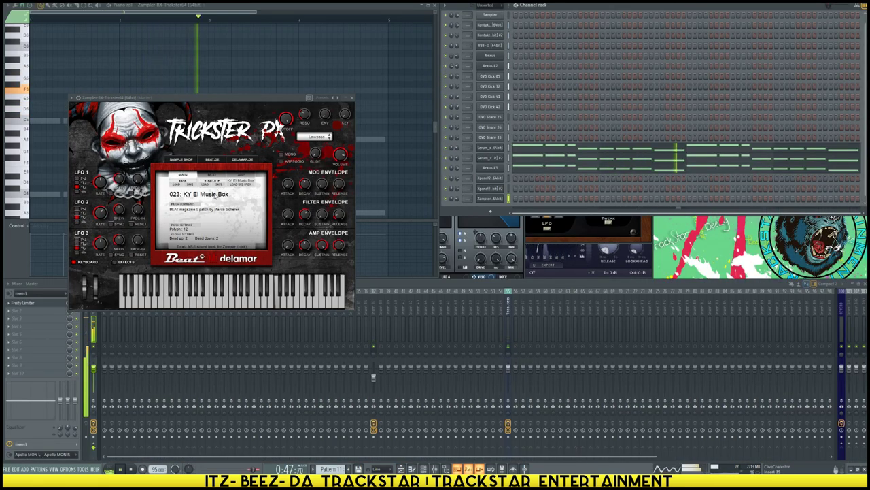
- Audition other Trickster lead patches from 033: LD Are You Kidding on and choose 038: LD Casiopaya 1 [MA120]
left_click(217, 196)
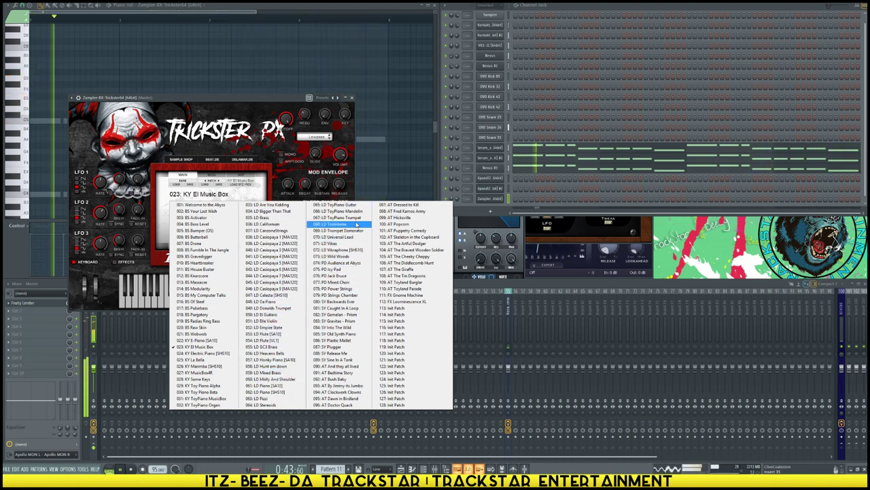
left_click(282, 206)
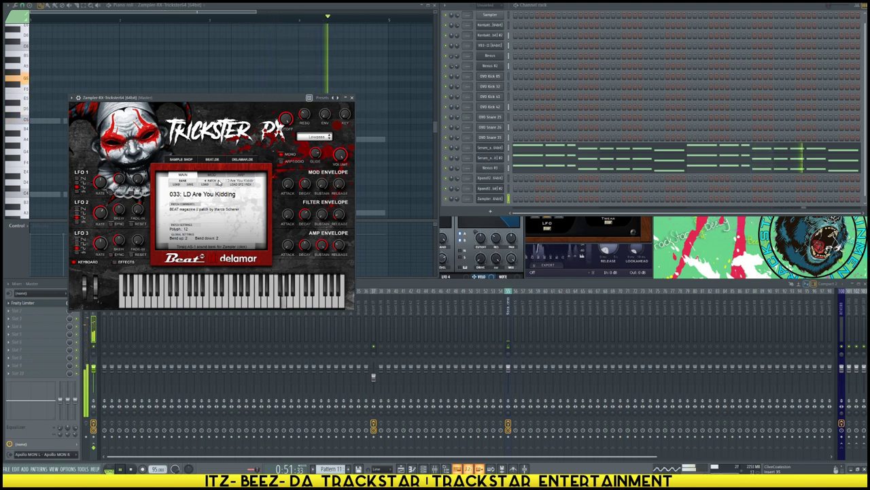
left_click(219, 182)
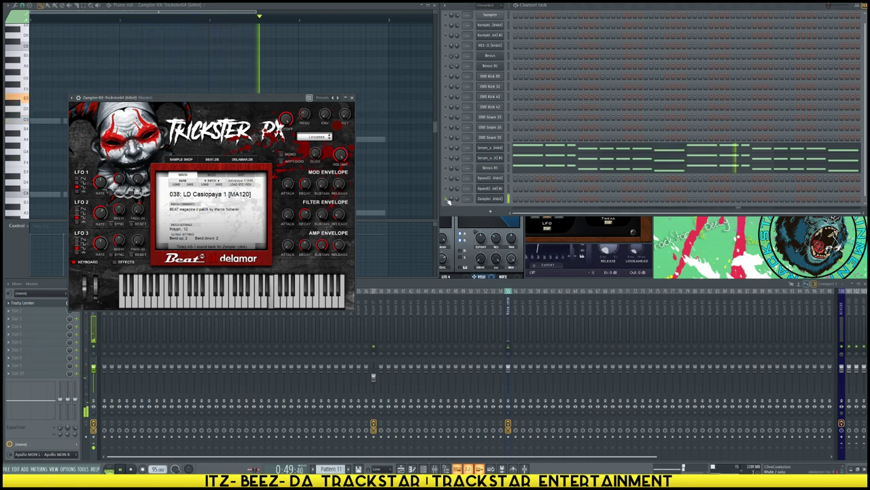
- Place Pattern 16 on Track 10 at bar 21 and copy the Cymatics Halloween Laughs Ghost clip on Track 8 to bar 18
key("F5")
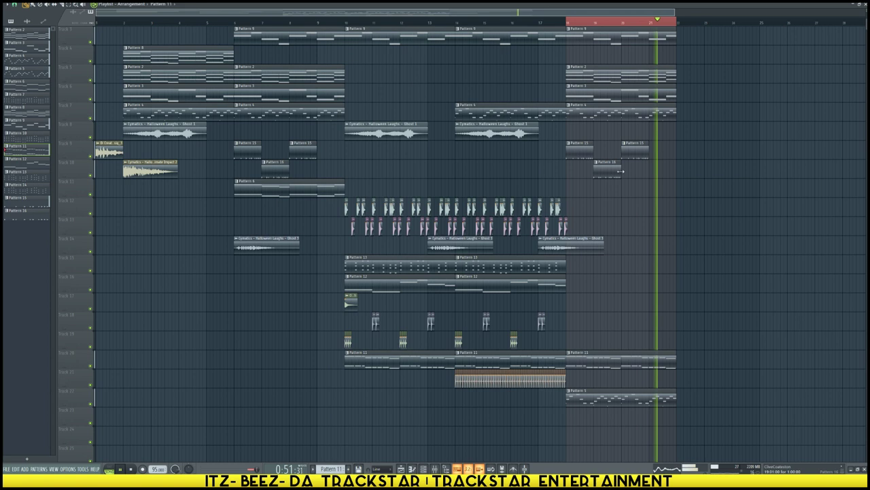
left_click(651, 171)
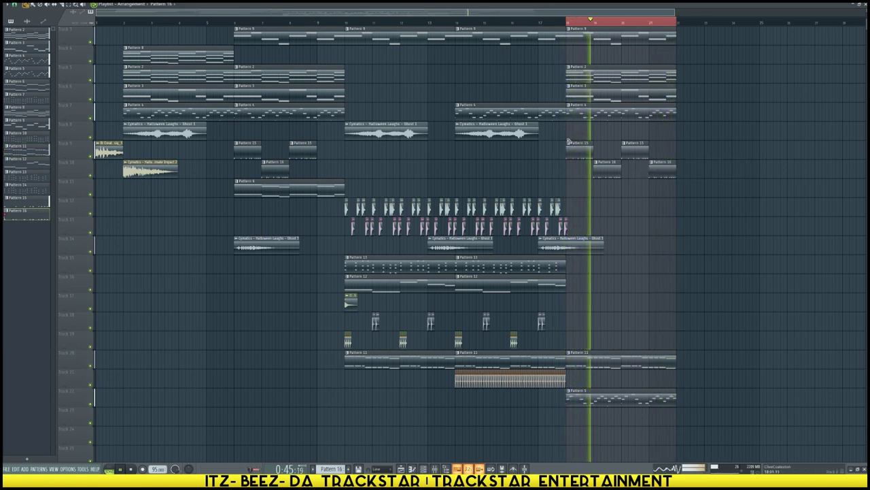
left_click_drag(490, 135, 602, 135)
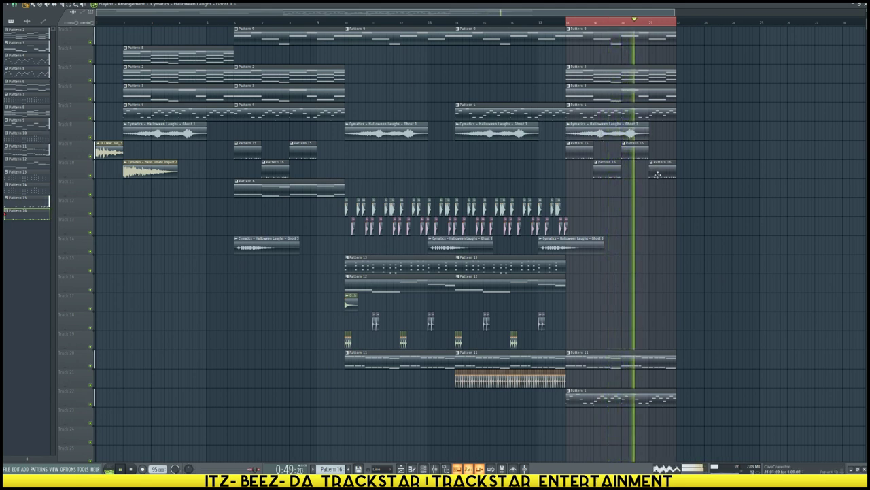
- Copy the Track 14 Halloween Laughs Ghost 3 clip to bar 21 and move the last two Track 19 percussion clips to bars 18 and 20
left_click(641, 247)
left_click_drag(641, 247, 658, 247)
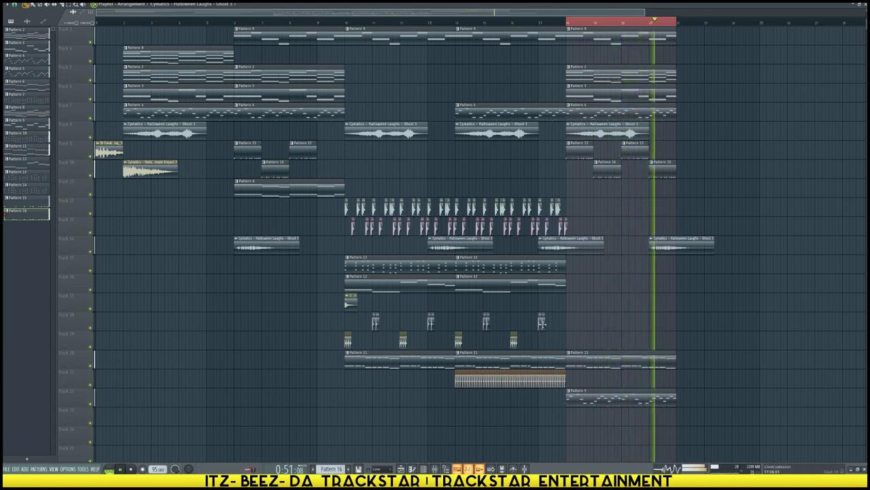
left_click_drag(531, 333, 570, 340)
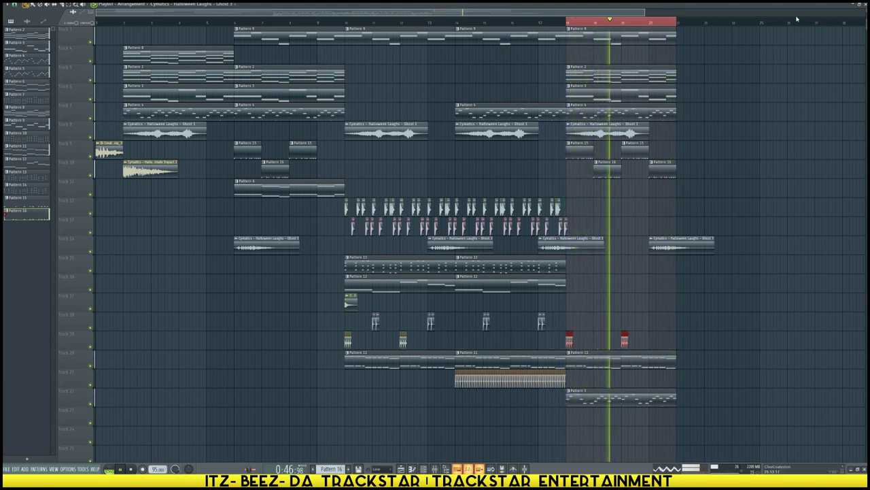
scroll(570, 340, "down", 2)
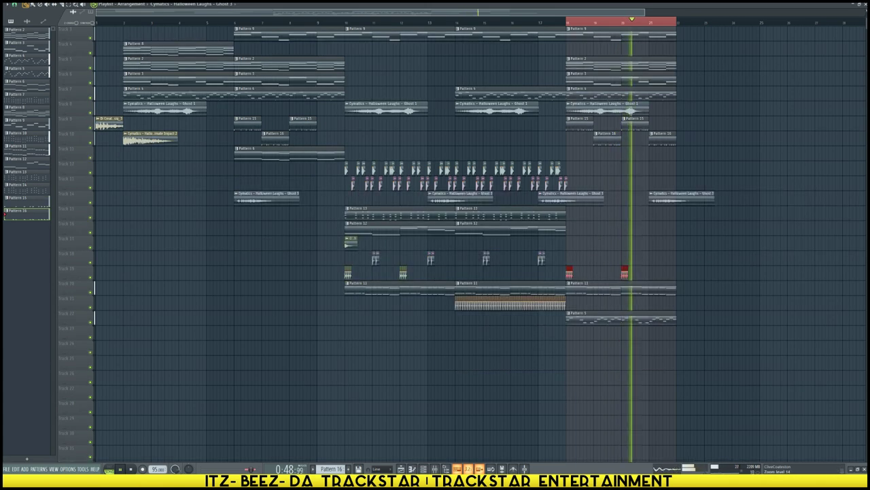
scroll(570, 340, "up", 1)
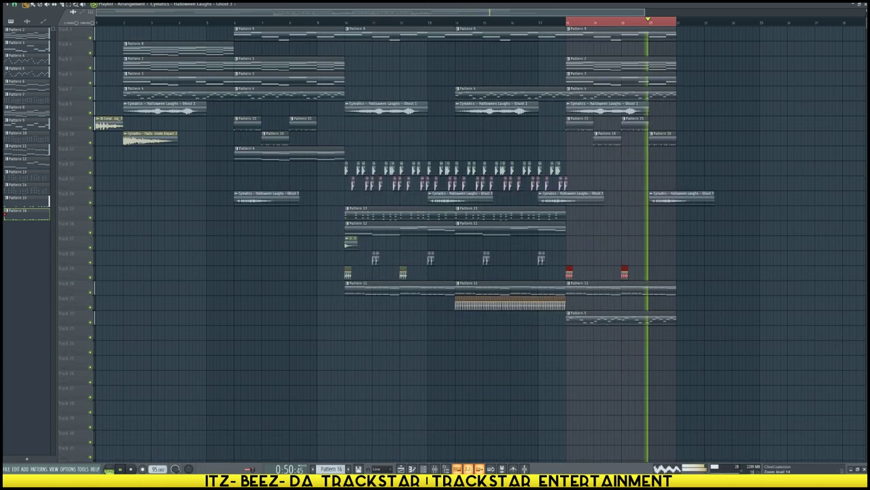
double_click(570, 271)
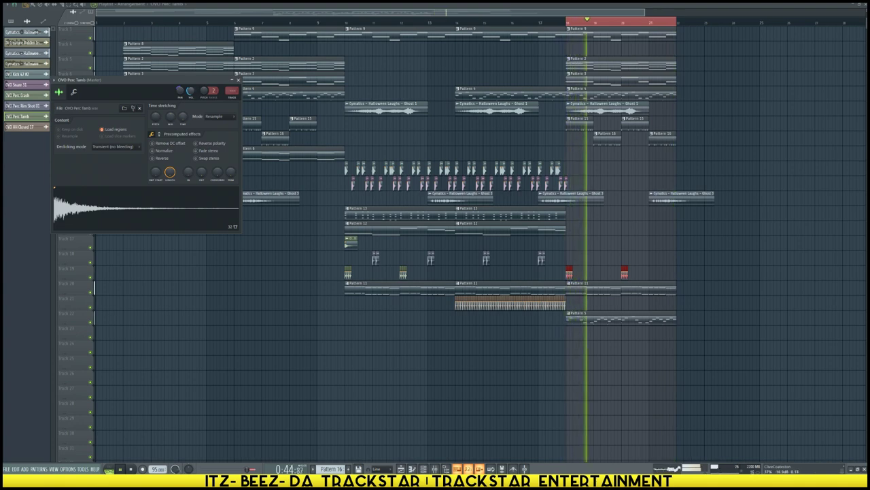
left_click(669, 251)
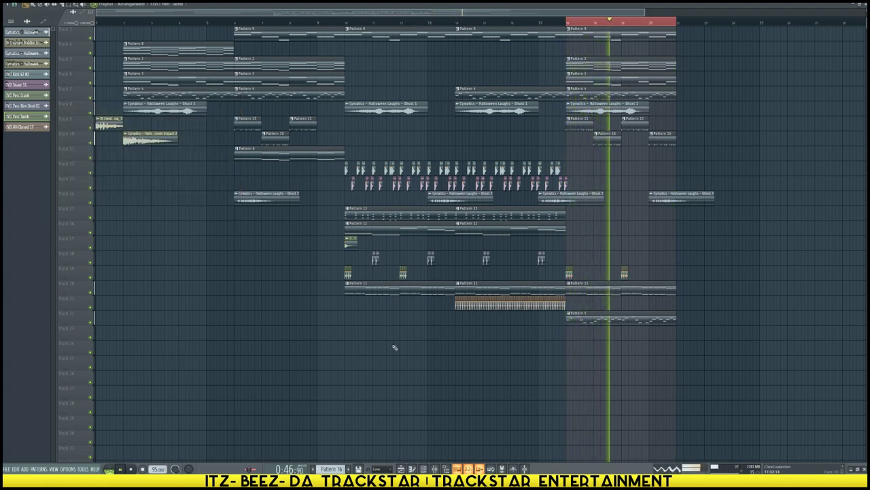
- Start a new Pattern 19 and add a Spire-1.1 instrument channel to it
key("F5")
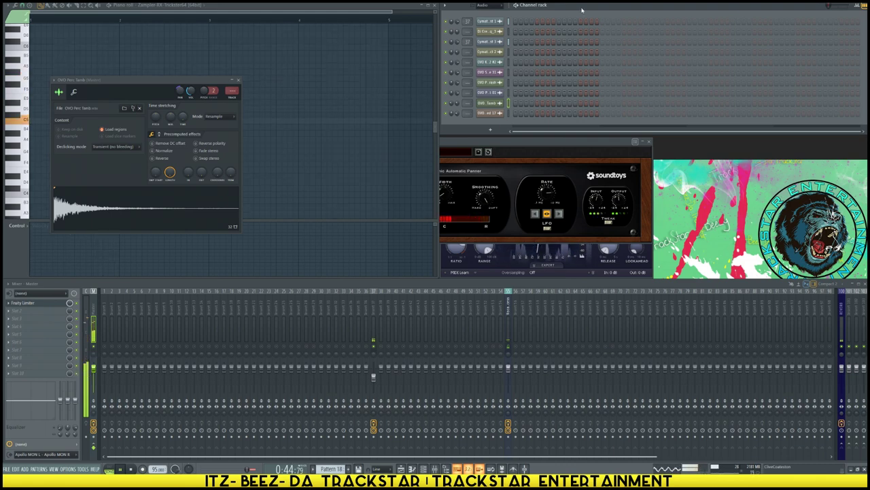
key("Page_Down")
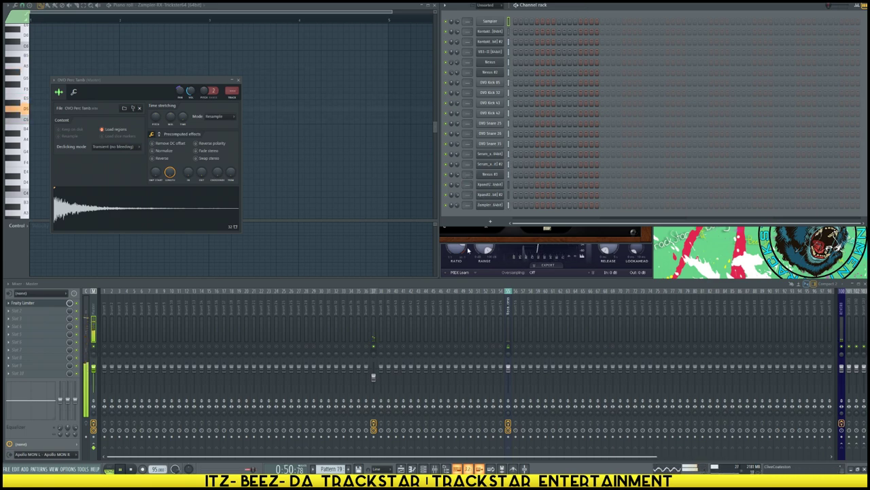
left_click(490, 224)
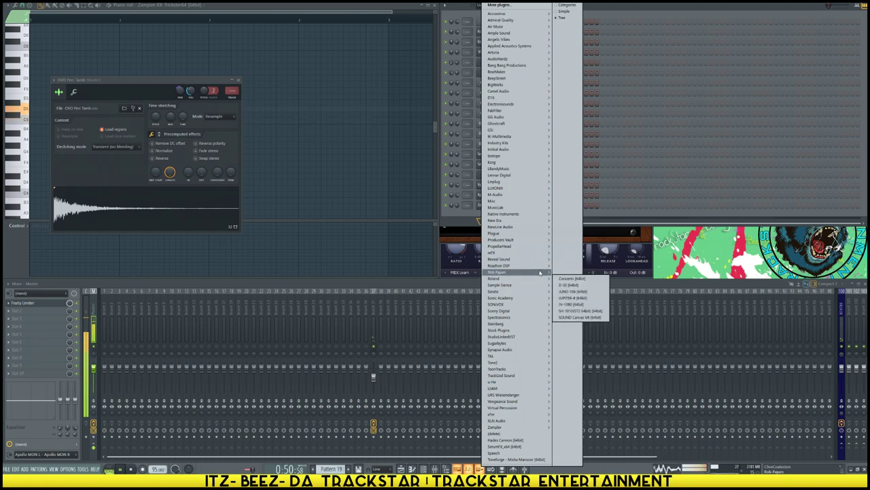
left_click(569, 259)
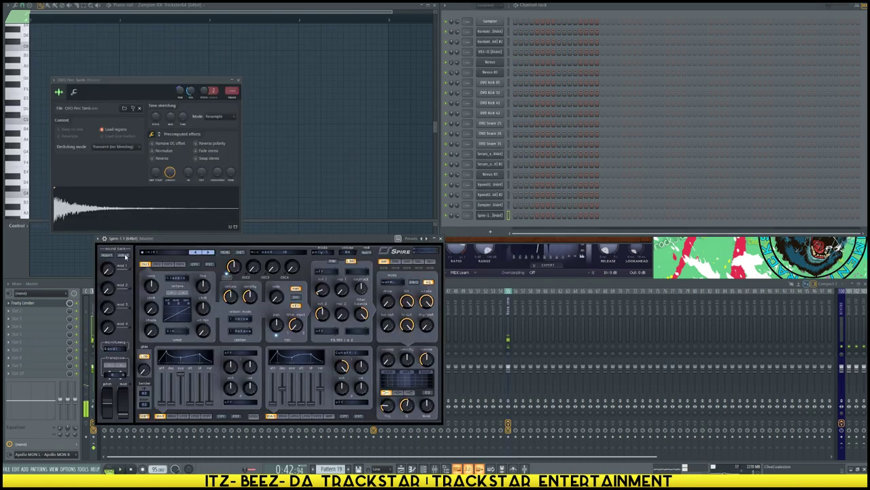
- Load a factory sound bank with a lead preset in Spire and fill its channel with the four-bar melody
left_click(225, 251)
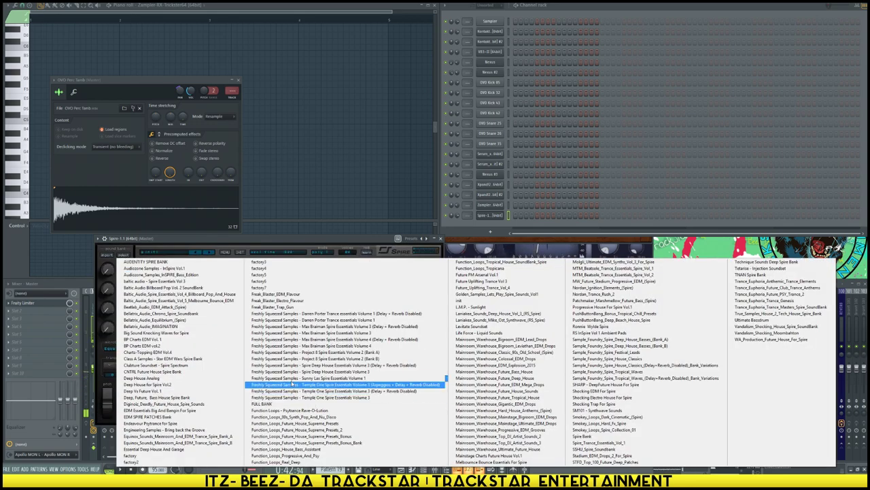
left_click(265, 263)
left_click(163, 253)
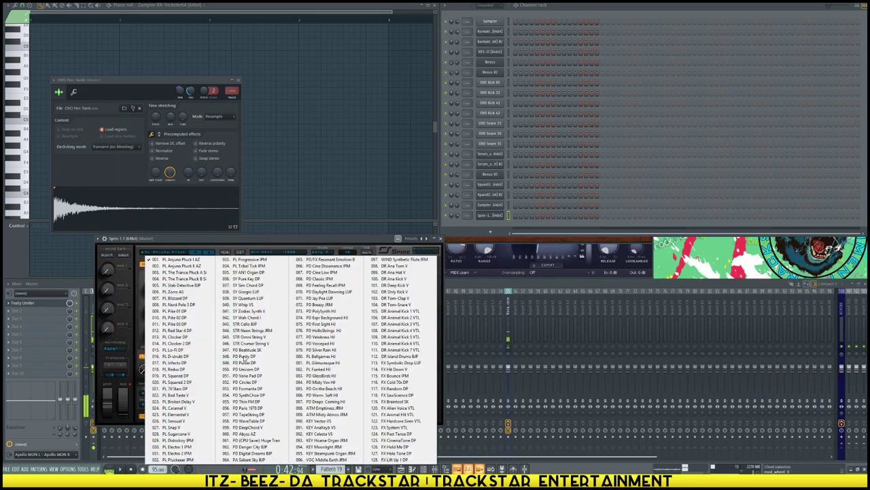
left_click(244, 359)
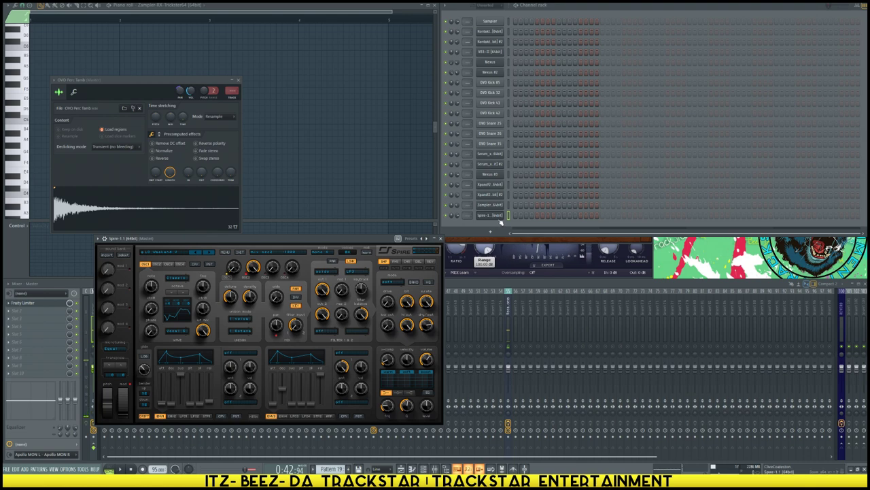
left_click(500, 217)
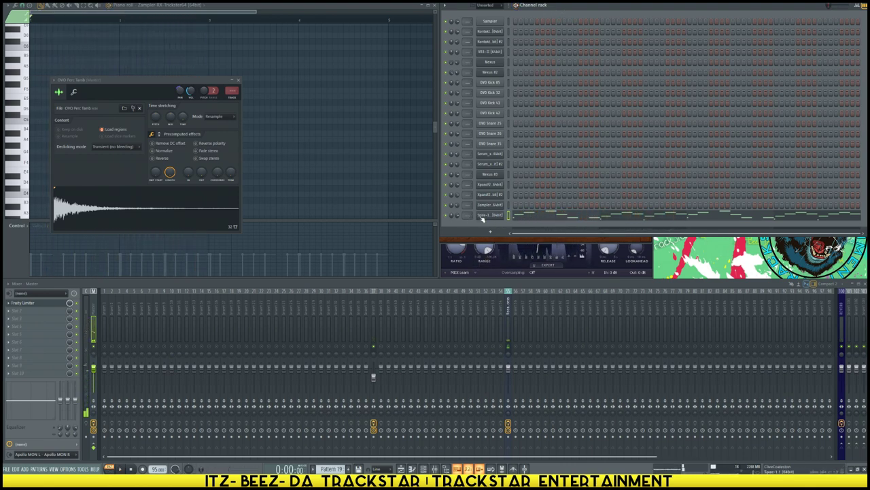
left_click(484, 215)
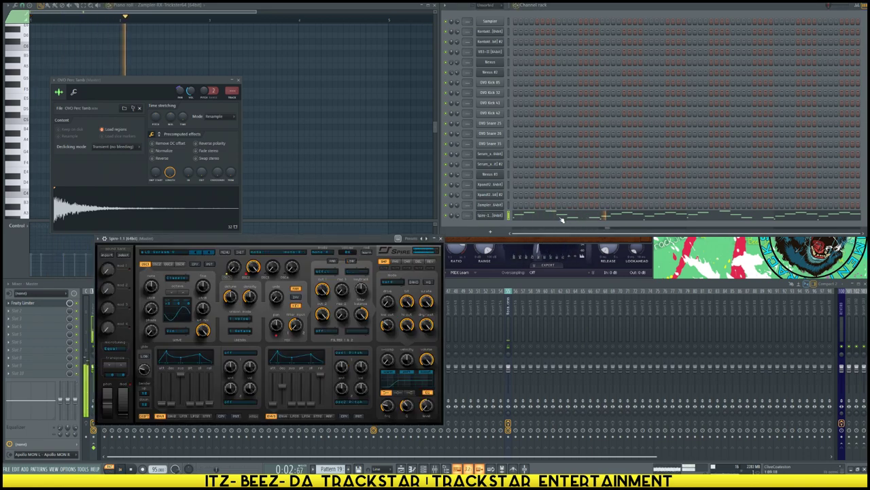
- Place Pattern 19 on Track 23 at bar 18 and transpose its Spire notes down one octave
key("F5")
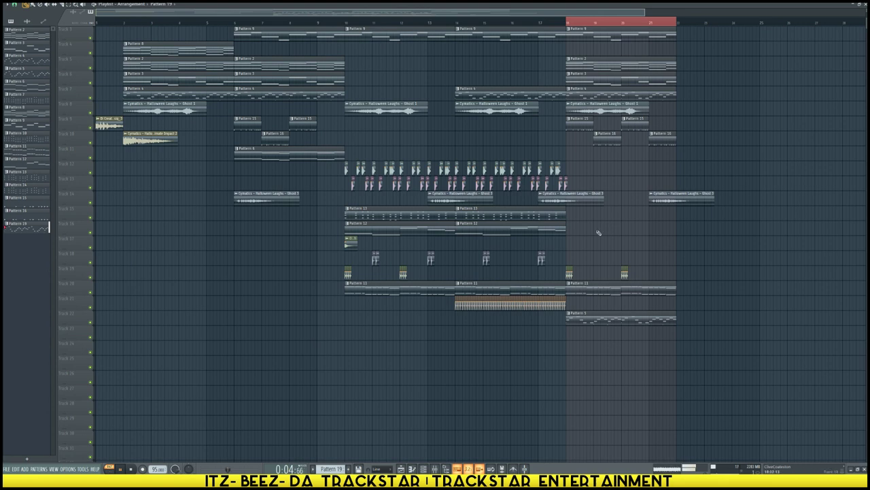
left_click(569, 30)
left_click(569, 28)
key("l")
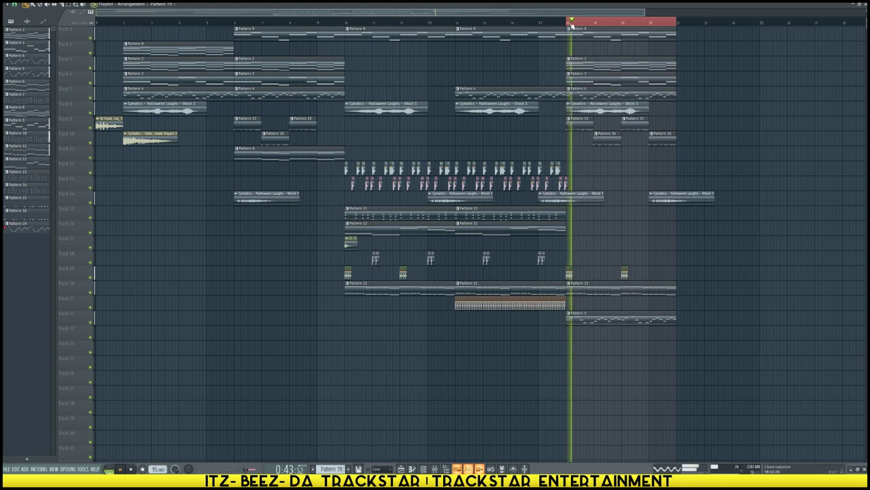
left_click(566, 334)
left_click_drag(581, 335, 584, 335)
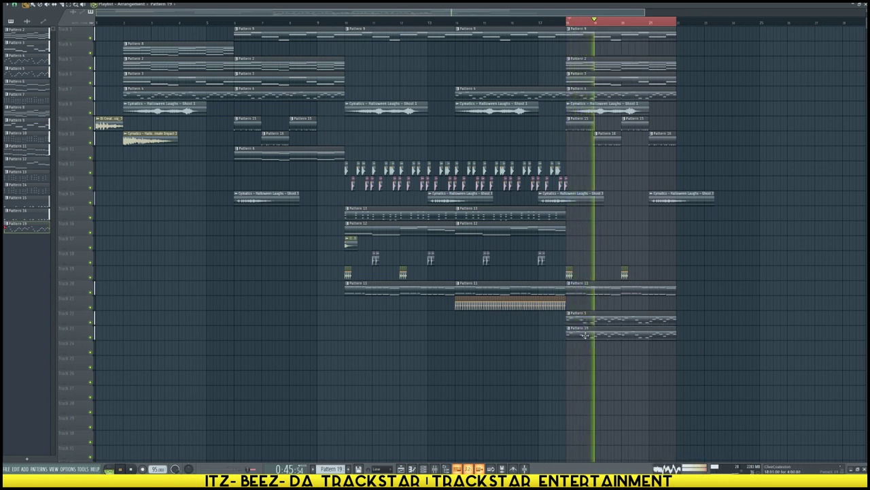
double_click(585, 335)
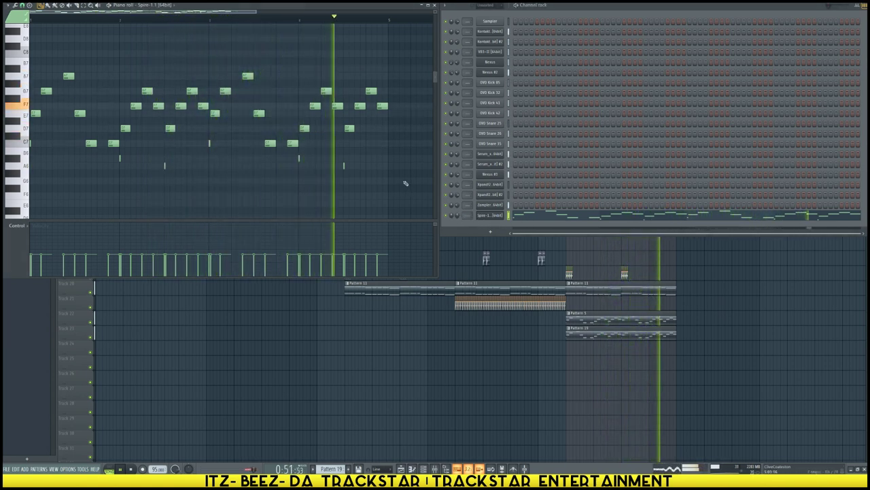
scroll(405, 183, "up", 4)
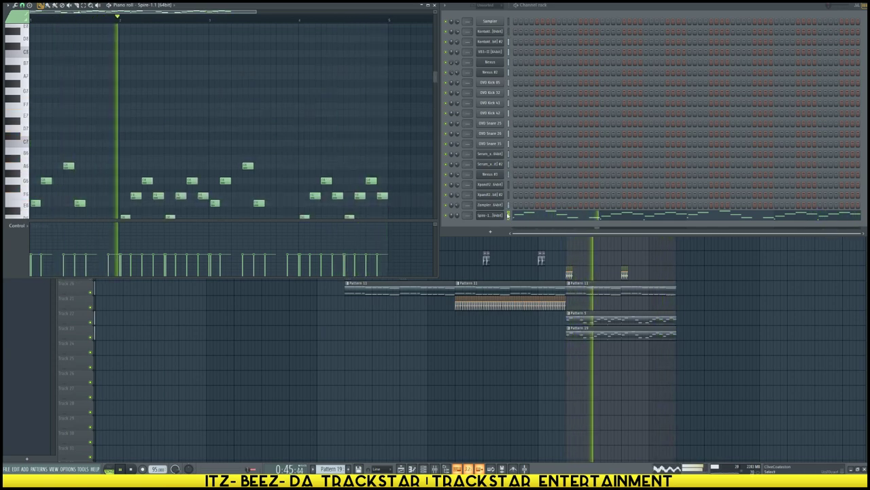
- Route the Spire channel to mixer insert 34 and load PanMan there with the rhythmic preset Hard Random MIDI
key("F9")
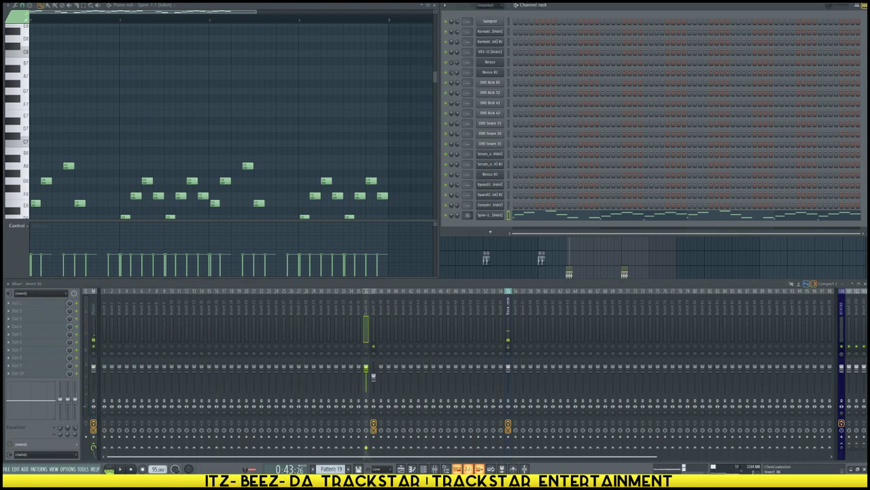
left_click(31, 304)
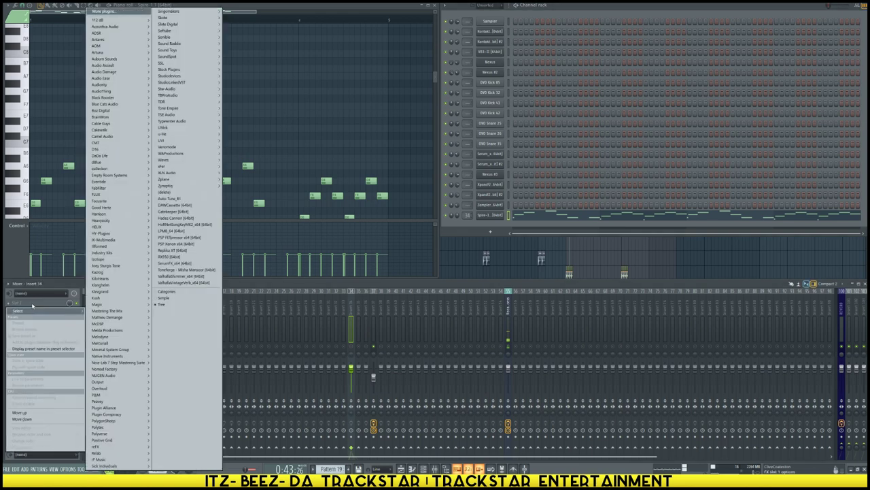
mouse_move(161, 102)
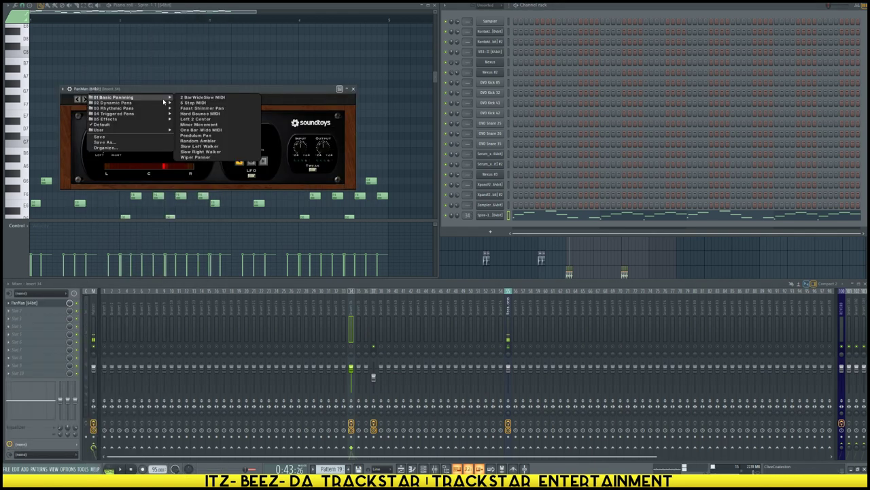
mouse_move(125, 103)
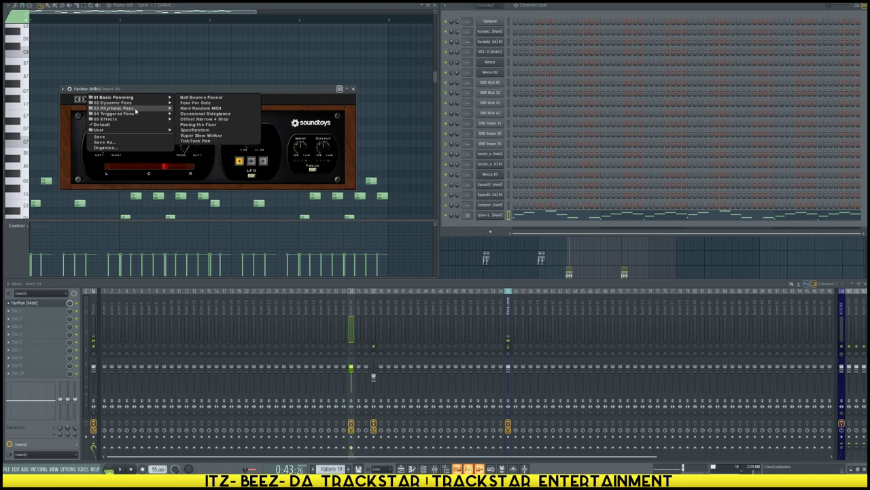
left_click(201, 111)
left_click_drag(219, 89, 315, 139)
key("space")
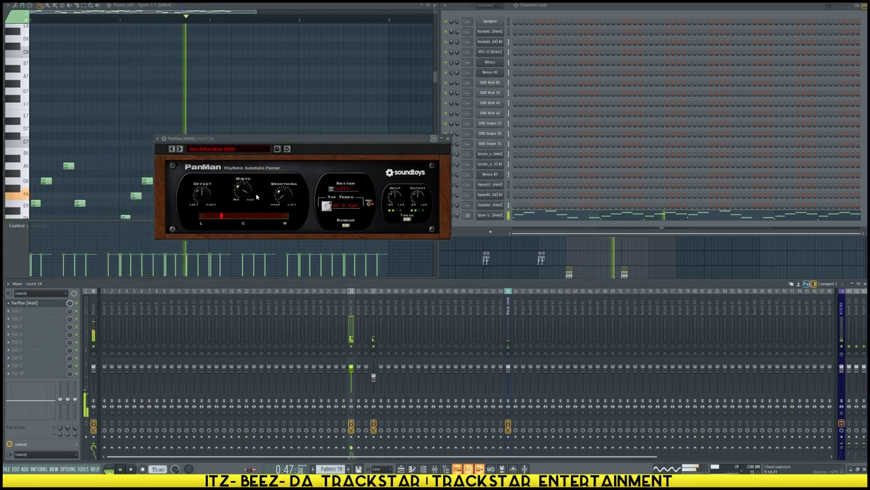
- Audition further PanMan presets during playback and choose Distorted Pong Lo Trigger for the Spire melody
left_click(181, 149)
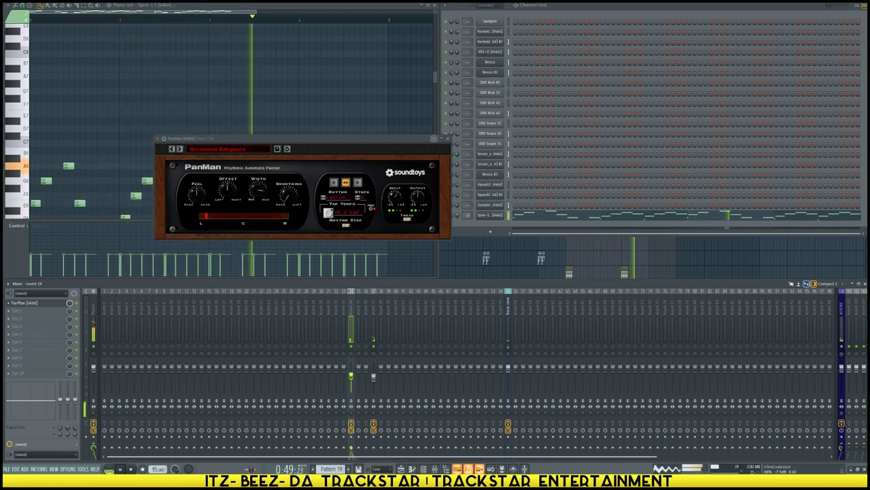
left_click(180, 149)
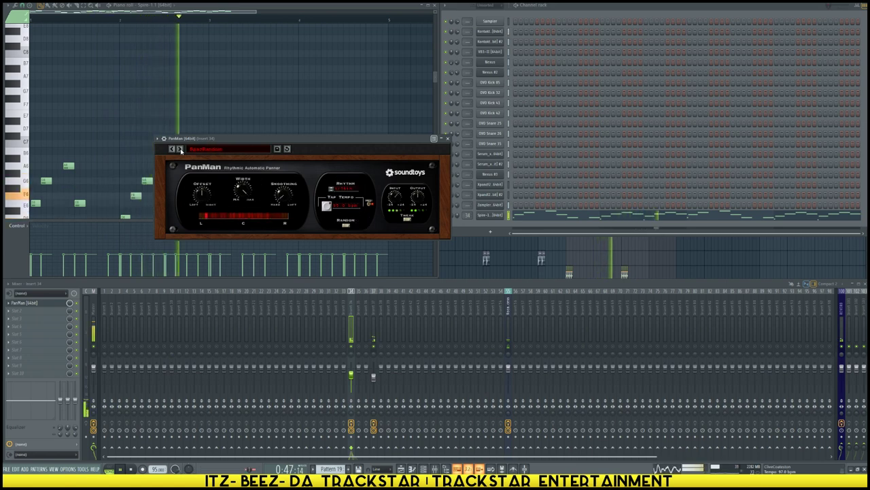
left_click(180, 149)
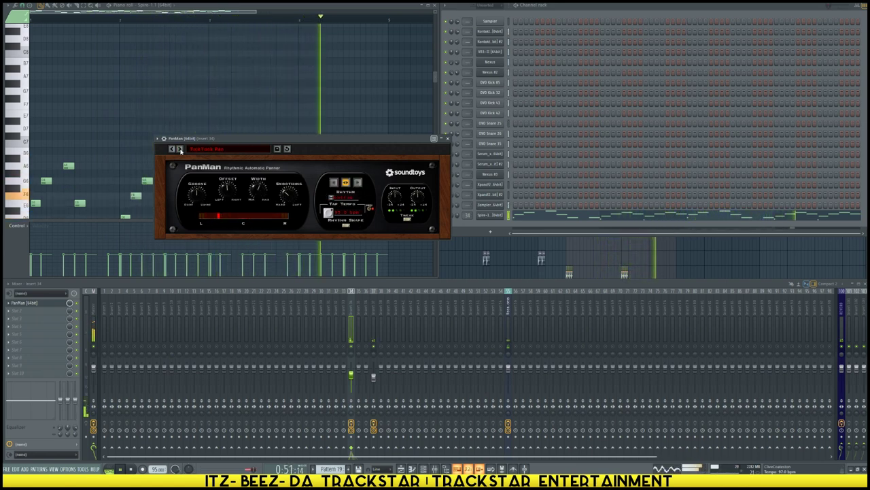
left_click(180, 149)
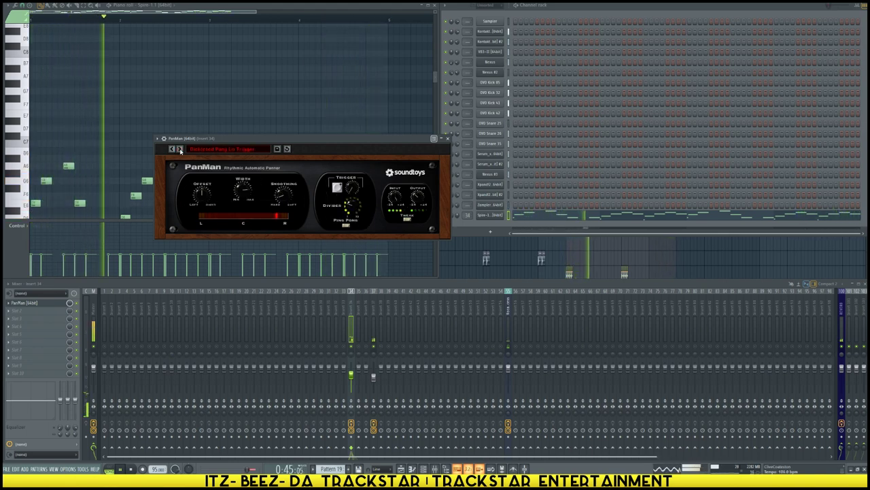
left_click(180, 150)
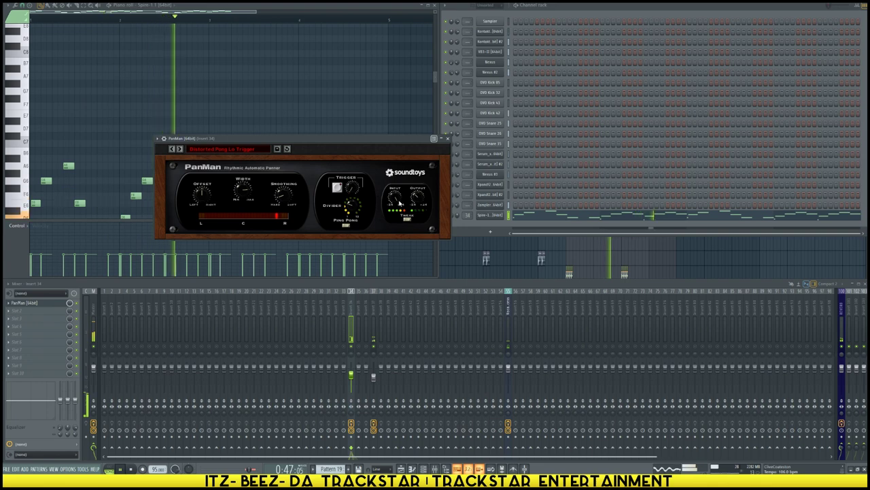
- Switch the Spire channel to the next lead preset and return to the arrangement
left_click(489, 216)
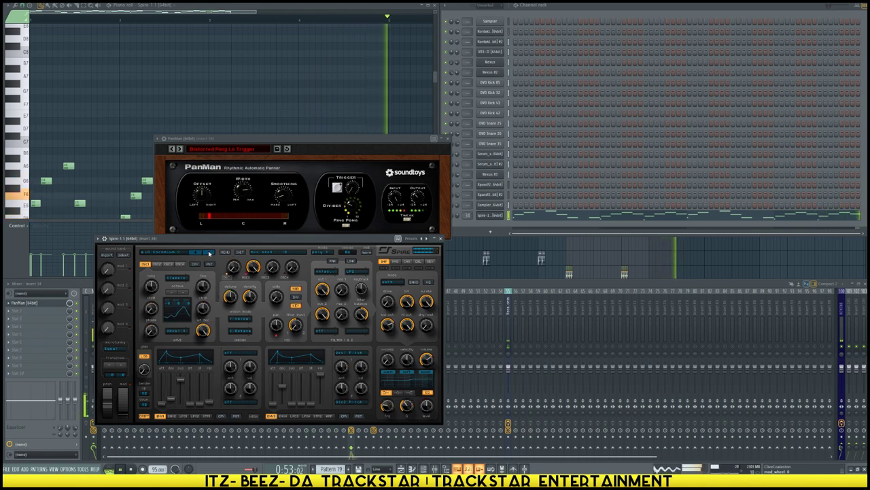
left_click(210, 253)
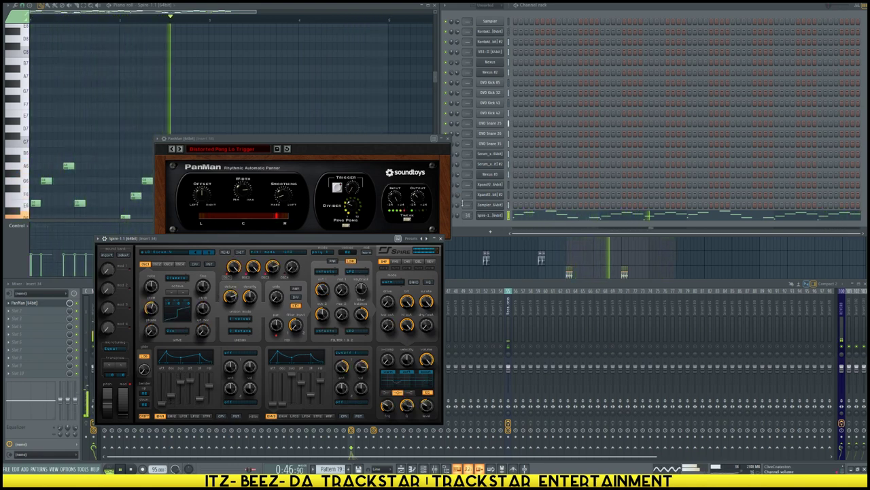
left_click(516, 252)
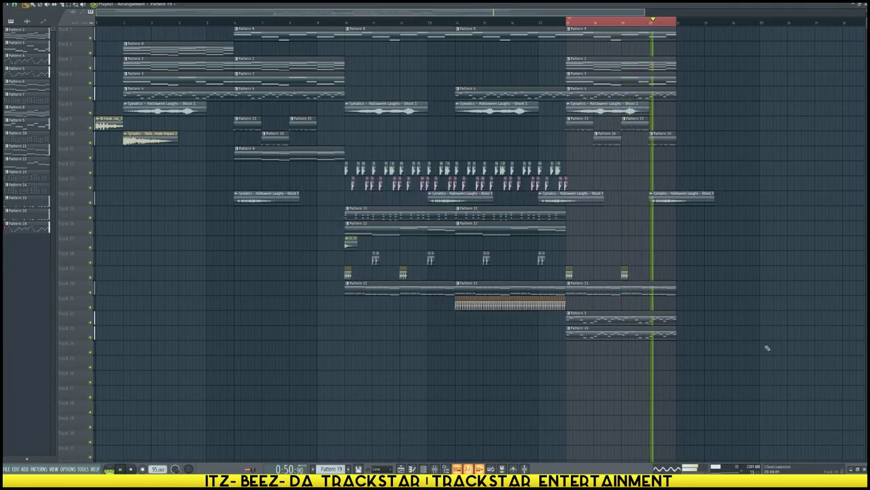
- Clear the bar 18 to 21 time selection and play the whole arrangement from the start for review
key("ctrl+d")
key("space")
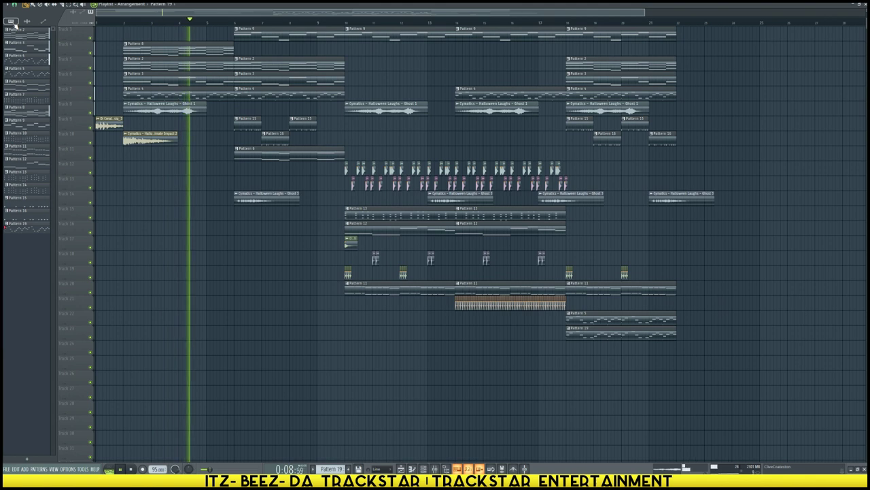
scroll(264, 198, "up", 2)
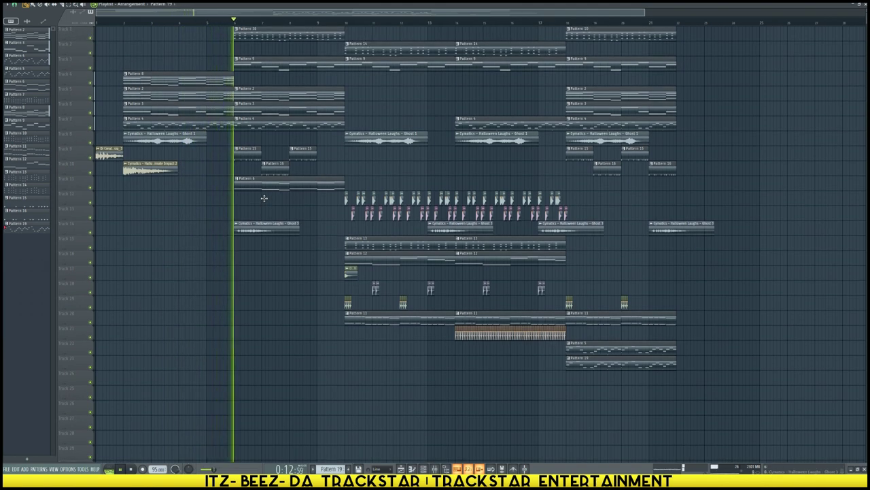
scroll(264, 198, "up", 2)
scroll(263, 198, "up", 1)
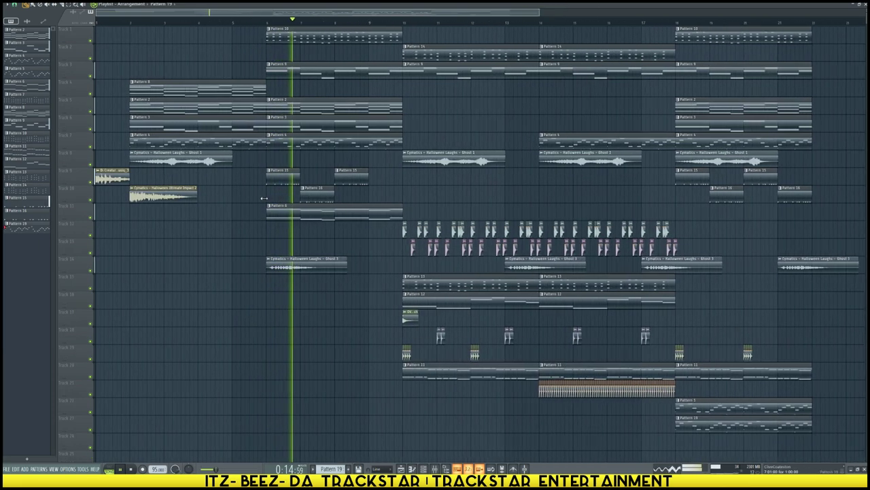